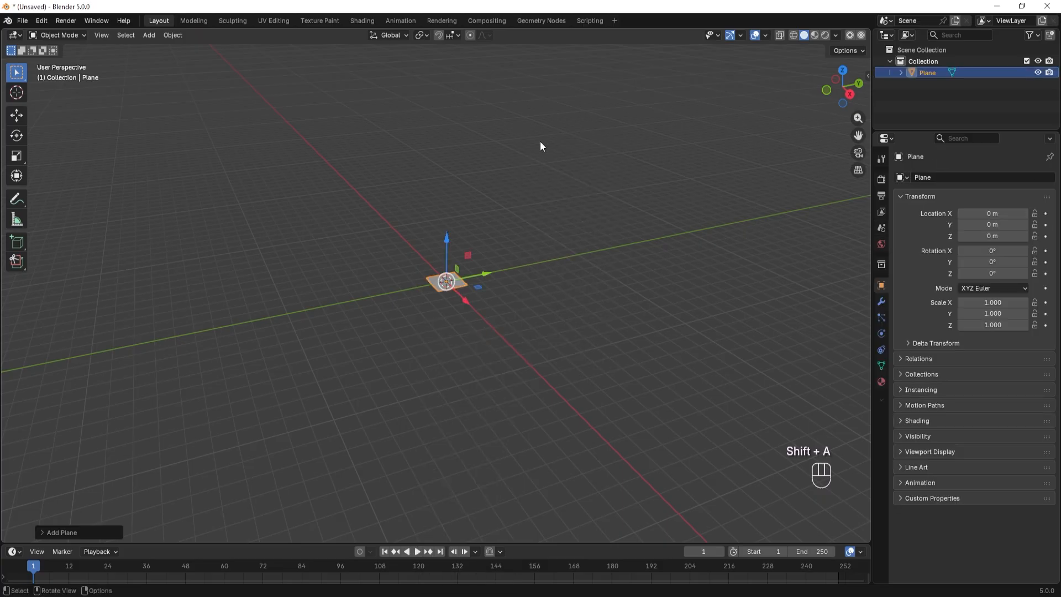
Step: Scale the plane at the origin up uniformly to about 10.2 as a large ground surface
scroll(479, 326, "right", 5, "shift")
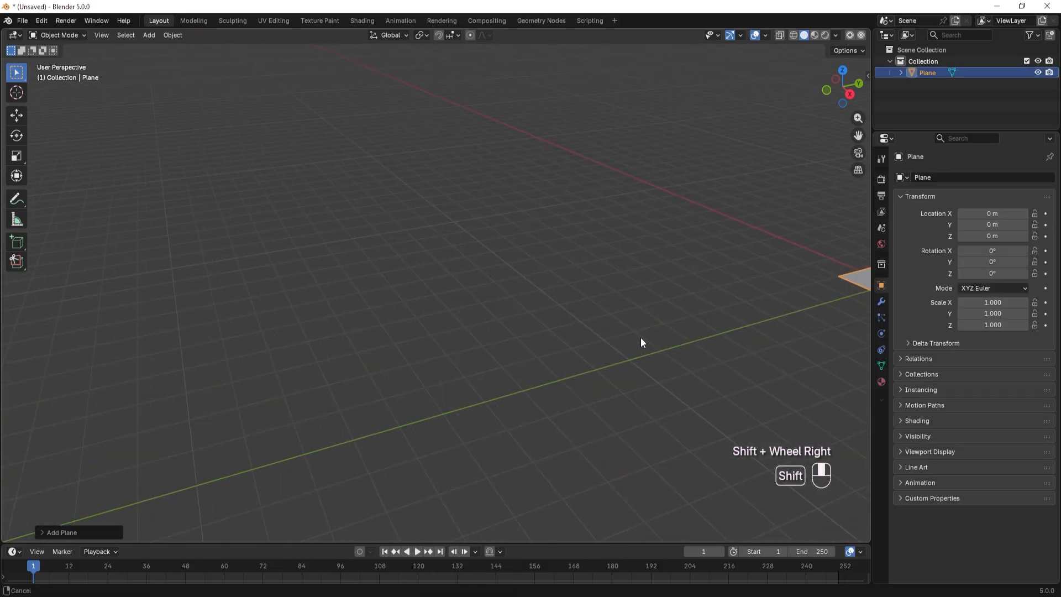
middle_click_drag(641, 337, 612, 314, "shift")
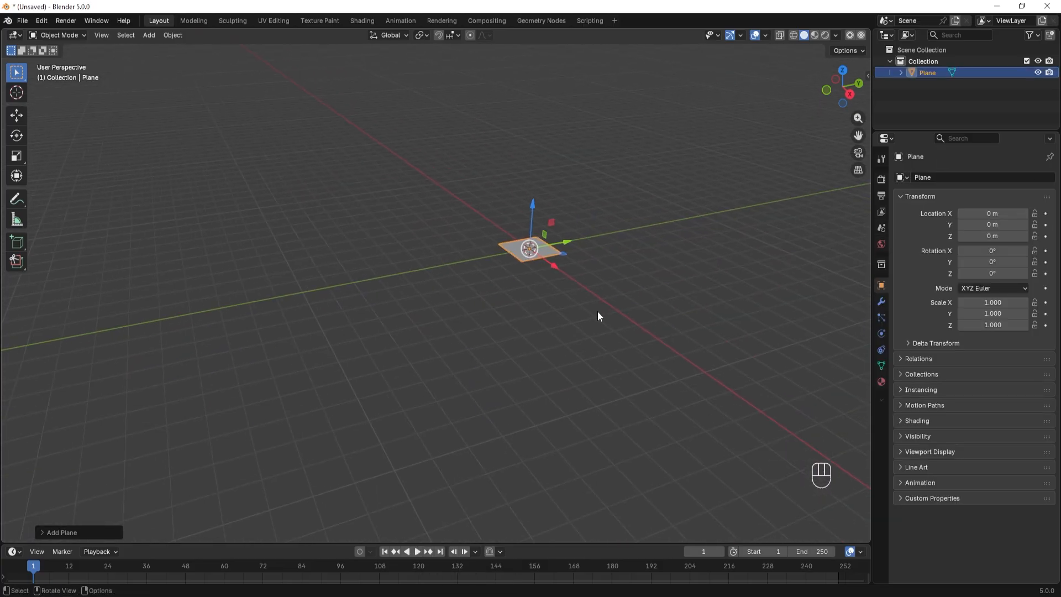
key("s")
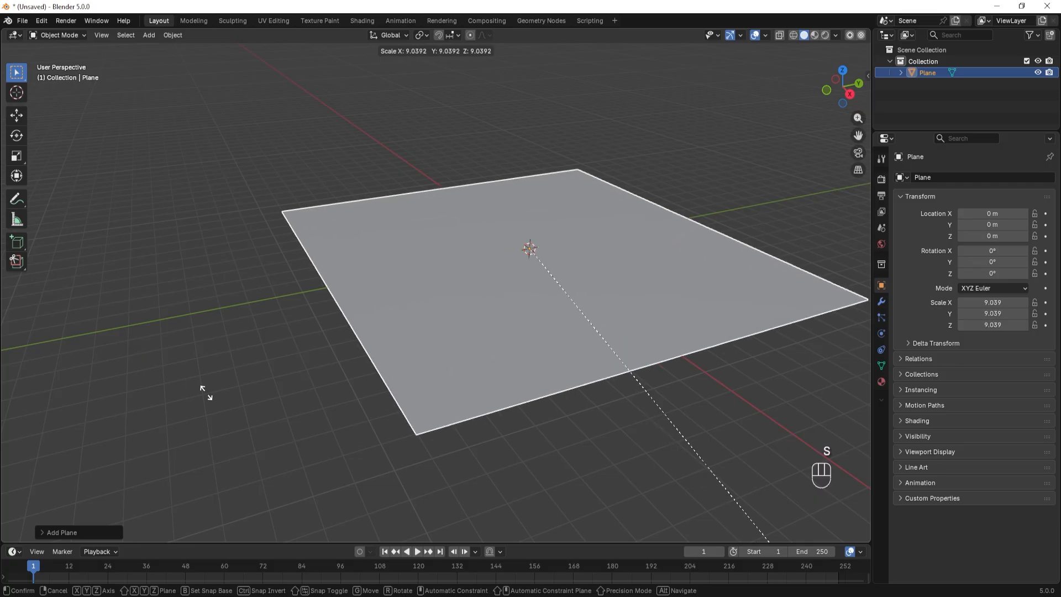
left_click(326, 416)
Step: Add a second plane at the origin and raise it along Z to about 3.15 m above the ground
middle_click_drag(326, 416, 385, 370, "shift")
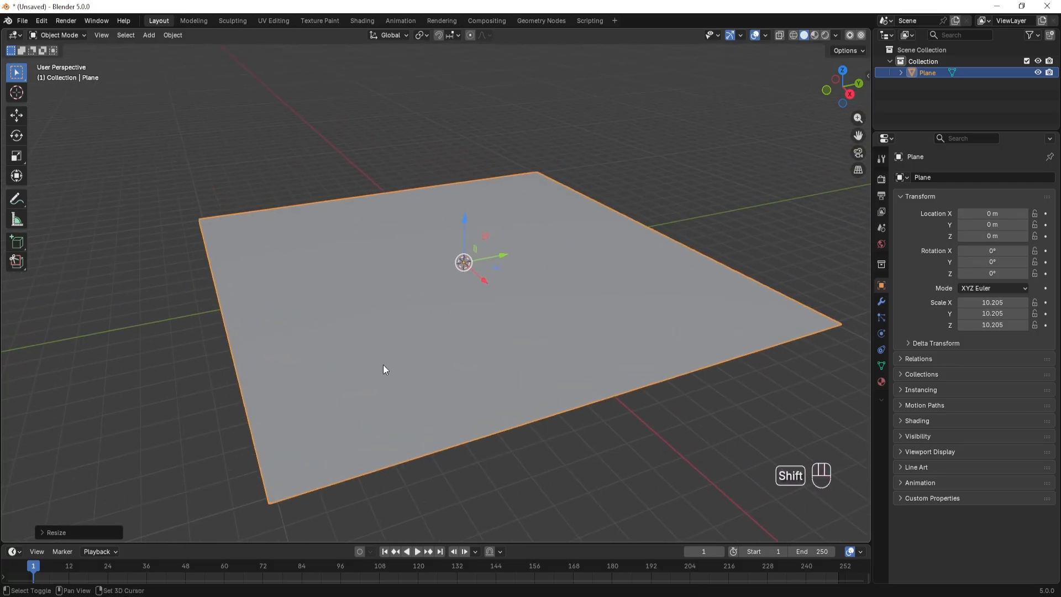
key("shift+a")
mouse_move(383, 364)
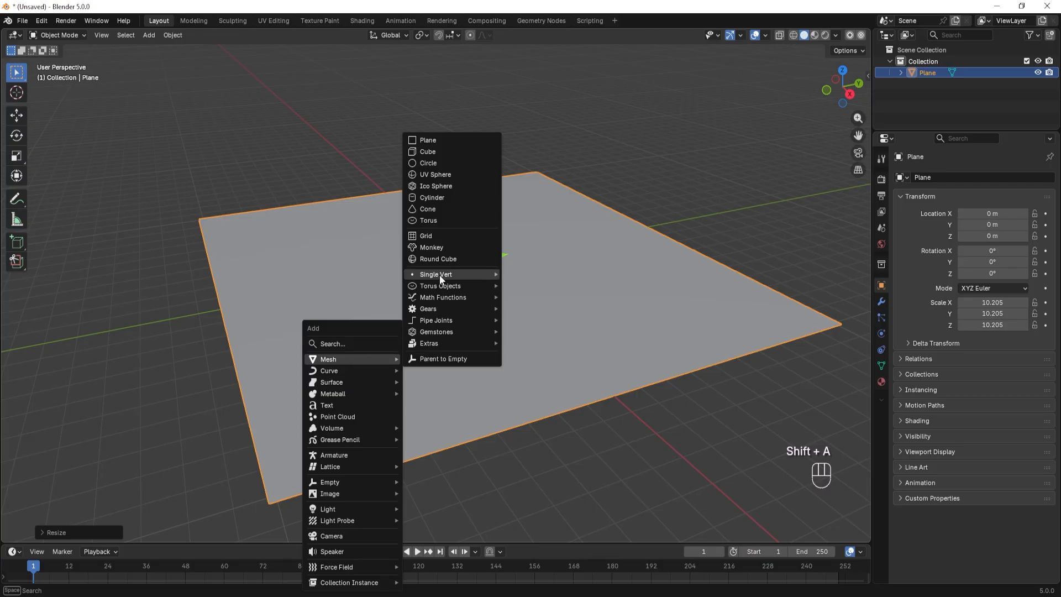
left_click(420, 141)
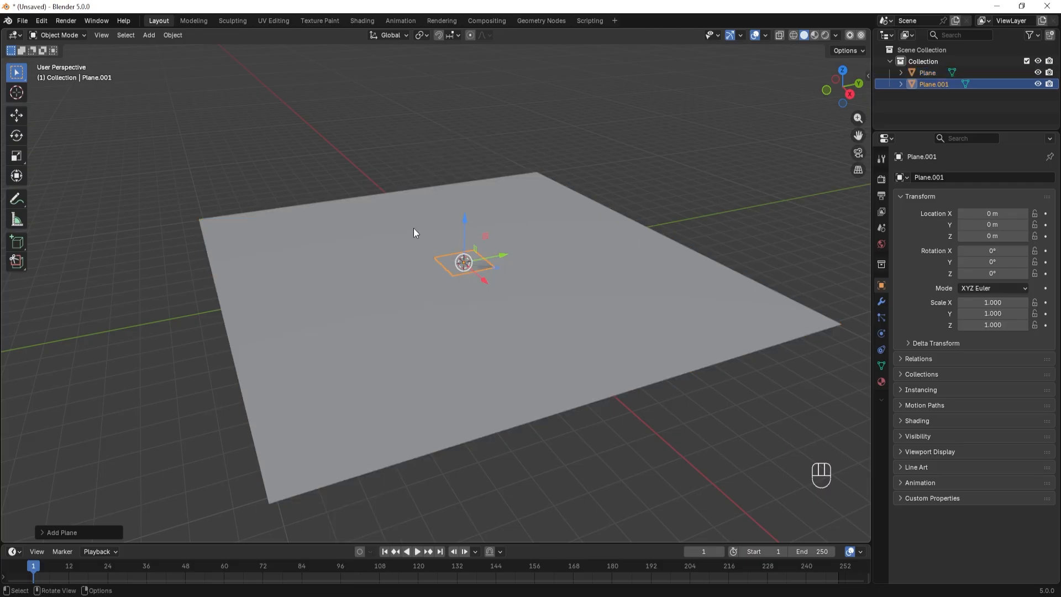
key("g")
key("z")
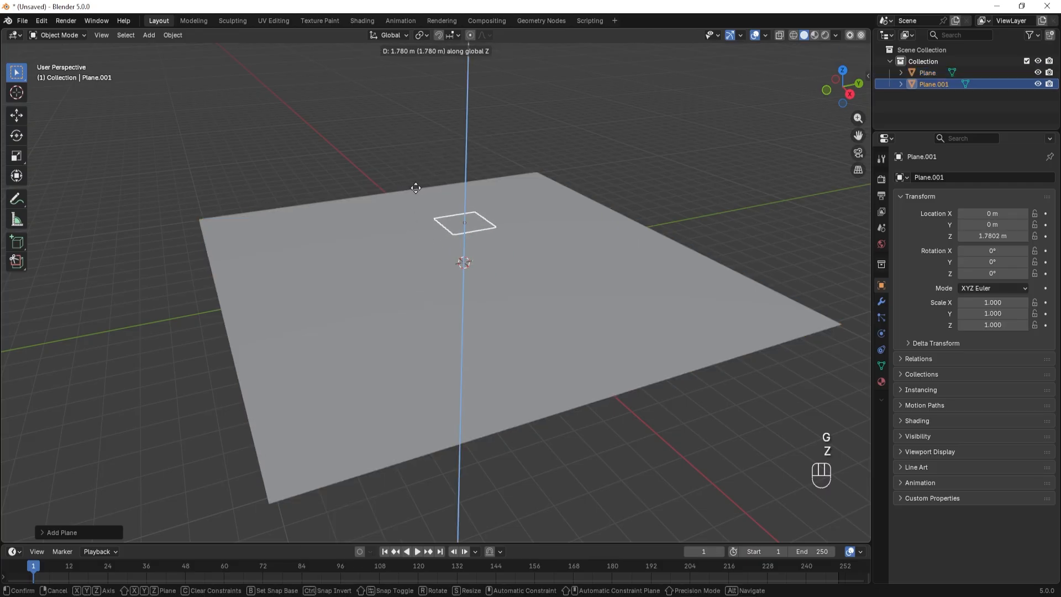
left_click(418, 156)
Step: Subdivide the raised plane's mesh in Edit Mode with 30 cuts
middle_click_drag(362, 218, 394, 307)
scroll(420, 194, "up", 2)
scroll(402, 312, "up", 5)
scroll(394, 308, "down", 1)
key("Tab")
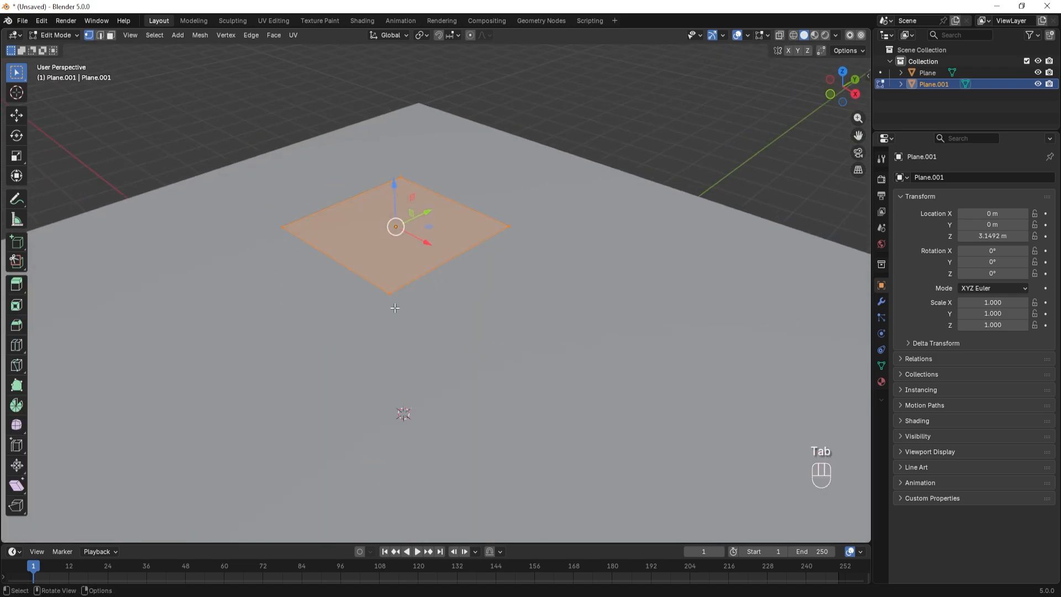
middle_click_drag(456, 318, 487, 276, "shift")
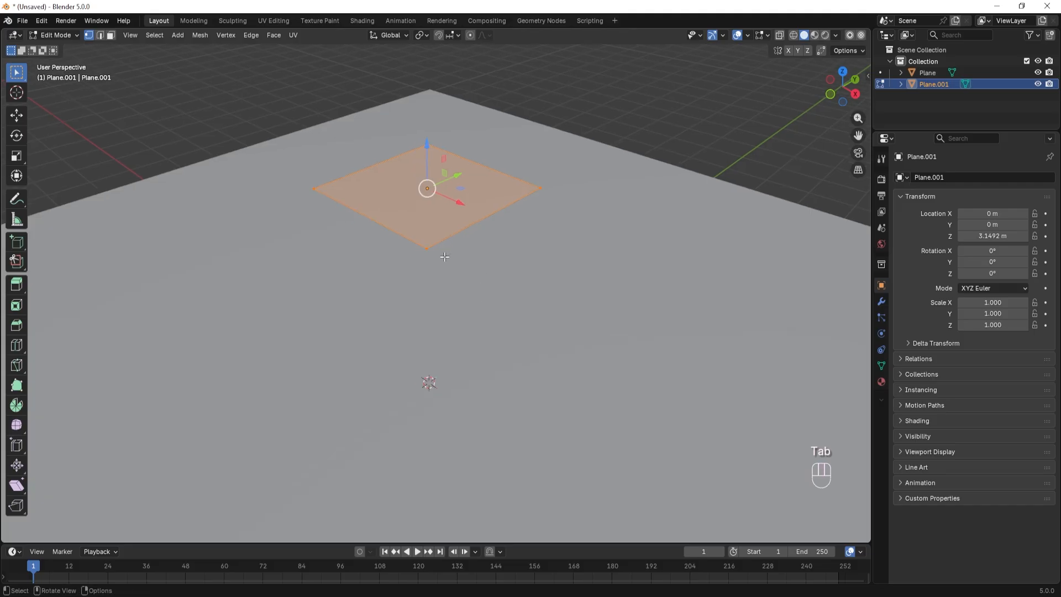
scroll(387, 177, "down", 1)
right_click(399, 200)
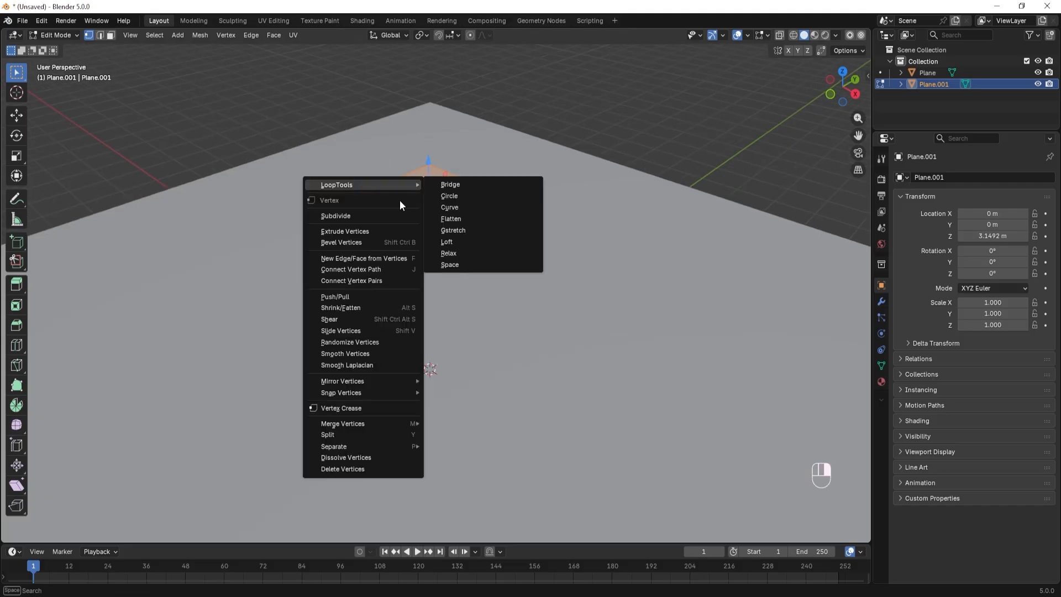
left_click(341, 215)
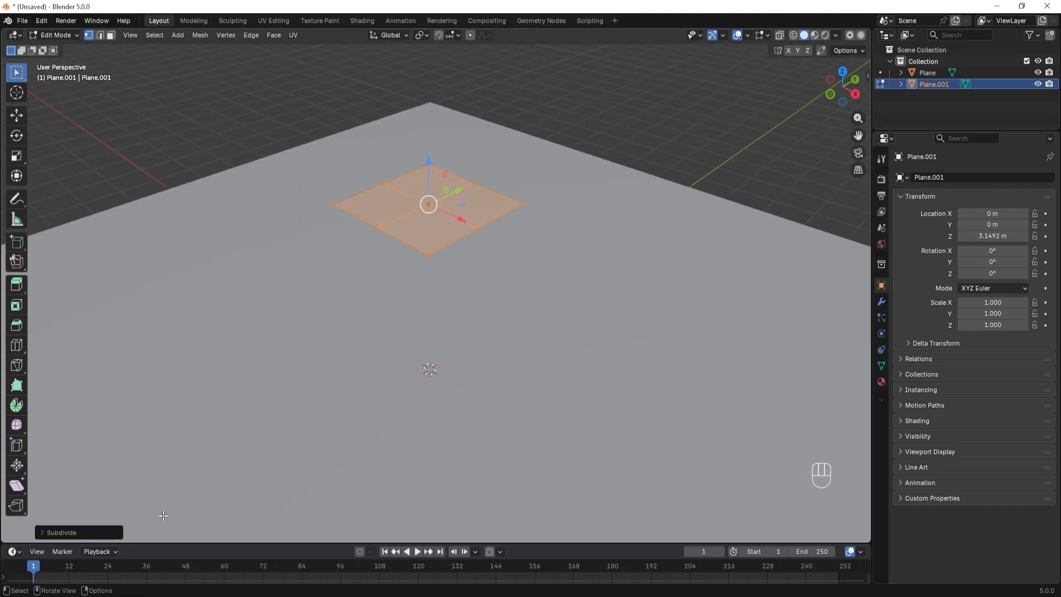
left_click(63, 531)
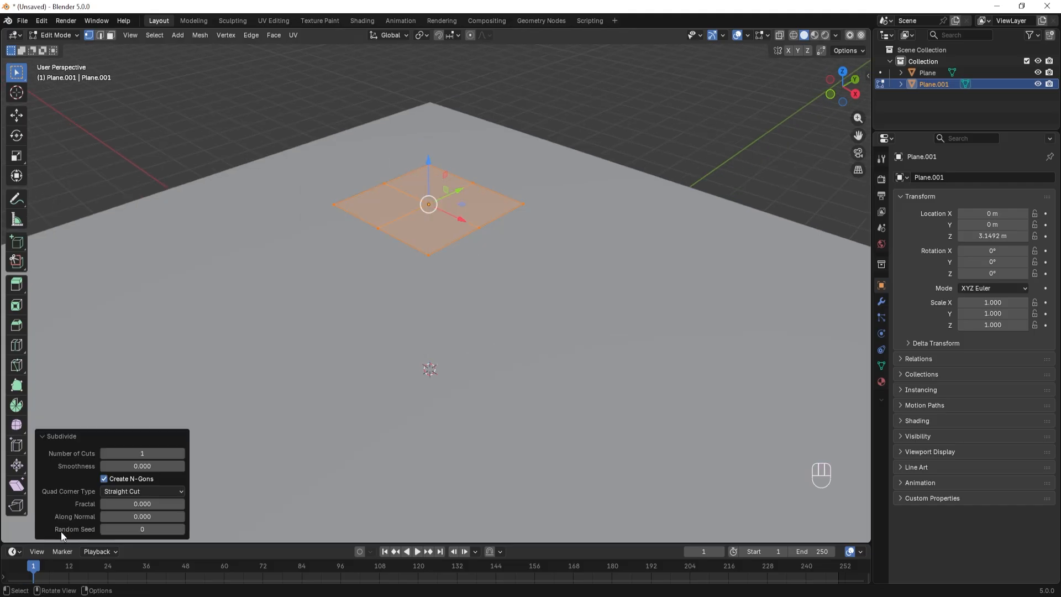
left_click(144, 454)
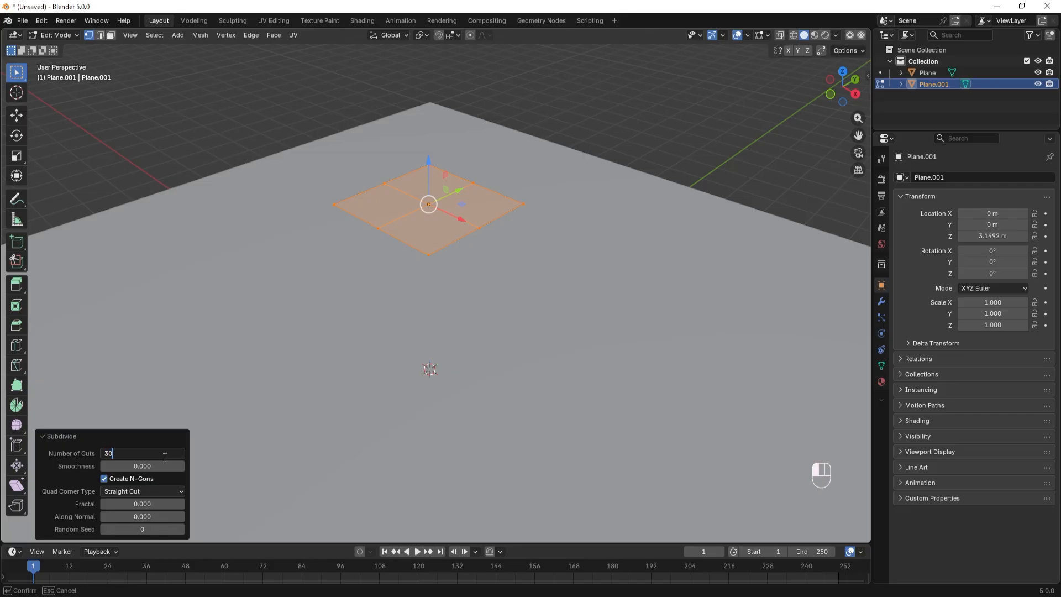
key("Return")
Step: Extrude the whole subdivided surface upward along global Z by about 0.118 m
scroll(414, 196, "up", 5)
middle_click_drag(431, 201, 462, 262, "shift")
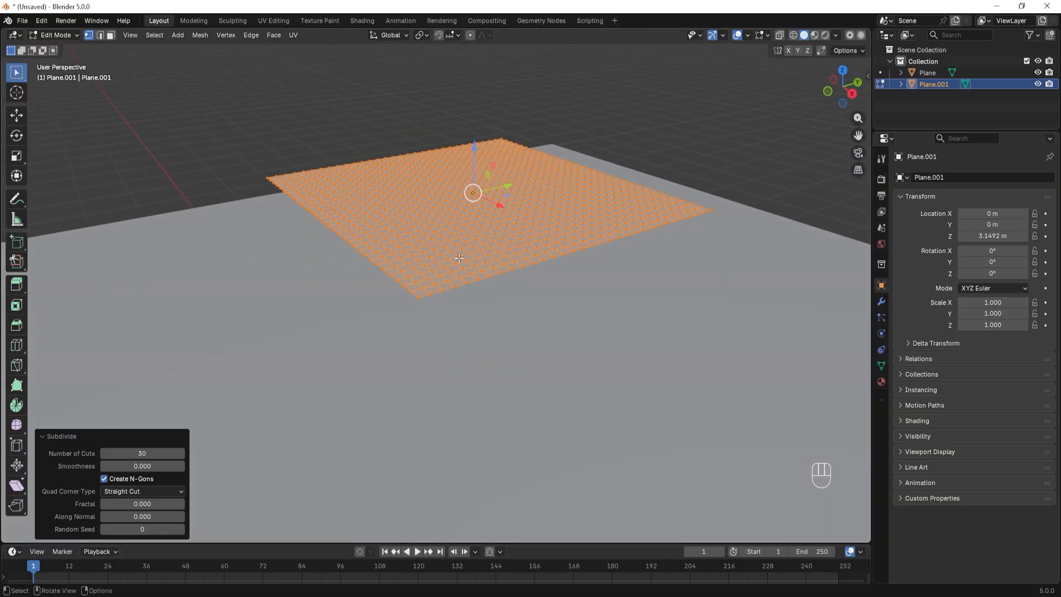
key("e")
key("z")
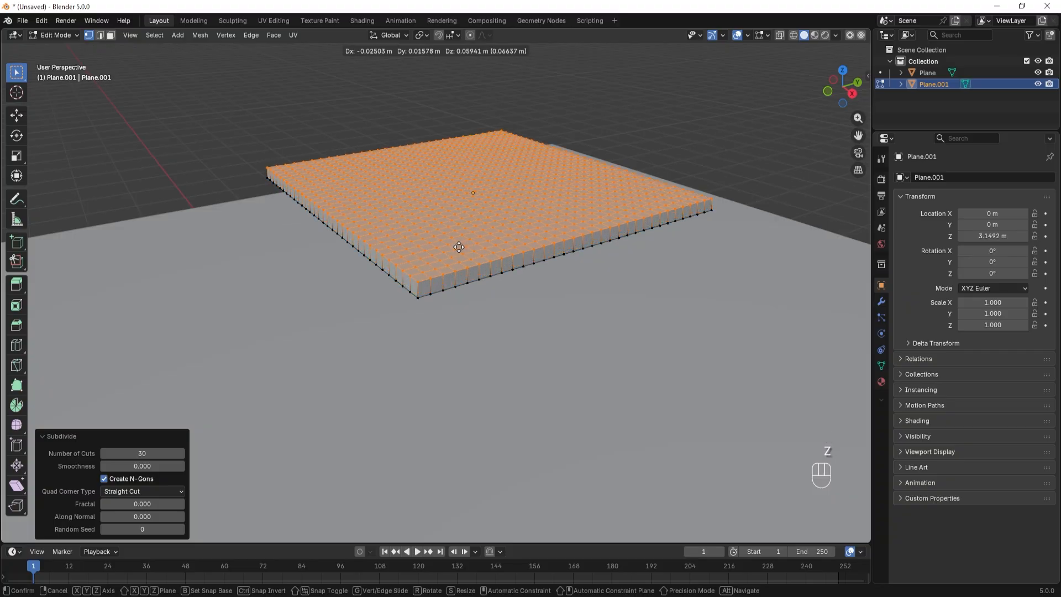
key("z")
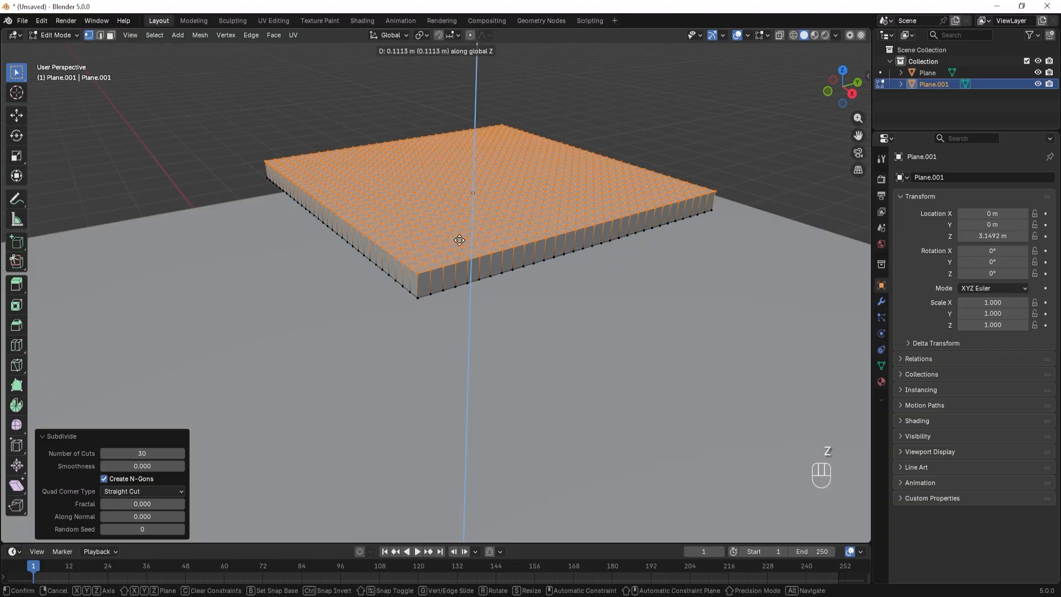
left_click(459, 239)
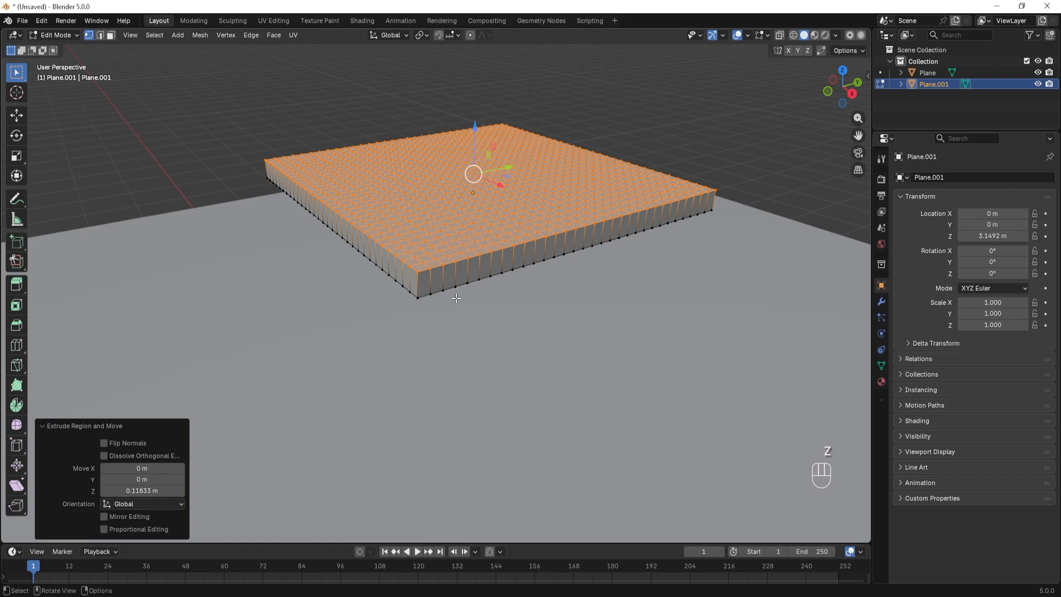
Step: Add one centred horizontal loop cut around the side walls of the extruded slab
key("ctrl")
key("ctrl+r")
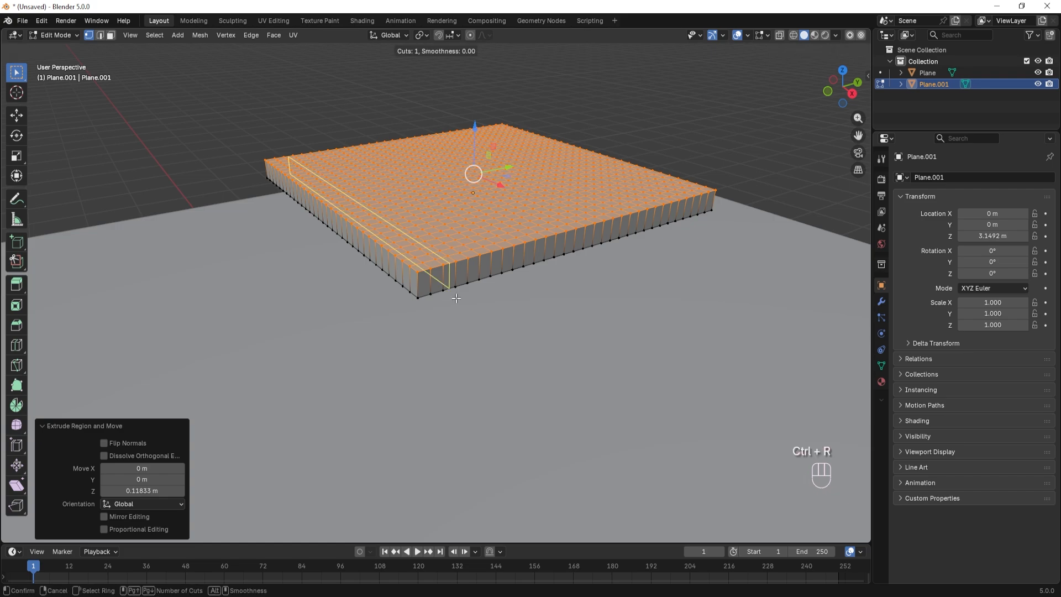
left_click(426, 285)
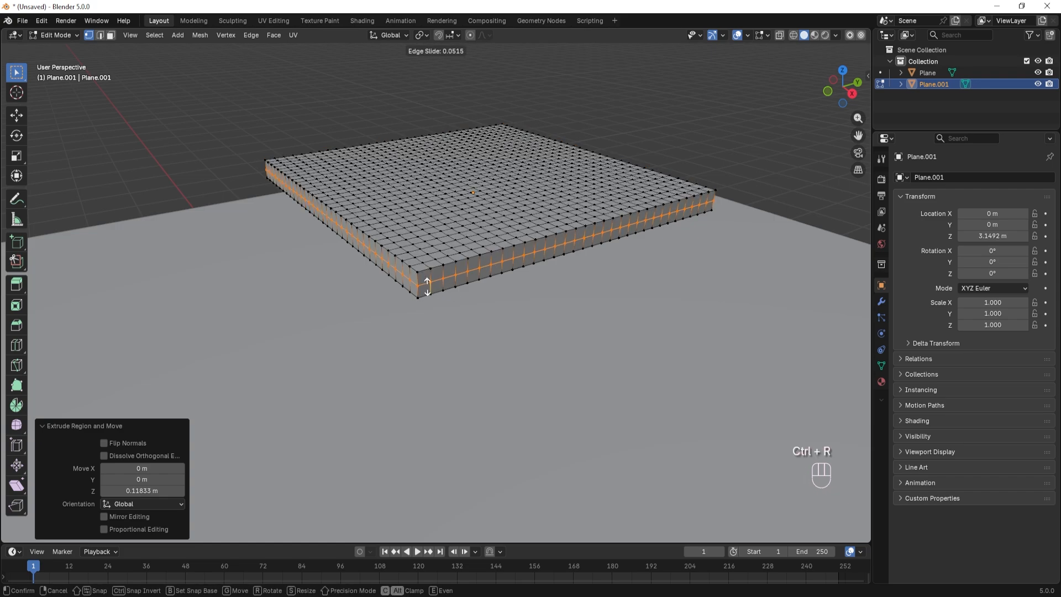
key("Escape")
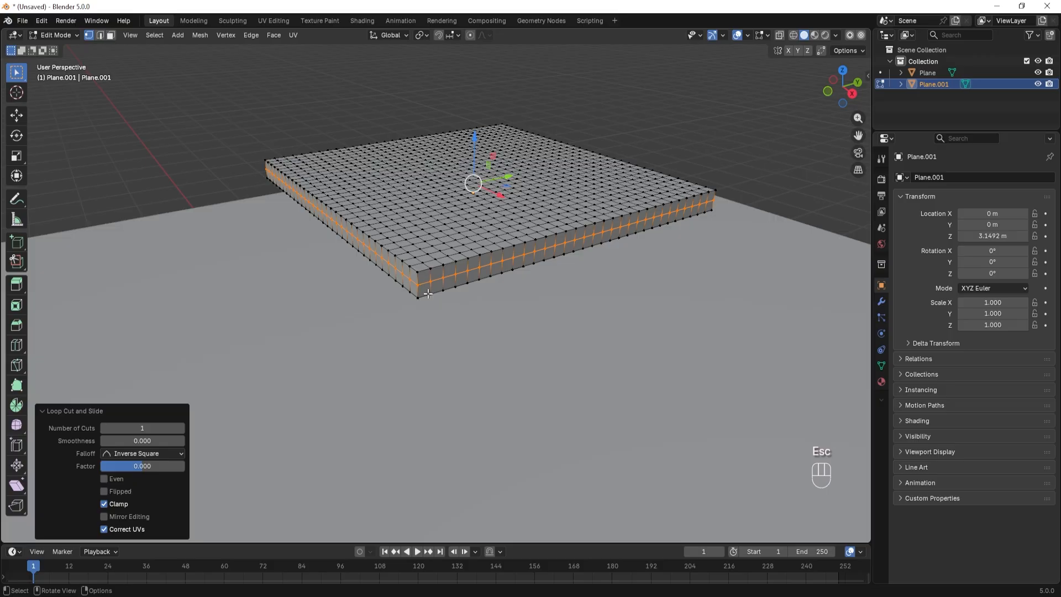
Step: Add Cloth physics to the slab and return to Object Mode
mouse_move(417, 322)
middle_mouse_down()
mouse_move(511, 327)
mouse_move(460, 328)
mouse_move(426, 313)
middle_mouse_up()
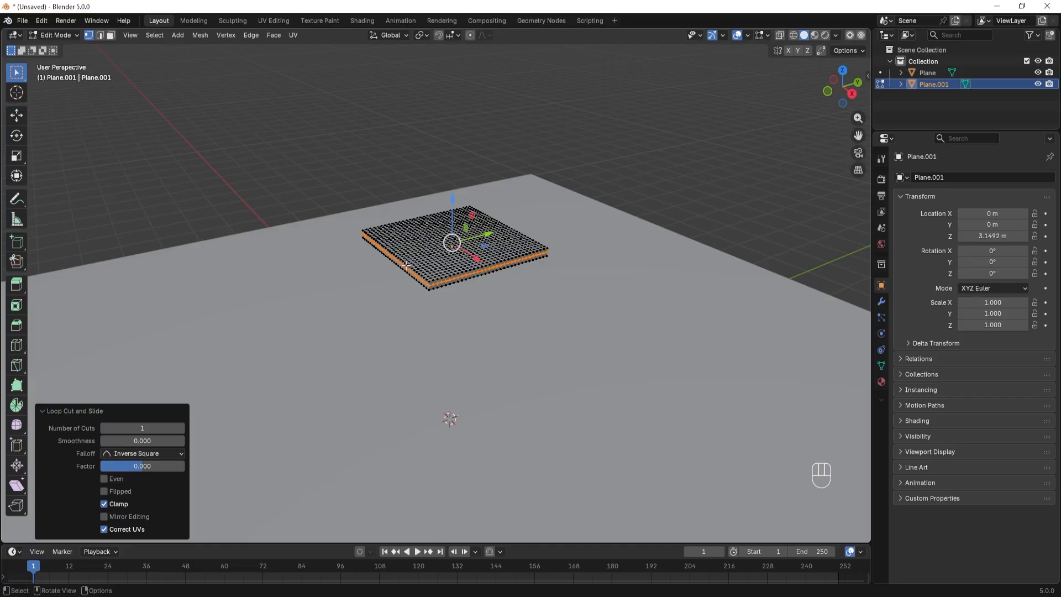
left_click(882, 334)
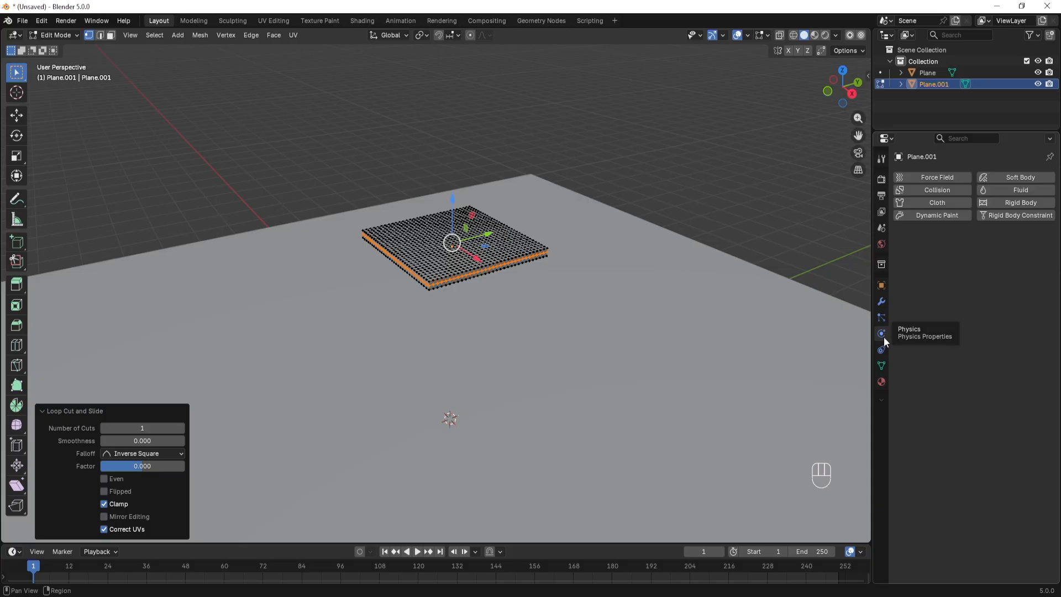
left_click(942, 202)
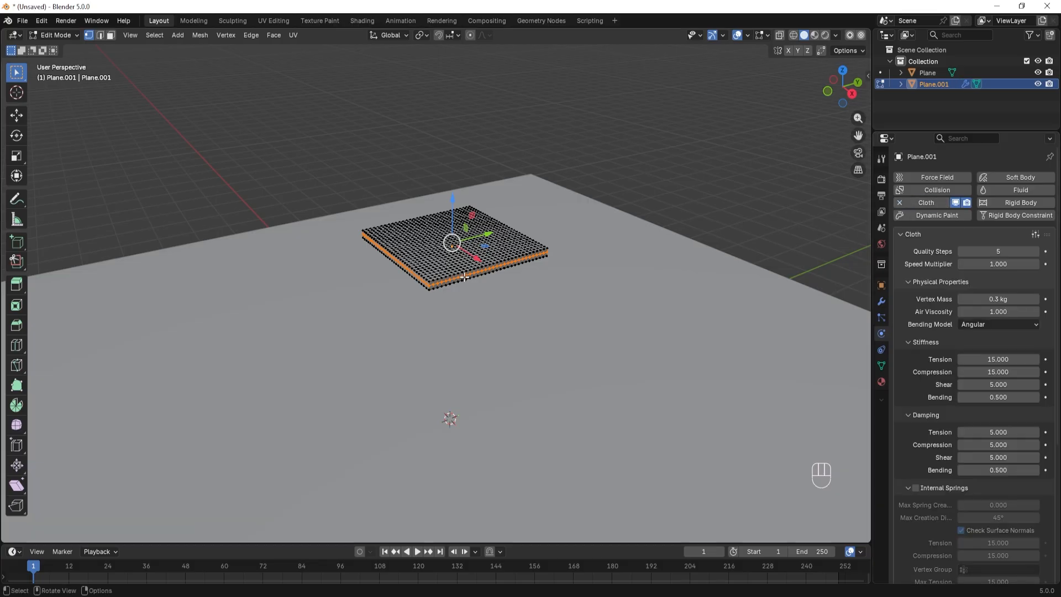
middle_click_drag(594, 278, 562, 283)
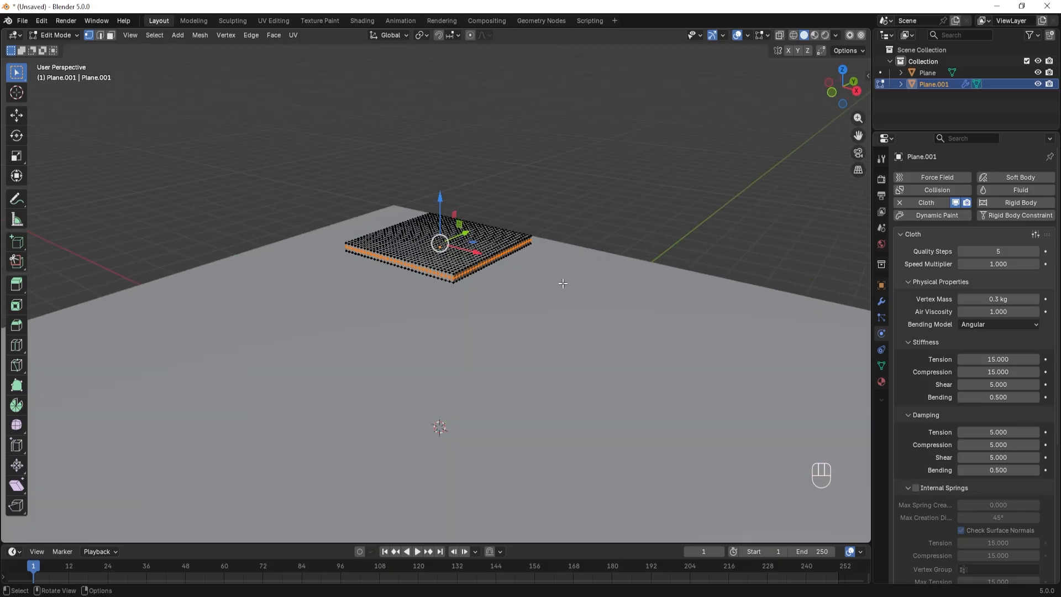
middle_click_drag(444, 306, 525, 303)
key("Tab")
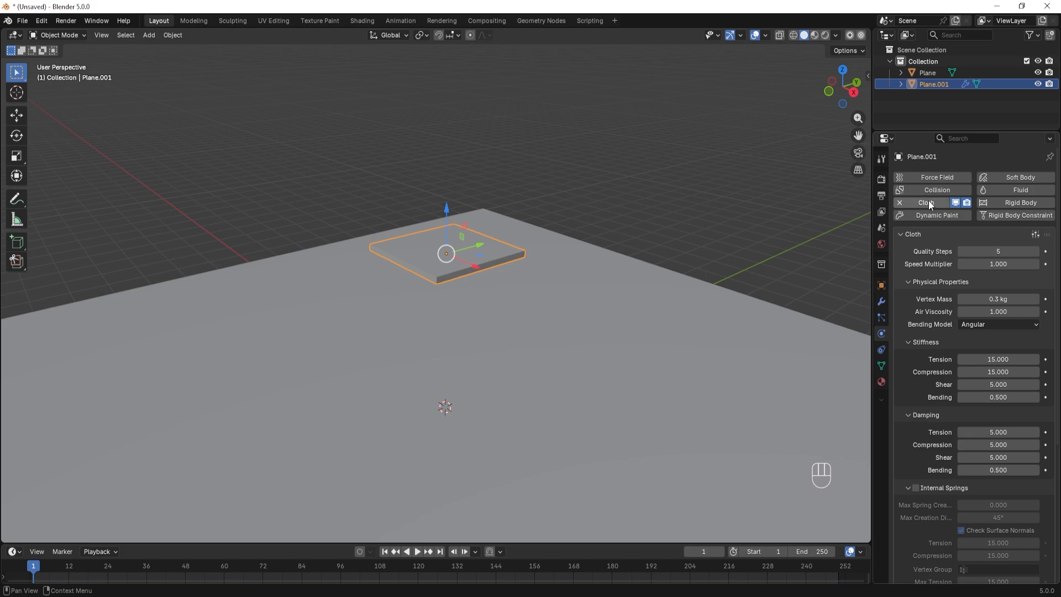
Step: Apply the Silk preset to the slab's cloth settings
left_click(1035, 235)
left_click(1033, 234)
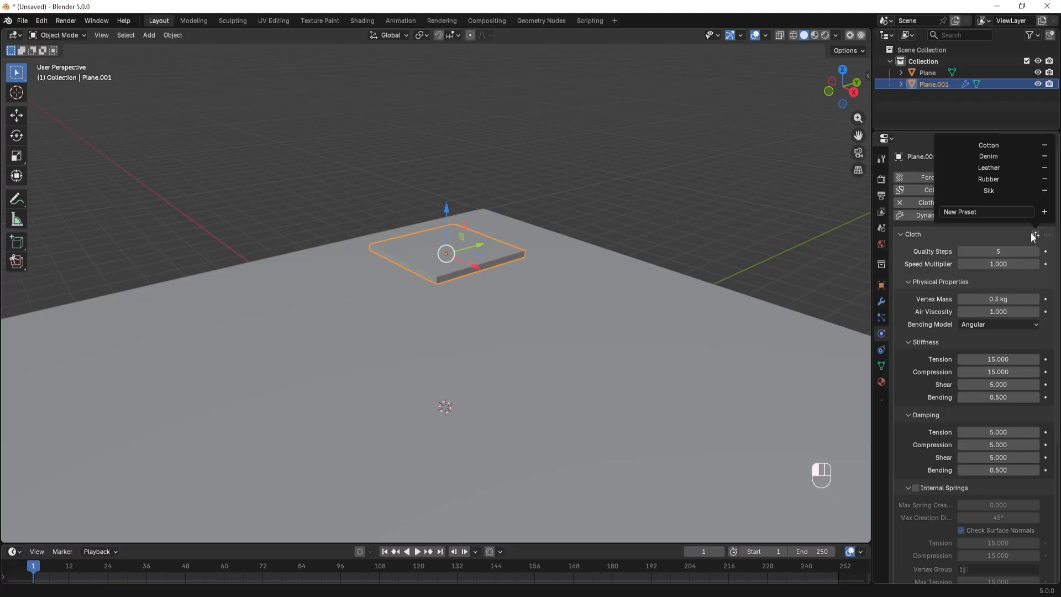
left_click(992, 188)
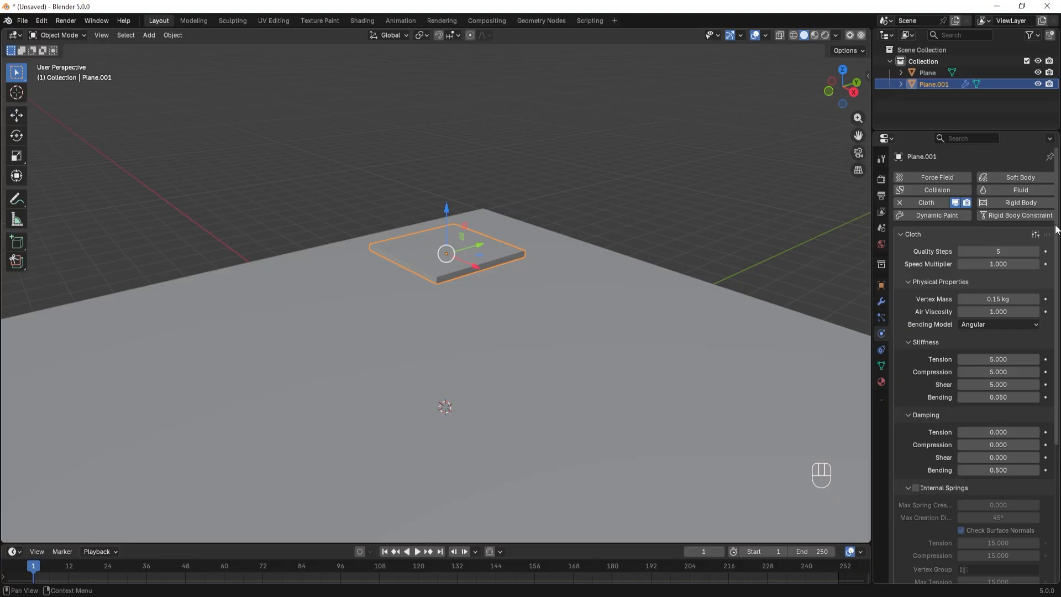
Step: Enable cloth Pressure for the slab and set its value to 5
left_click_drag(1055, 243, 1056, 376)
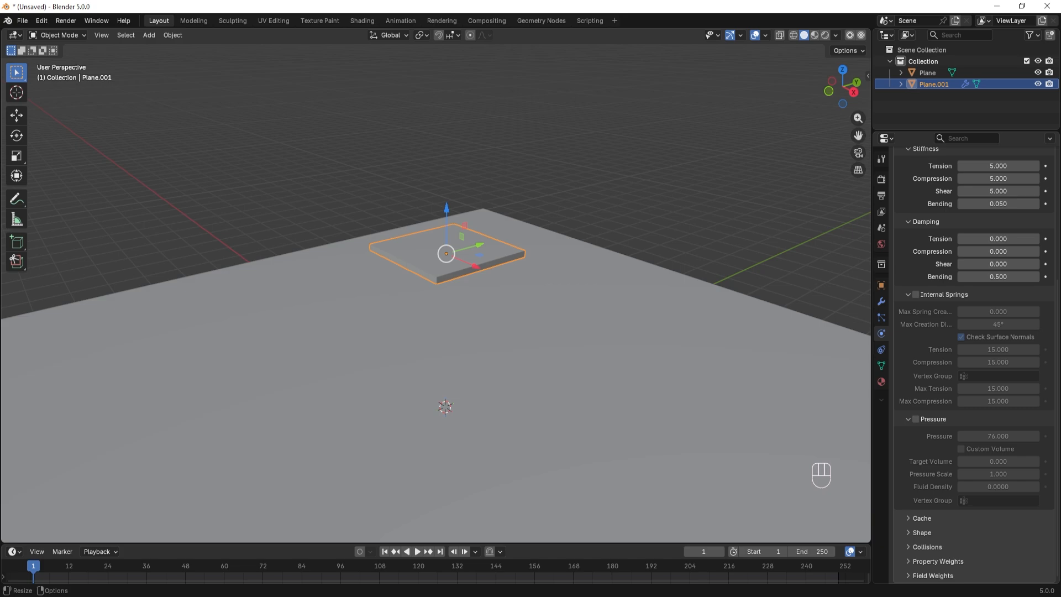
left_click(917, 420)
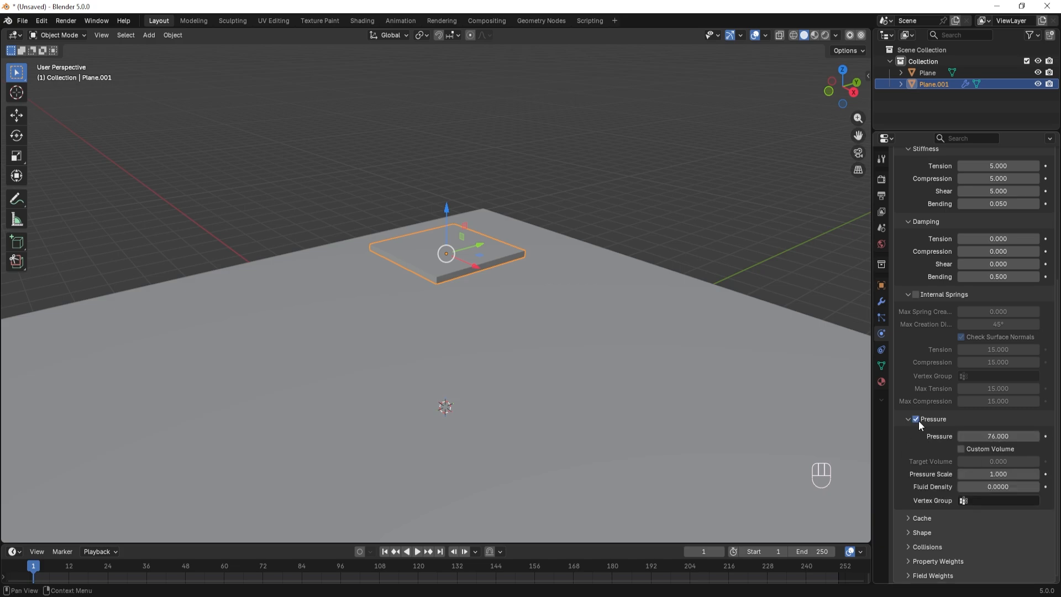
left_click(1000, 435)
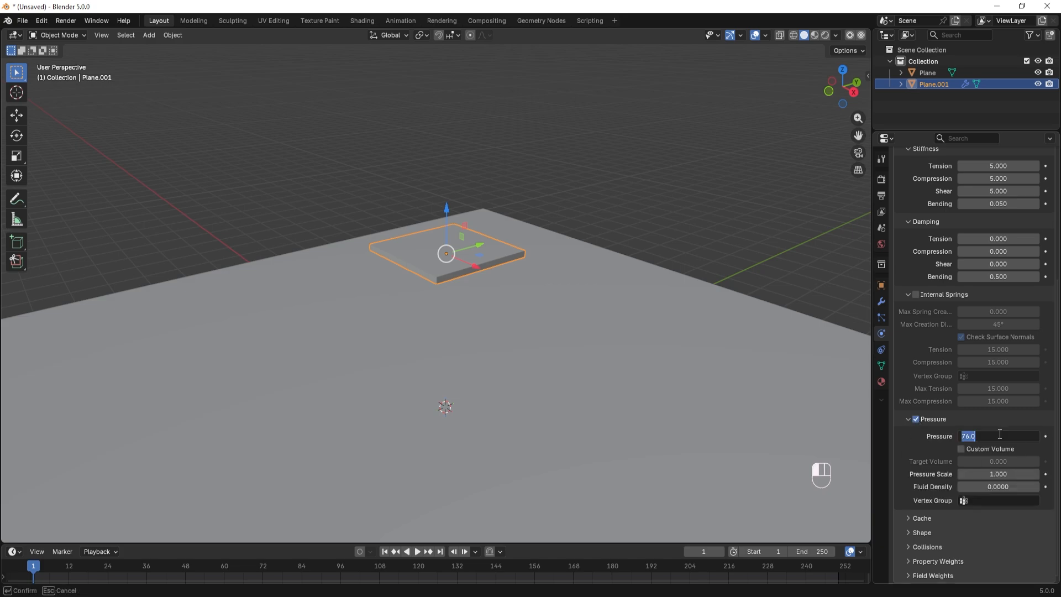
type("5")
key("Return")
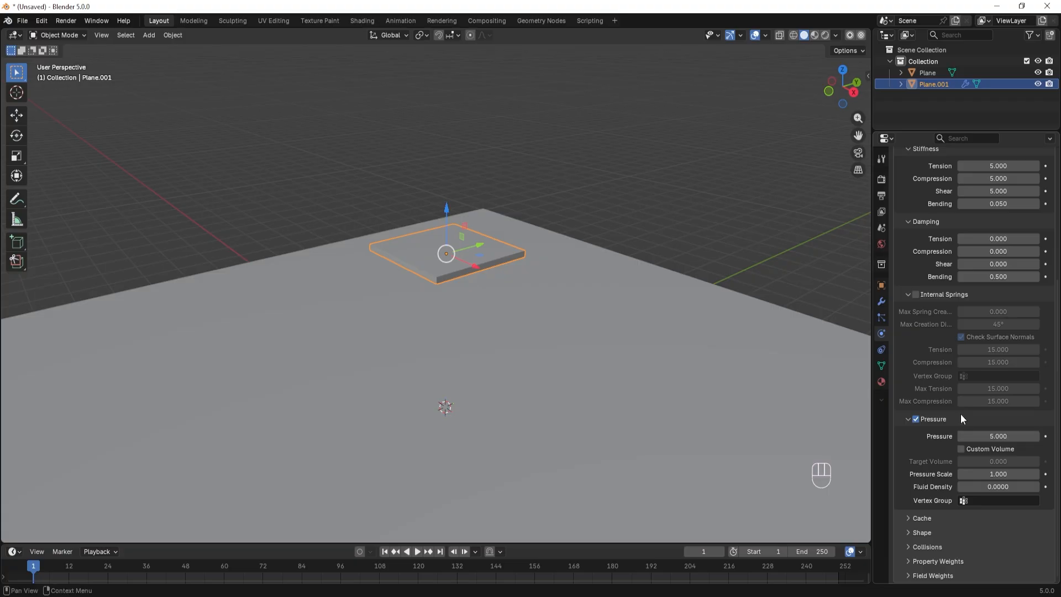
Step: Play the cloth simulation, stop it, and scrub the timeline to frame 36 to inspect the falling pillow
left_click(418, 552)
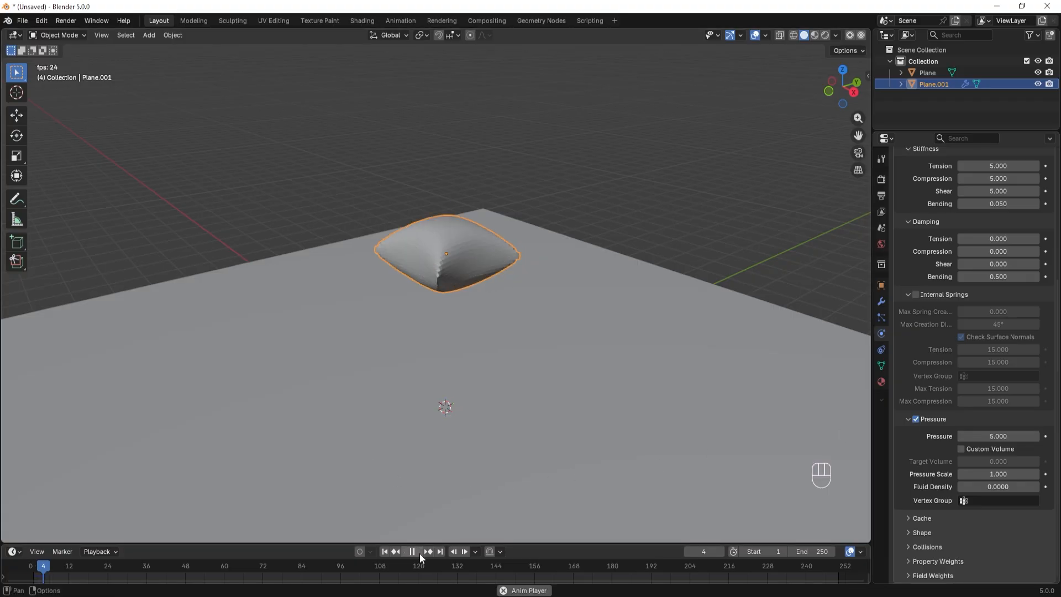
left_click(420, 554)
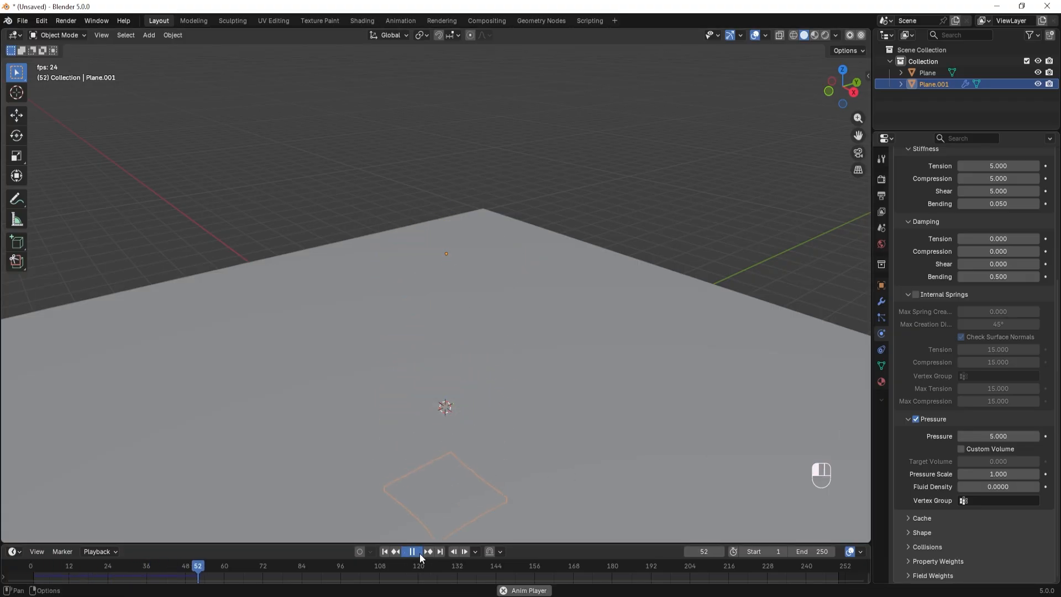
scroll(389, 481, "down", 4)
middle_click_drag(410, 443, 415, 414, "shift")
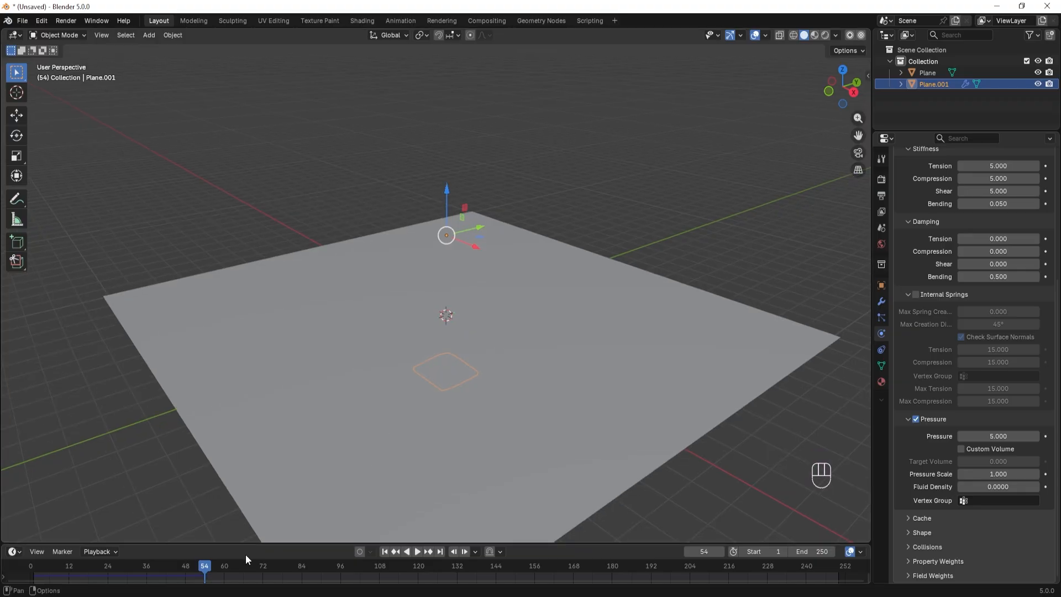
mouse_move(126, 565)
left_mouse_down()
mouse_move(63, 564)
mouse_move(146, 566)
left_mouse_up()
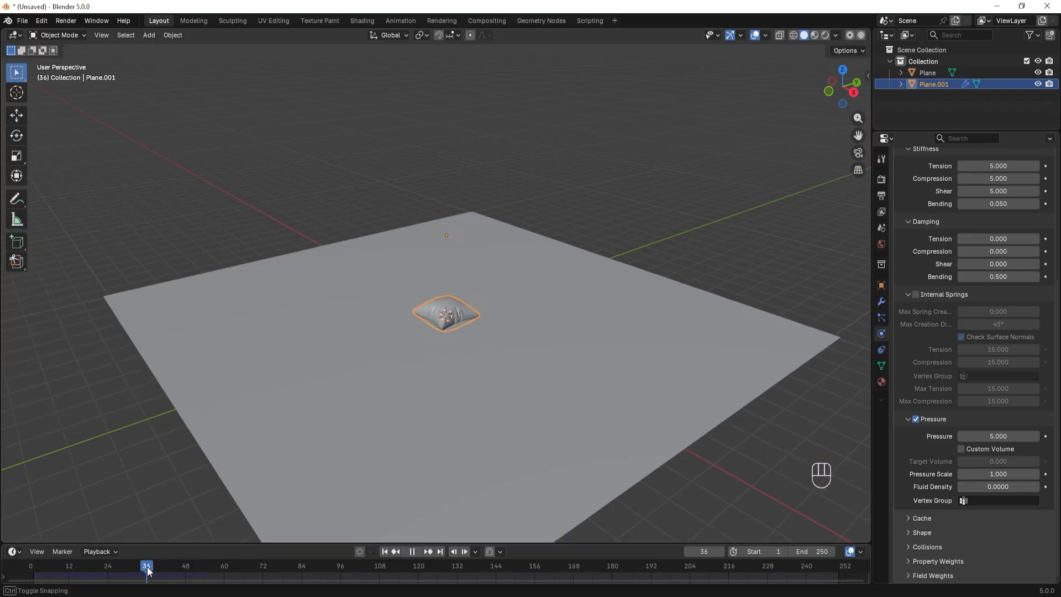
Step: Inspect the pillow up close, then scrub the timeline back to the start and forward to frame 6
scroll(386, 414, "up", 3)
middle_click_drag(386, 413, 416, 367, "shift")
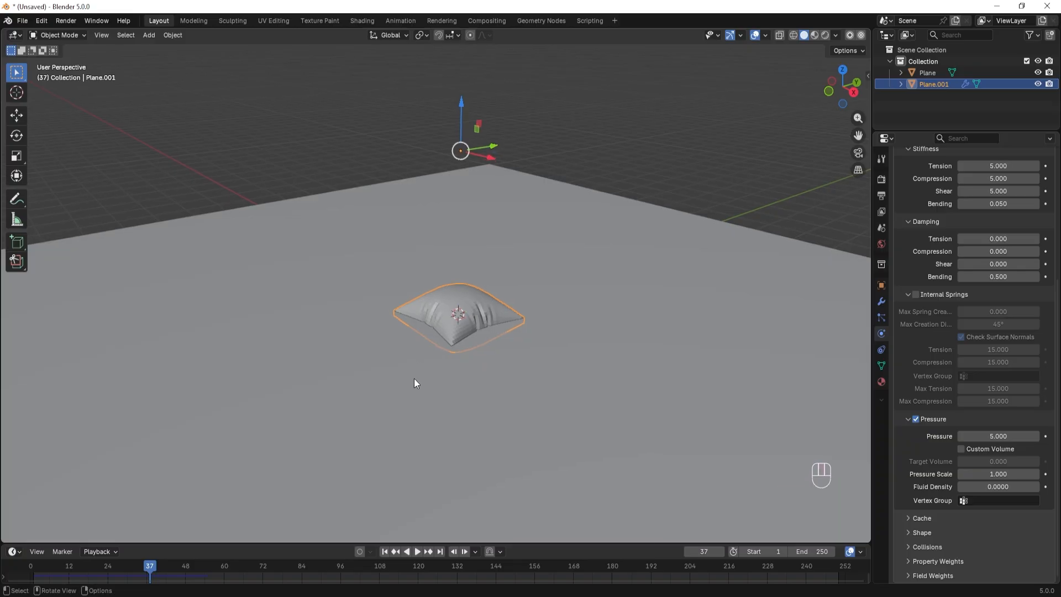
scroll(419, 398, "down", 5)
scroll(437, 338, "right", 2, "shift")
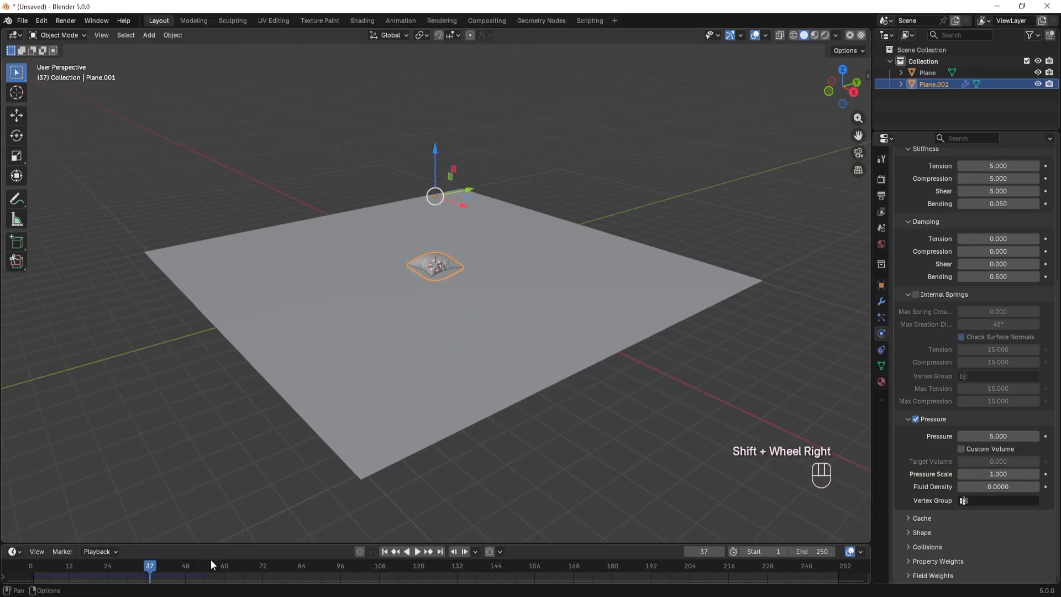
left_click_drag(150, 567, 33, 566)
scroll(412, 256, "up", 1)
middle_click_drag(416, 201, 280, 379)
left_click_drag(38, 564, 50, 570)
Step: Add a Subdivision modifier to the pillow and set its viewport level to 2
left_click(881, 301)
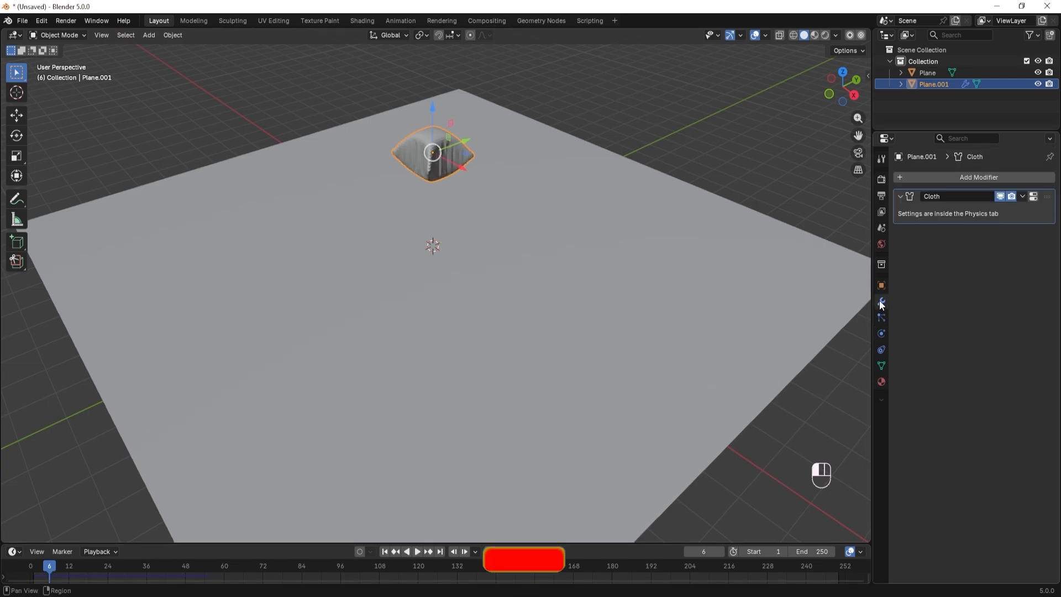
left_click(938, 173)
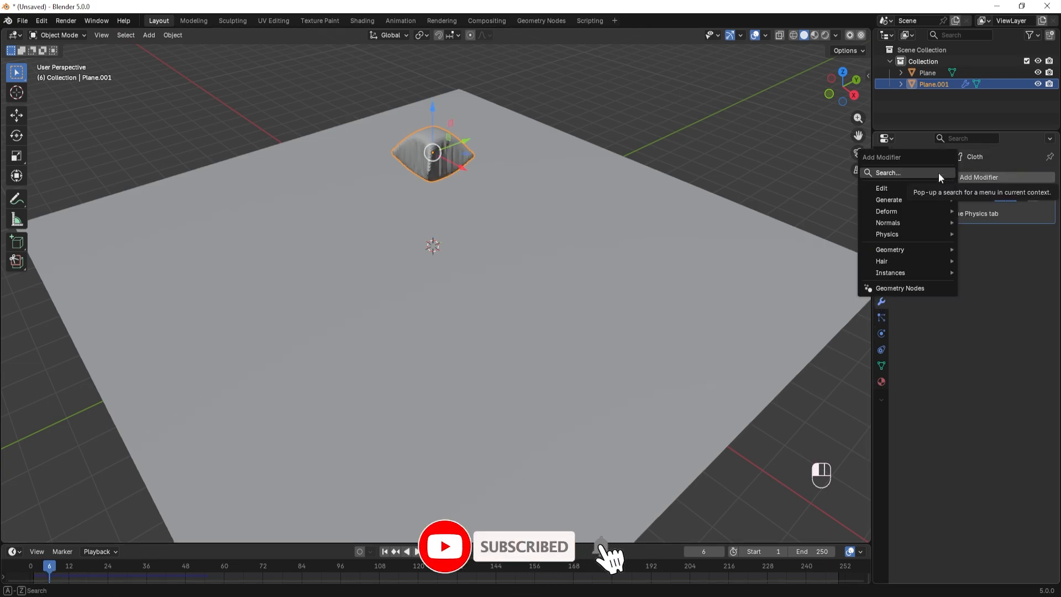
type("sub")
key("Return")
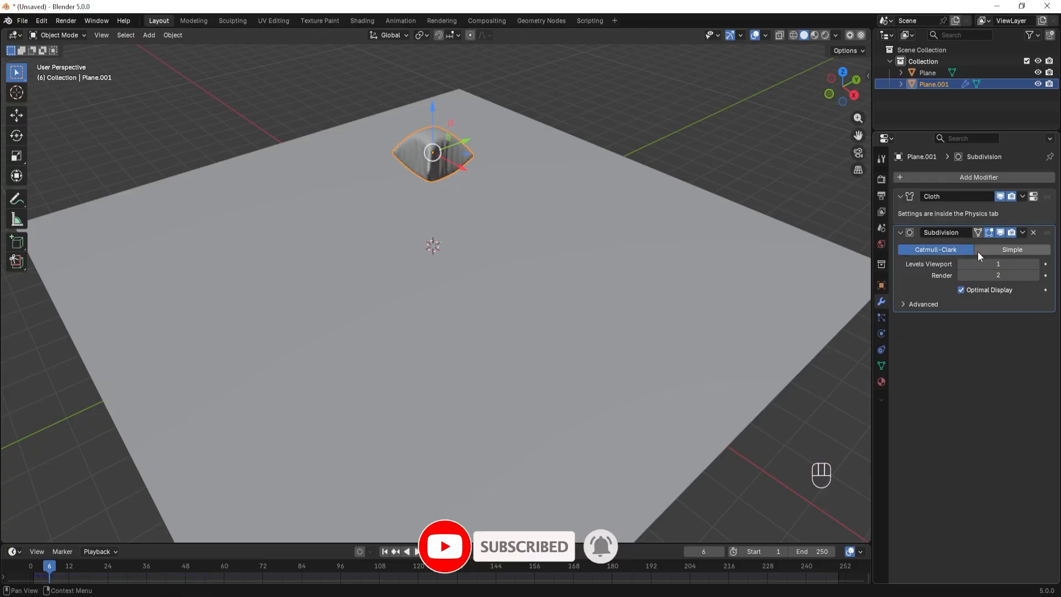
scroll(563, 193, "up", 2)
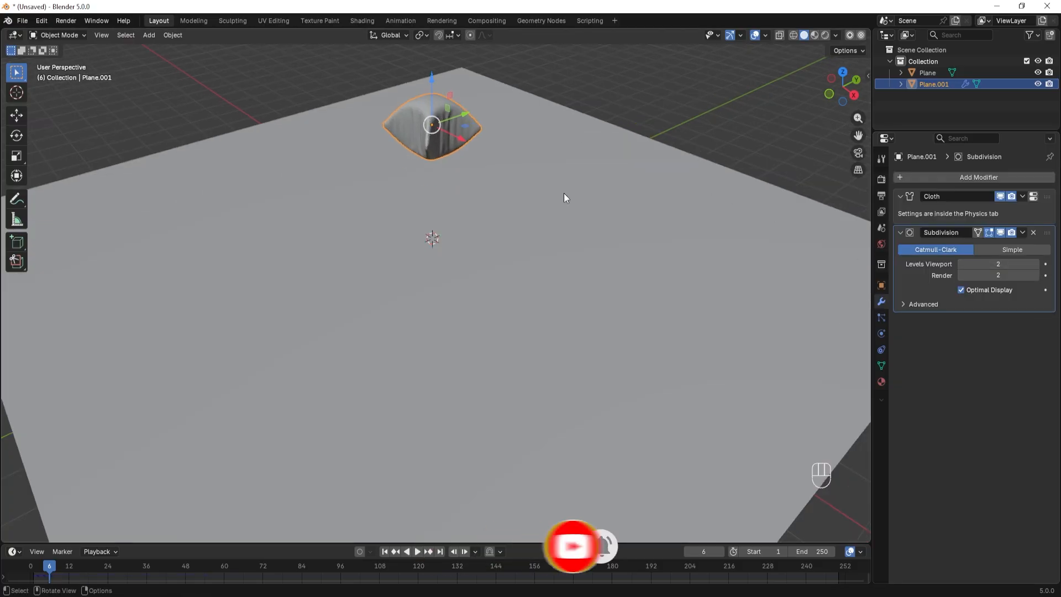
middle_click_drag(483, 175, 512, 227, "shift")
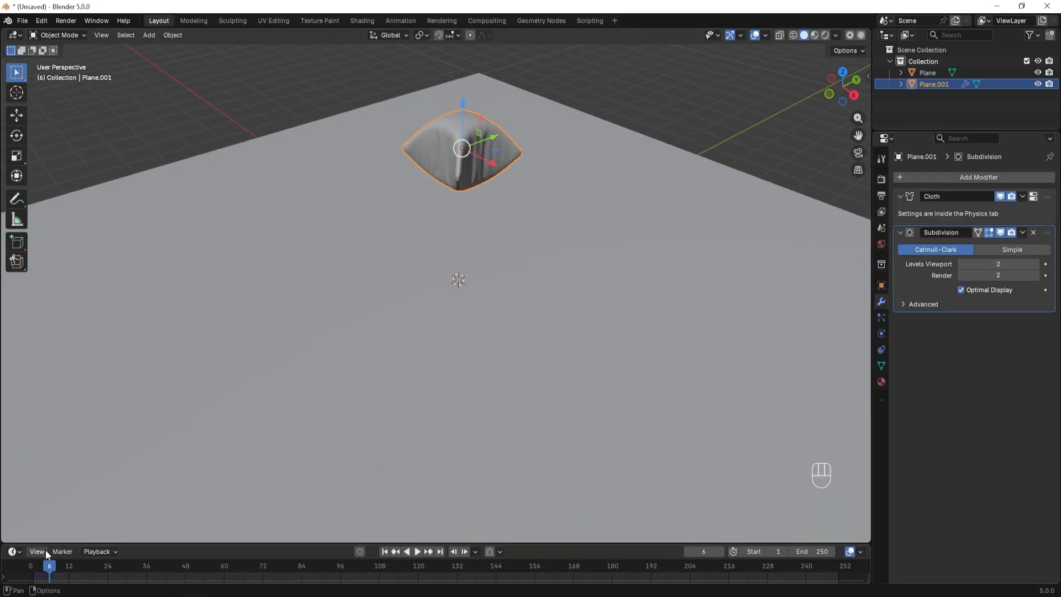
Step: Return the timeline to frame 1 and rotate the slab upright about the global Y axis
left_click_drag(45, 566, 33, 573)
scroll(402, 242, "up", 1)
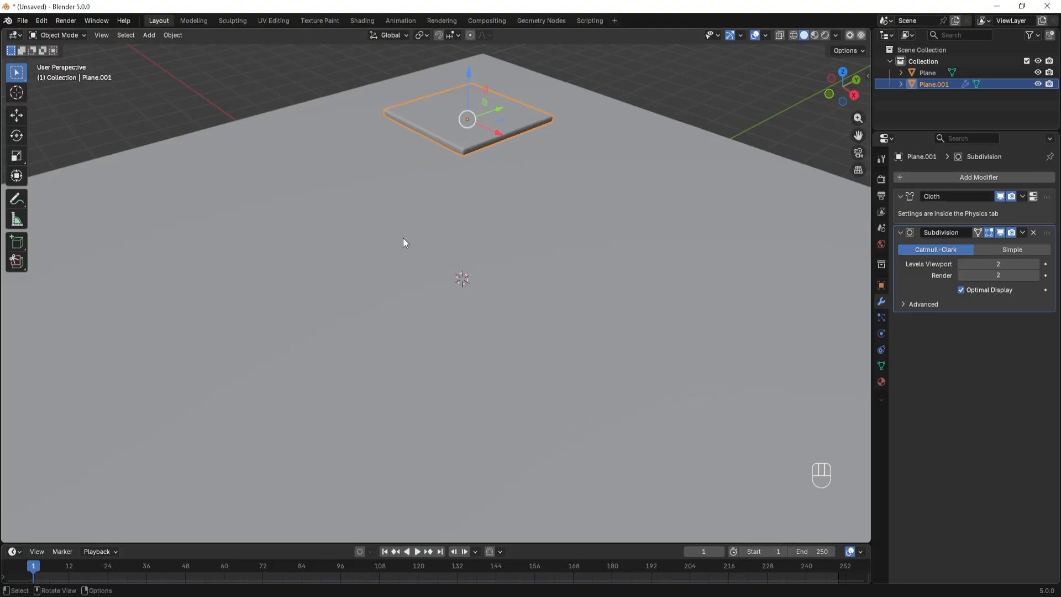
middle_click_drag(455, 197, 490, 203)
scroll(464, 184, "down", 2)
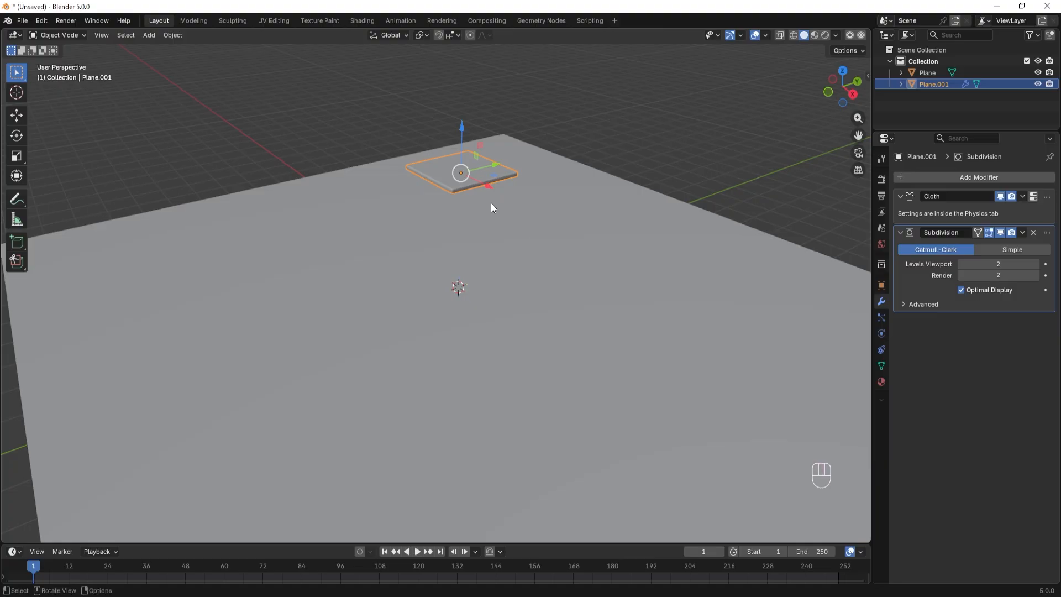
key("r")
key("y")
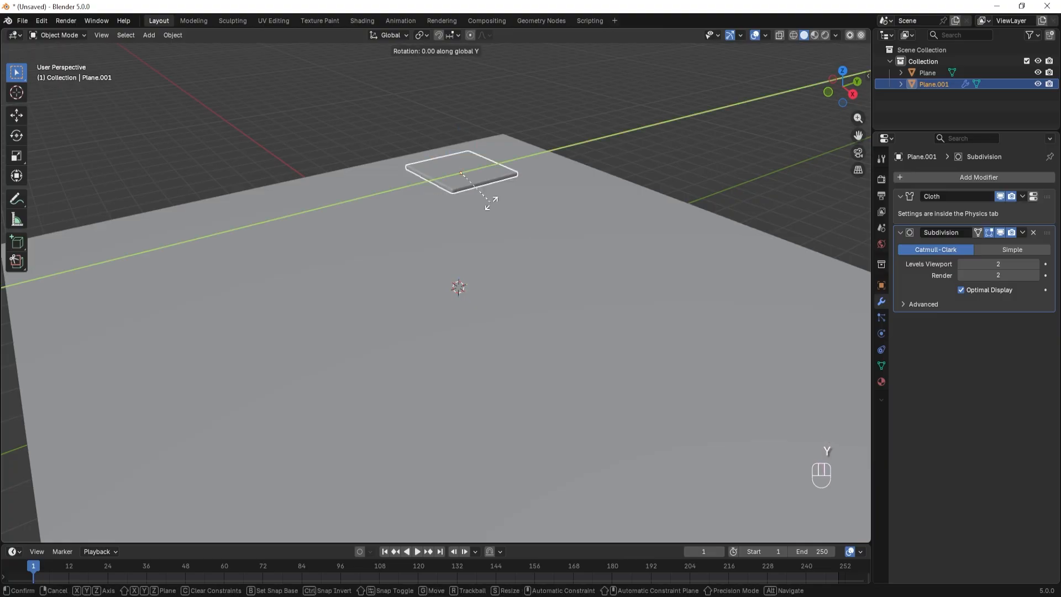
type("9")
type("80")
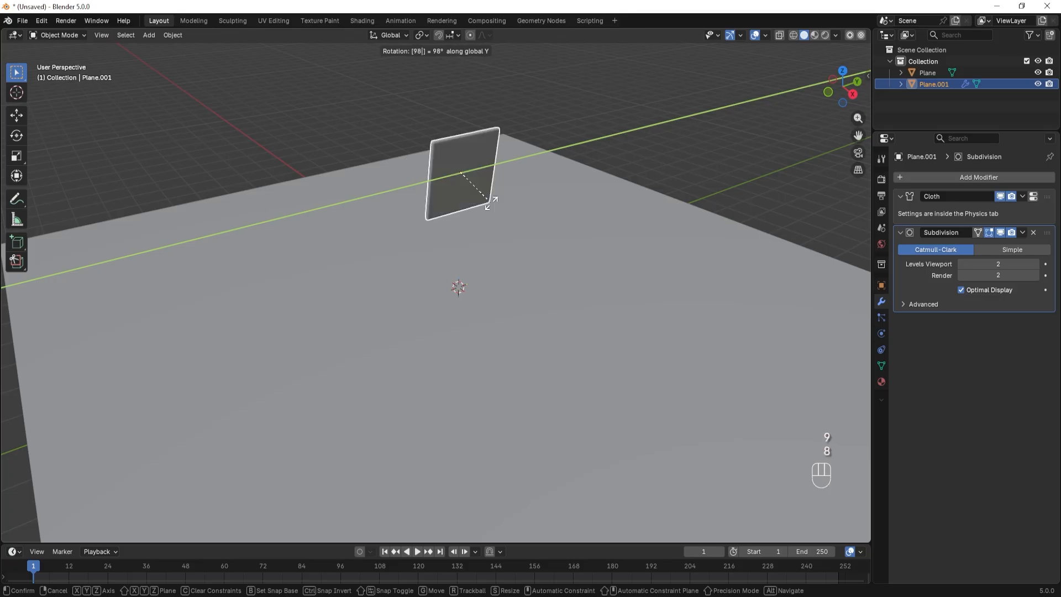
left_click(491, 204)
Step: Select the large ground plane and add Collision physics to it
middle_click_drag(534, 214, 433, 218)
scroll(469, 309, "up", 1)
left_click(447, 377)
scroll(431, 359, "down", 3)
middle_click_drag(426, 357, 429, 357)
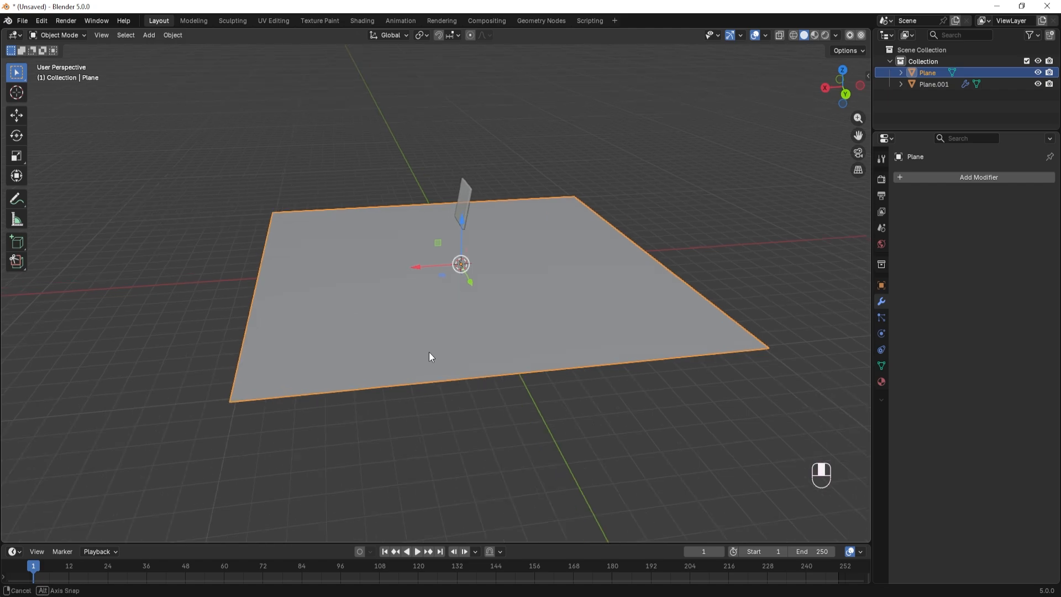
left_click(882, 335)
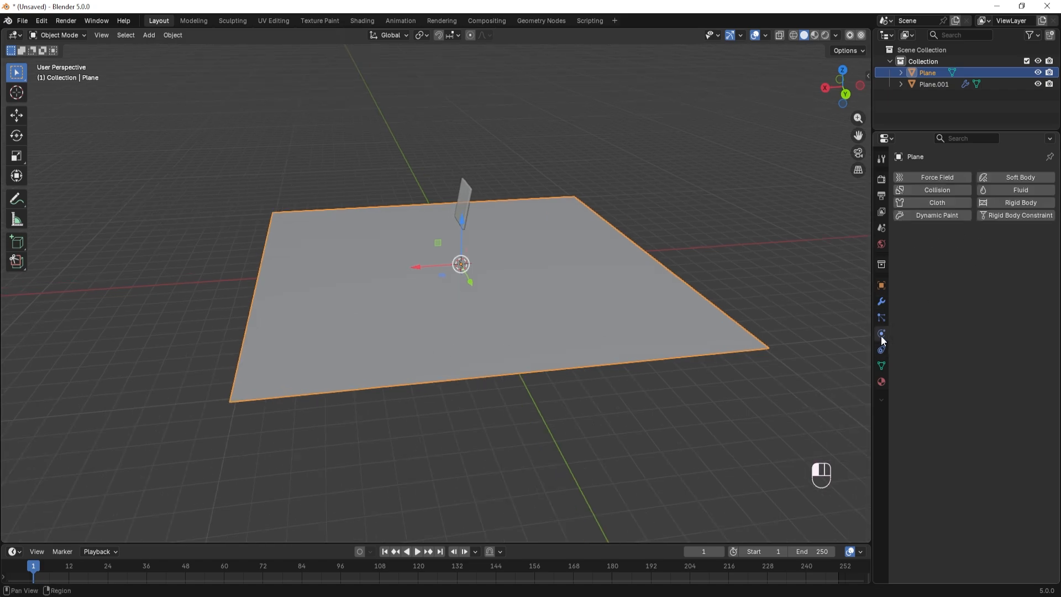
left_click(921, 189)
Step: Play the simulation to check how the pillow lands on the ground plane, then stop playback
middle_click_drag(501, 316, 404, 324)
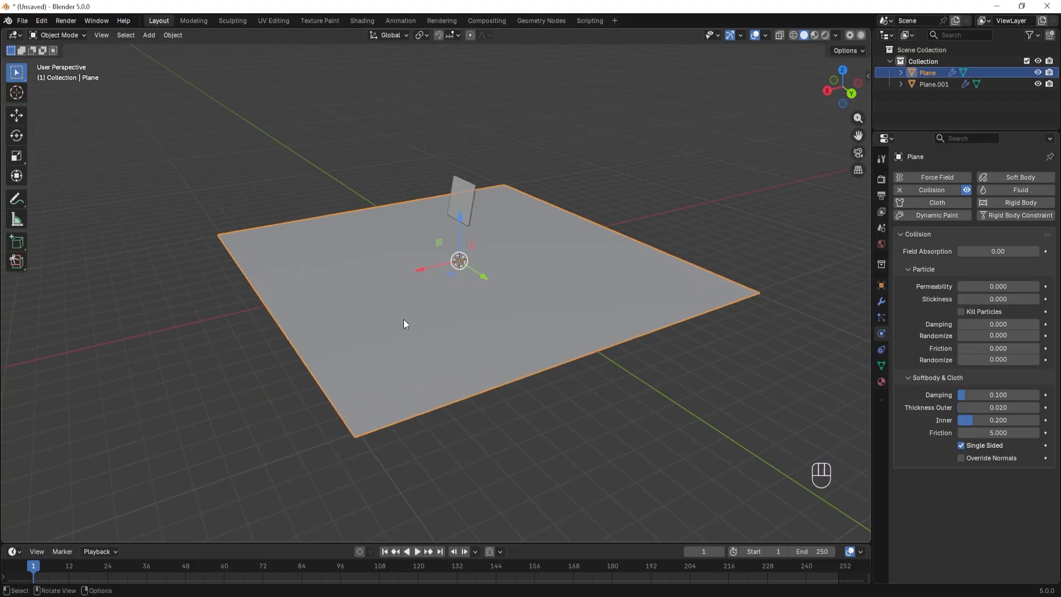
left_click(418, 551)
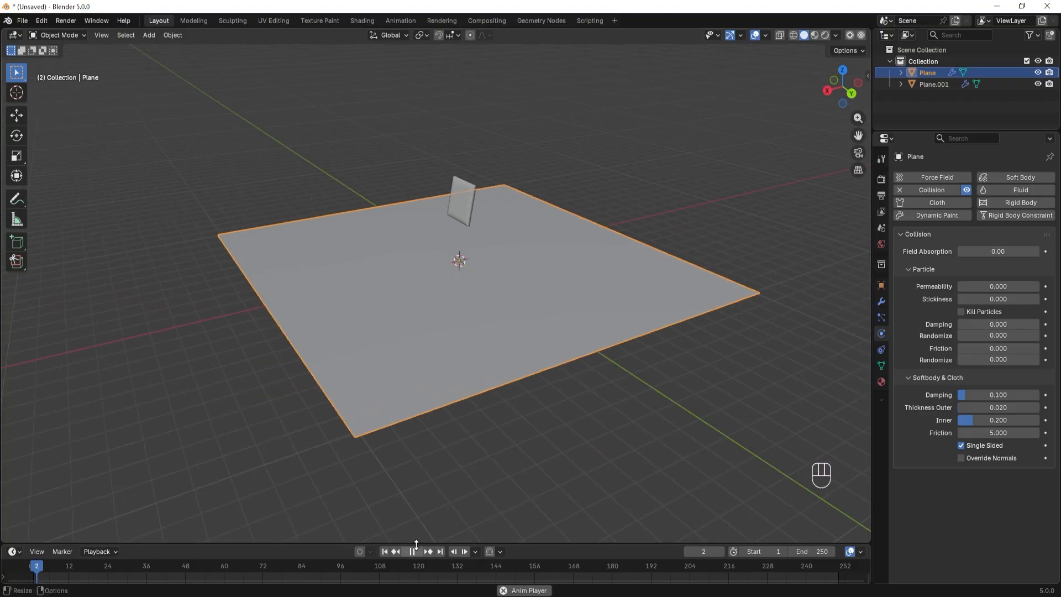
scroll(476, 255, "up", 5)
scroll(476, 254, "down", 4)
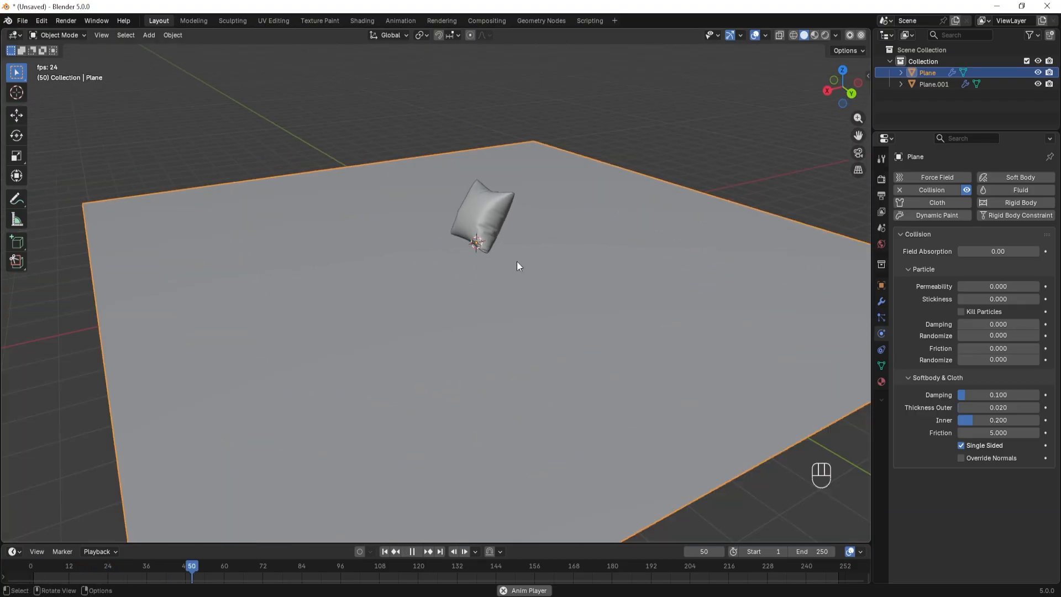
middle_click_drag(516, 261, 489, 259)
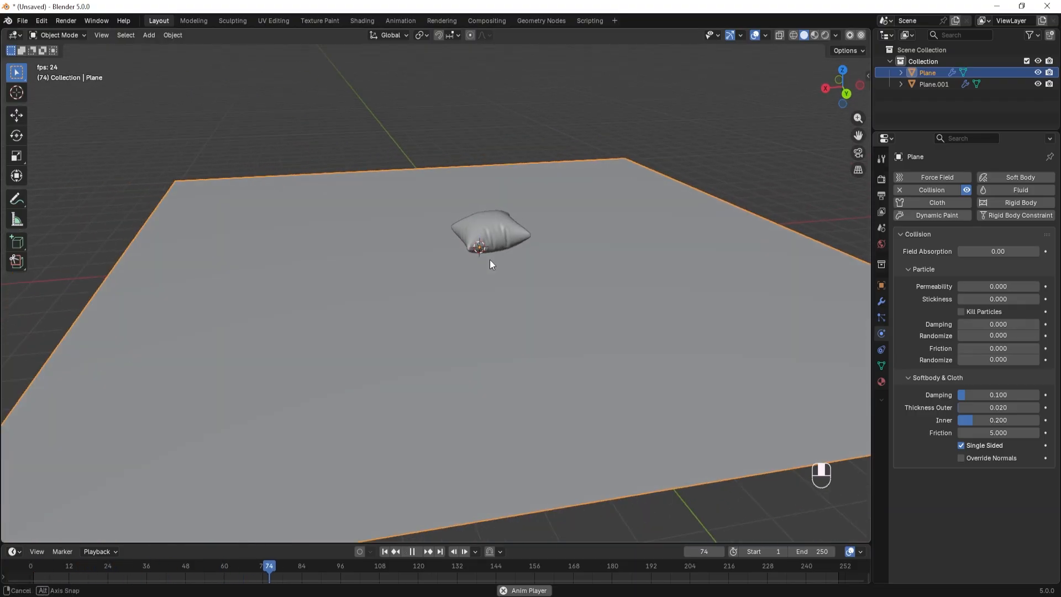
left_click(412, 552)
Step: Scrub the timeline from the start to frame 30 and inspect the upright pillow touching the ground
left_click_drag(392, 569, 43, 573)
middle_click_drag(405, 347, 495, 194)
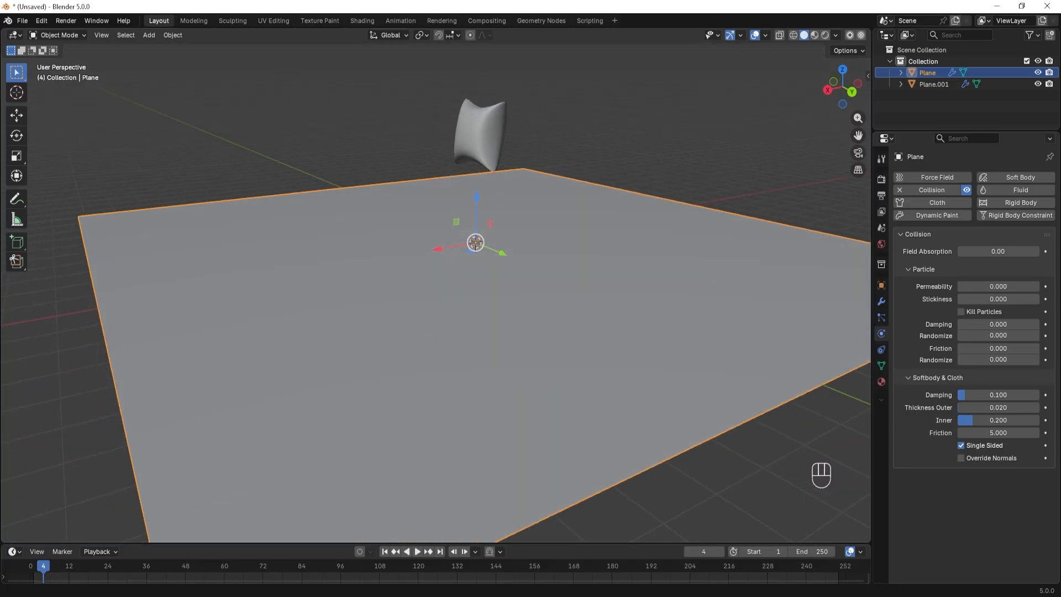
left_click_drag(41, 573, 124, 571)
scroll(483, 301, "up", 4)
middle_click_drag(538, 227, 426, 413, "shift")
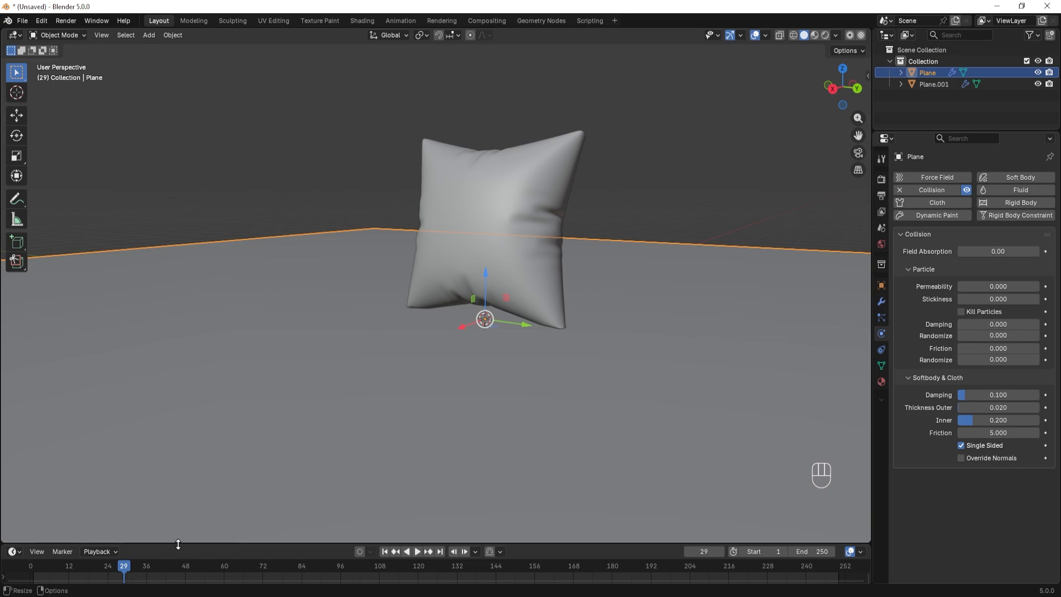
left_click_drag(127, 571, 126, 570)
left_click_drag(135, 571, 127, 572)
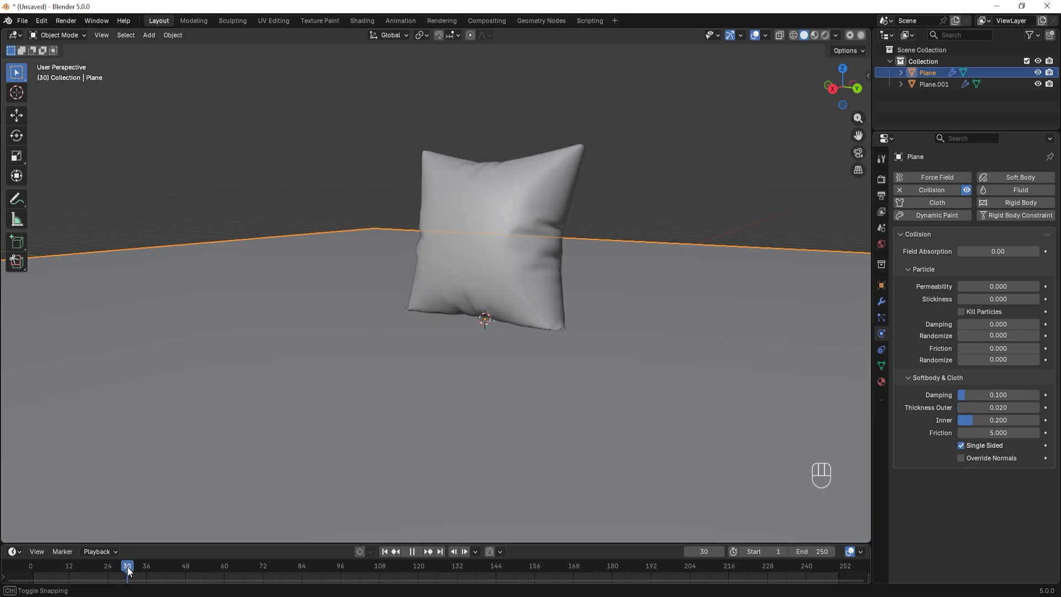
middle_click_drag(611, 374, 575, 403)
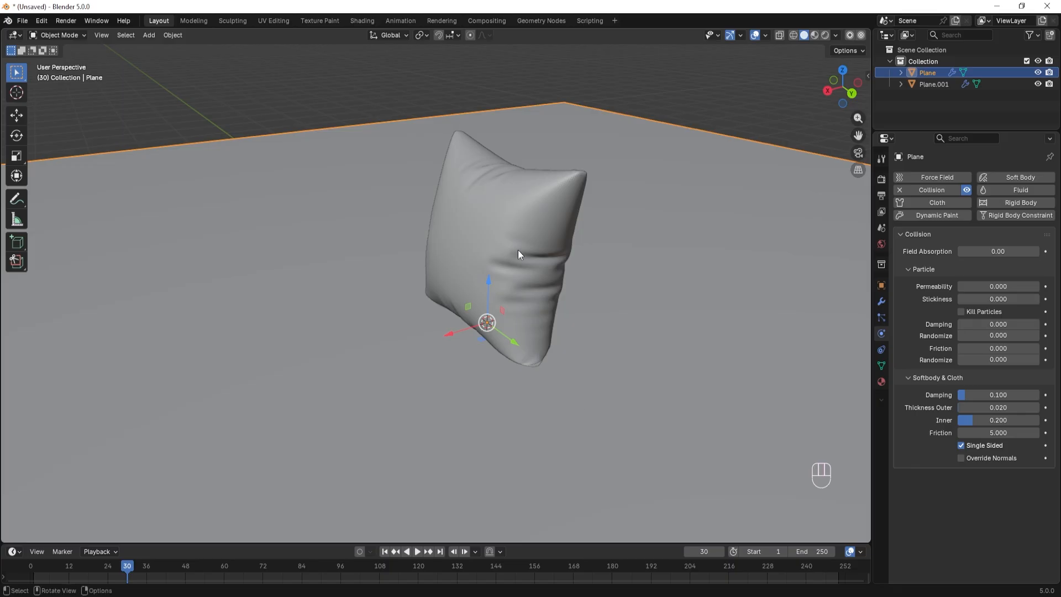
Step: Try extruding the pillow's selected side edge loop in Edit Mode and scaling it outward by about 1.31
middle_click_drag(518, 251, 492, 238)
left_click(492, 237)
key("Tab")
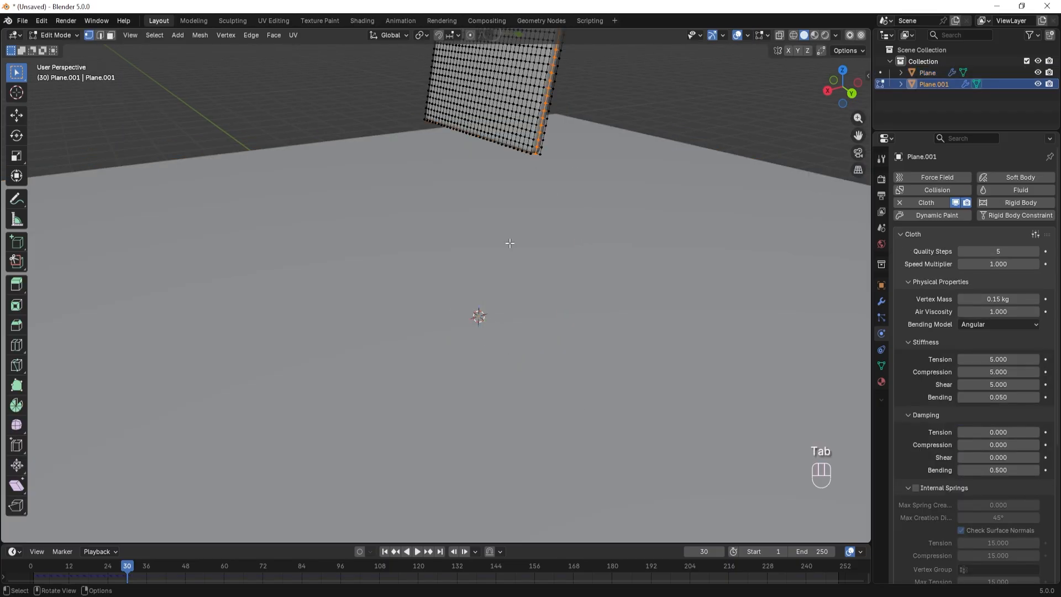
middle_click_drag(441, 342, 521, 291)
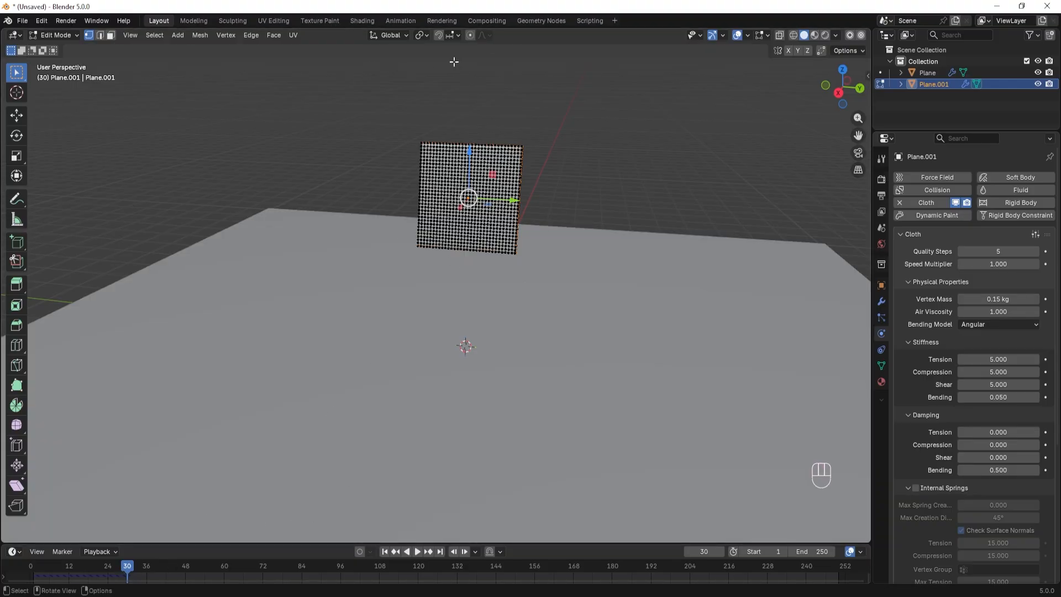
middle_click_drag(608, 186, 559, 237, "shift")
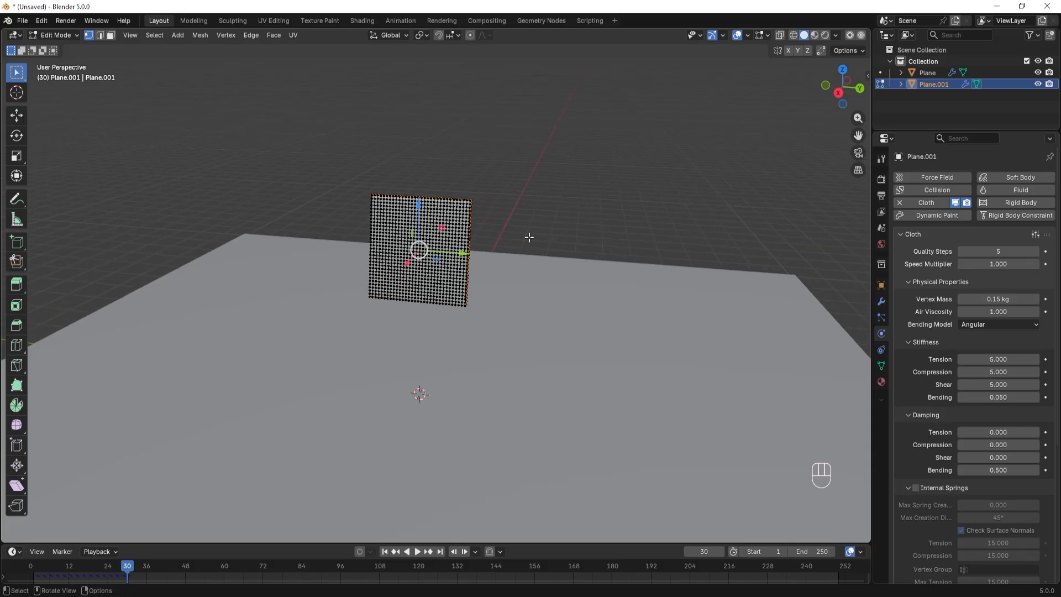
scroll(528, 237, "up", 3)
middle_click_drag(639, 194, 566, 229, "shift")
scroll(543, 200, "up", 1)
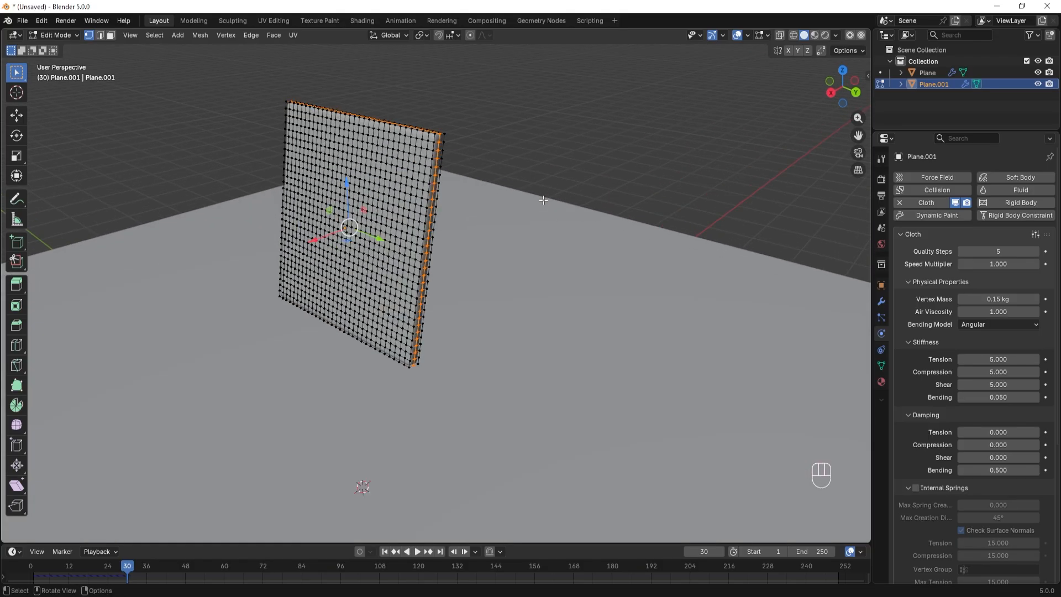
middle_click_drag(521, 184, 540, 188, "shift")
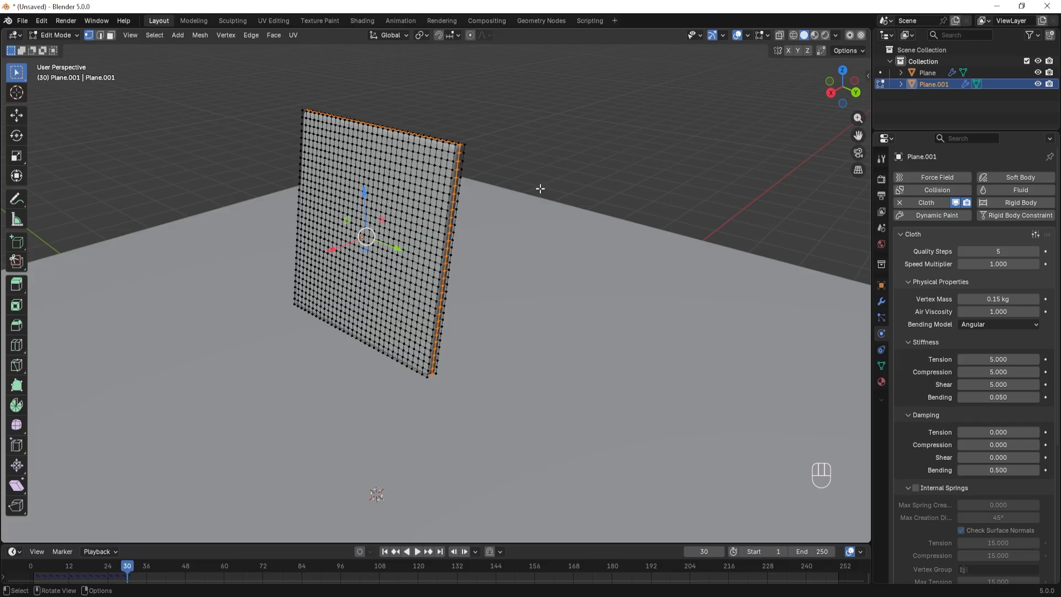
key("e")
key("s")
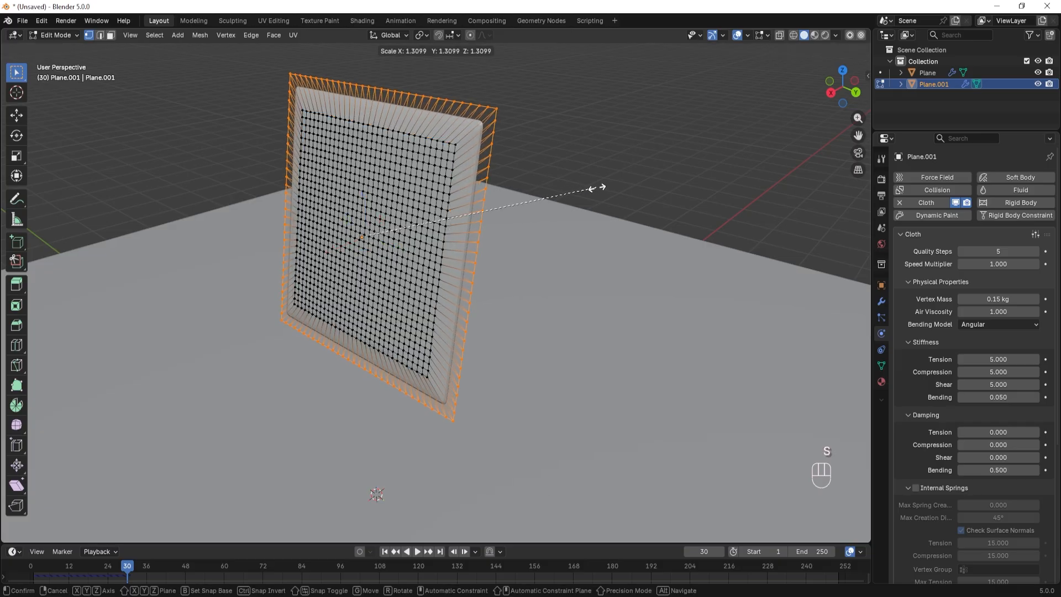
left_click(596, 188)
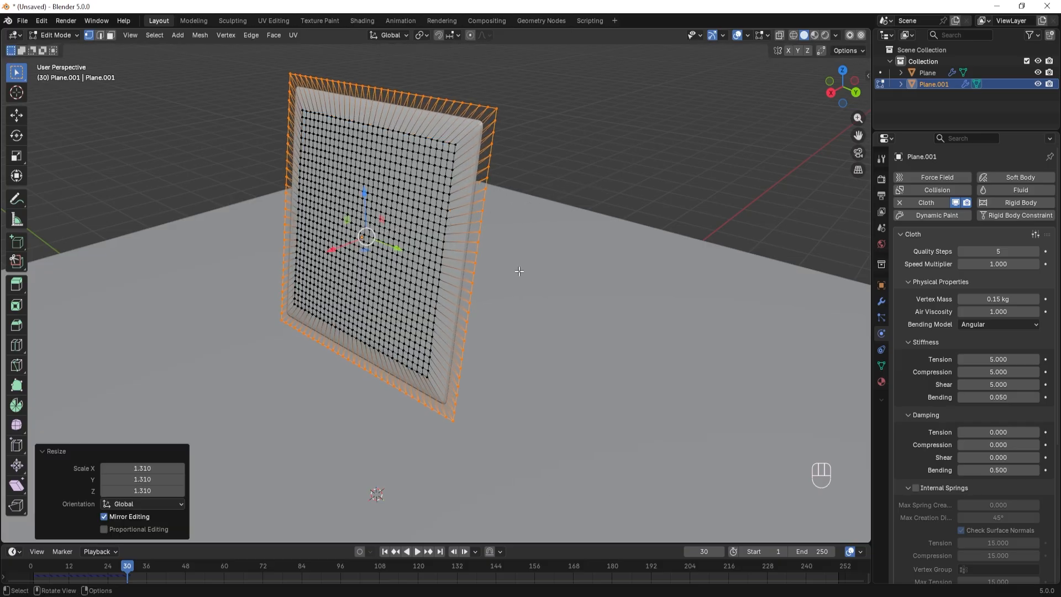
Step: Check the extruded border in Object Mode, then undo the extrusion and scaling in Edit Mode
key("Tab")
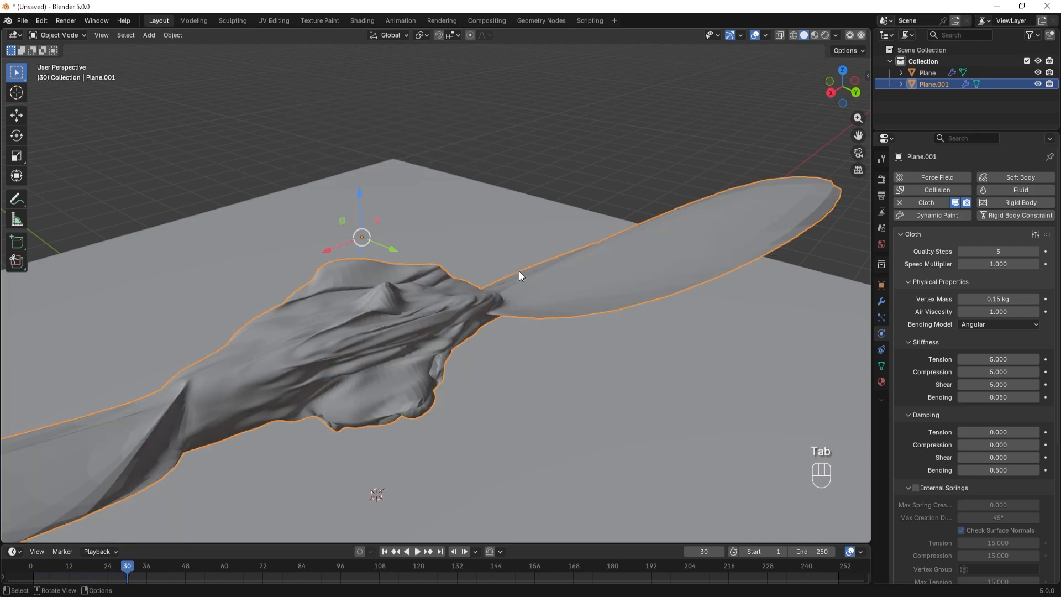
scroll(237, 254, "down", 3)
middle_click_drag(308, 327, 399, 322)
key("Tab")
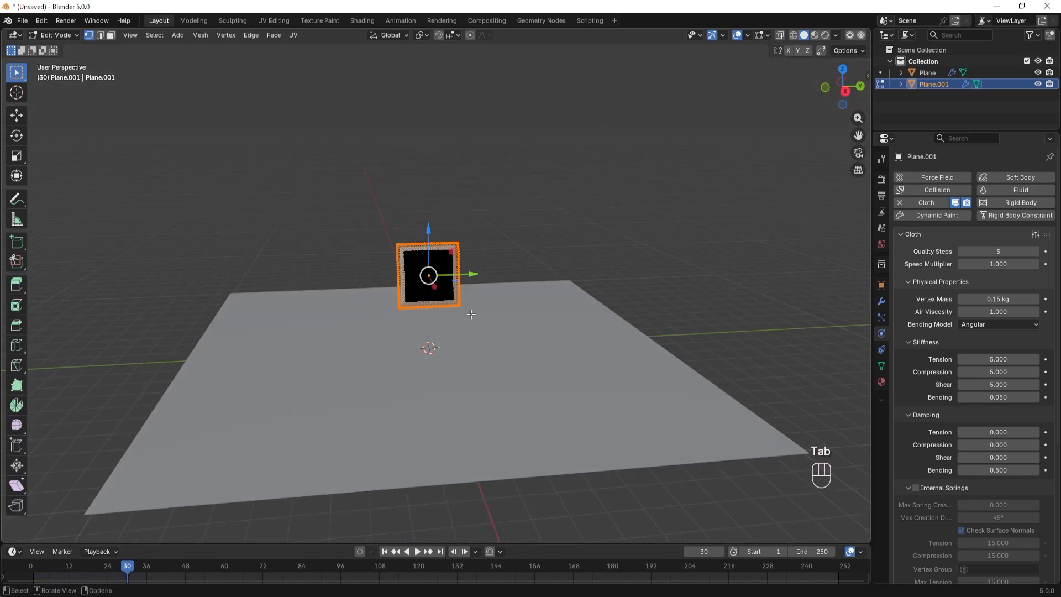
mouse_move(471, 315)
middle_mouse_down()
mouse_move(511, 298)
mouse_move(423, 306)
mouse_move(453, 305)
middle_mouse_up()
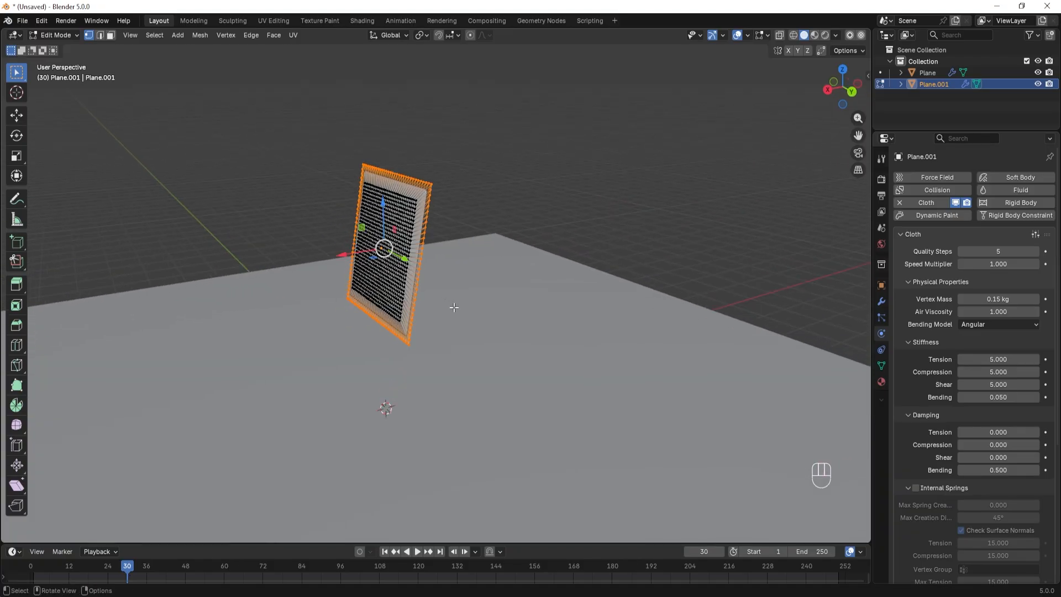
key("ctrl+z")
key("ctrl+z")
key("ctrl+z")
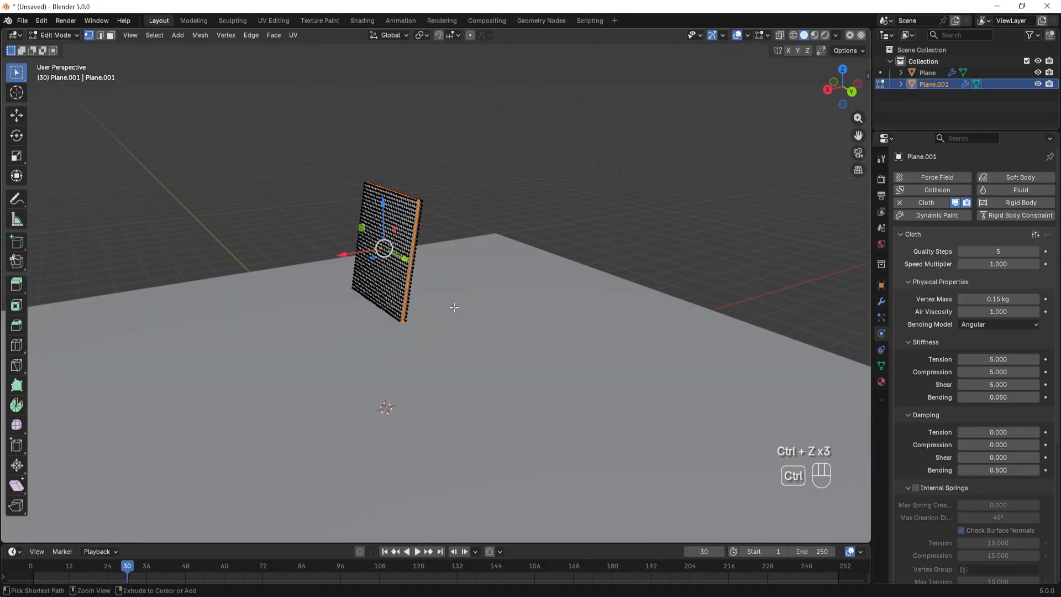
Step: Return to Object Mode and recalculate the cloth simulation by scrubbing the timeline to frame 30
scroll(418, 301, "up", 3)
middle_click_drag(422, 228, 489, 257, "shift")
scroll(500, 158, "down", 1)
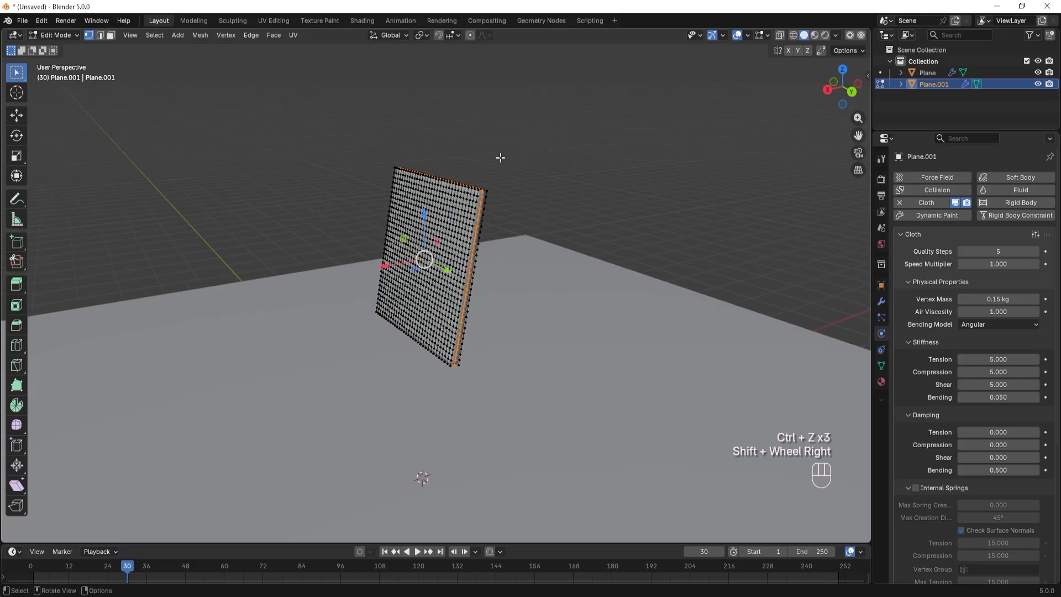
scroll(494, 171, "up", 2)
middle_click_drag(469, 197, 512, 197)
key("Tab")
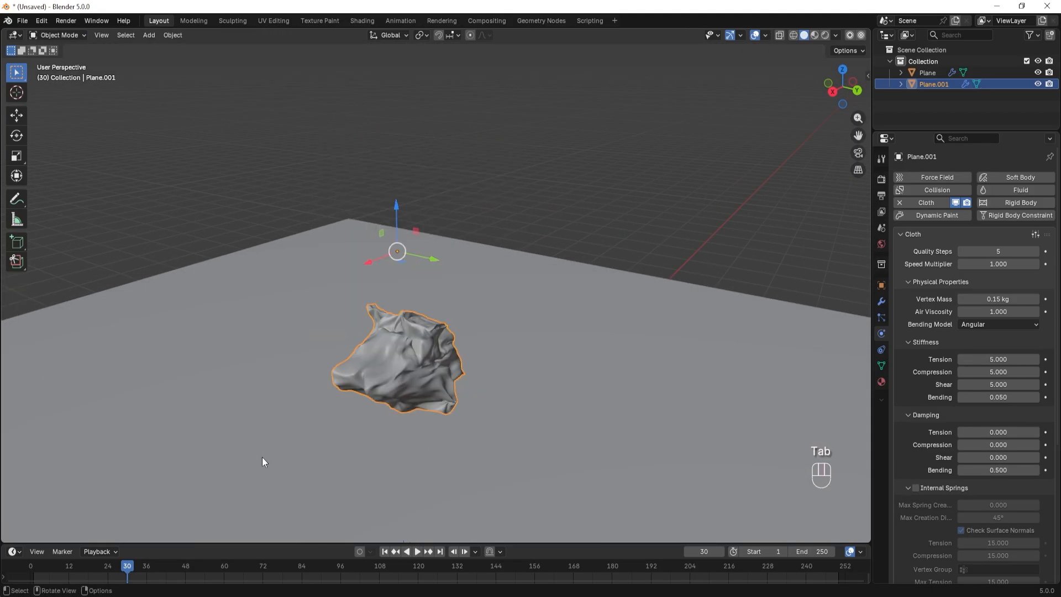
left_click_drag(83, 571, 128, 570)
middle_click_drag(253, 500, 321, 362)
scroll(321, 363, "down", 2)
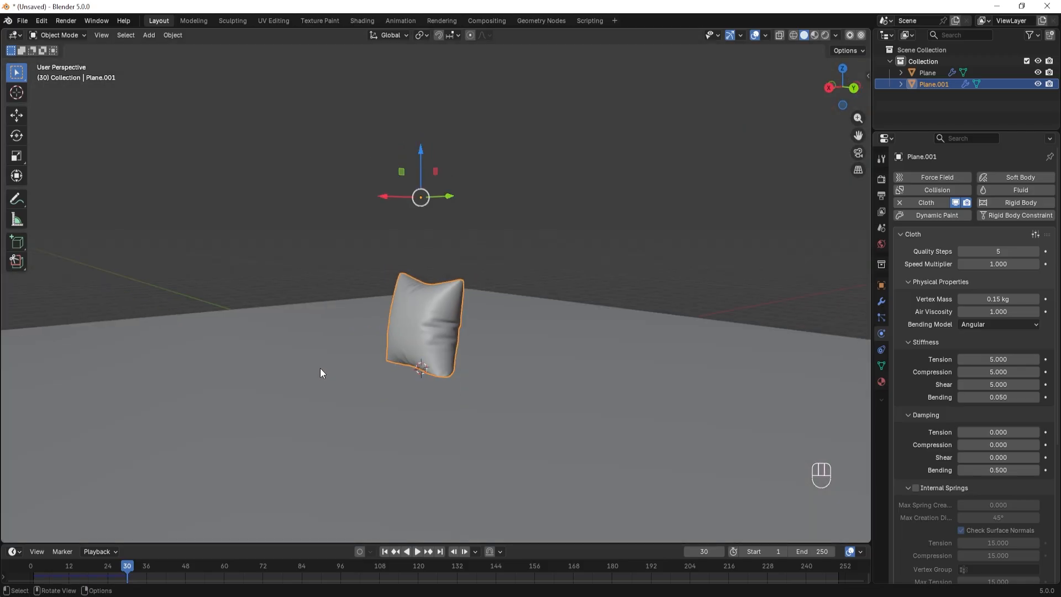
Step: Enlarge the timeline area and turn it into a Shader Editor showing the World shader nodes
middle_click_drag(301, 410, 336, 369, "shift")
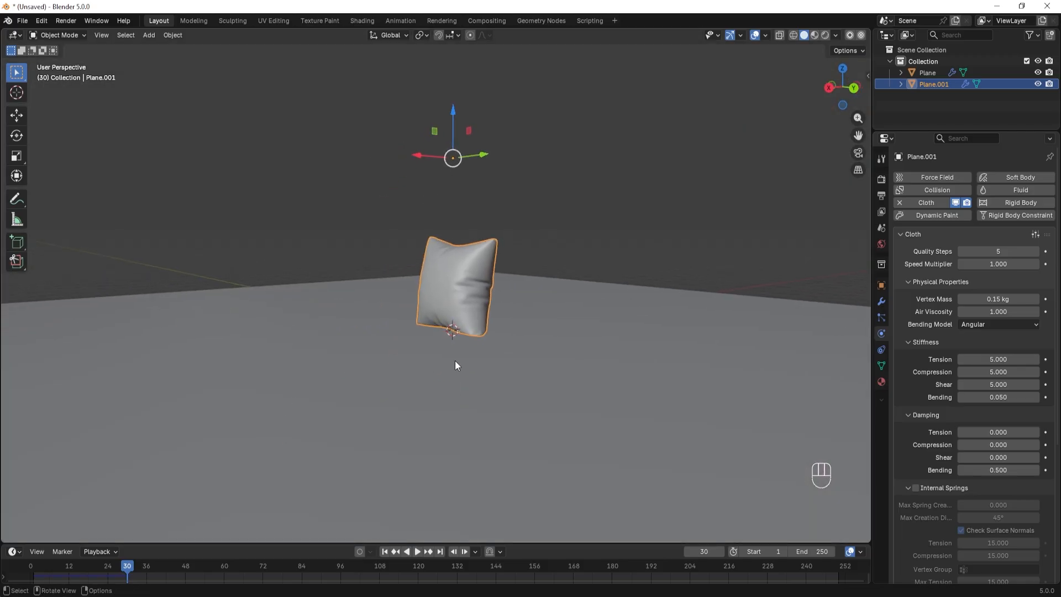
middle_click_drag(456, 364, 450, 388)
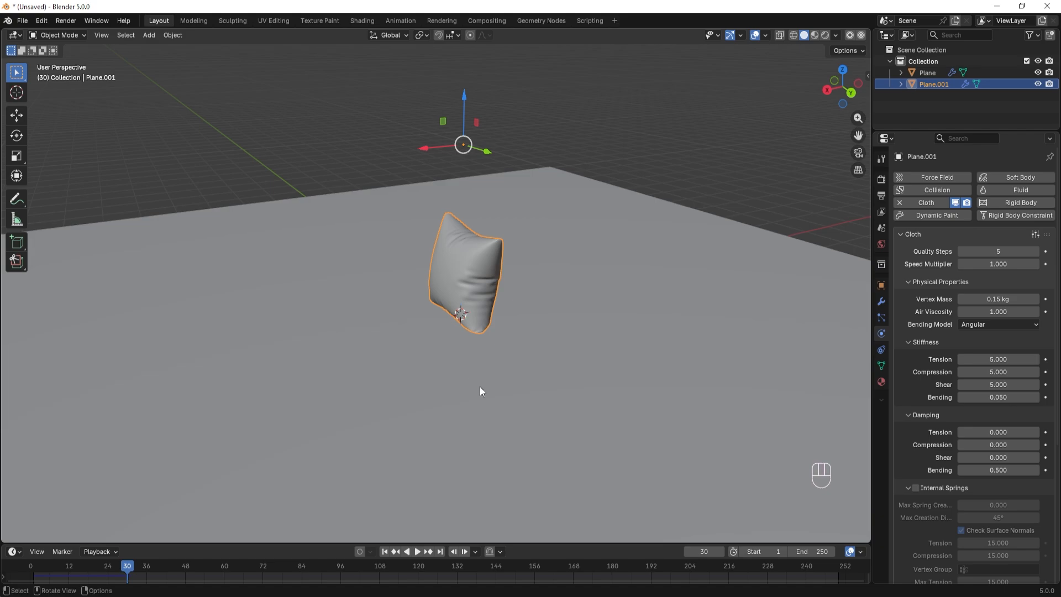
scroll(479, 391, "down", 2)
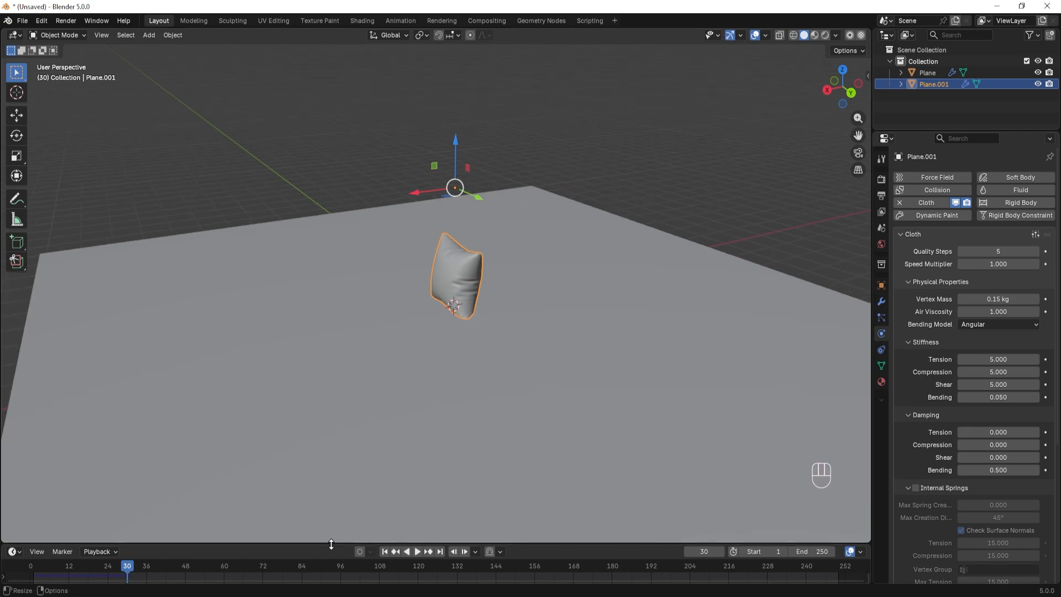
left_click_drag(331, 545, 343, 407)
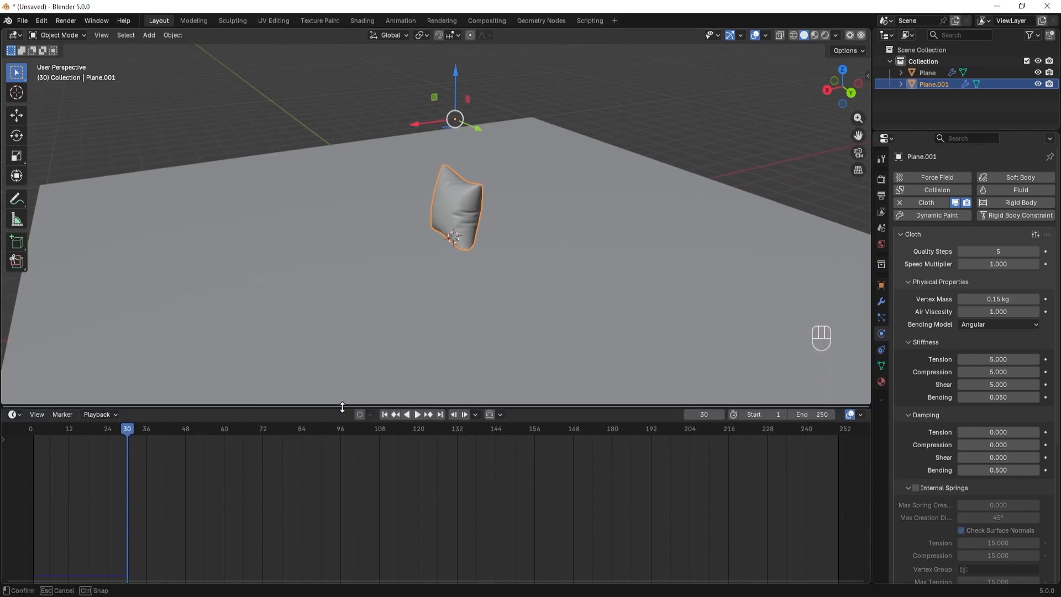
left_click(20, 414)
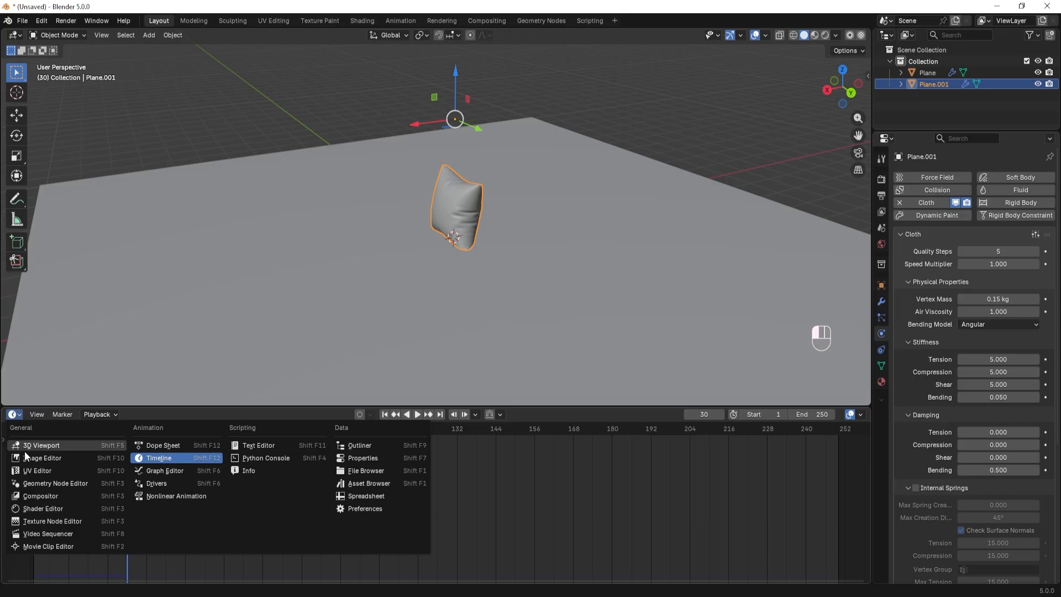
left_click(45, 509)
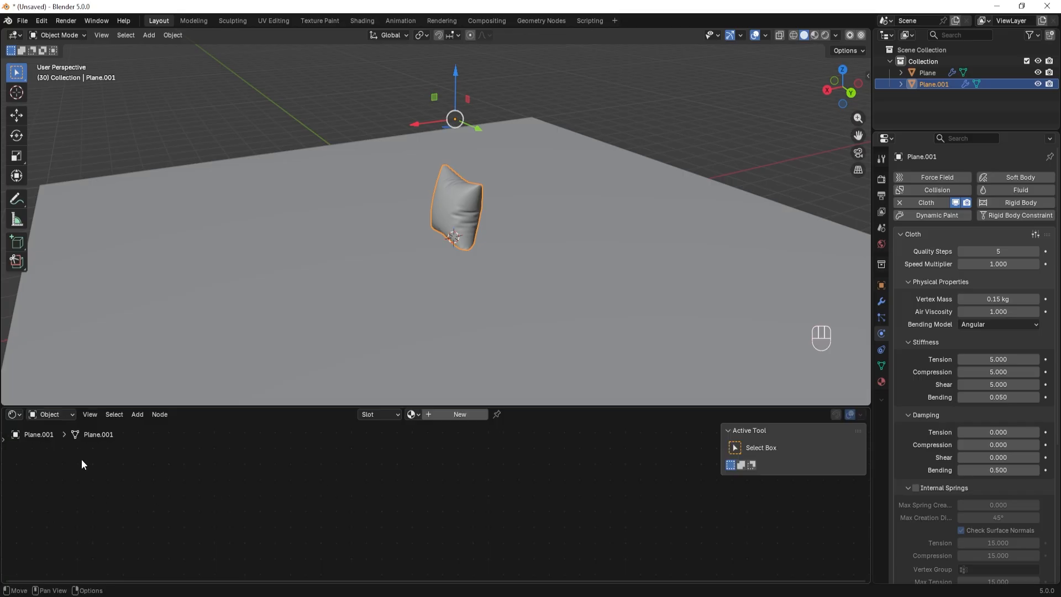
left_click(57, 415)
left_click(52, 456)
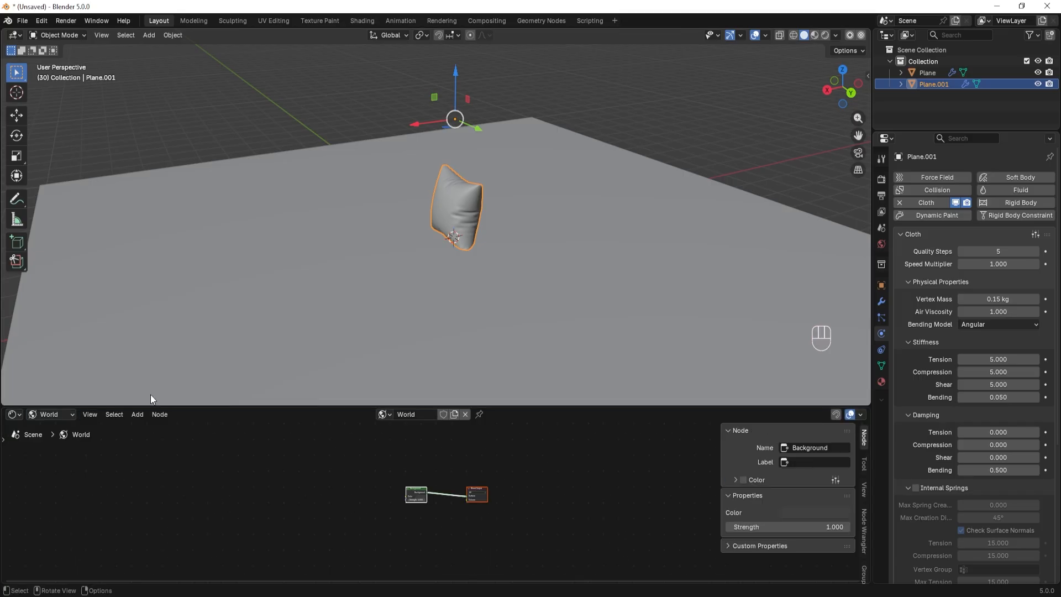
Step: Enlarge the Shader Editor for a closer view of the Background node and select the ground plane
scroll(242, 343, "down", 3)
scroll(417, 491, "up", 8)
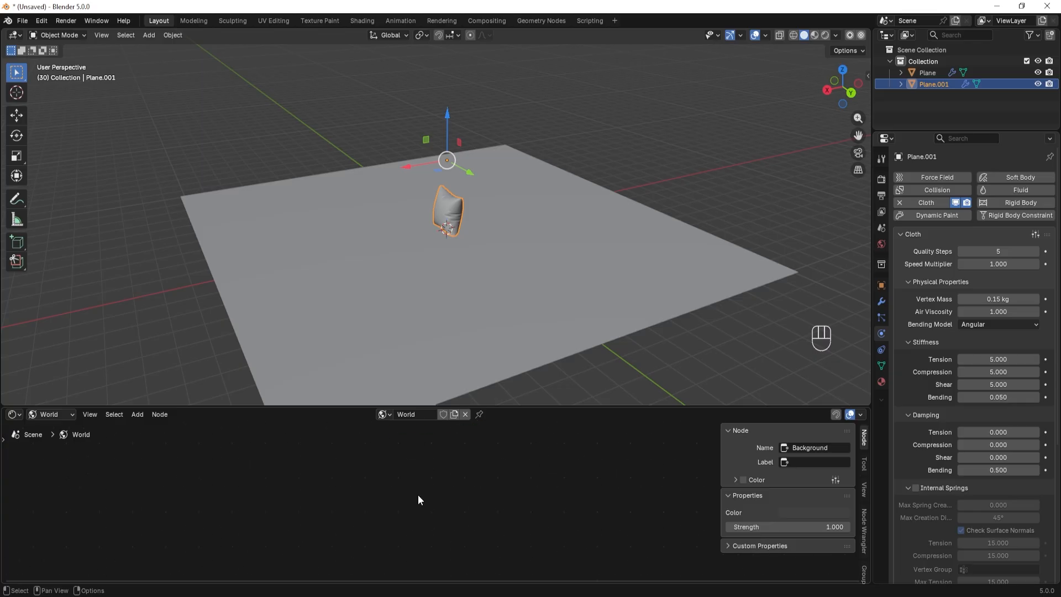
middle_click_drag(430, 467, 423, 564, "shift")
scroll(458, 539, "up", 6)
scroll(459, 539, "up", 5)
left_click_drag(360, 481, 534, 476)
scroll(437, 502, "up", 1)
left_click(478, 563)
middle_click_drag(418, 494, 367, 462, "shift")
scroll(366, 460, "up", 1)
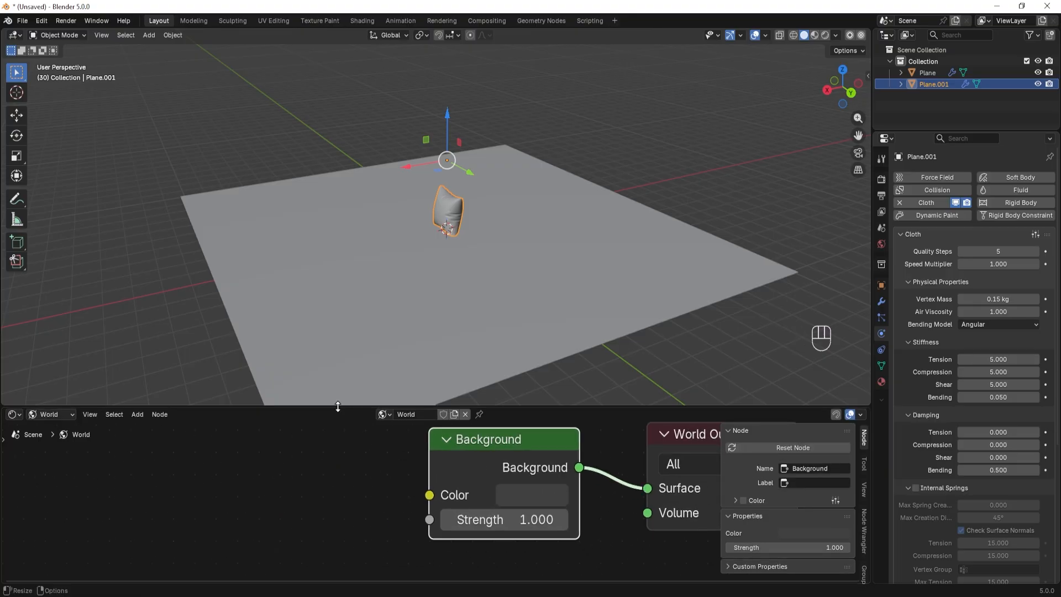
left_click_drag(337, 407, 334, 280)
left_click(303, 207)
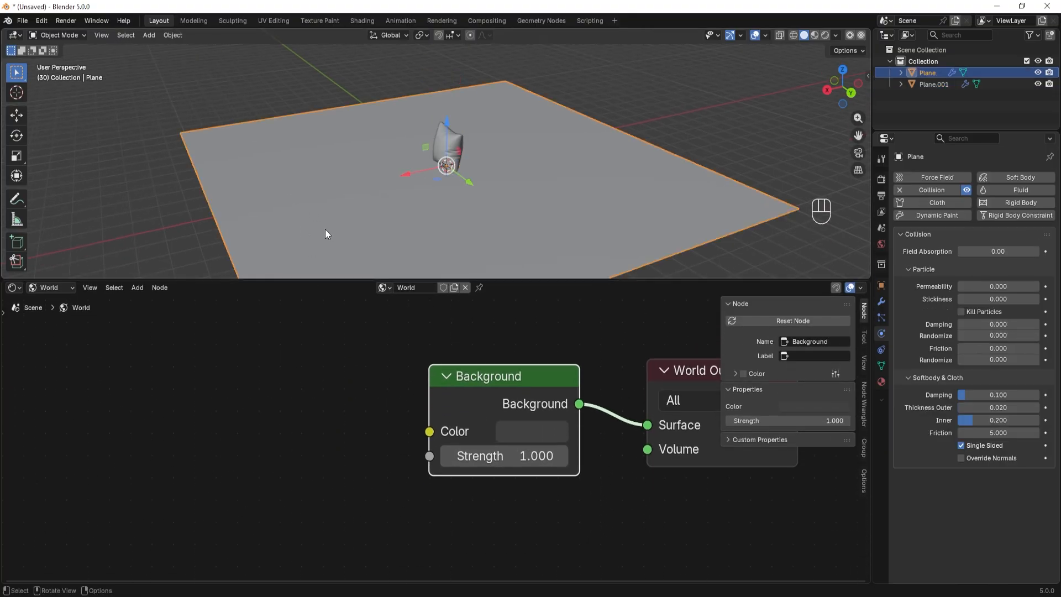
middle_click_drag(325, 234, 320, 209, "shift")
scroll(376, 410, "down", 1)
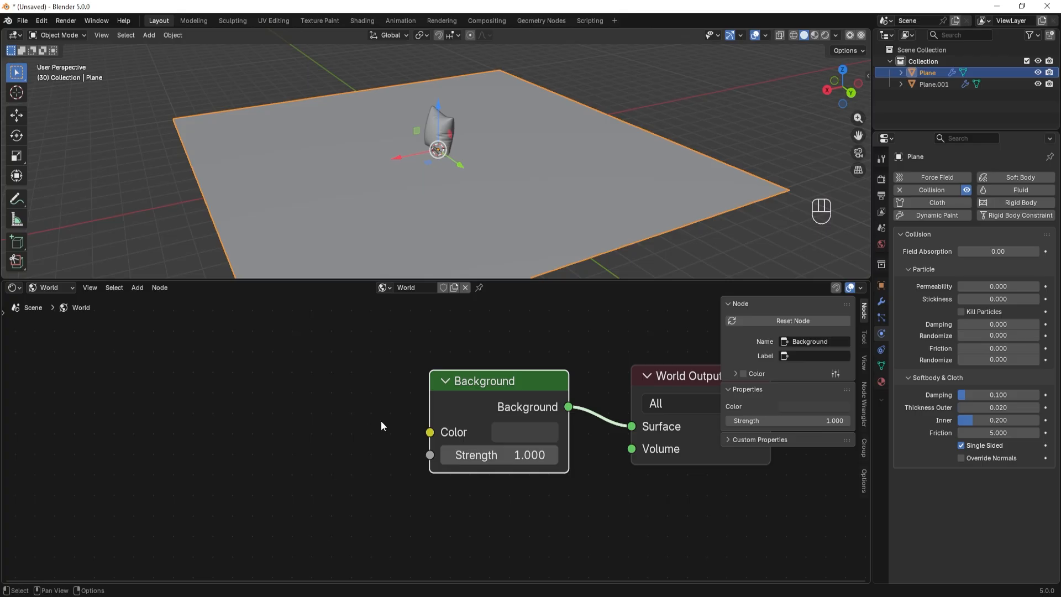
middle_click_drag(381, 426, 331, 400, "shift")
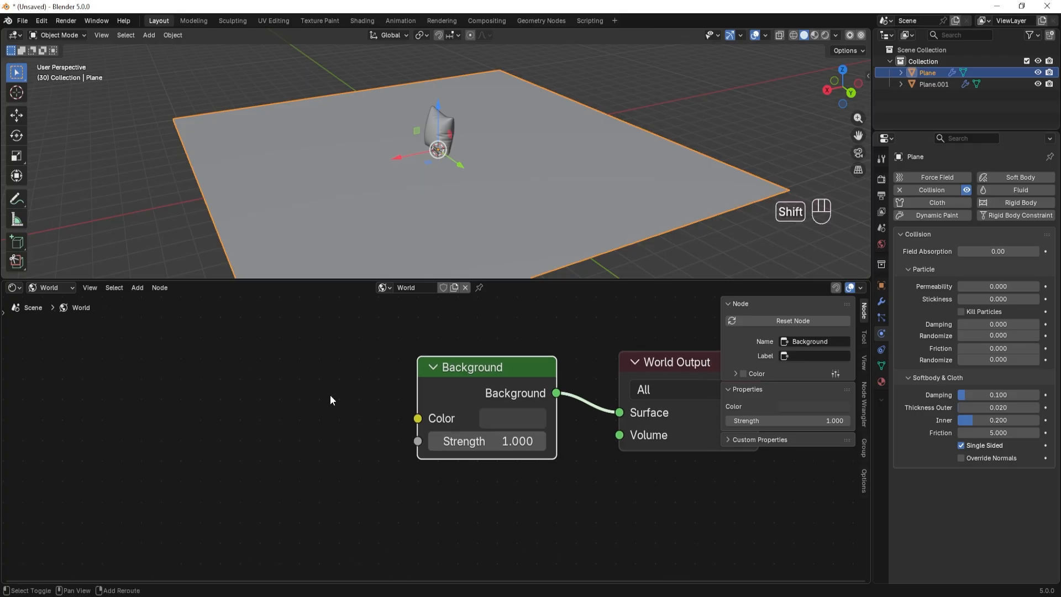
Step: Add a Hue/Saturation/Value node before the Background node and connect its Color output to the Background Color input
key("shift+a")
type("h")
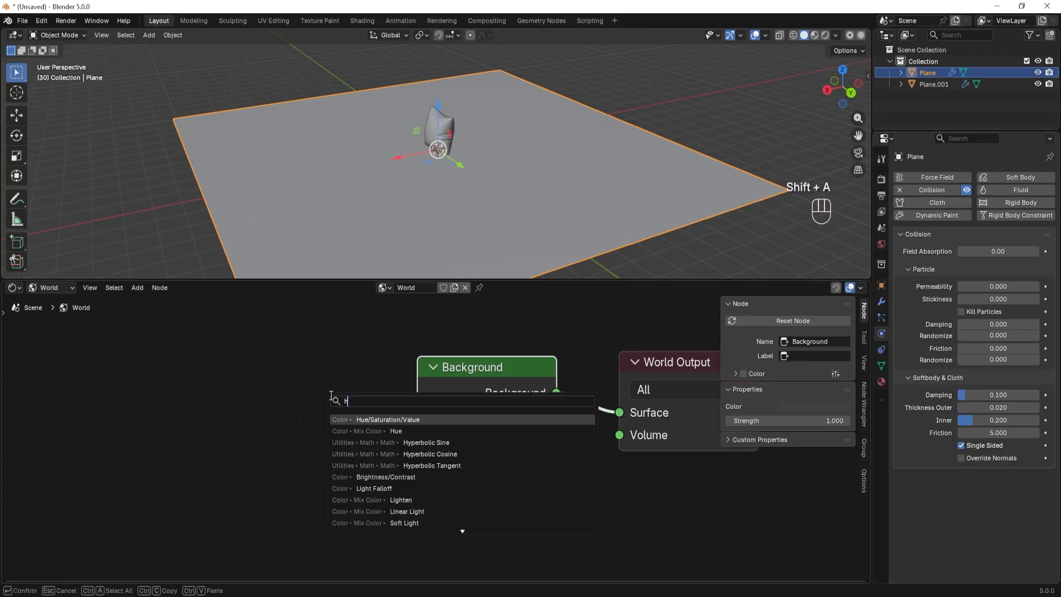
type("eu s")
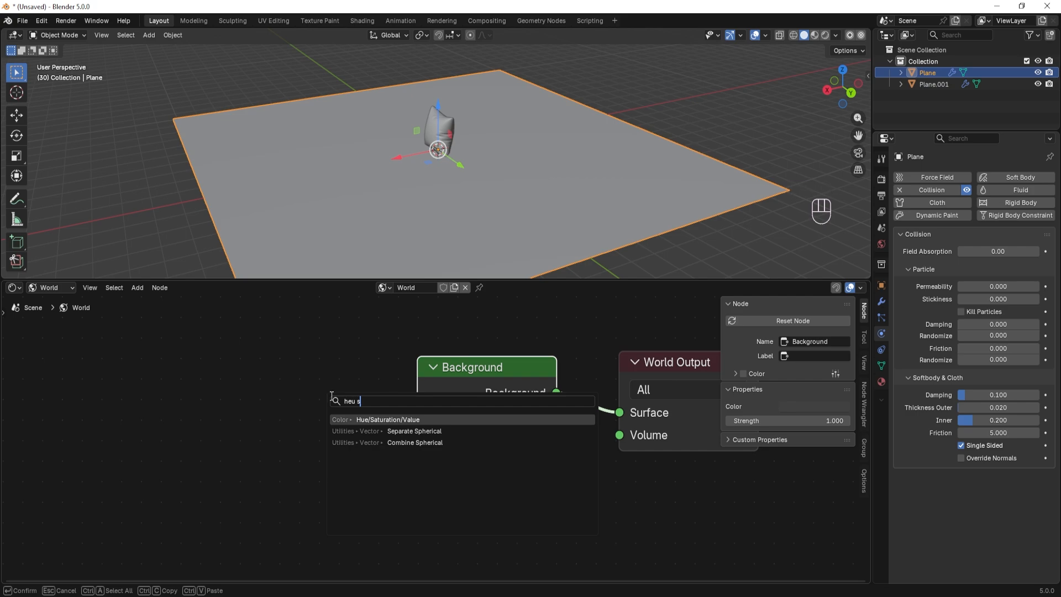
left_click(378, 420)
left_click(200, 354)
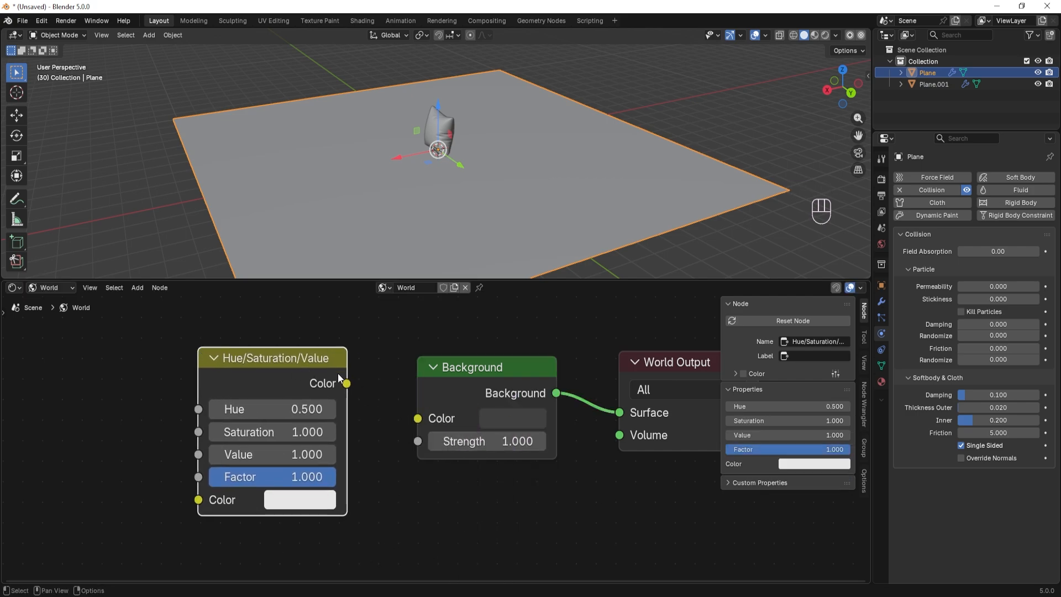
left_click_drag(346, 383, 350, 385)
left_click_drag(416, 426, 417, 420)
scroll(383, 441, "down", 2)
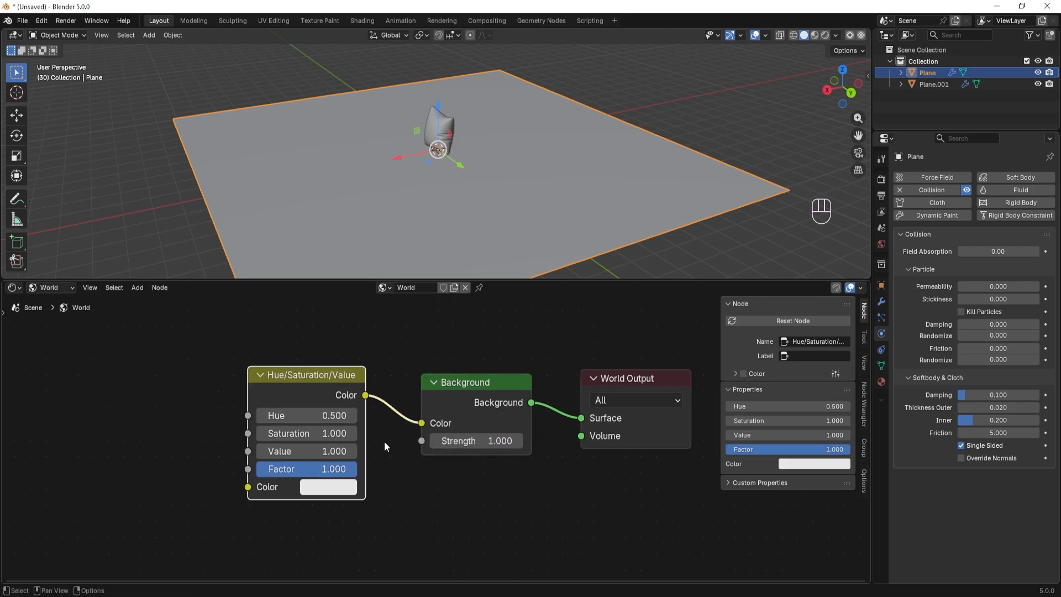
middle_click_drag(383, 441, 510, 455)
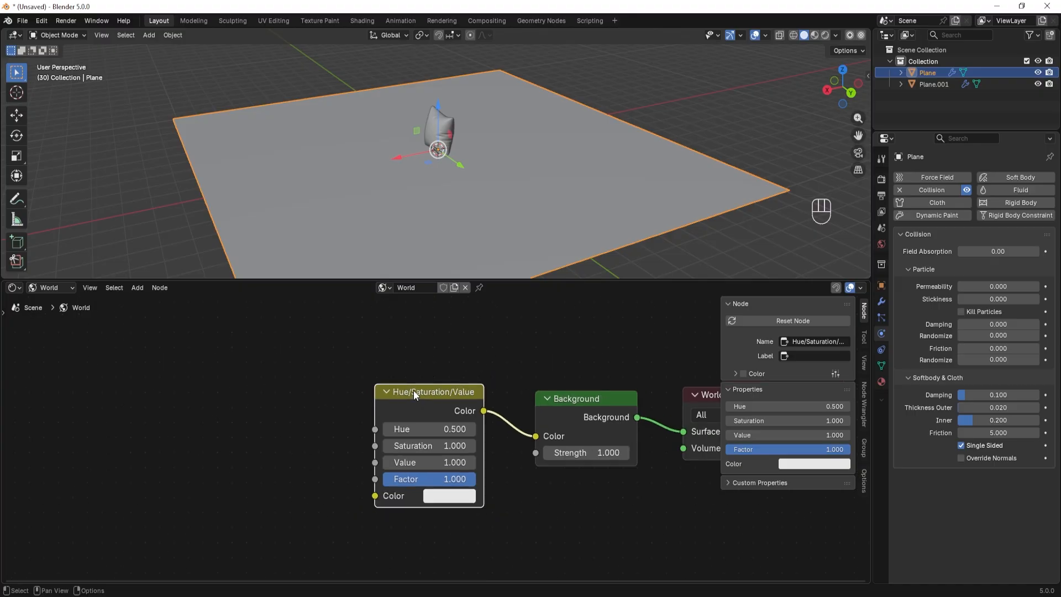
scroll(395, 386, "down", 1)
Step: Add an Environment Texture node before the Hue/Saturation/Value node and start opening an image file for it
left_click(282, 386)
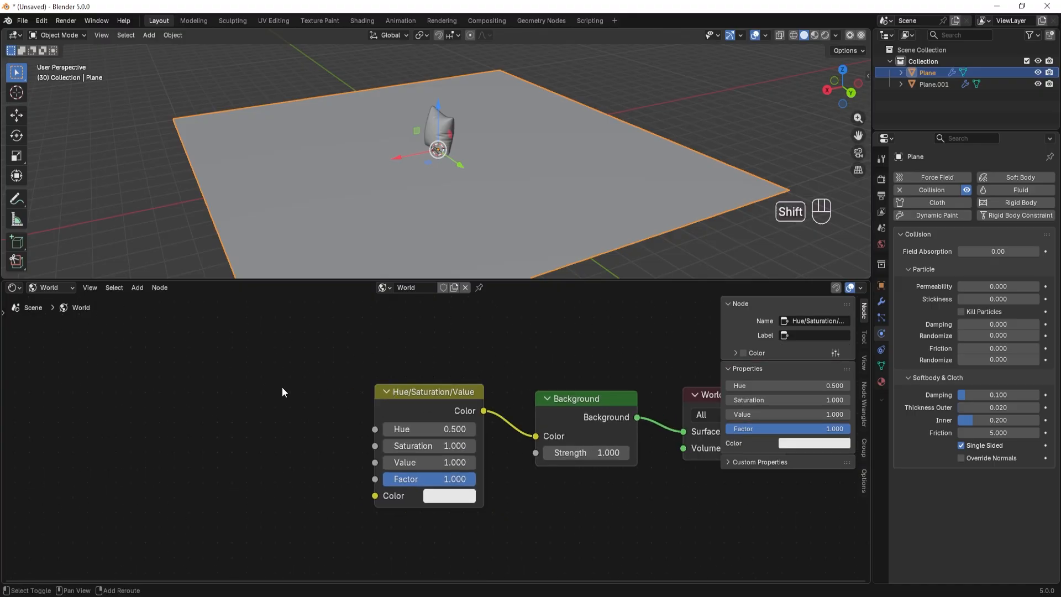
key("shift+a")
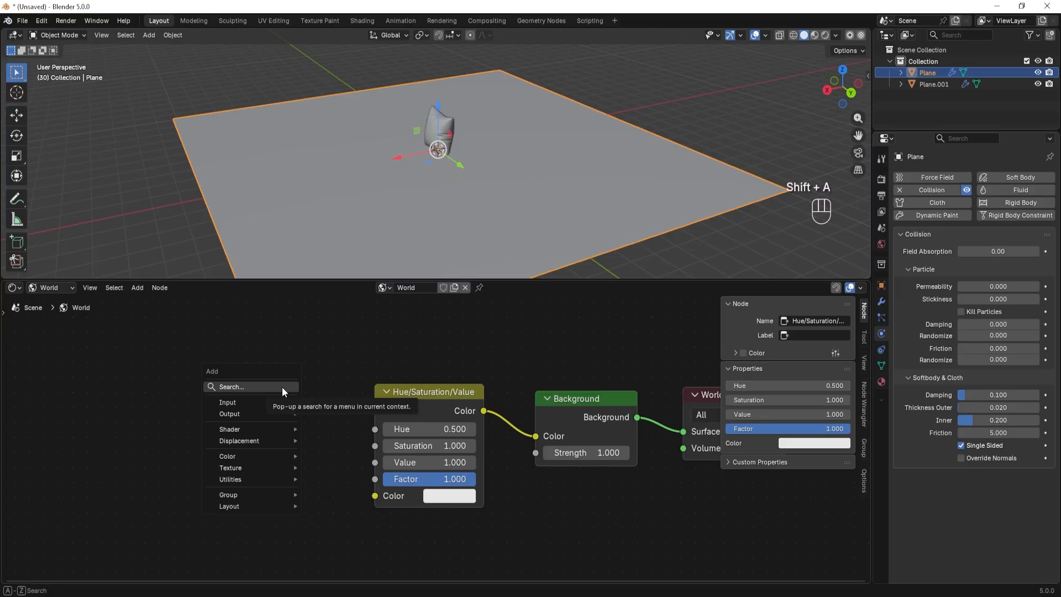
left_click(282, 387)
type("envi")
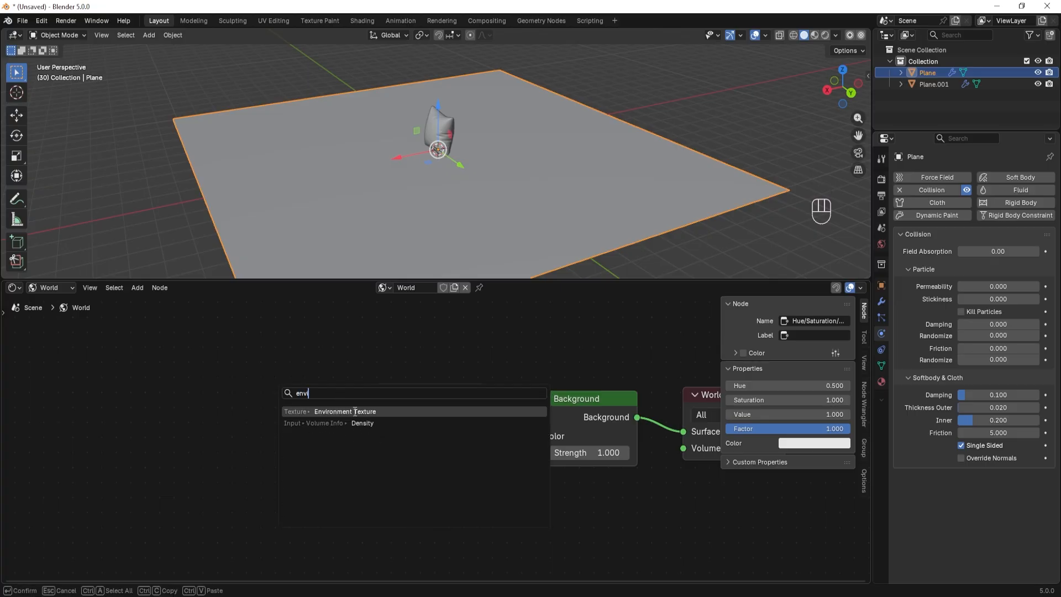
left_click(355, 411)
left_click(145, 369)
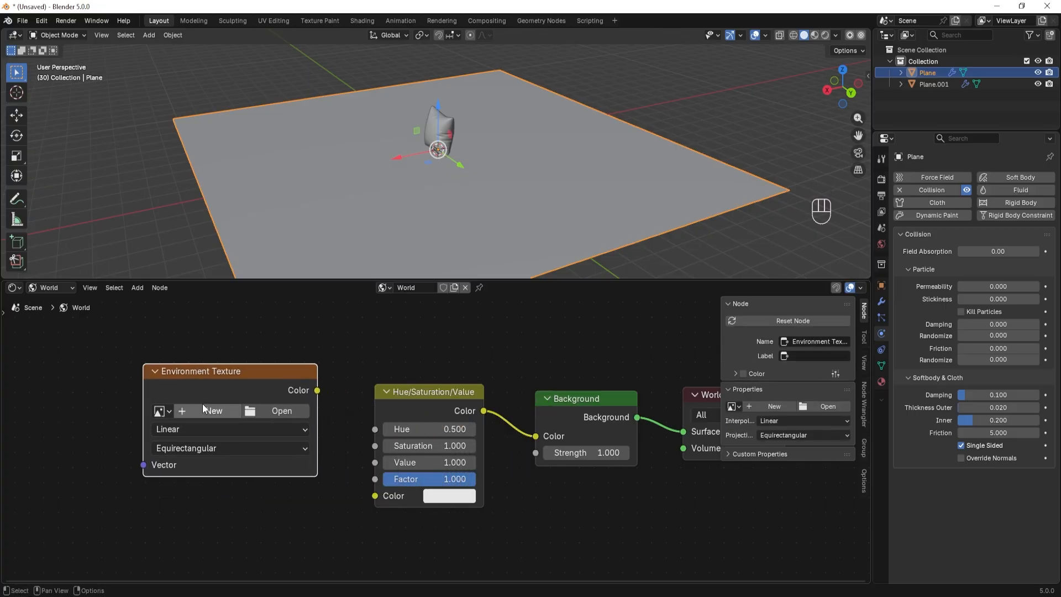
scroll(256, 415, "up", 1)
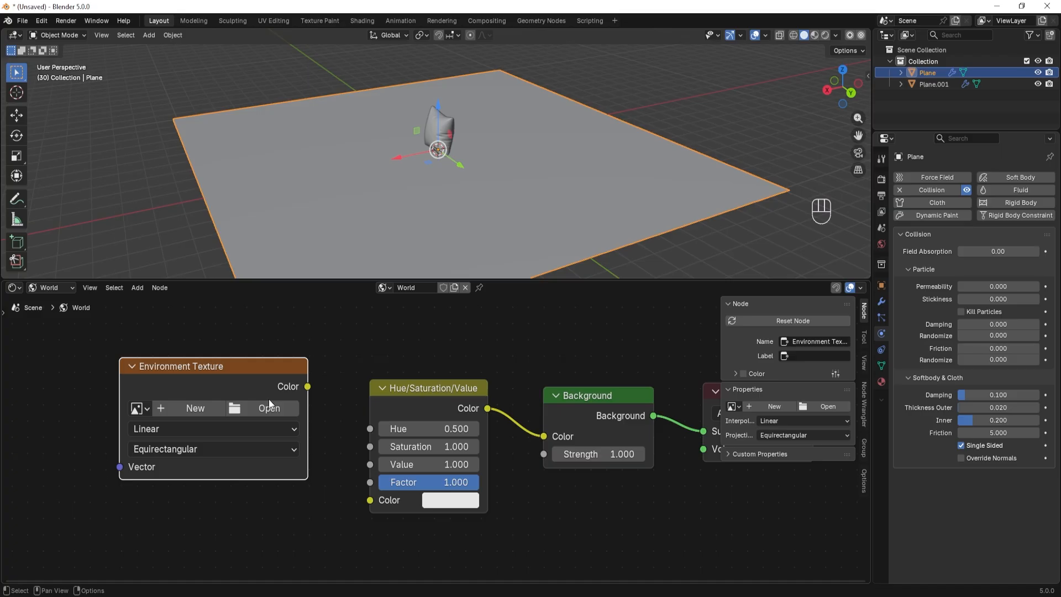
left_click(268, 406)
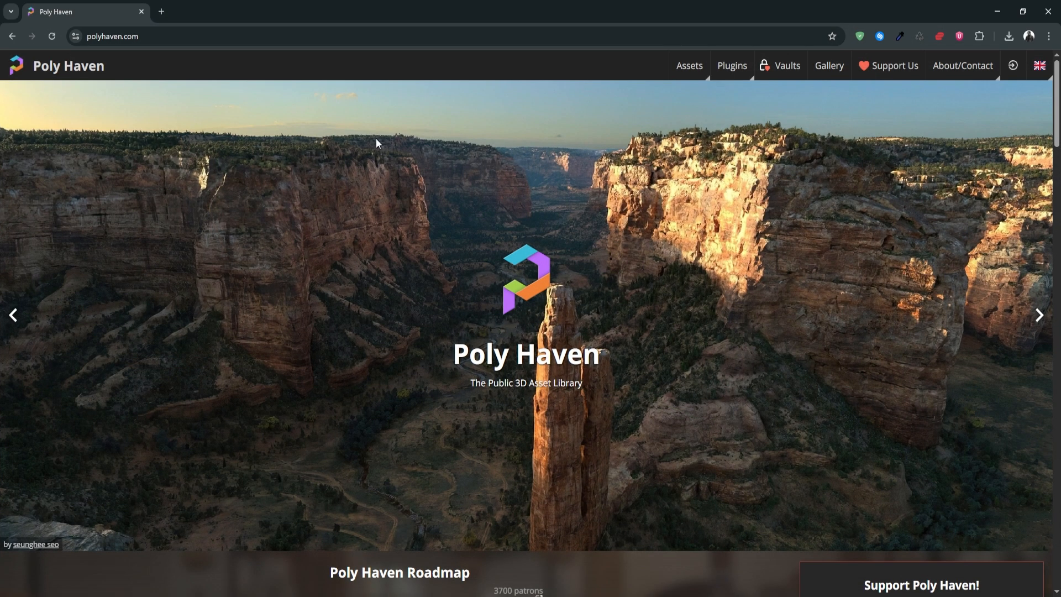
Step: Switch to the Poly Haven website in the browser, search its HDRIs for "art", and clear the search
mouse_move(677, 66)
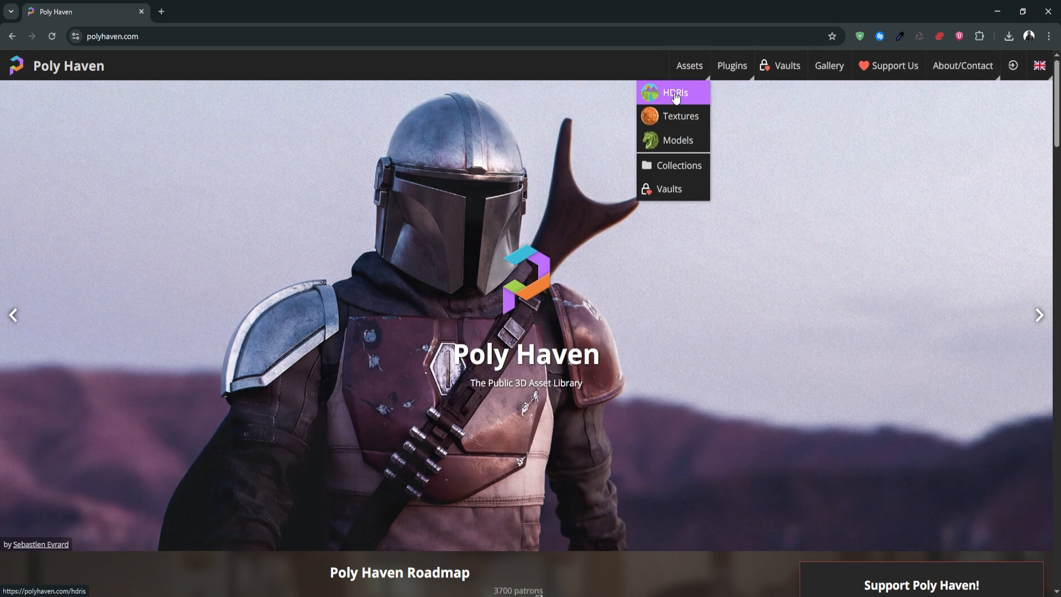
left_click(675, 95)
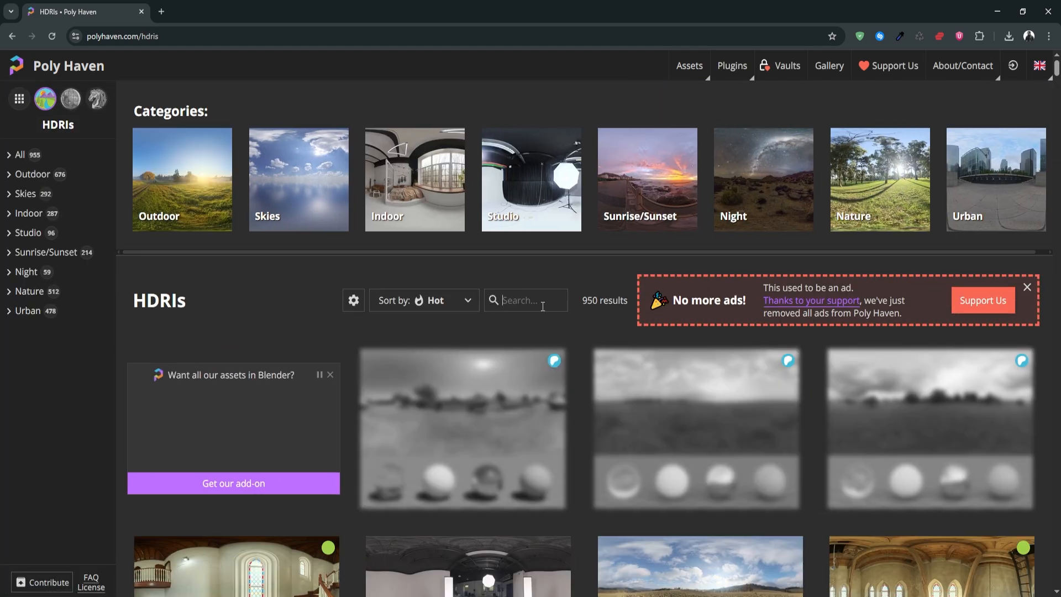
type("a")
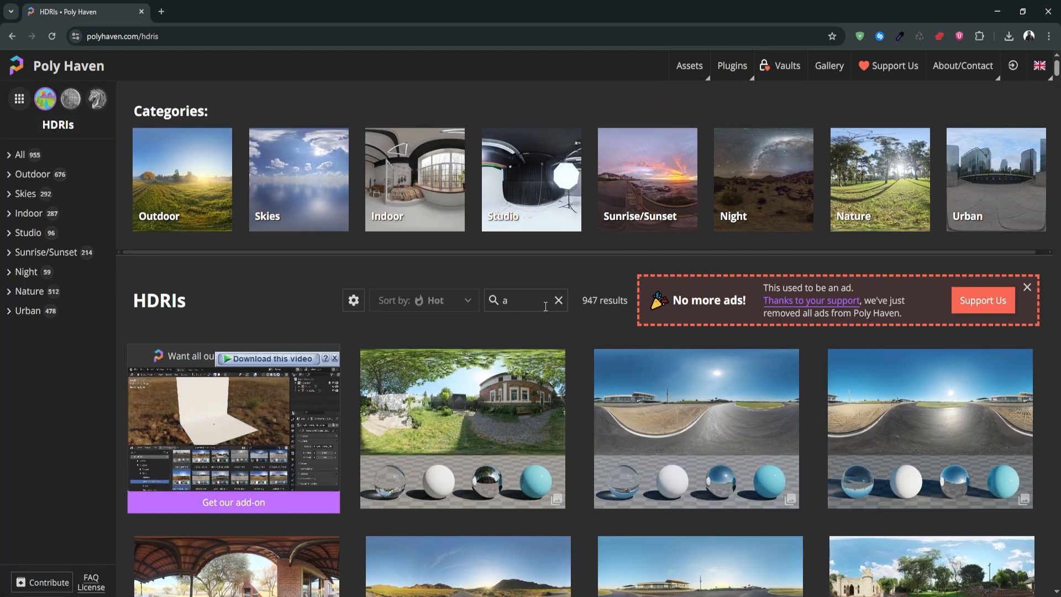
type("rt")
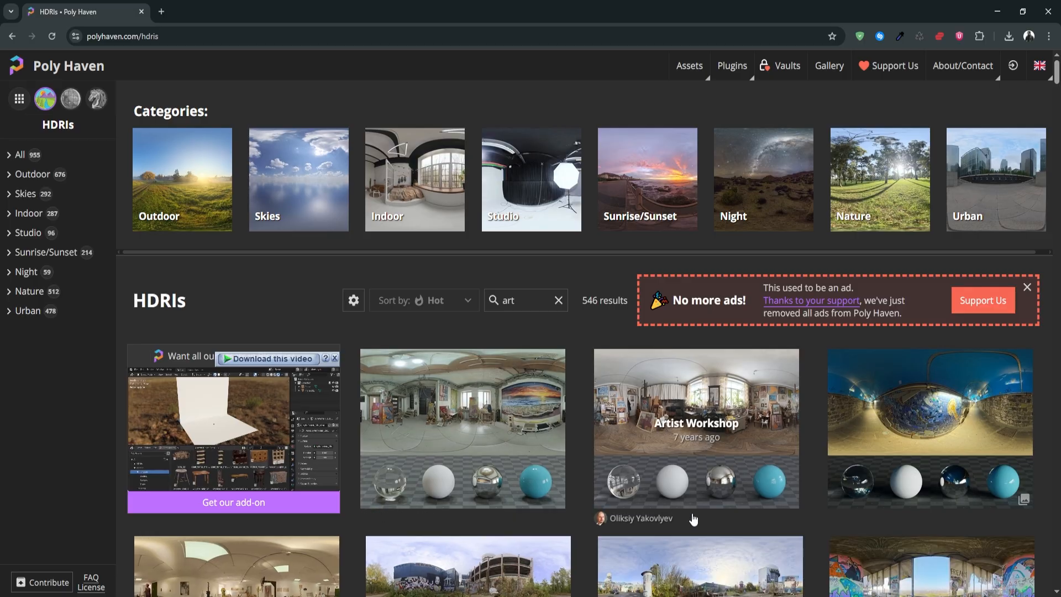
scroll(694, 519, "down", 1)
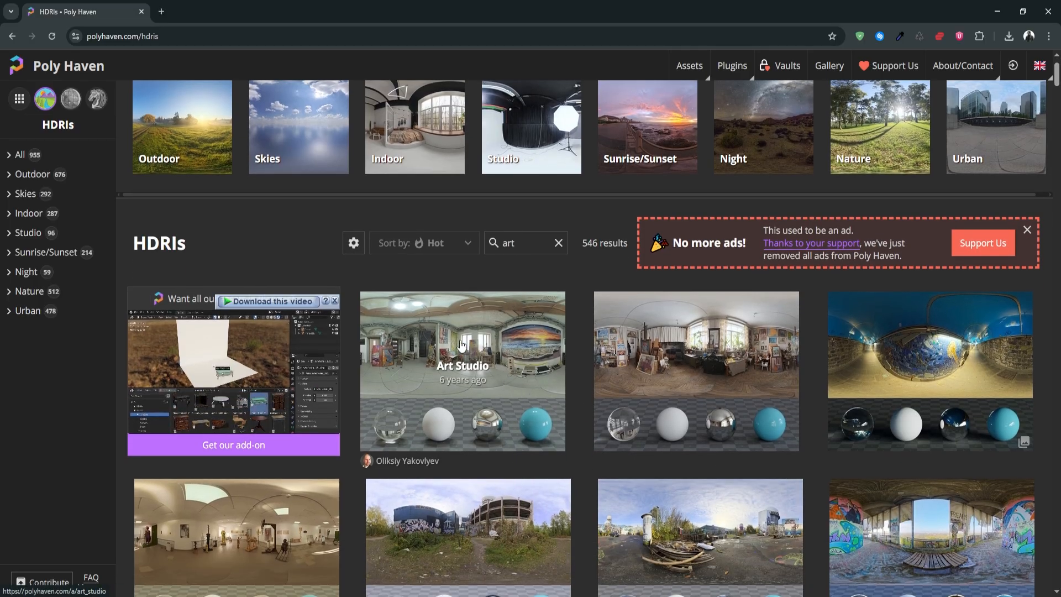
scroll(461, 344, "up", 1)
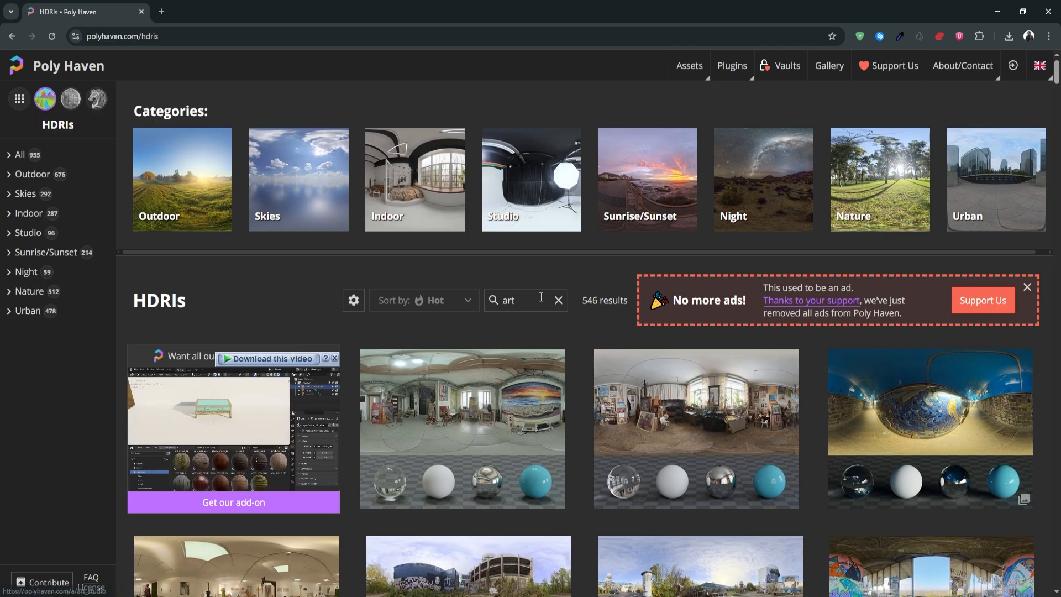
left_click(558, 301)
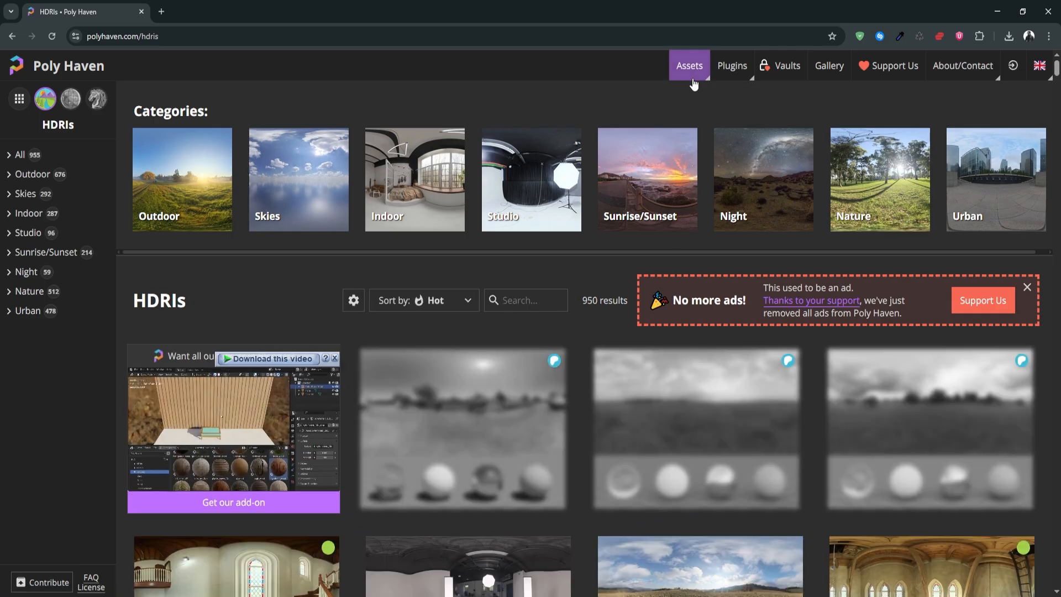
Step: Open Poly Haven's Fabric texture category and browse the available fabric materials
left_click(690, 67)
left_click(680, 116)
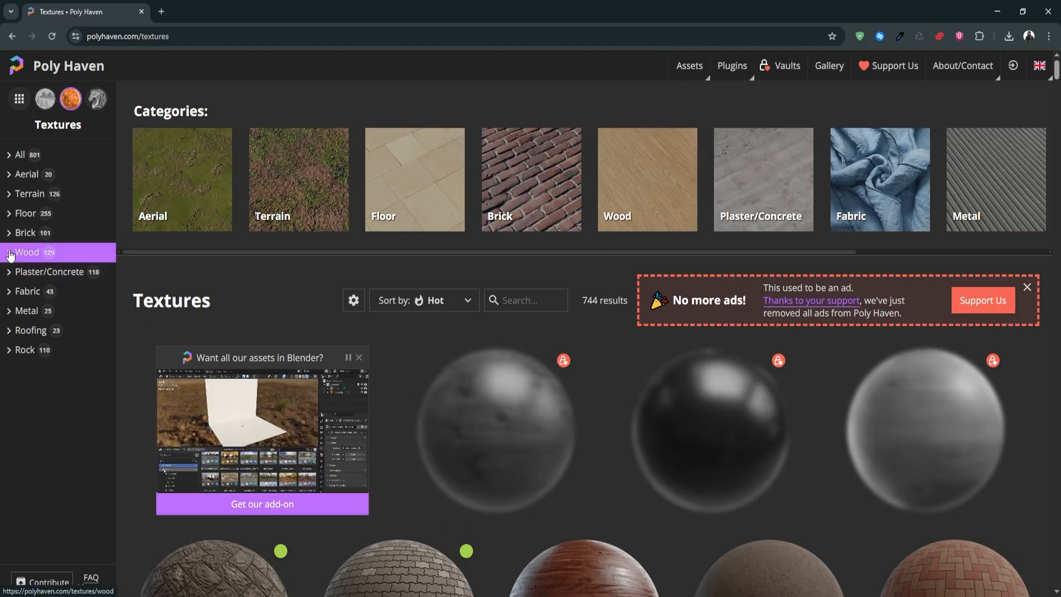
left_click(29, 292)
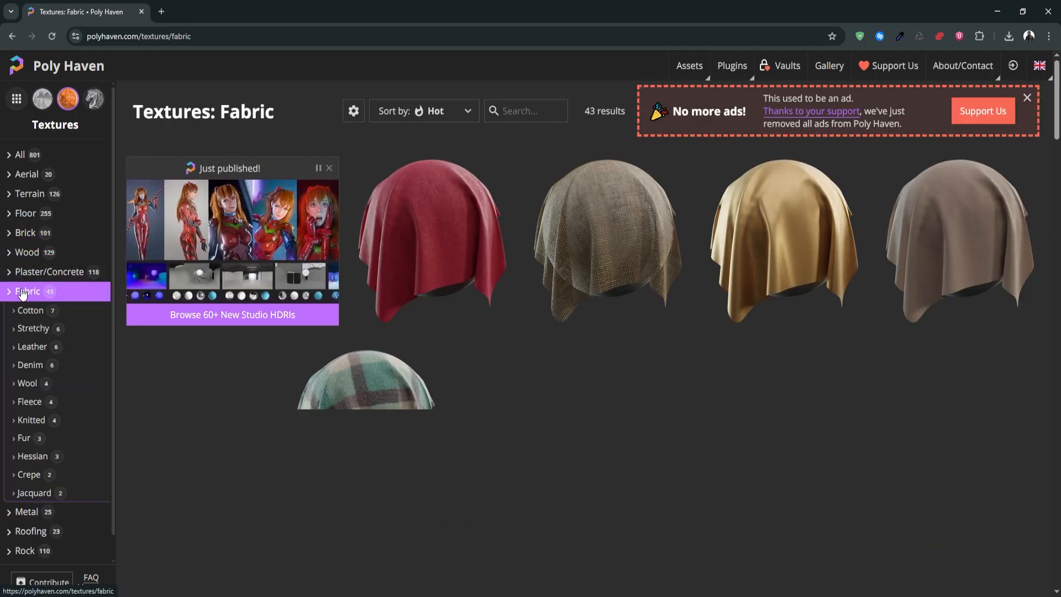
scroll(354, 393, "down", 6)
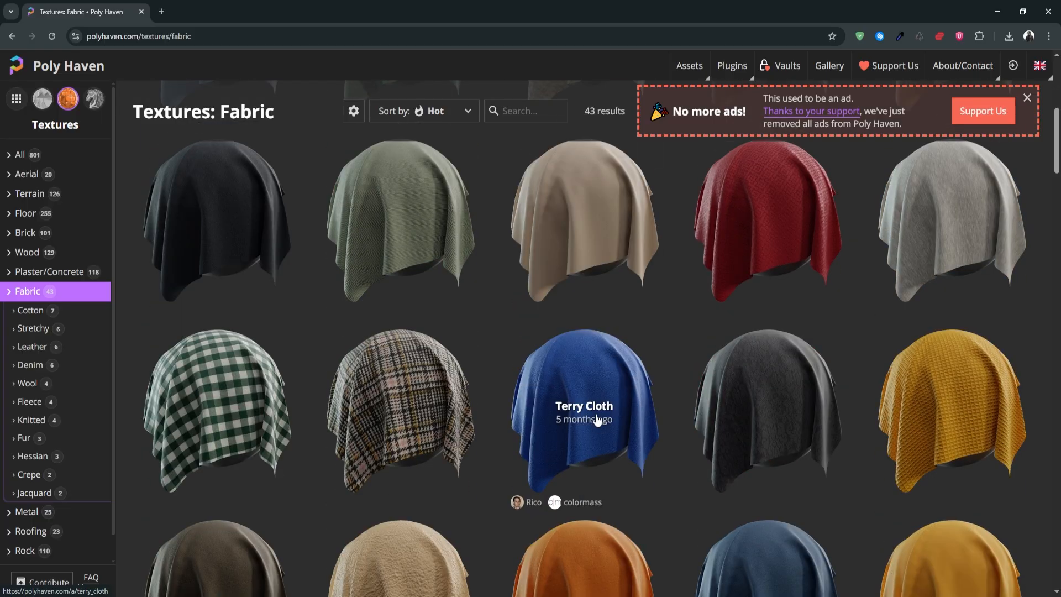
scroll(234, 384, "up", 2)
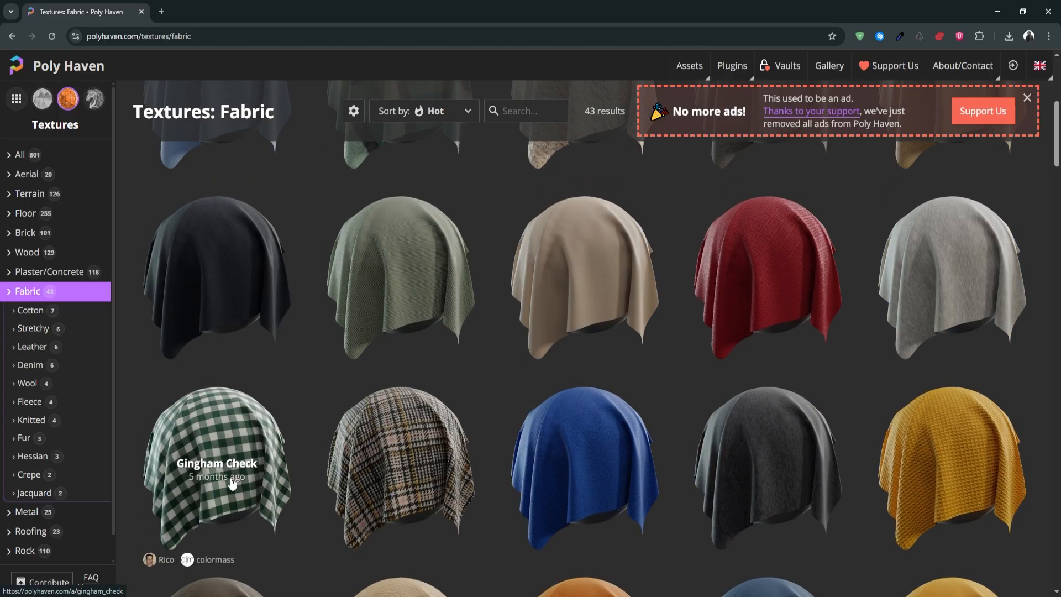
scroll(215, 430, "down", 3)
scroll(288, 367, "down", 7)
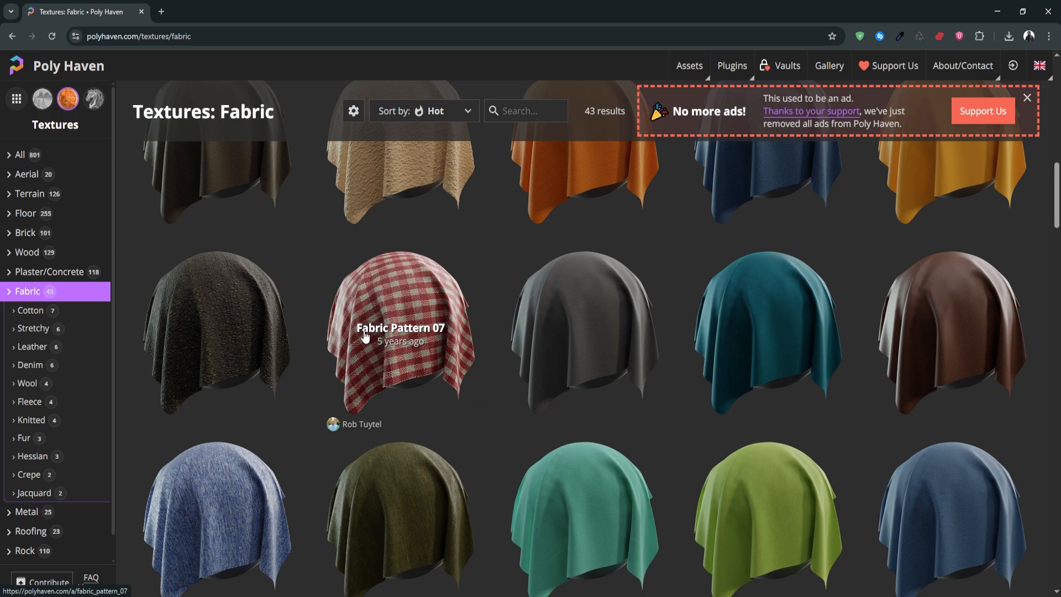
Step: Browse Poly Haven's Floor texture category and switch back to Blender
left_click(20, 217)
scroll(663, 364, "down", 3)
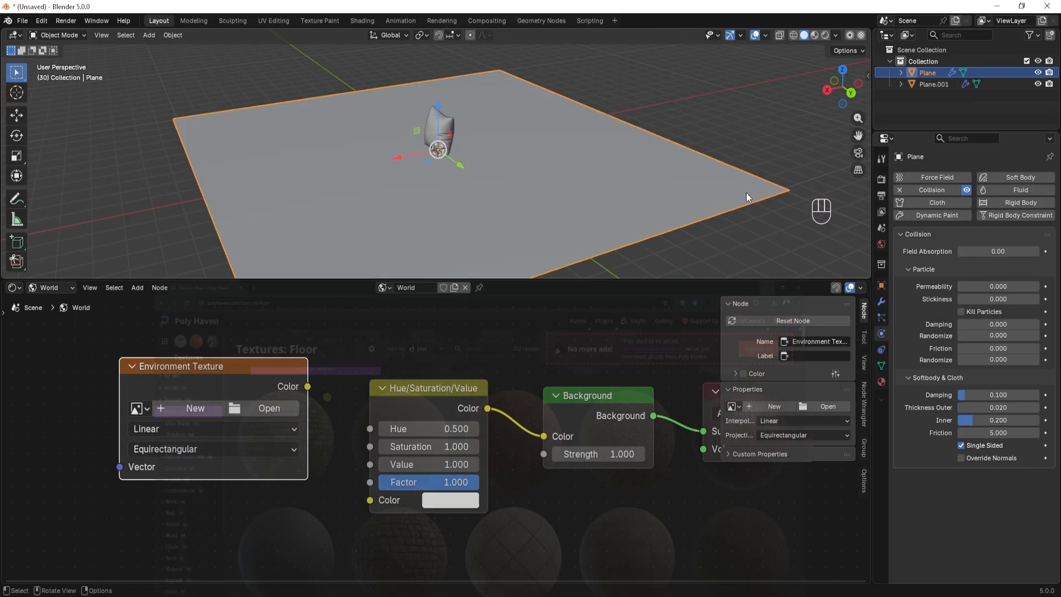
left_click(993, 17)
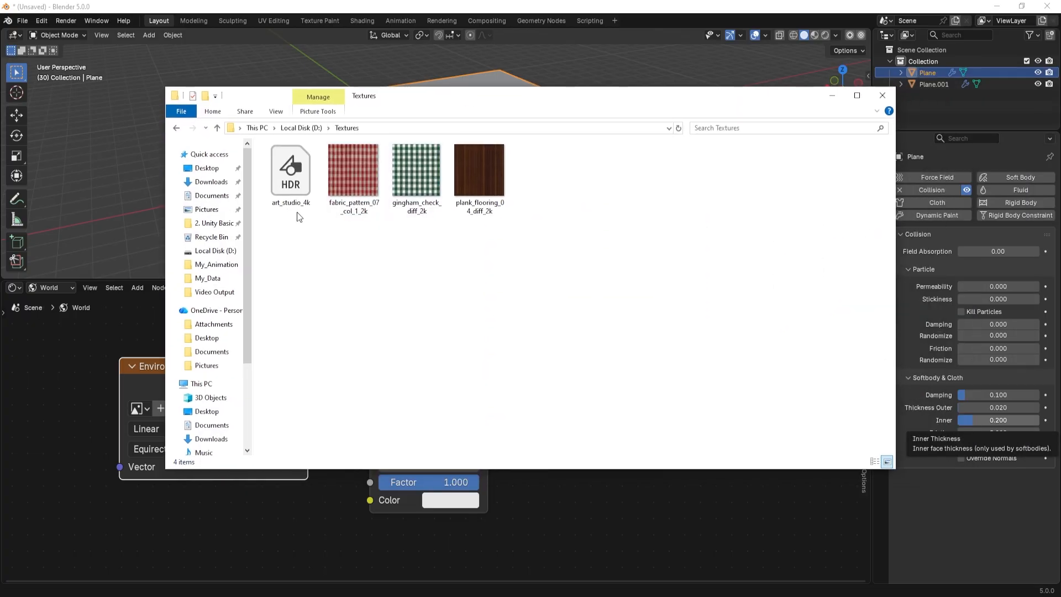
Step: Load art_studio_4k.hdr from the D:\Textures folder into the Environment Texture node
left_click(281, 190)
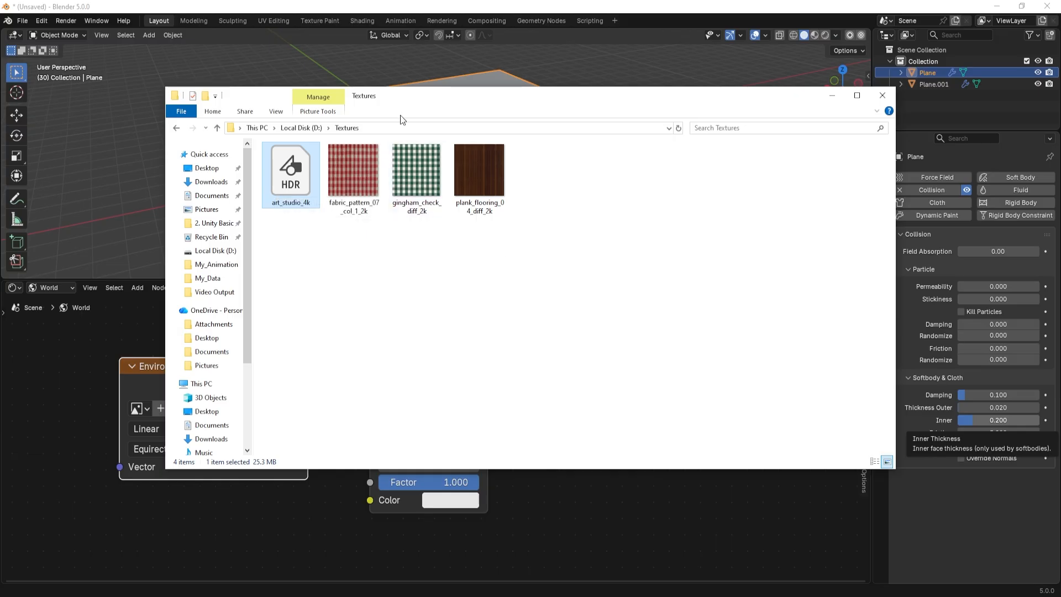
left_click_drag(402, 101, 1060, 166)
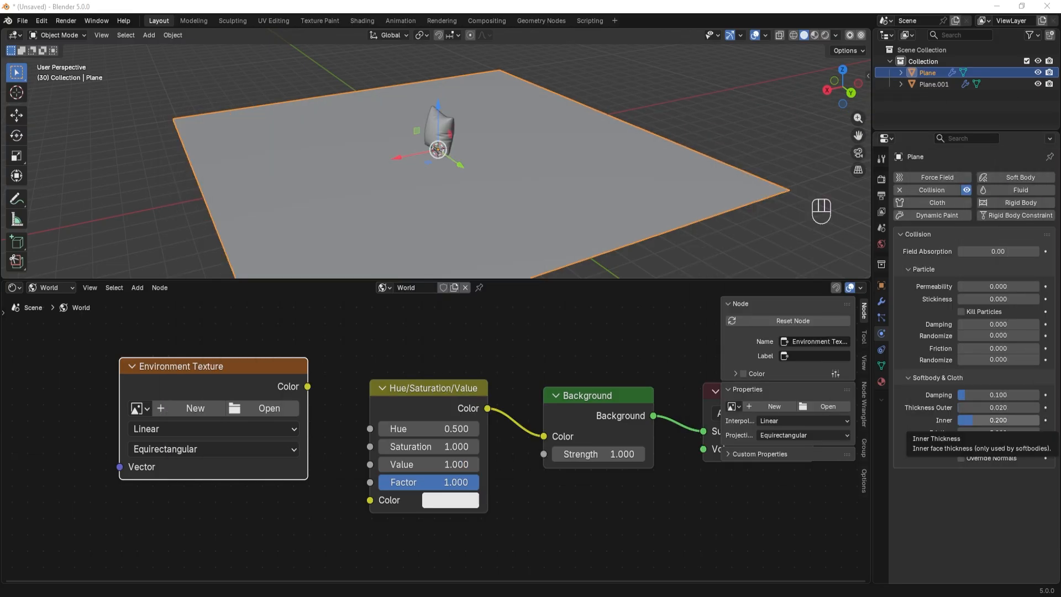
left_click(260, 407)
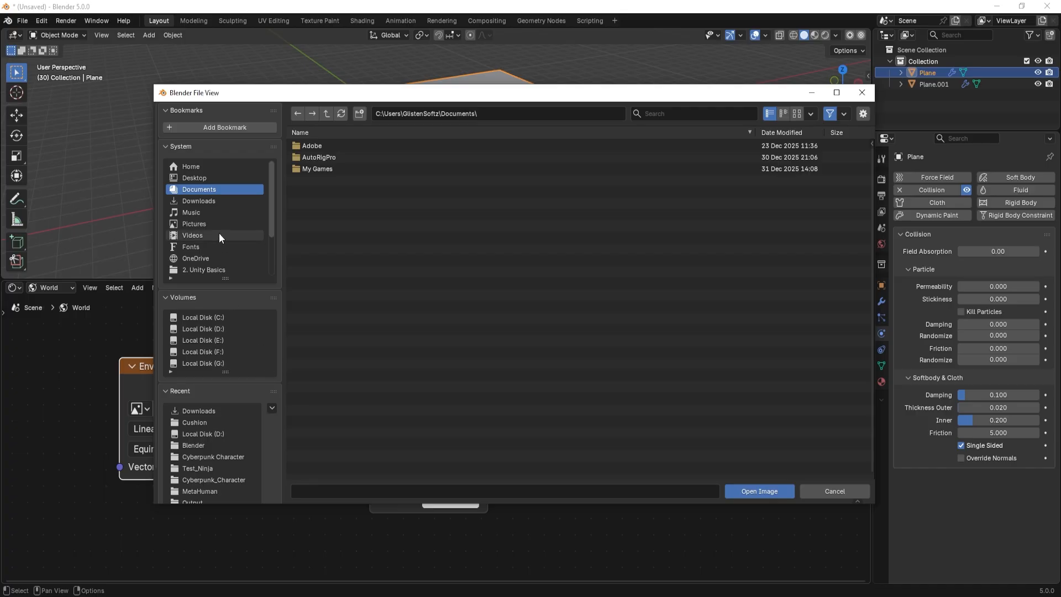
left_click(206, 329)
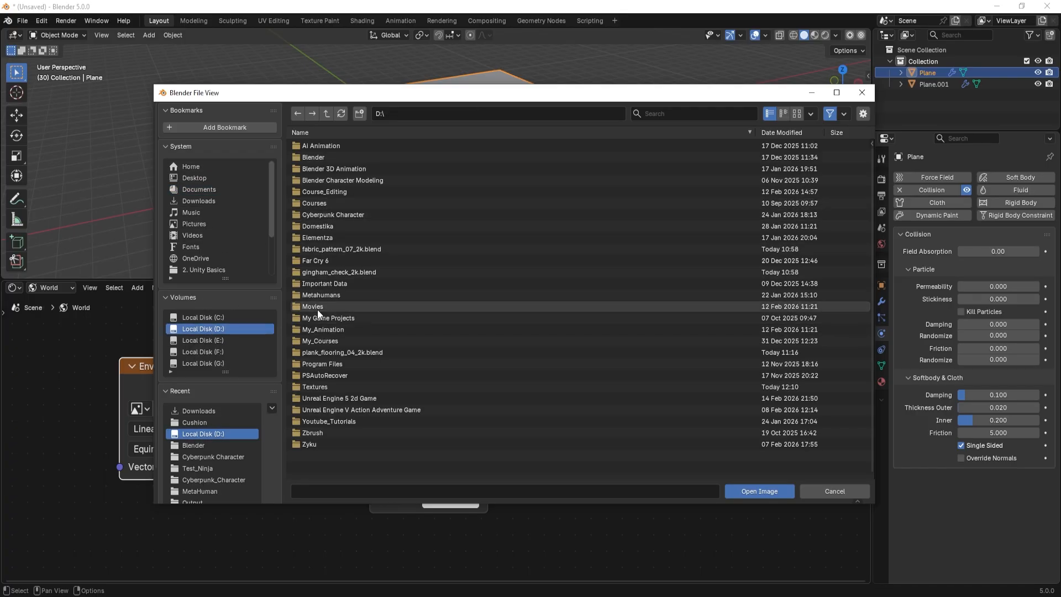
double_click(313, 386)
left_click(320, 148)
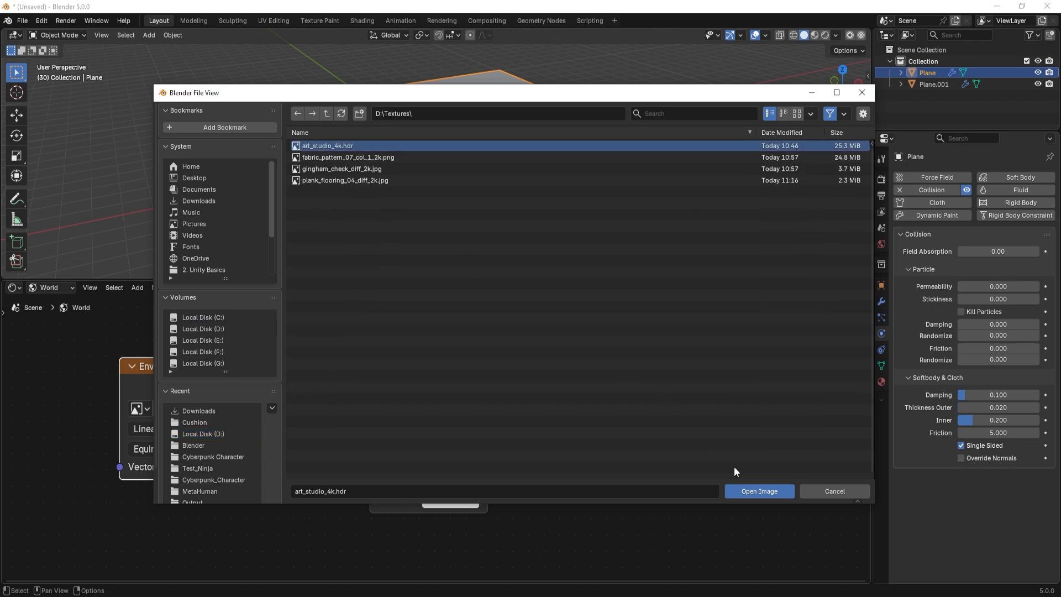
left_click(758, 489)
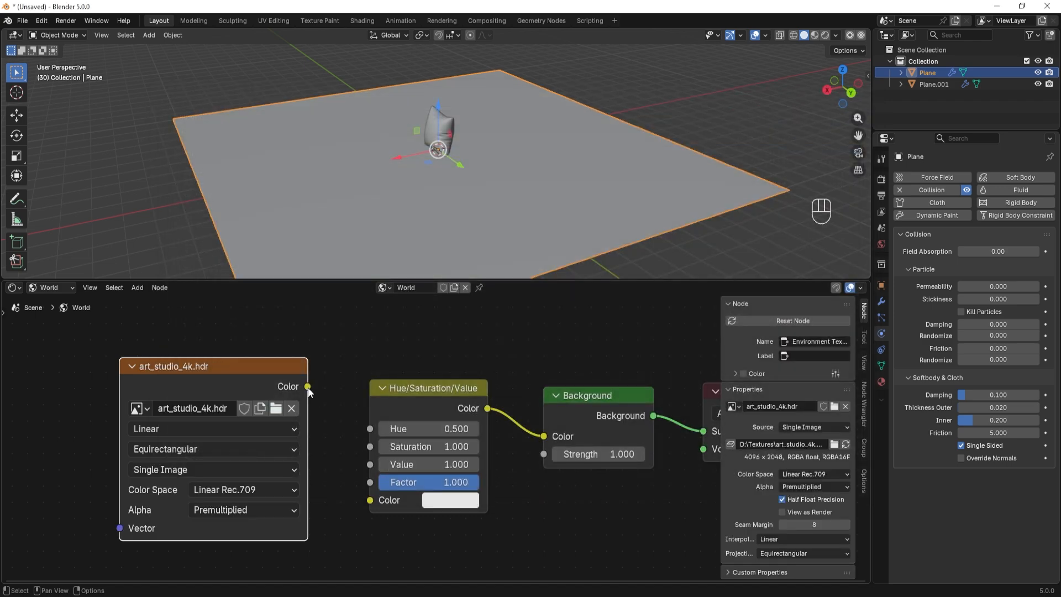
Step: Connect the environment texture's Color output to the Hue/Saturation/Value Color input and add linked Texture Coordinate and Mapping nodes before the texture
left_click_drag(307, 387, 370, 501)
scroll(353, 382, "down", 1)
scroll(342, 361, "up", 2)
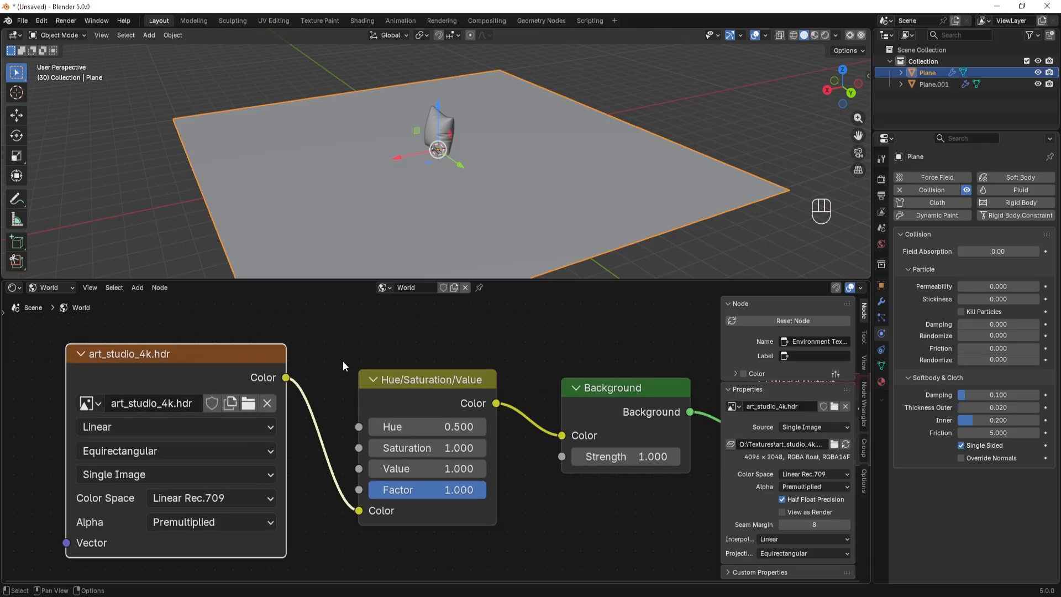
scroll(343, 361, "down", 3)
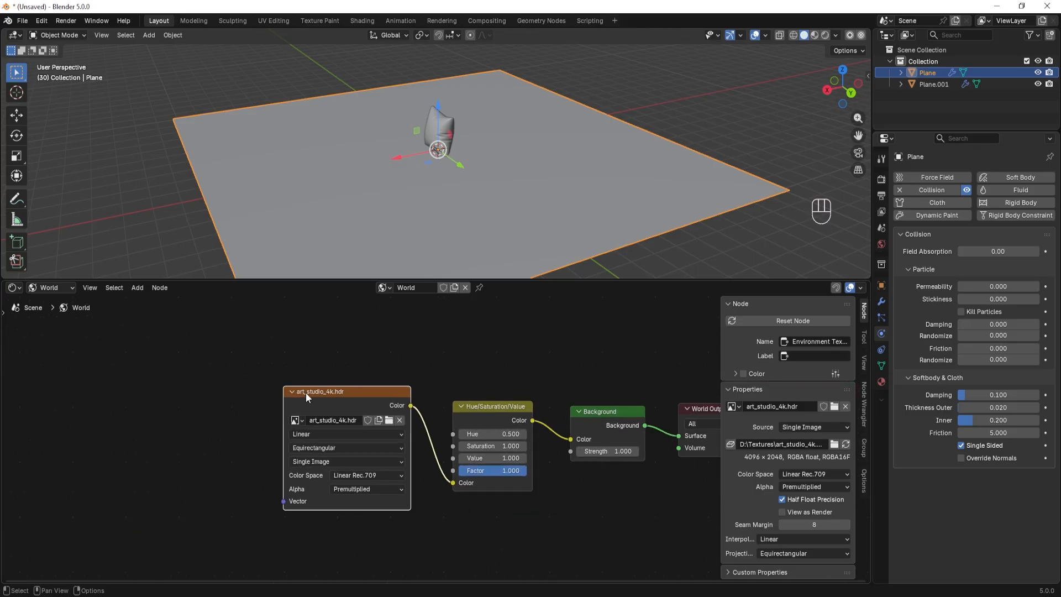
key("ctrl+t")
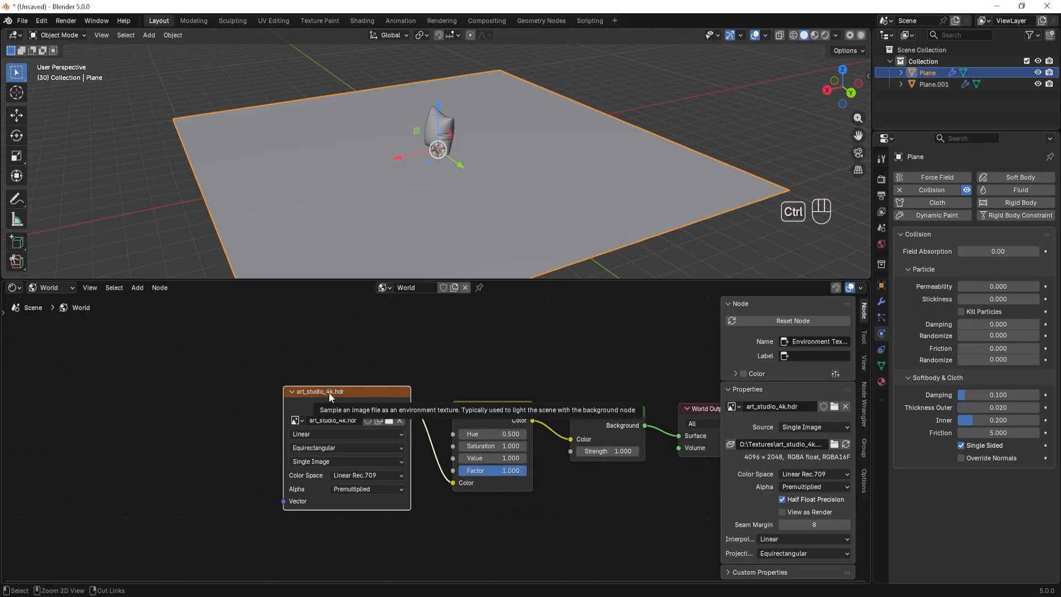
middle_click_drag(205, 390, 210, 346)
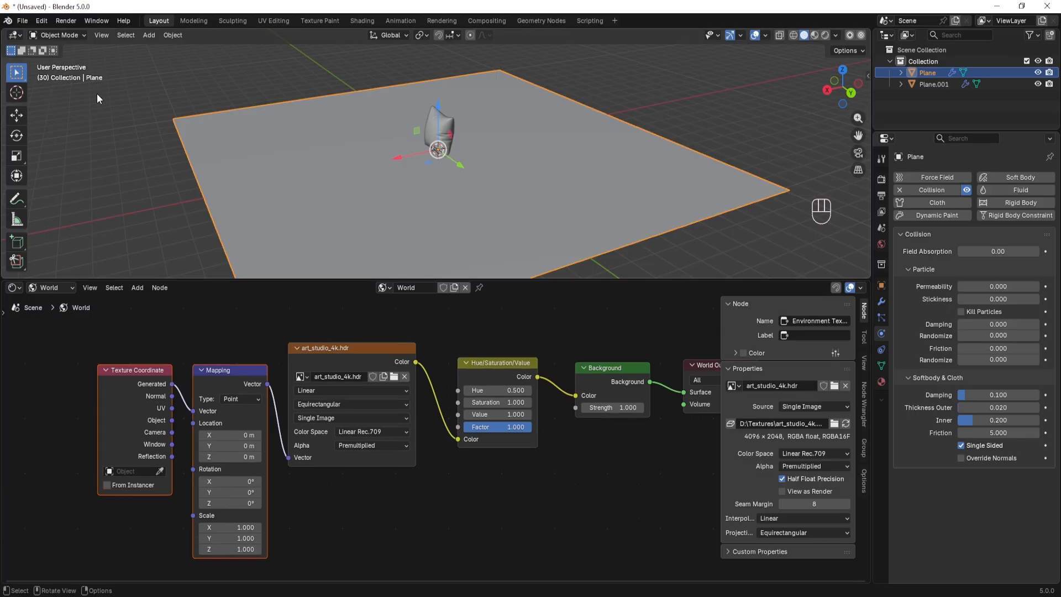
Step: Search the add-ons in Preferences for "node" to check whether Node Wrangler is enabled, and close Preferences
left_click(41, 19)
left_click(65, 179)
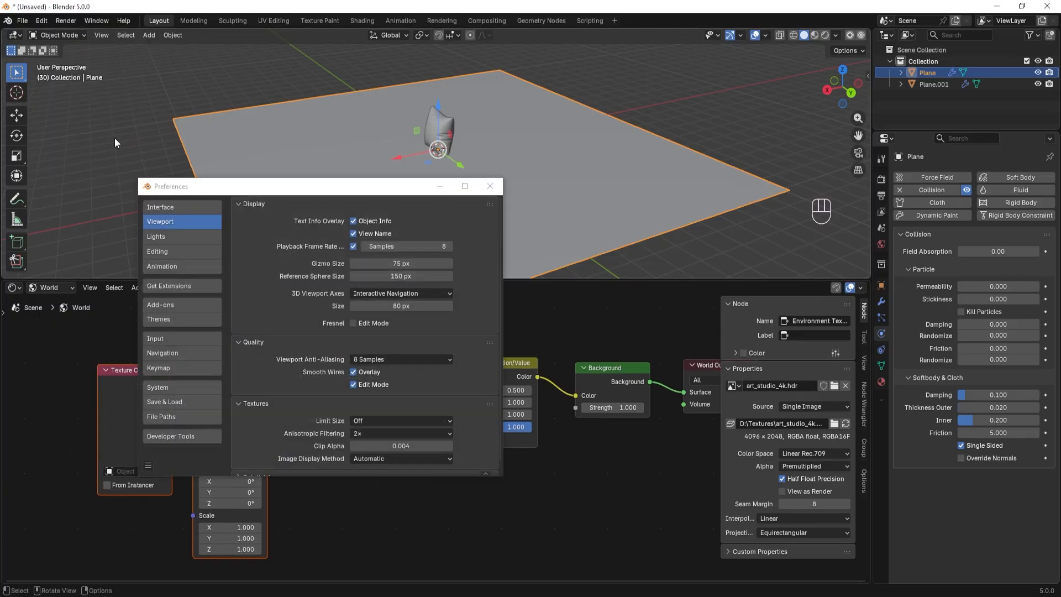
left_click(158, 306)
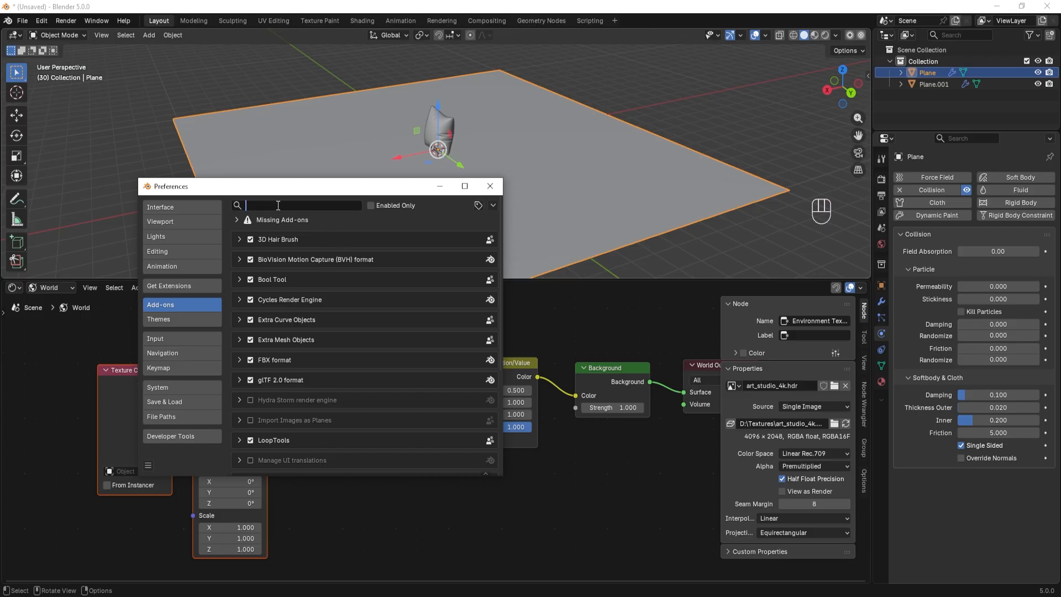
type("node")
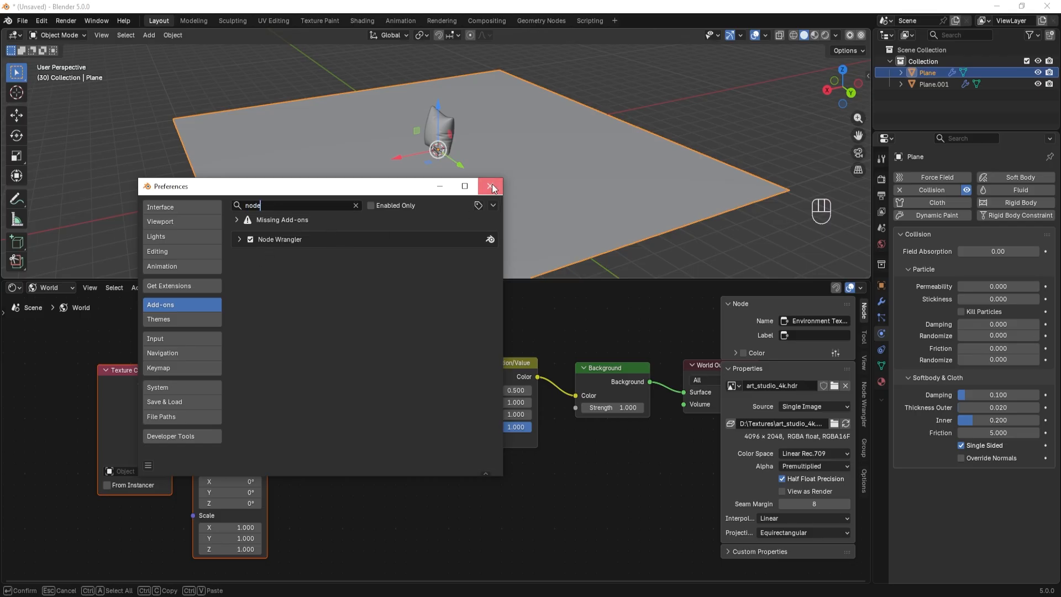
left_click(490, 185)
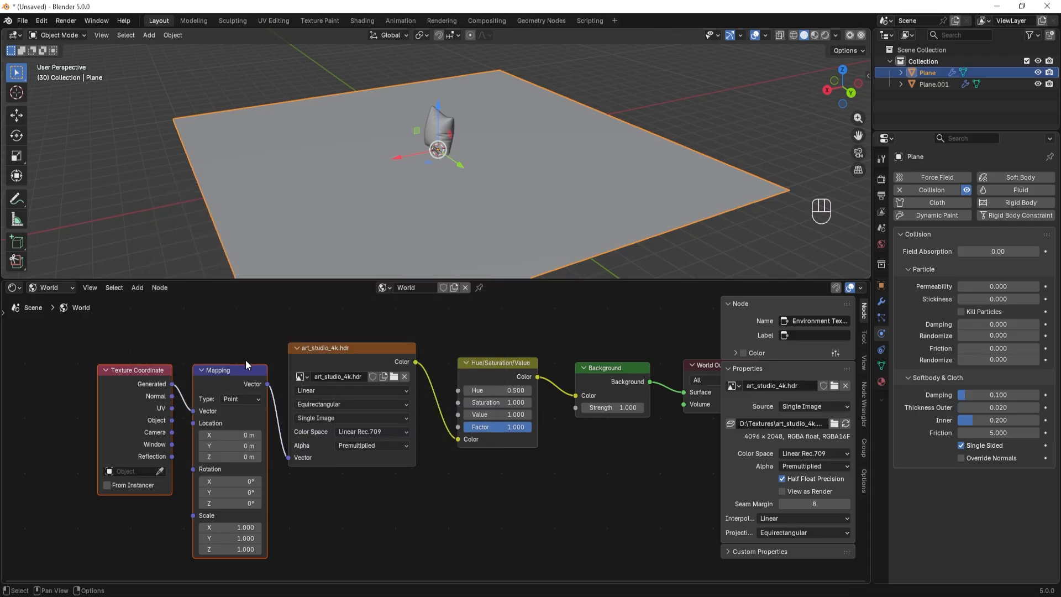
Step: Switch the 3D viewport to Rendered shading and enlarge it to inspect the HDRI around the ground plane
left_click(825, 35)
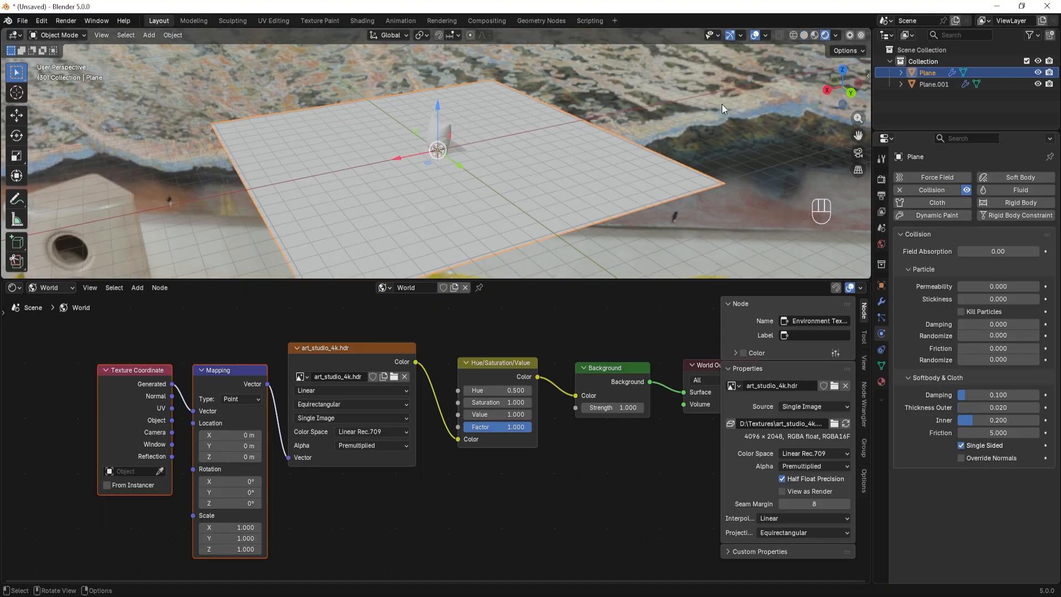
middle_click_drag(721, 103, 634, 173)
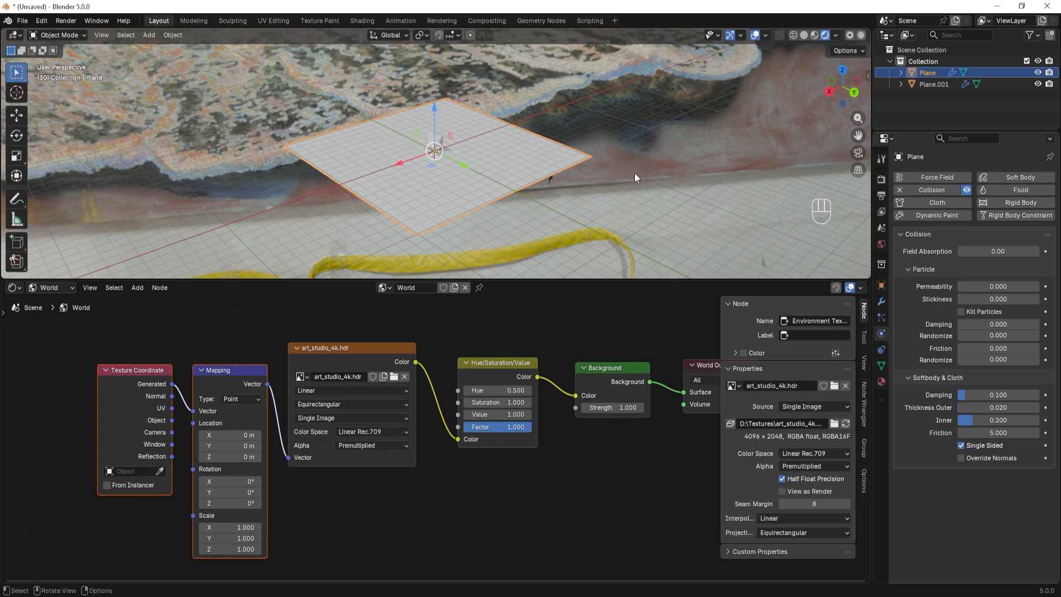
left_click_drag(509, 280, 494, 353)
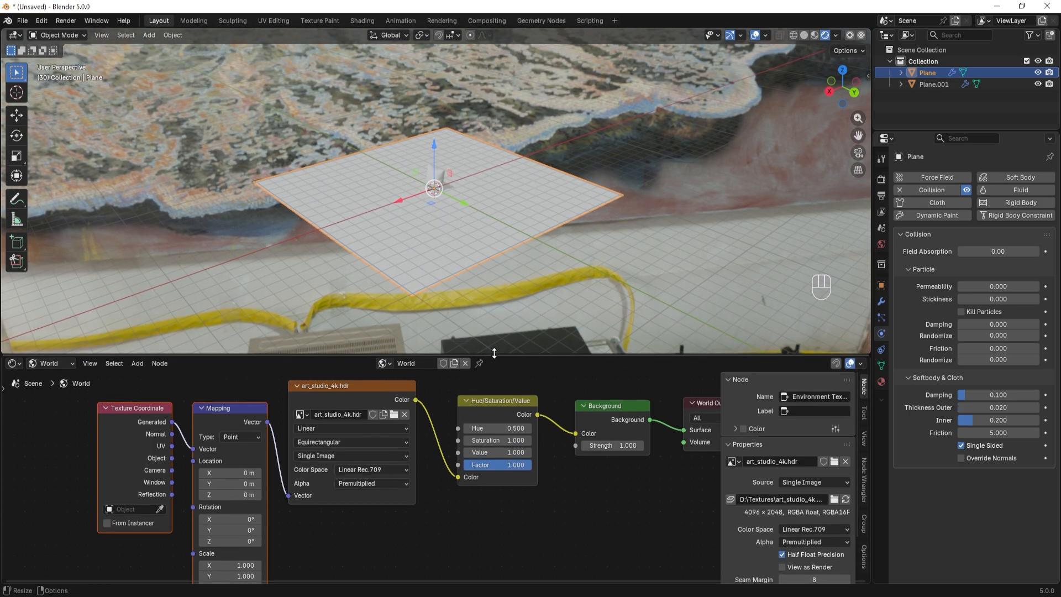
middle_click_drag(476, 332, 466, 253)
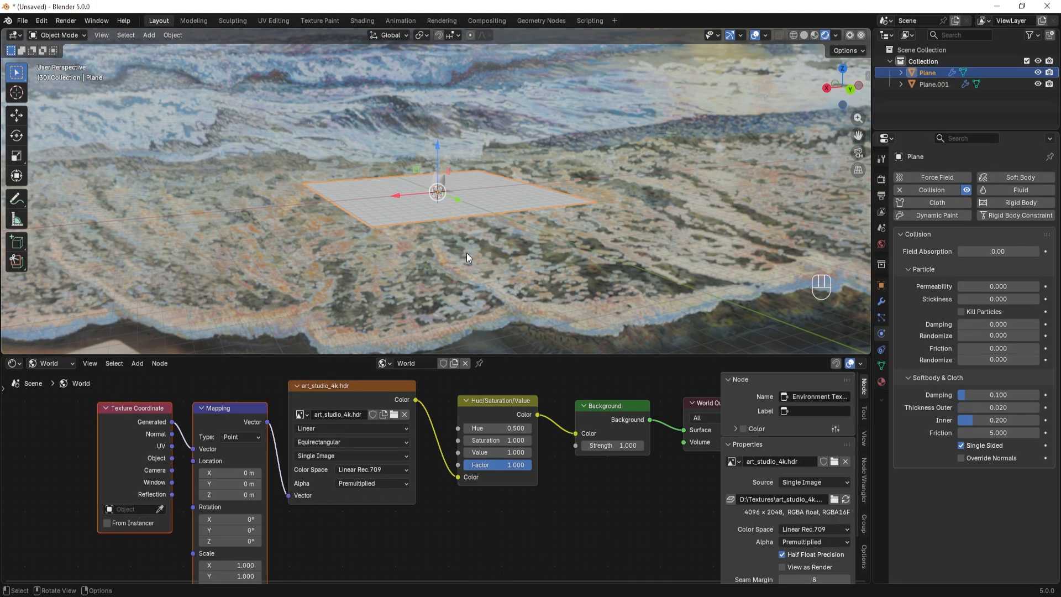
scroll(466, 253, "up", 3)
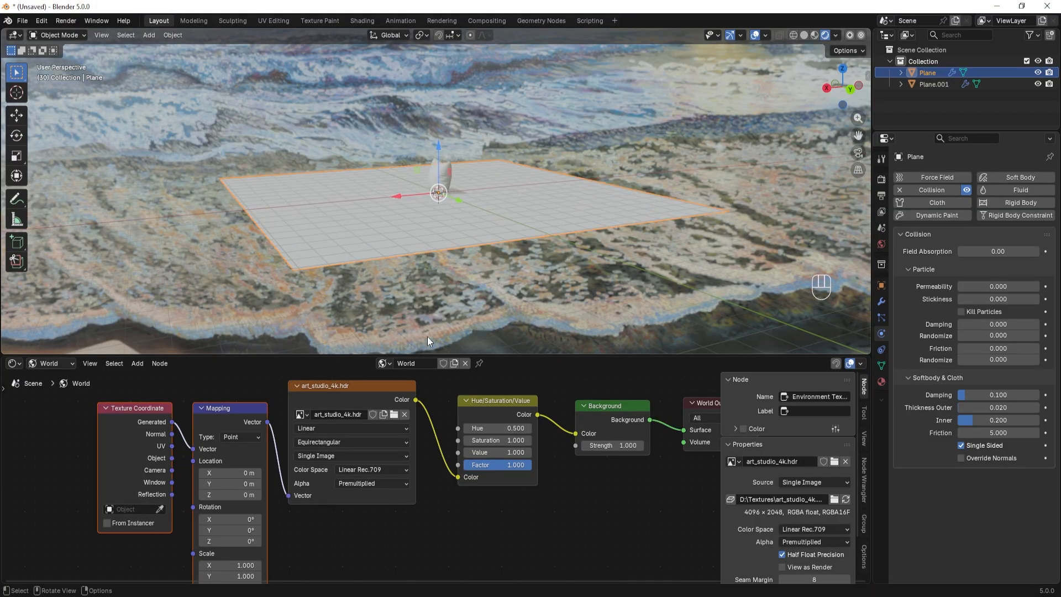
Step: Set the shader editor to Object and create a new material for the ground plane
left_click(51, 364)
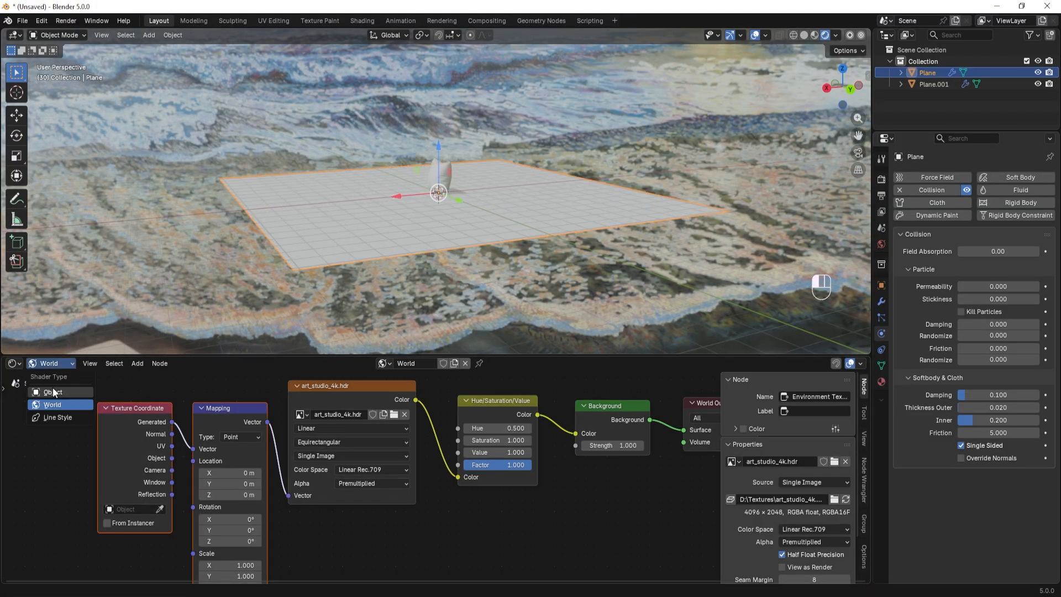
left_click(52, 391)
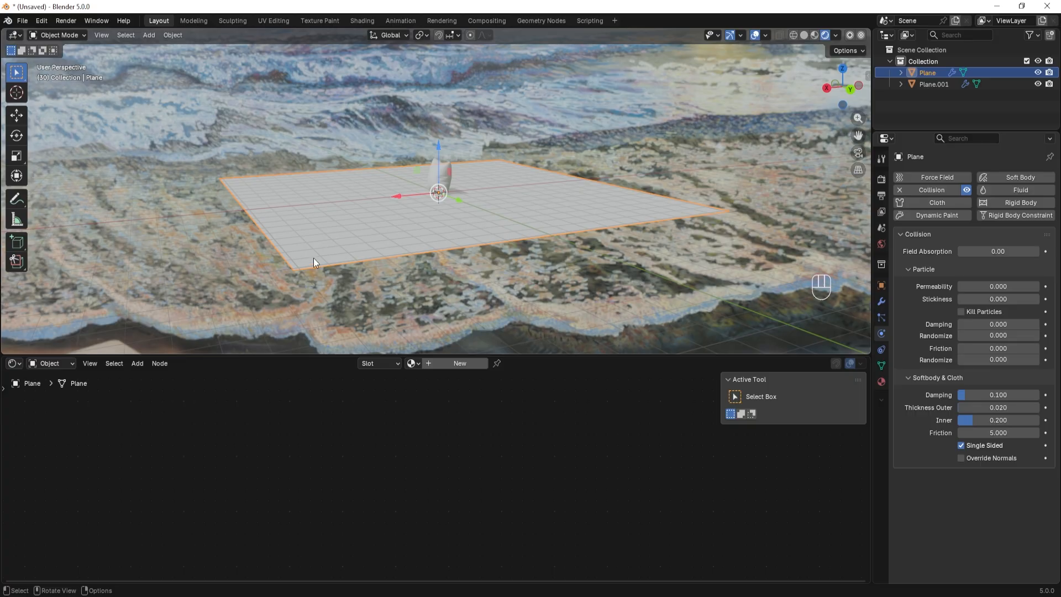
left_click(468, 363)
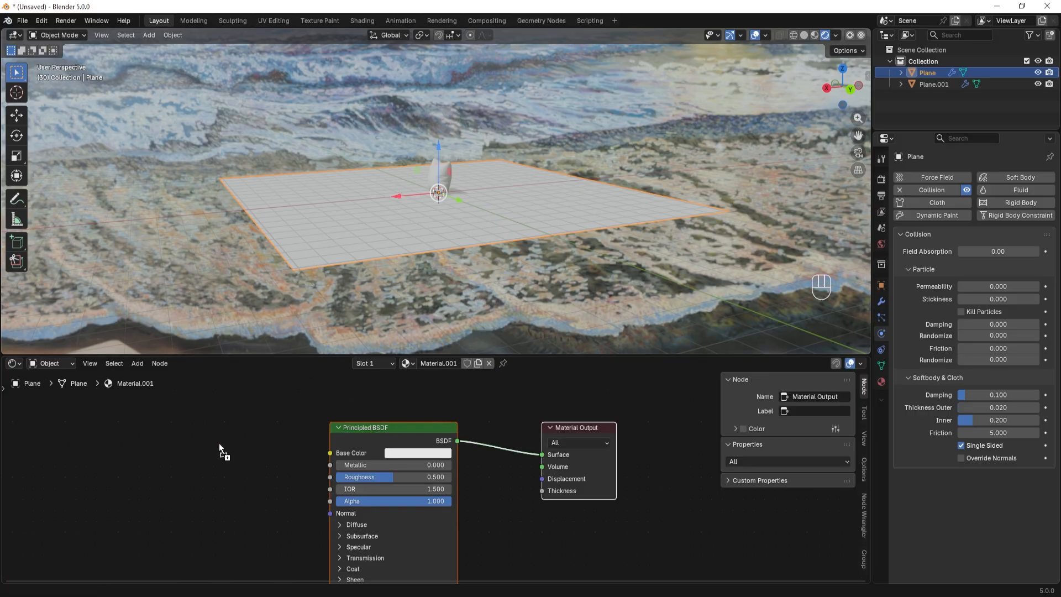
Step: Add the plank_flooring_04_diff_2k.jpg image to the ground material and connect its Color output to the Principled BSDF Base Color
left_click_drag(219, 443, 224, 452)
left_click_drag(317, 455, 327, 452)
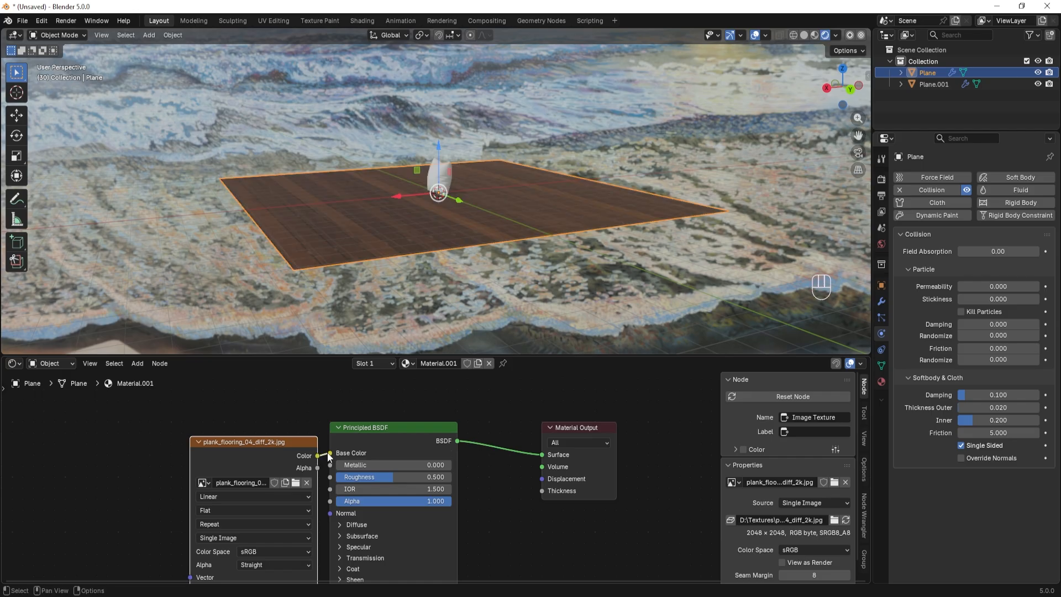
scroll(274, 408, "down", 3)
middle_click_drag(273, 407, 377, 372)
scroll(379, 447, "up", 4)
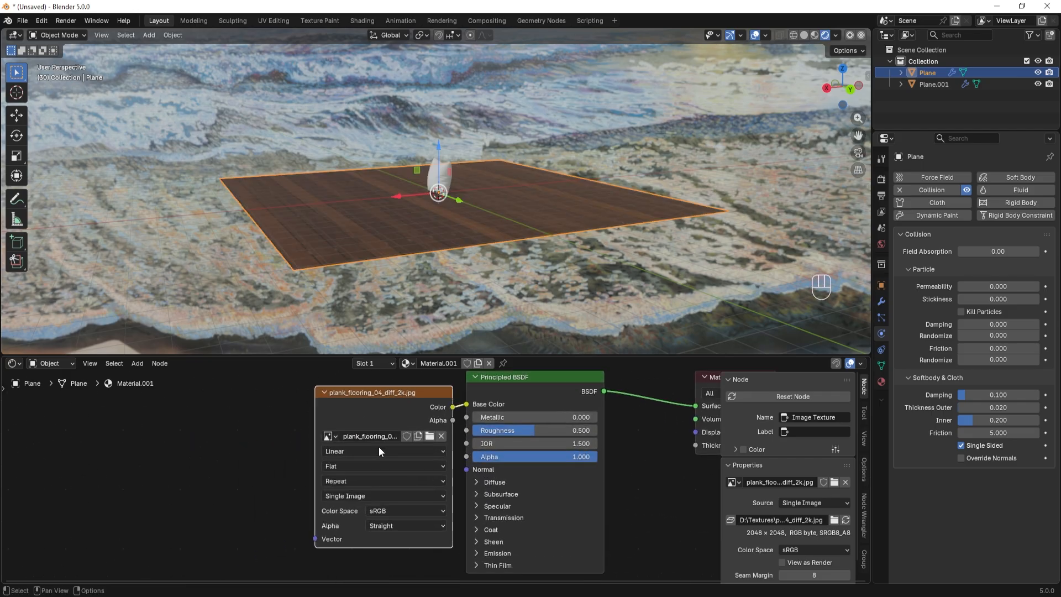
Step: Add linked Texture Coordinate and Mapping nodes before the plank flooring texture and inspect the wood floor up close
middle_click_drag(399, 267, 468, 354)
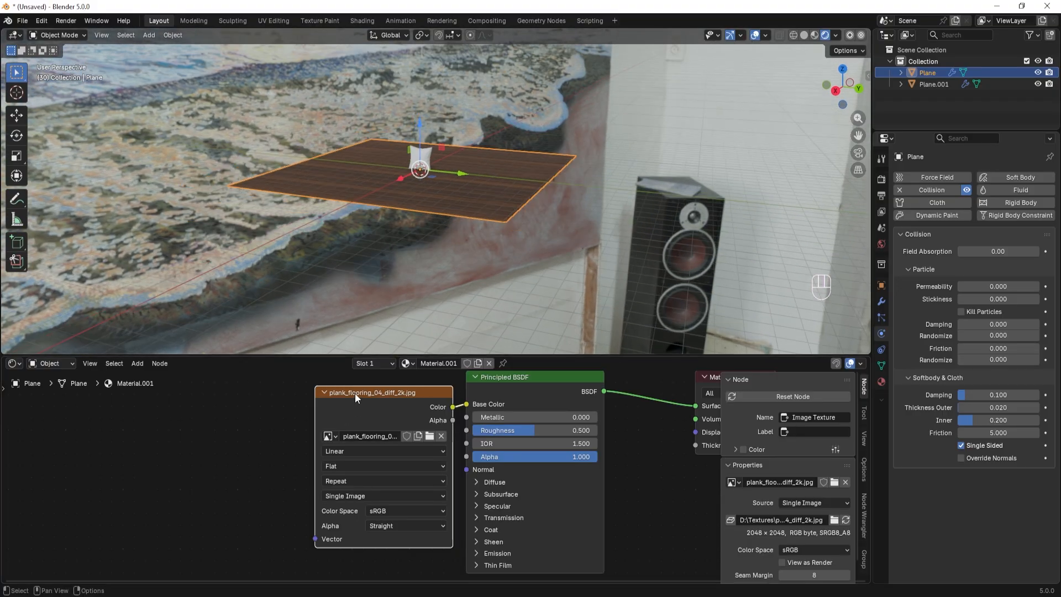
key("ctrl+t")
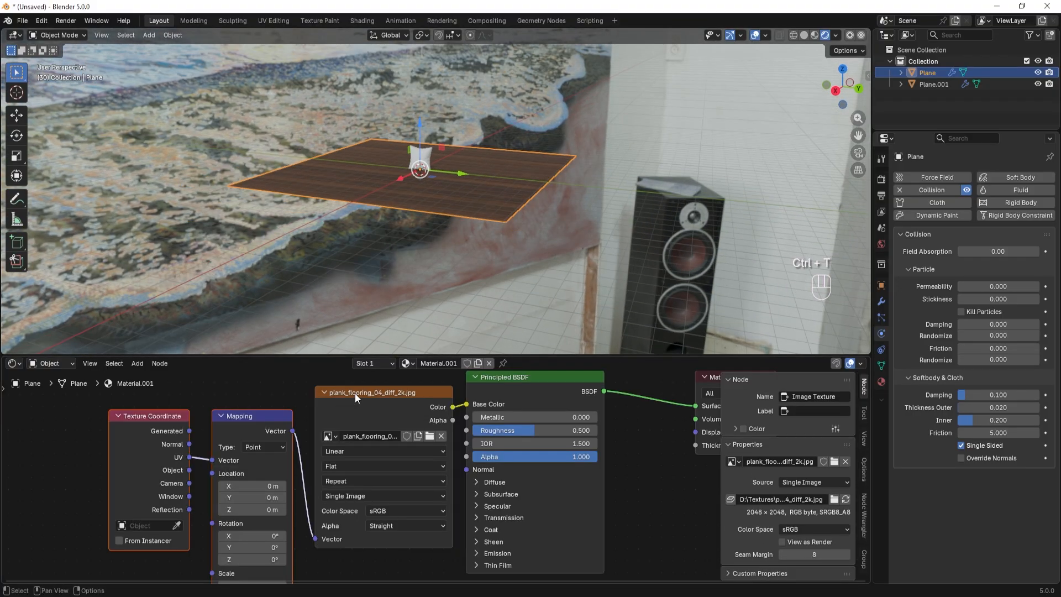
middle_click_drag(439, 286, 411, 318)
scroll(411, 318, "up", 5)
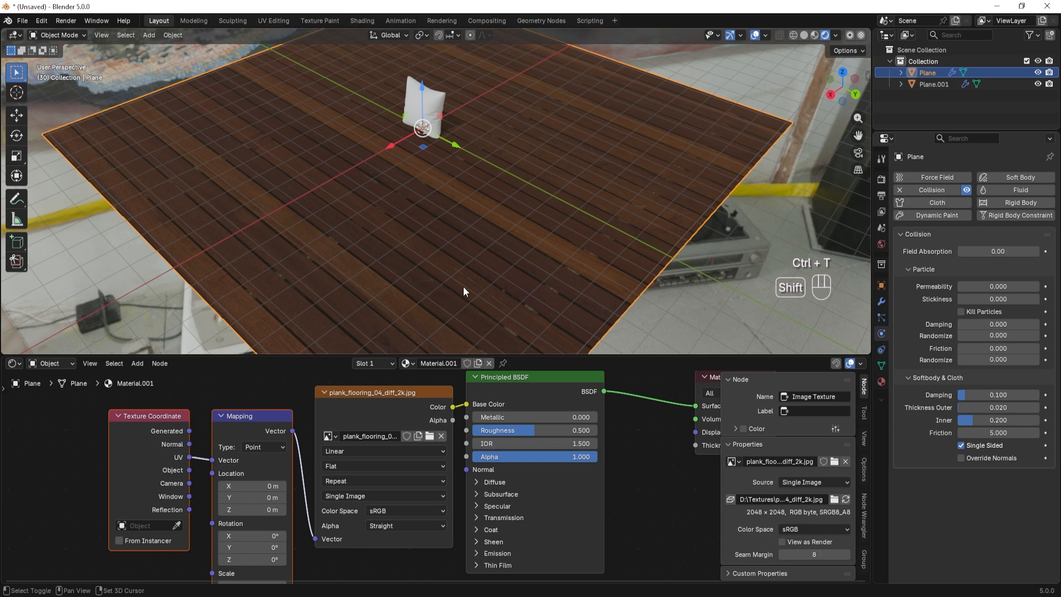
middle_click_drag(463, 286, 333, 265)
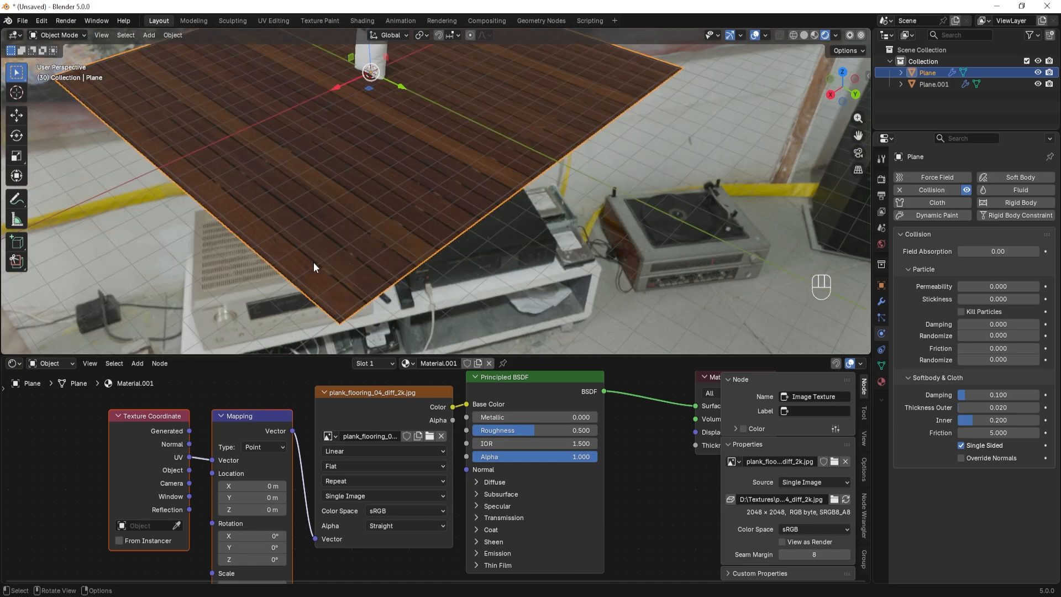
Step: Set the floor material's Roughness to 1.000 and the Mapping node's Scale to 3 on X, Y and Z
left_click_drag(536, 430, 594, 430)
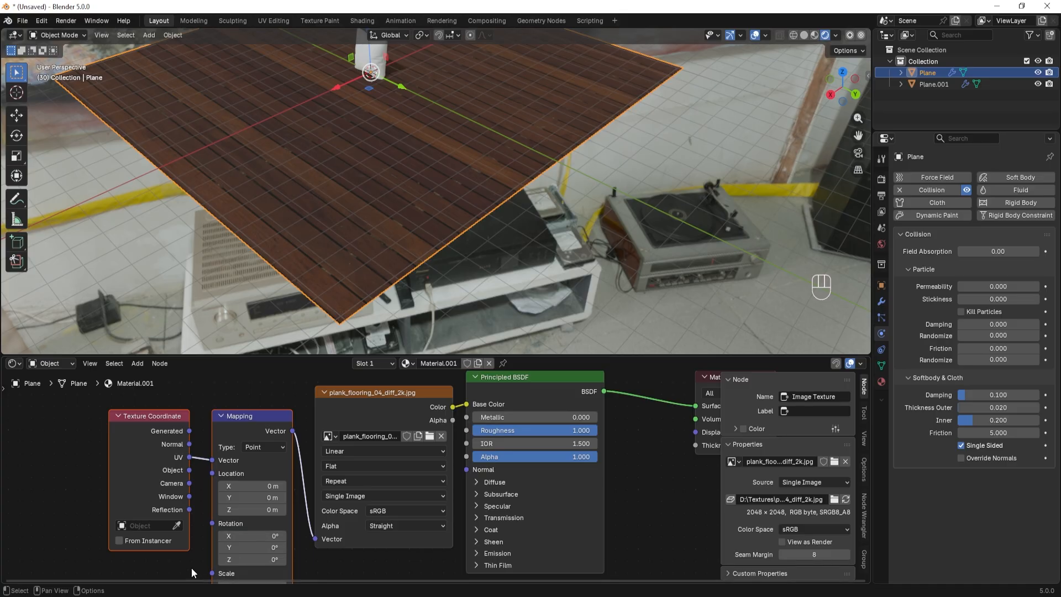
middle_click_drag(191, 568, 191, 490)
left_click(272, 512)
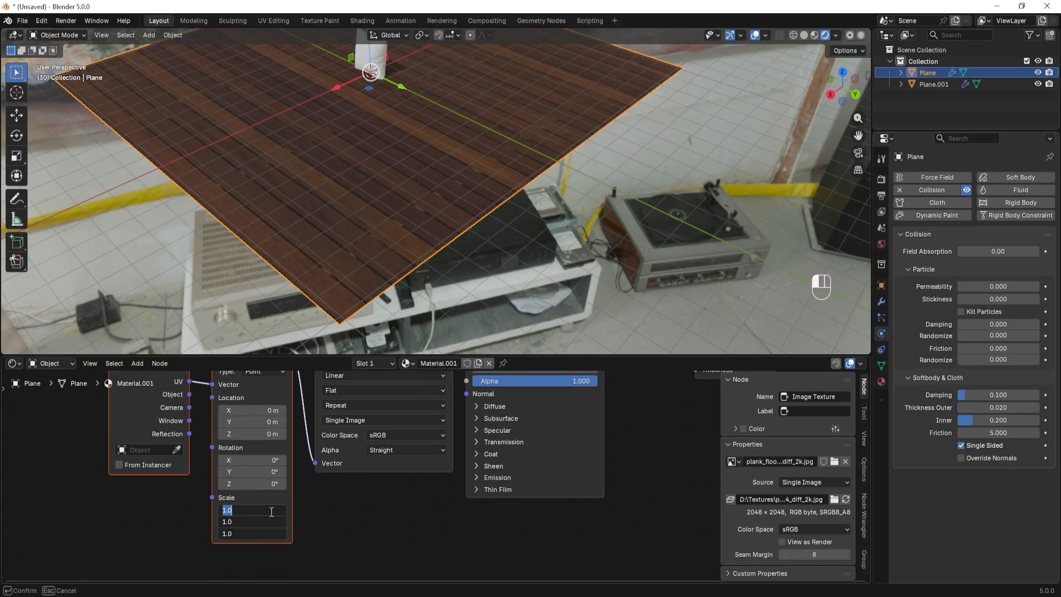
type("3")
key("Return")
scroll(387, 221, "up", 6)
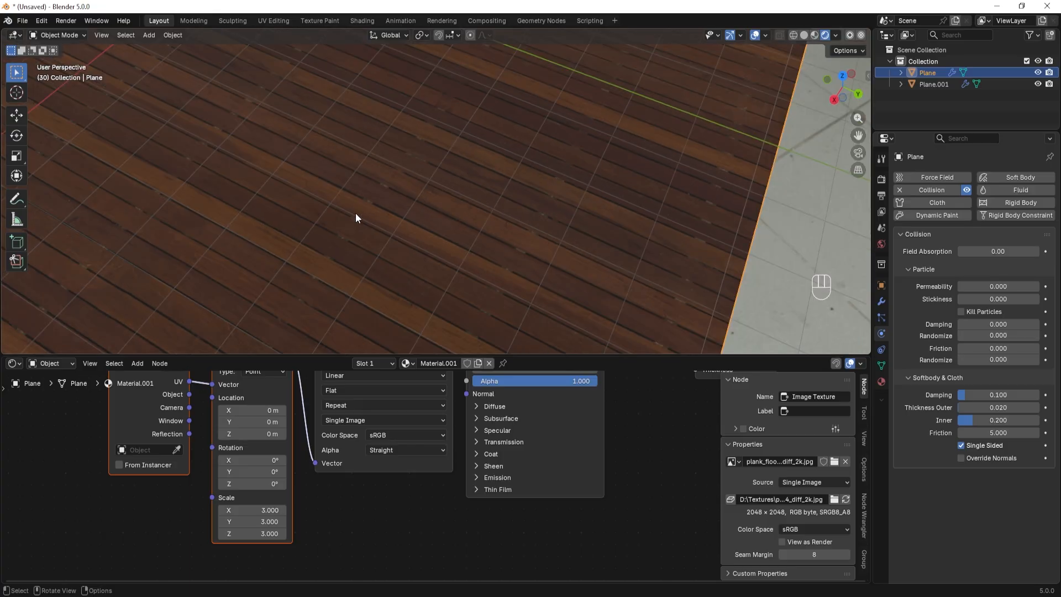
scroll(355, 217, "down", 5)
middle_click_drag(349, 208, 422, 234)
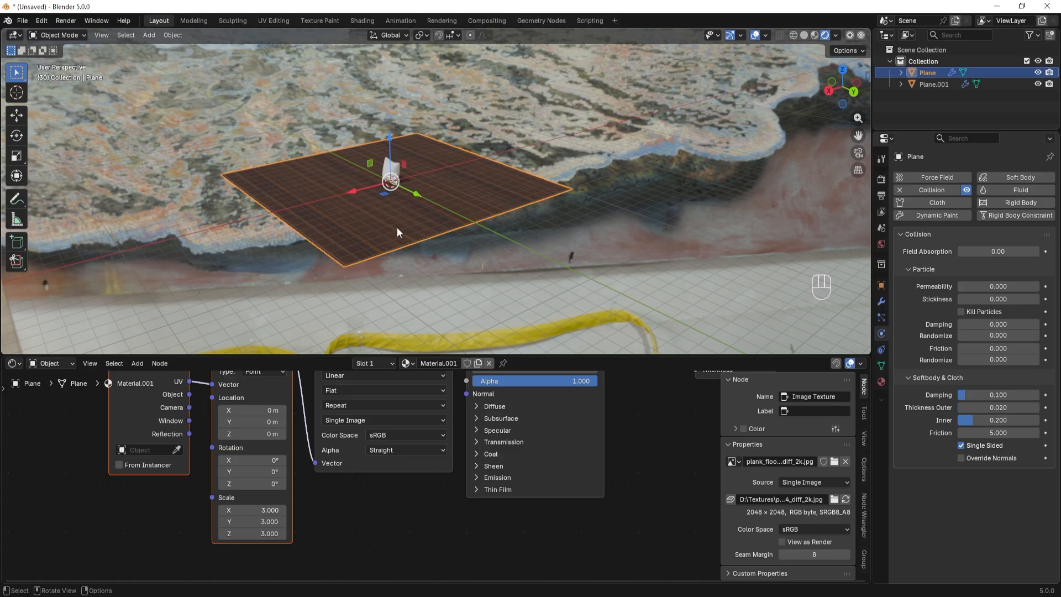
middle_click_drag(397, 227, 405, 200)
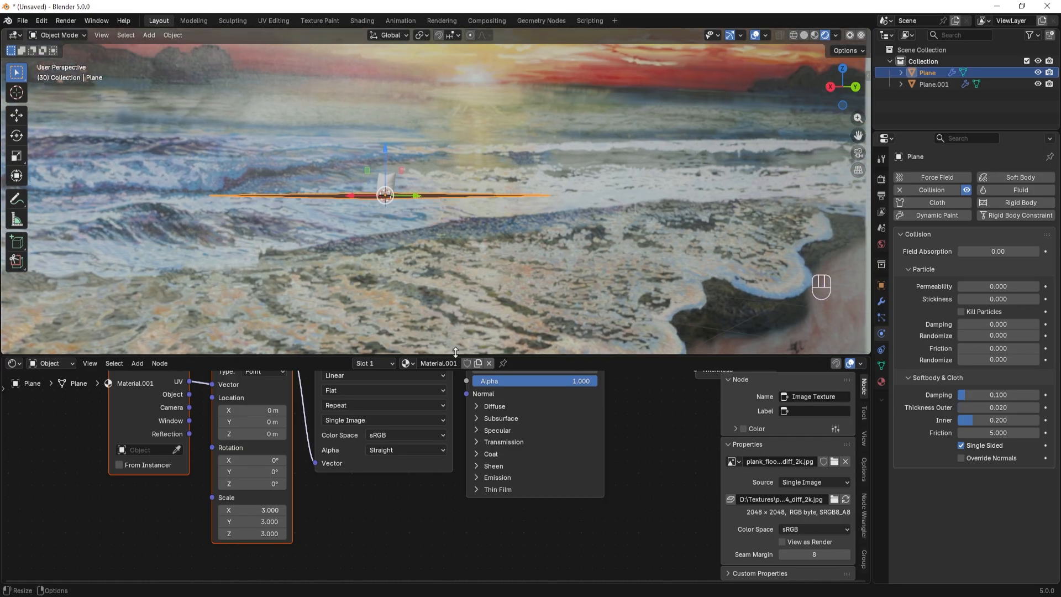
Step: Enlarge the 3D viewport, view the ground plane from above at an angle, and add a camera to the scene
left_click_drag(455, 352, 455, 370)
middle_click_drag(490, 287, 421, 326)
mouse_move(369, 271)
middle_mouse_down()
mouse_move(220, 247)
mouse_move(165, 263)
mouse_move(35, 253)
mouse_move(297, 280)
mouse_move(433, 280)
mouse_move(368, 269)
mouse_move(428, 264)
mouse_move(416, 261)
middle_mouse_up()
key("shift+a")
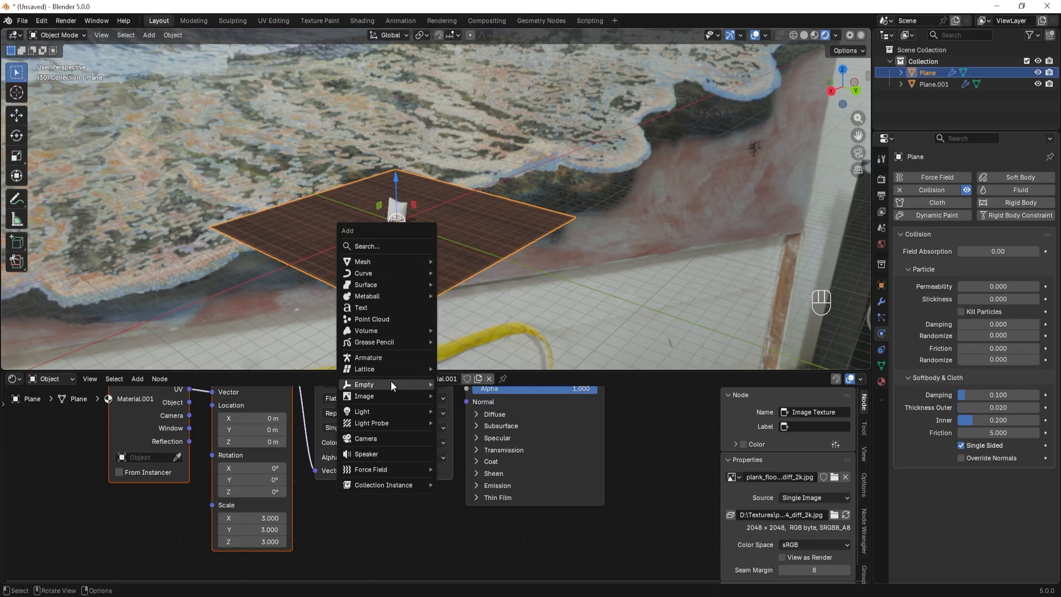
left_click(366, 438)
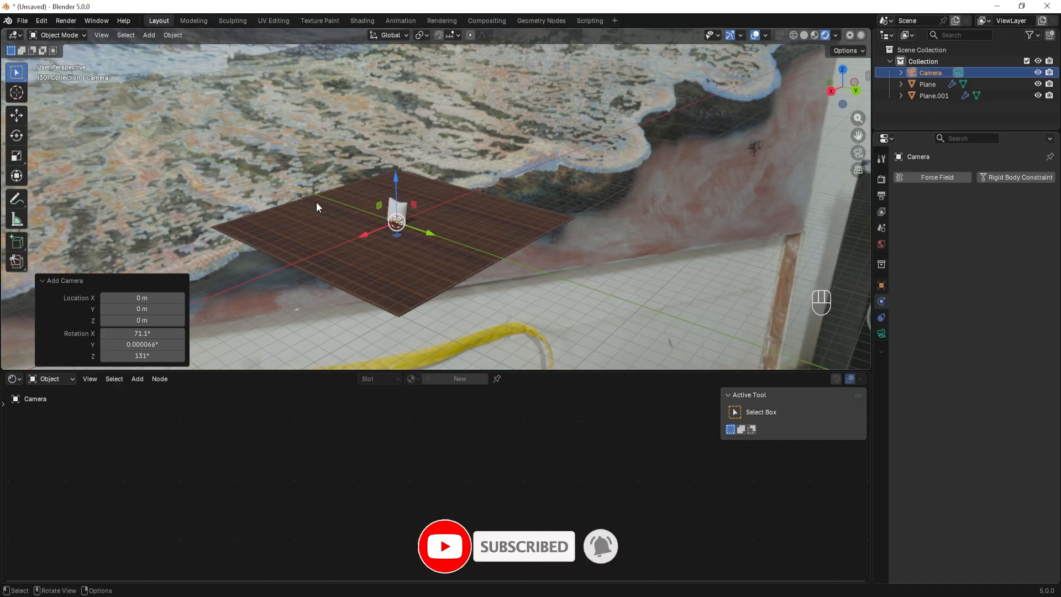
left_click(928, 72)
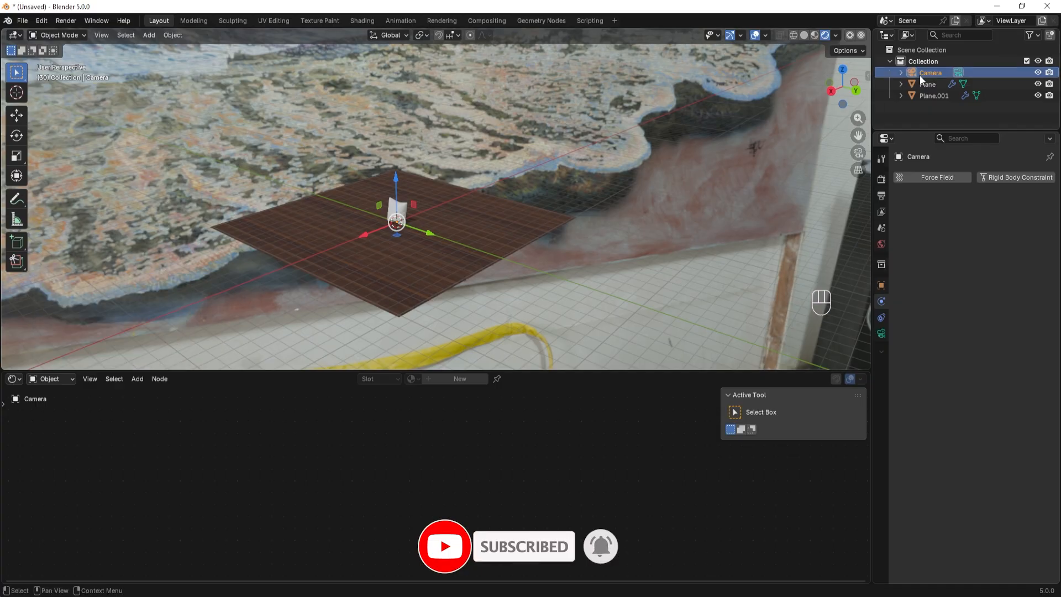
Step: Frame the plane and pillow in the viewport and align the active camera to that view
left_click(98, 36)
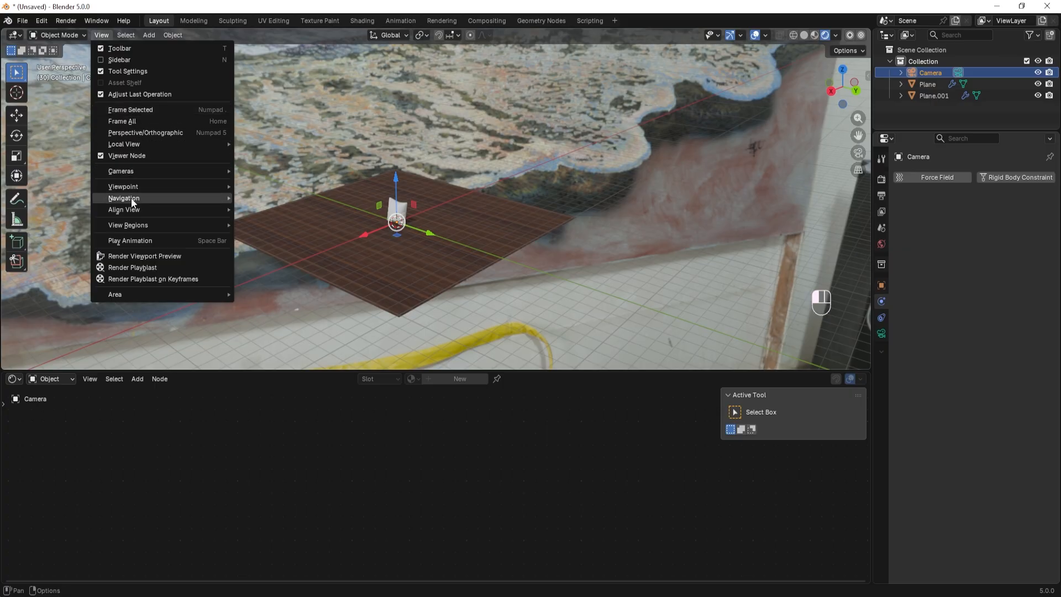
mouse_move(158, 212)
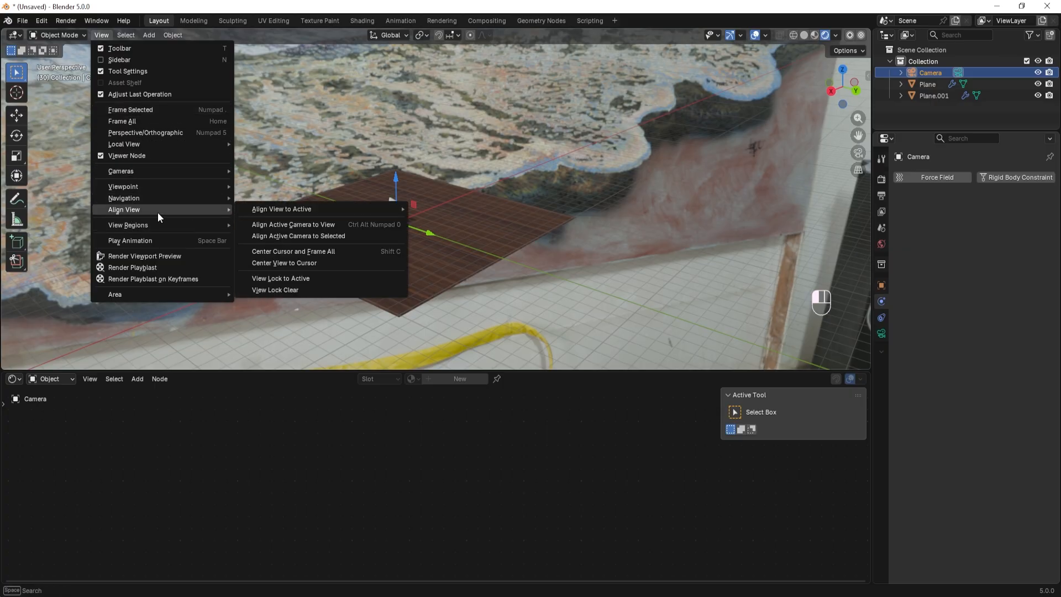
mouse_move(338, 210)
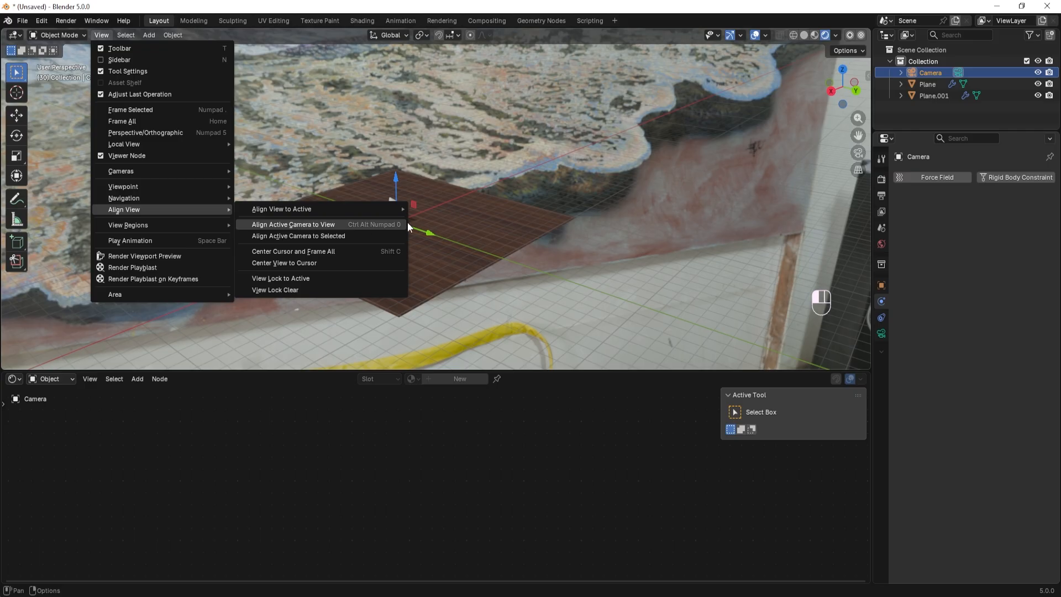
left_click(482, 230)
middle_click_drag(442, 234, 434, 212, "shift")
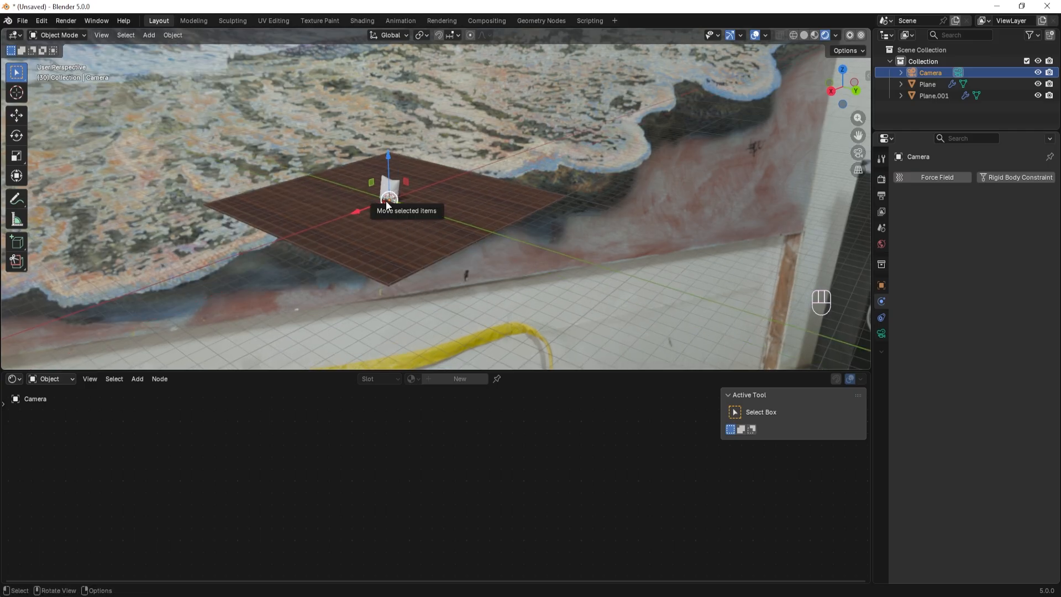
key("ctrl+alt+KP_0")
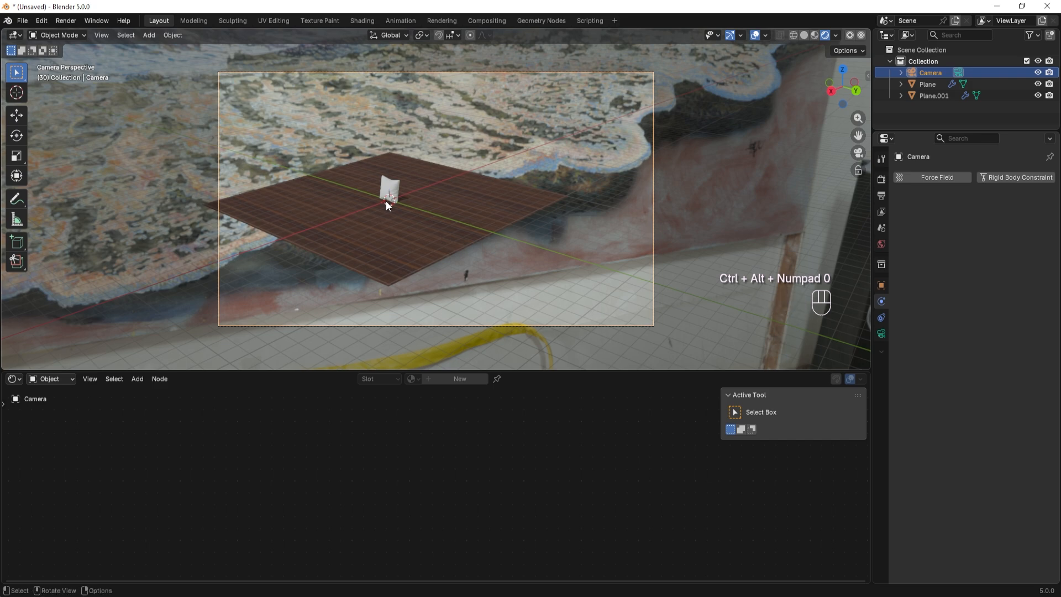
Step: Lock the camera to the view and orbit it around the pillow
left_click(867, 76)
left_click(865, 121)
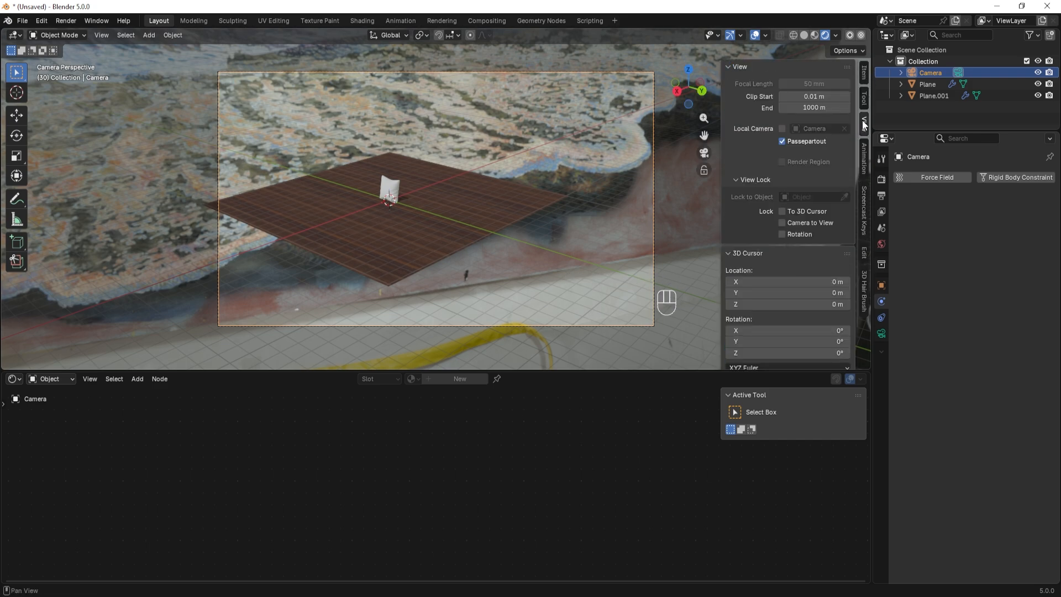
left_click(782, 222)
middle_click_drag(463, 260, 373, 250)
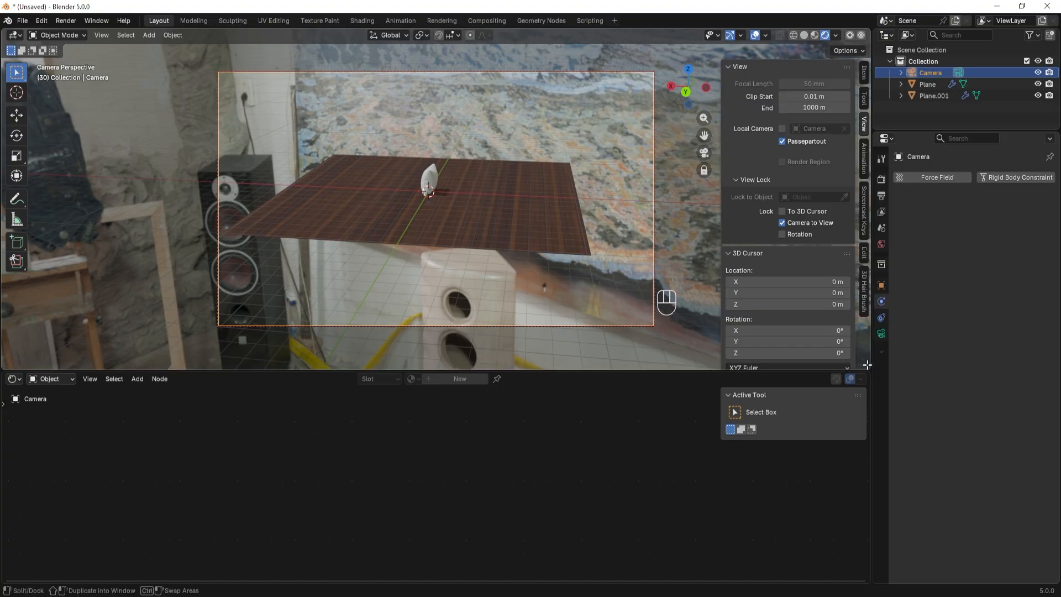
Step: Split the 3D viewport into two side-by-side views, hide both sidebars, and move the camera closer to the pillow
left_click_drag(866, 365, 391, 357)
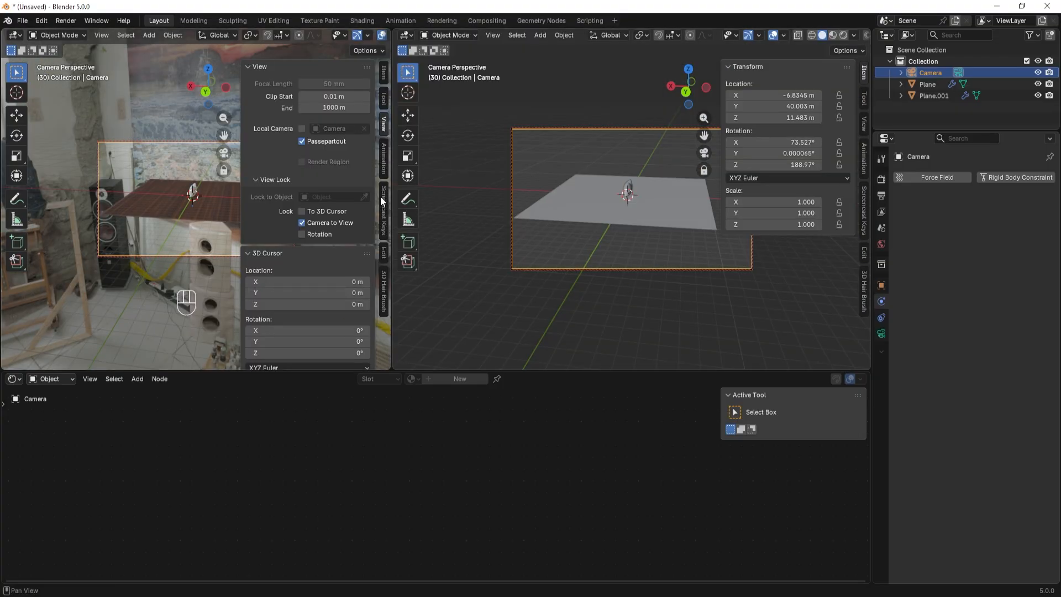
key("n")
key("n")
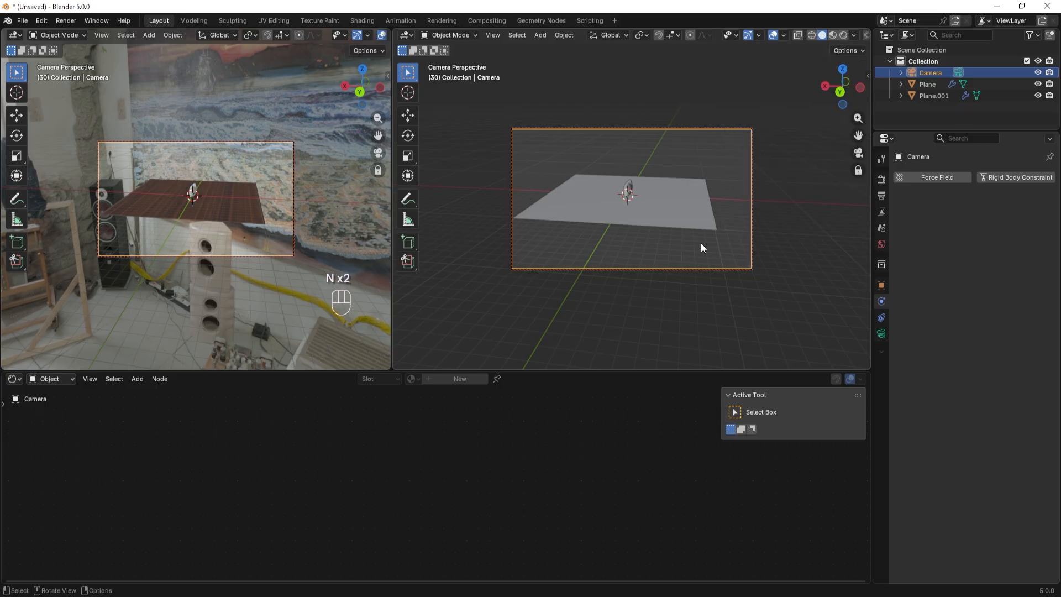
mouse_move(732, 261)
middle_mouse_down("shift")
mouse_move(701, 259)
mouse_move(748, 270)
middle_mouse_up("shift")
scroll(266, 273, "up", 5)
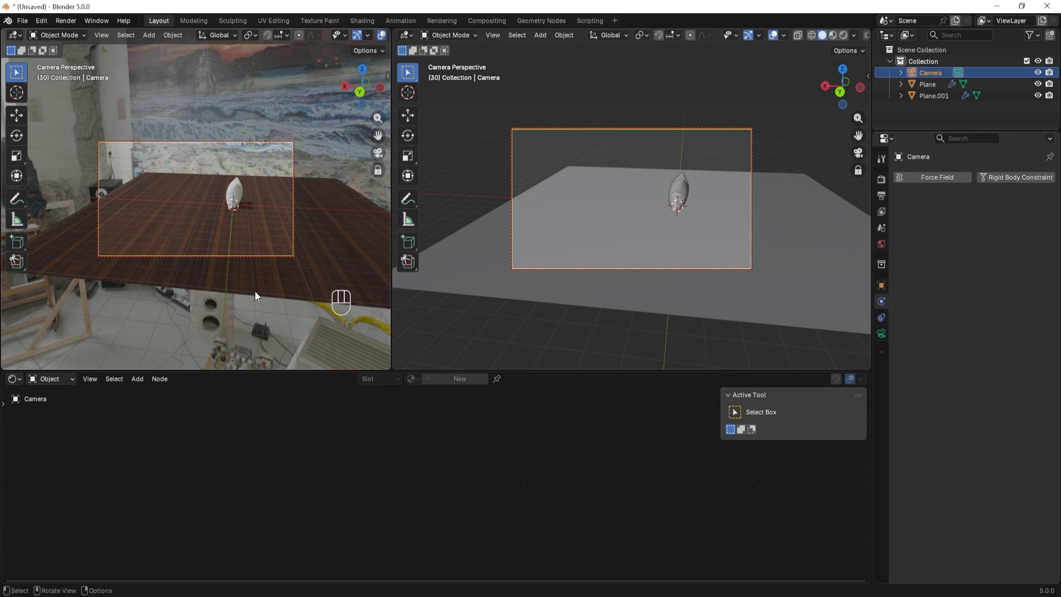
Step: Switch the shader editor to World and set the HDRI Mapping node's Z rotation to 223°
left_click(66, 380)
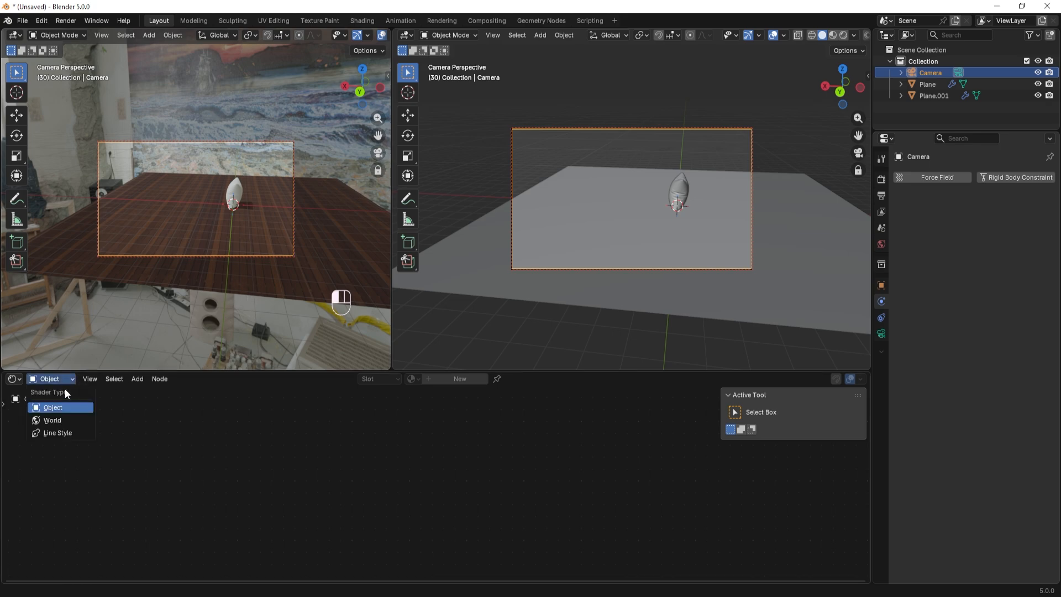
left_click(58, 422)
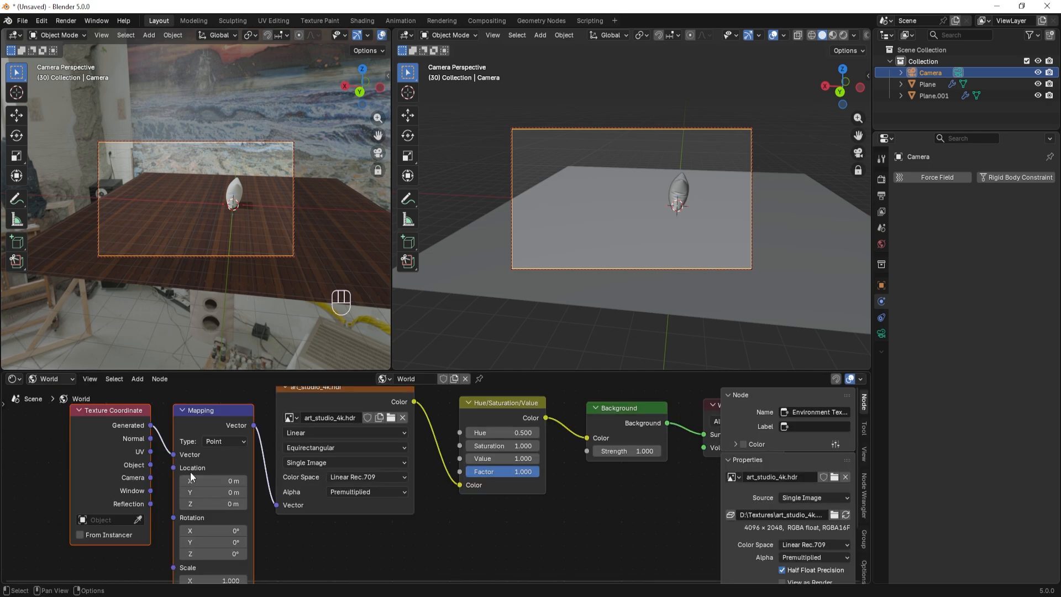
scroll(312, 572, "down", 1)
middle_click_drag(320, 572, 343, 480)
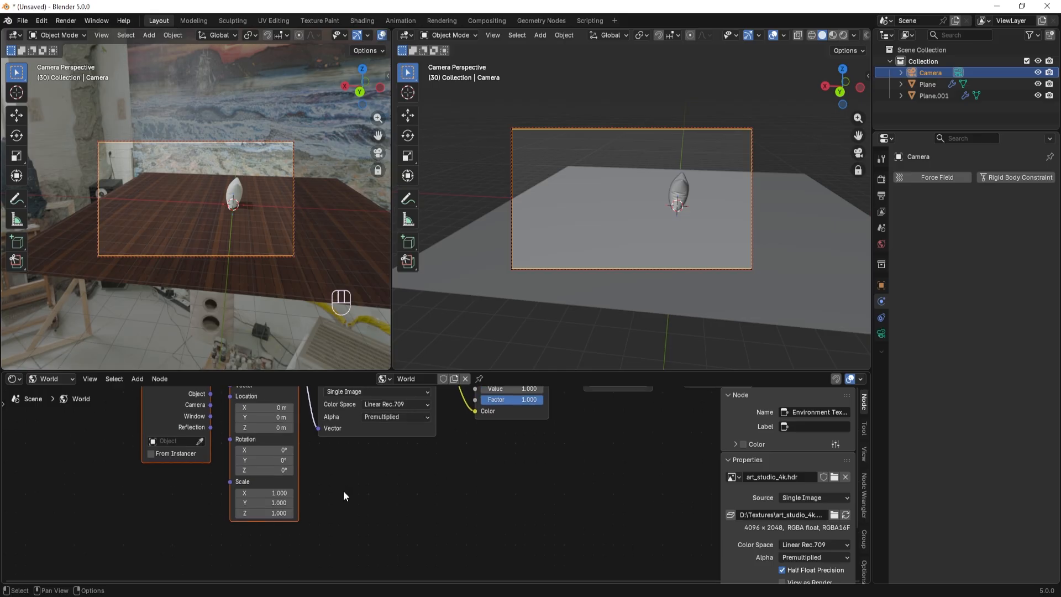
left_click_drag(273, 470, 557, 469)
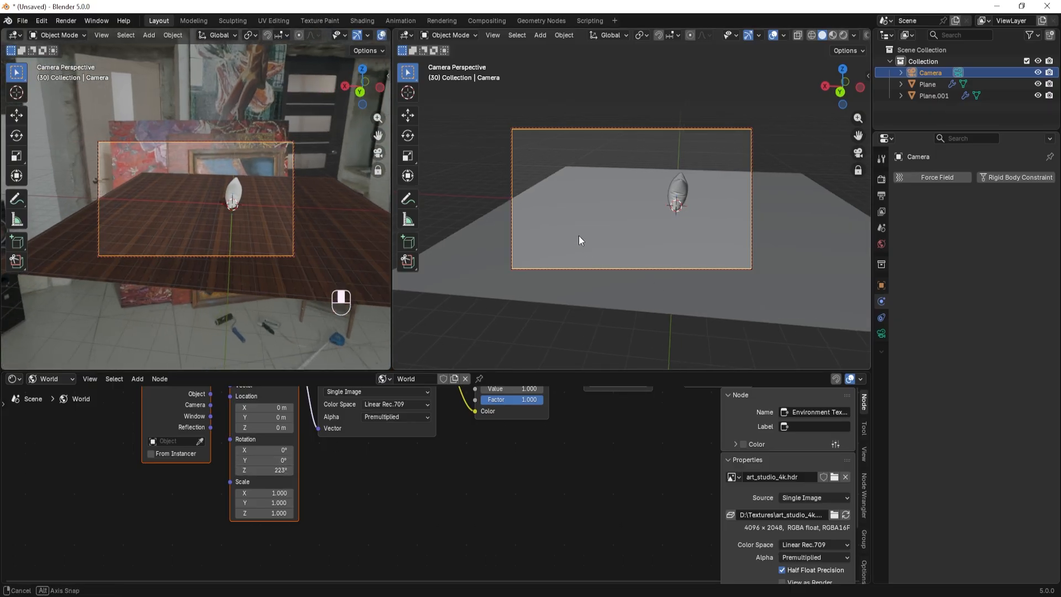
Step: Orbit the camera to face the pillow's broad side and disable Camera to View in the solid-shaded viewport
middle_click_drag(578, 235, 691, 224)
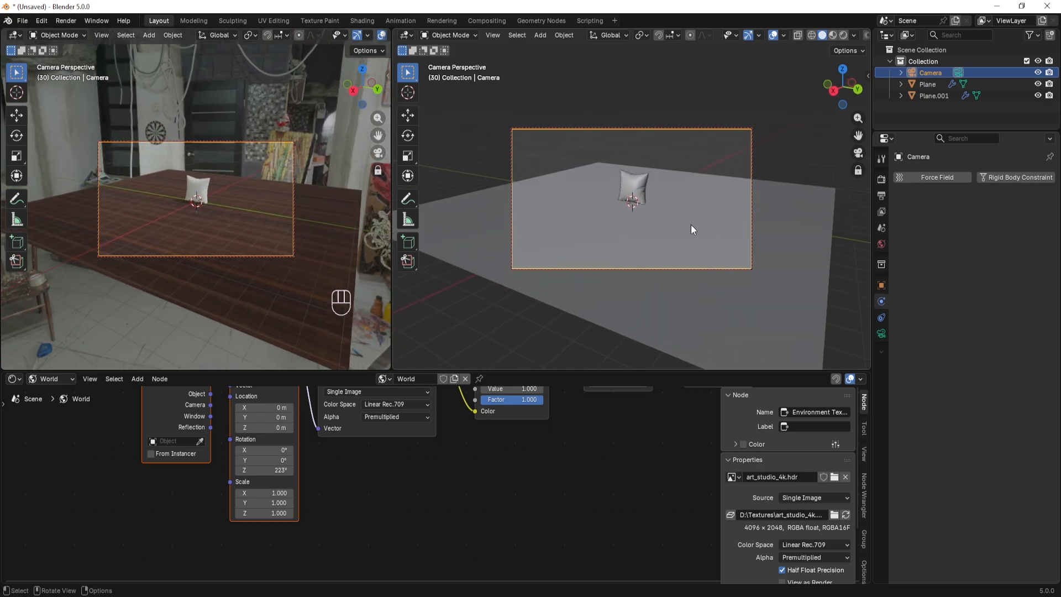
left_click(867, 75)
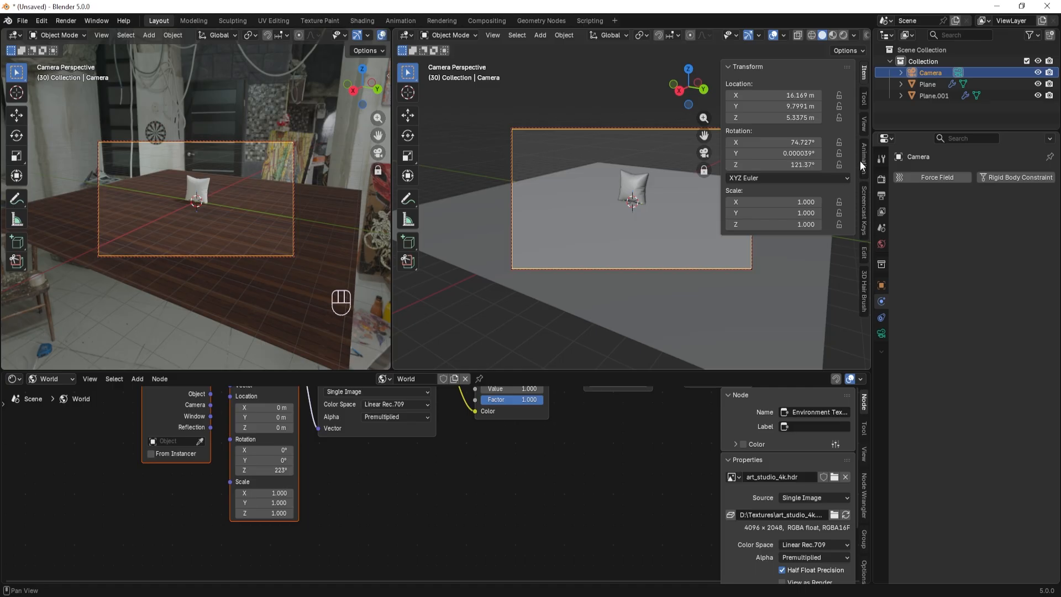
left_click(863, 125)
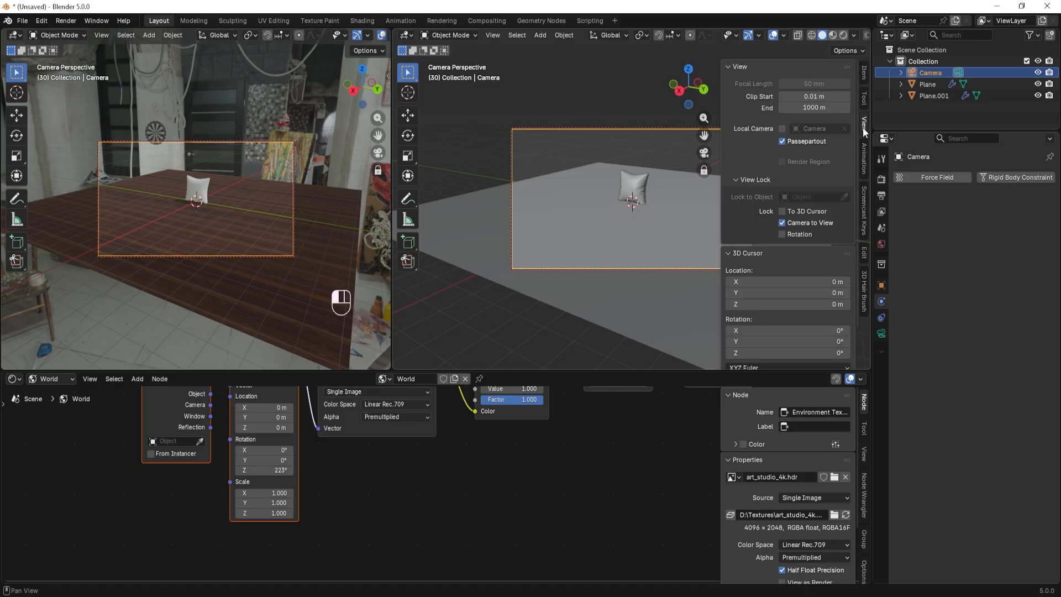
left_click(782, 223)
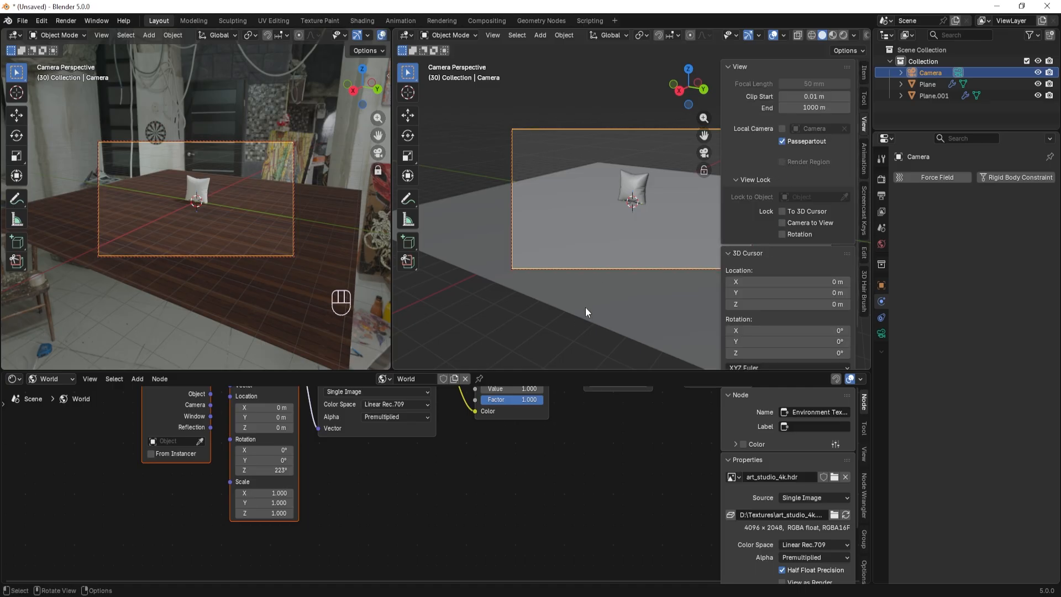
key("n")
Step: Set the HDRI Mapping node's Z rotation to 532° and reframe the camera closer on the pillow
left_click_drag(265, 469, 445, 470)
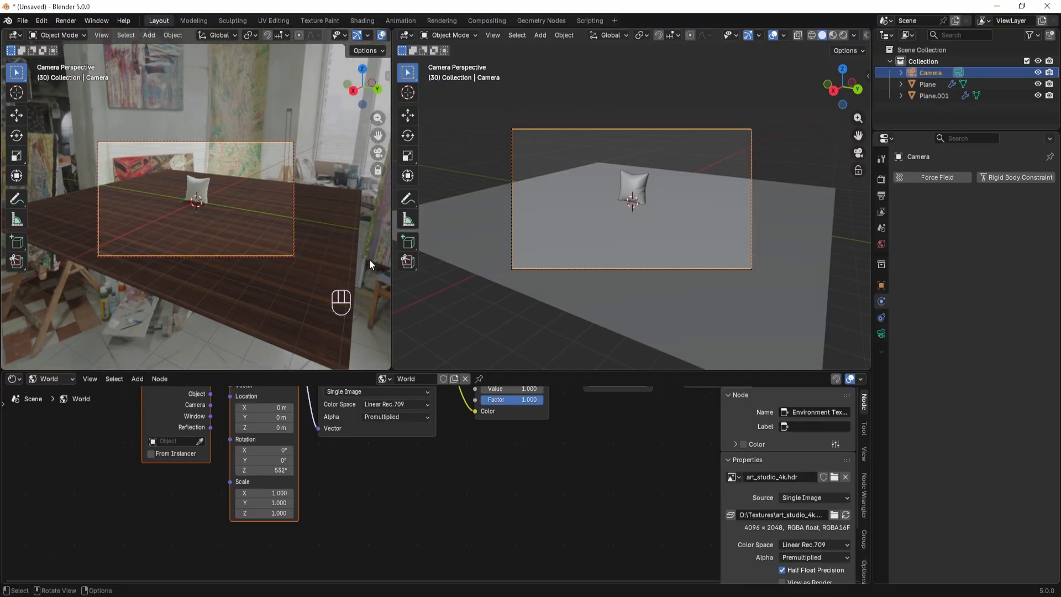
scroll(223, 211, "up", 5)
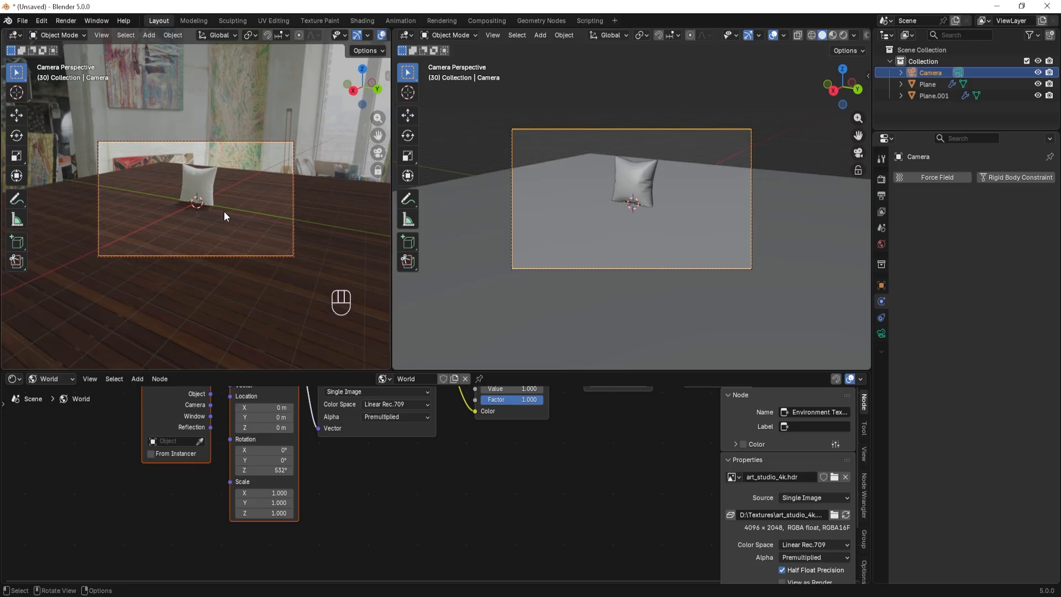
middle_click_drag(236, 210, 303, 232, "shift")
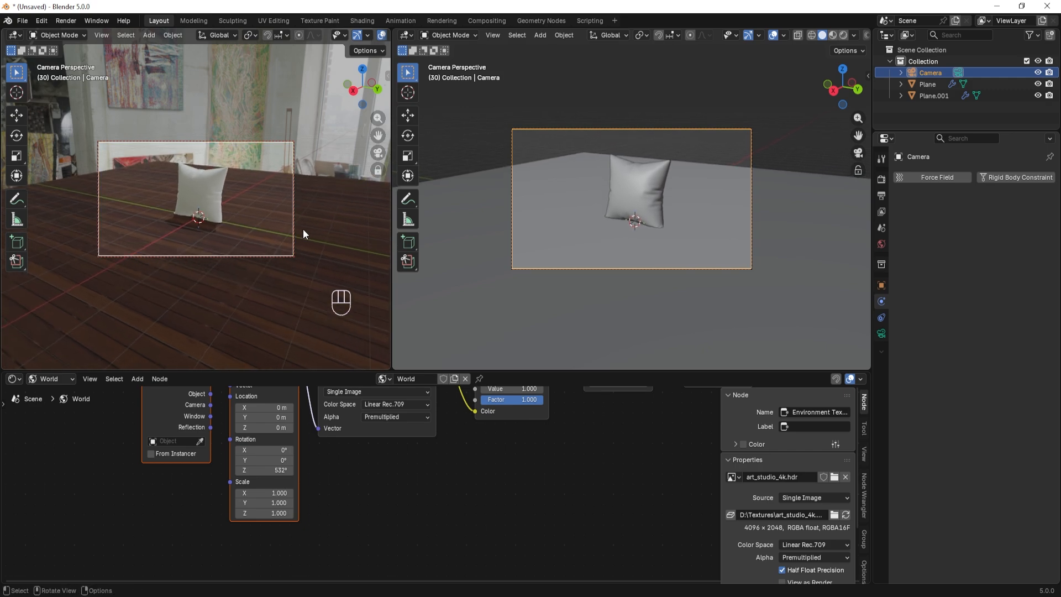
Step: Leave the camera view in the solid-shaded viewport and switch its shading to Material Preview
scroll(625, 257, "down", 2)
scroll(625, 254, "down", 1)
middle_click_drag(680, 274, 641, 286)
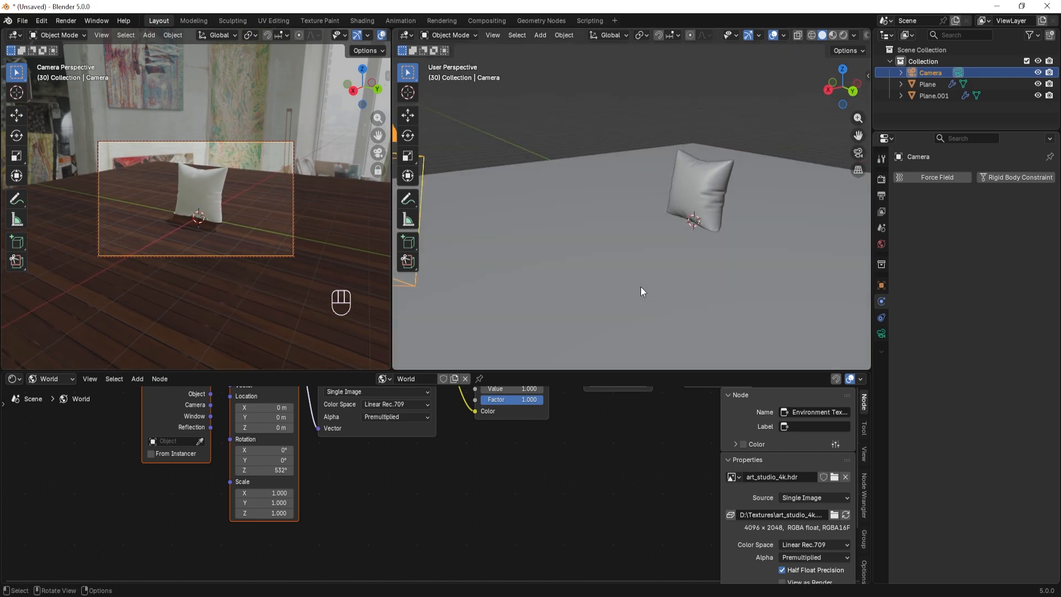
scroll(641, 287, "down", 1)
left_click(833, 35)
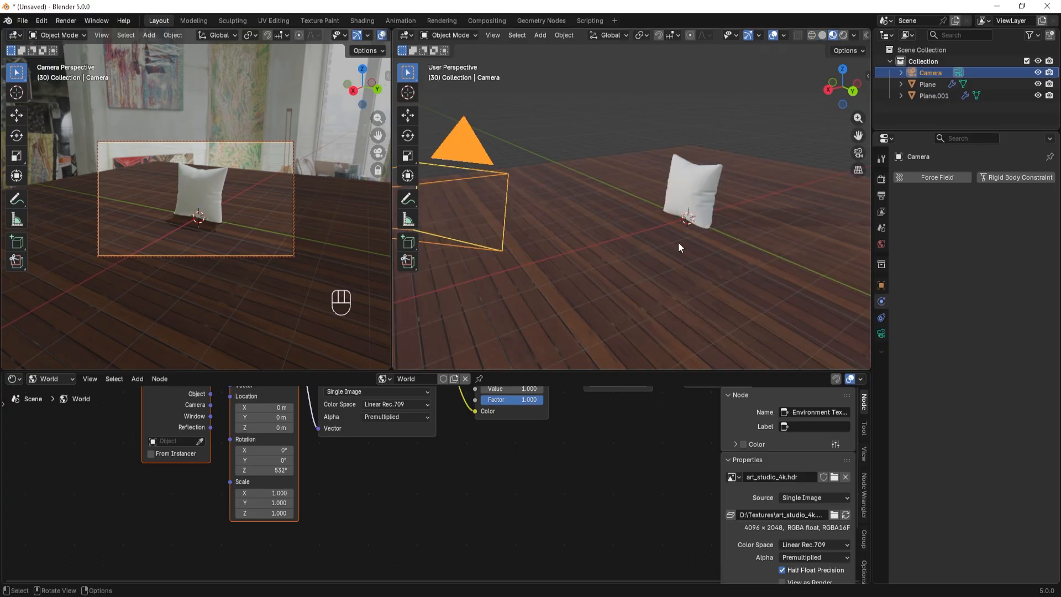
Step: Select the pillow, set the shader editor to Object, and create a new material for it
scroll(678, 242, "up", 2)
left_click(715, 191)
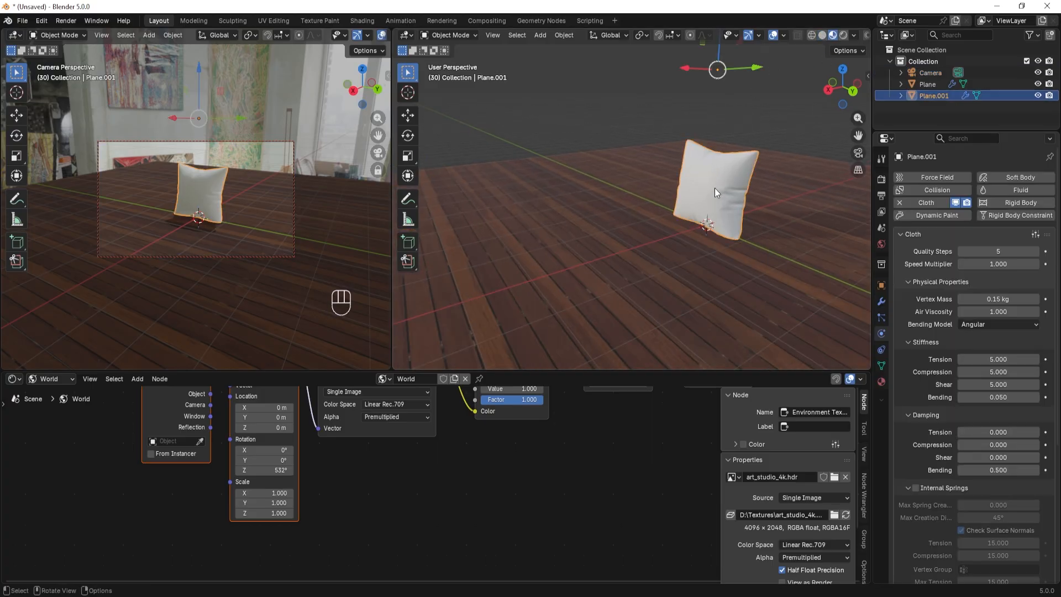
left_click(42, 380)
left_click(48, 394)
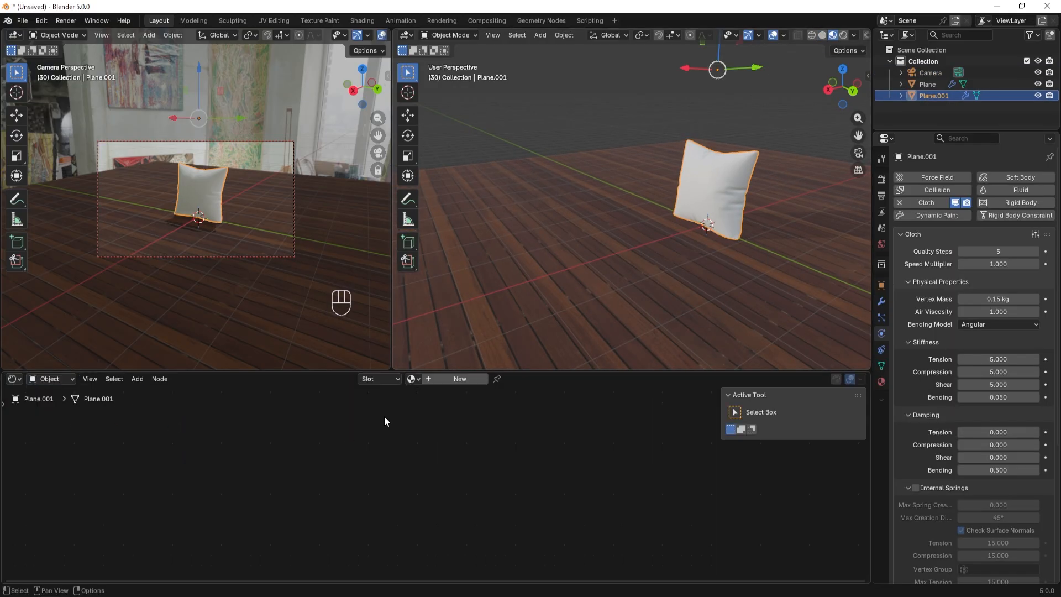
left_click(450, 379)
left_click_drag(405, 438, 469, 414)
Step: Add the gingham_check_diff_2k.jpg image to the pillow material and connect its Color output to the Principled BSDF Base Color
left_click(257, 456)
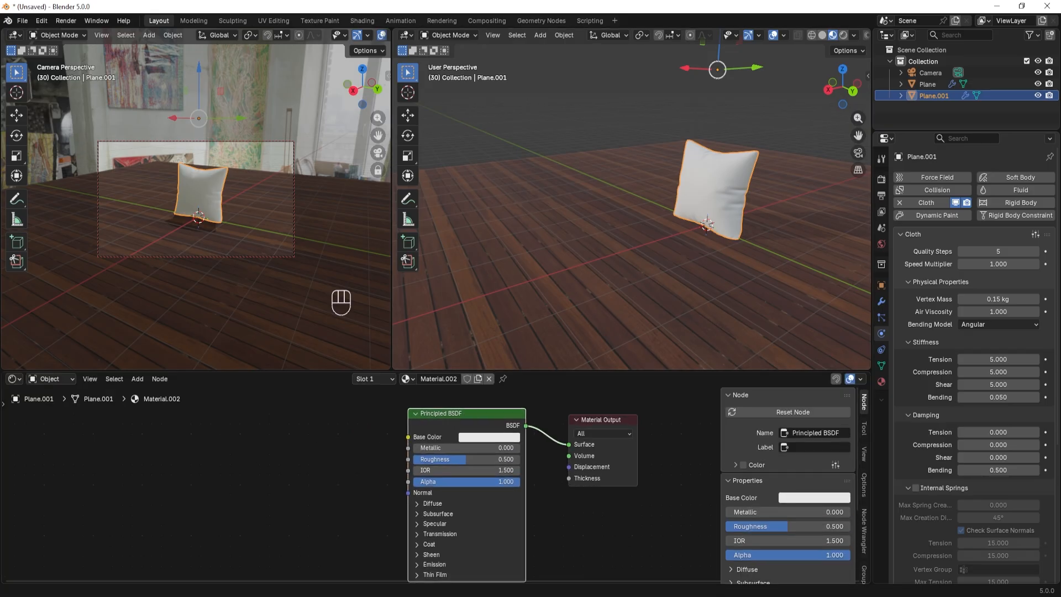
left_click_drag(312, 460, 287, 464)
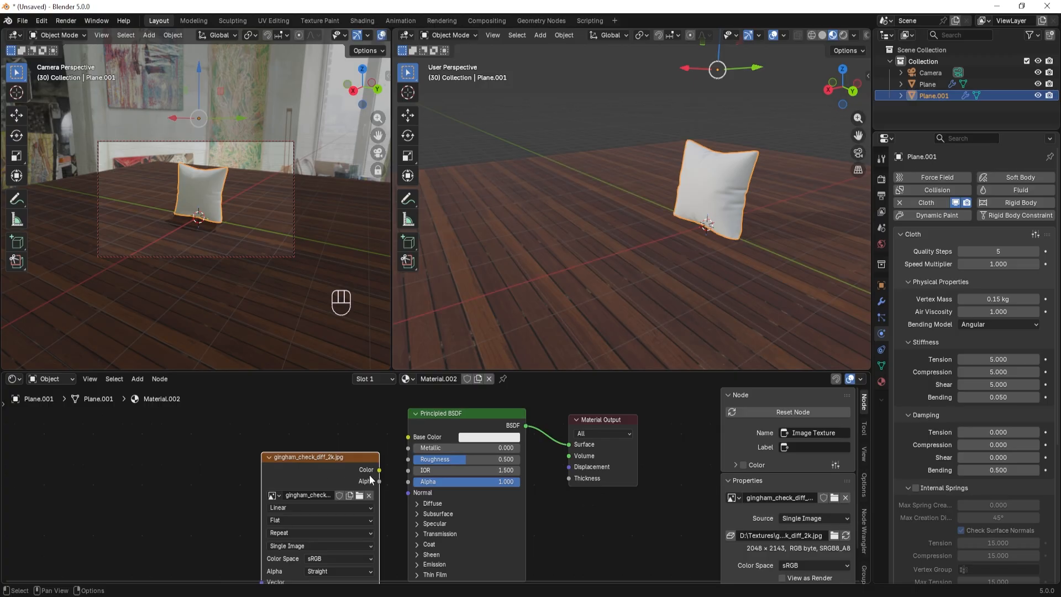
left_click_drag(378, 469, 407, 437)
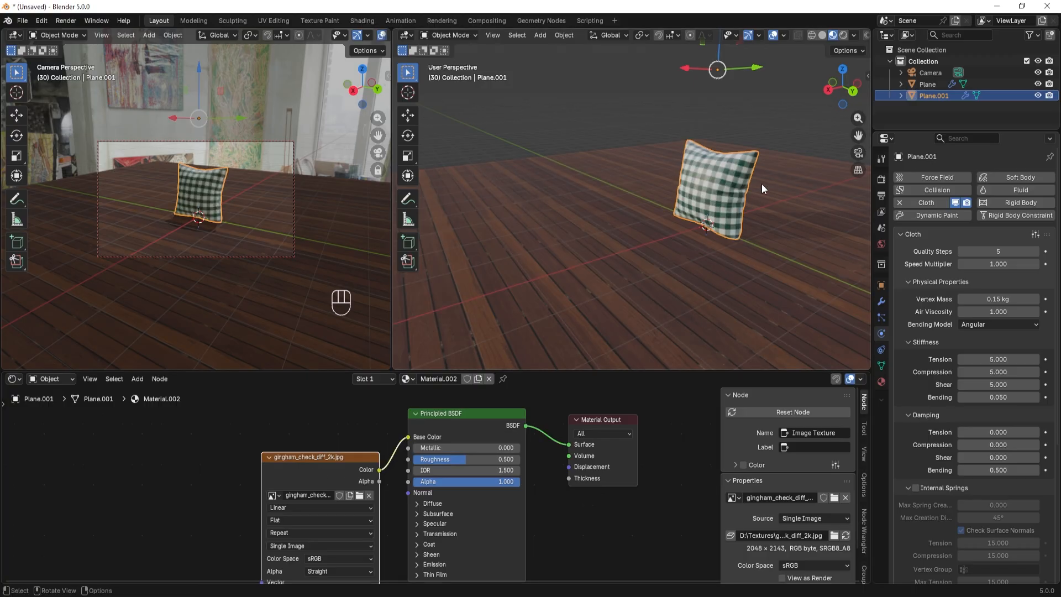
Step: Set the pillow material's Roughness to 1.000 and add linked Texture Coordinate and Mapping nodes before the gingham texture
left_click_drag(470, 460, 516, 461)
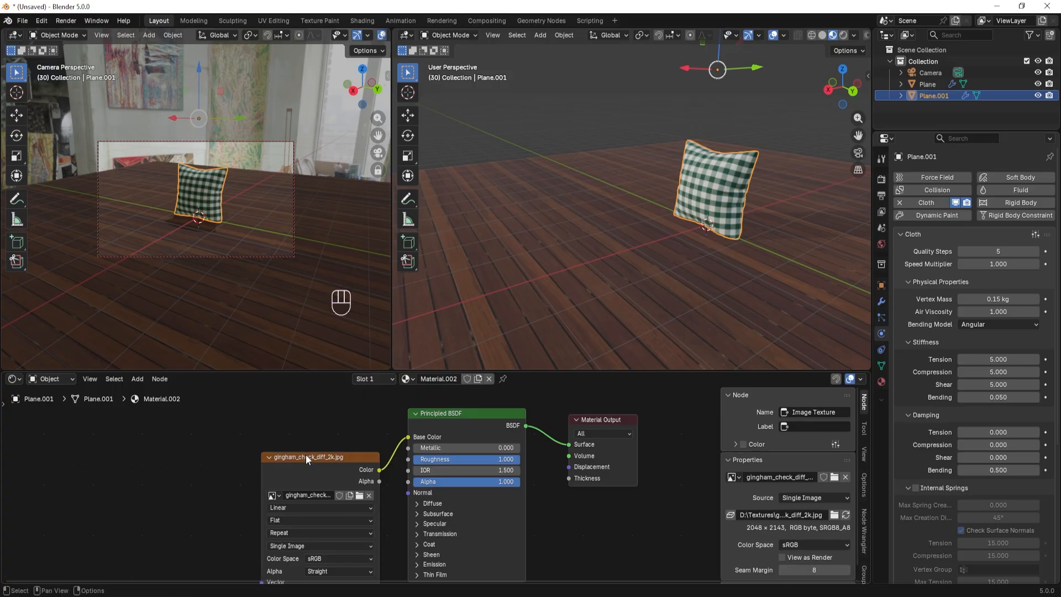
left_click_drag(306, 454, 307, 422)
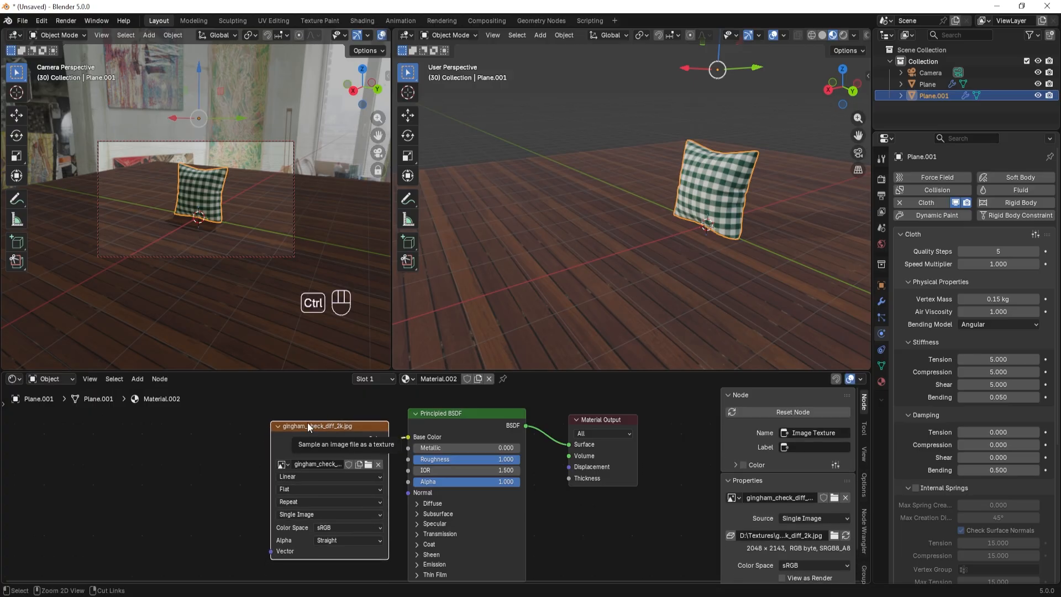
key("ctrl+t")
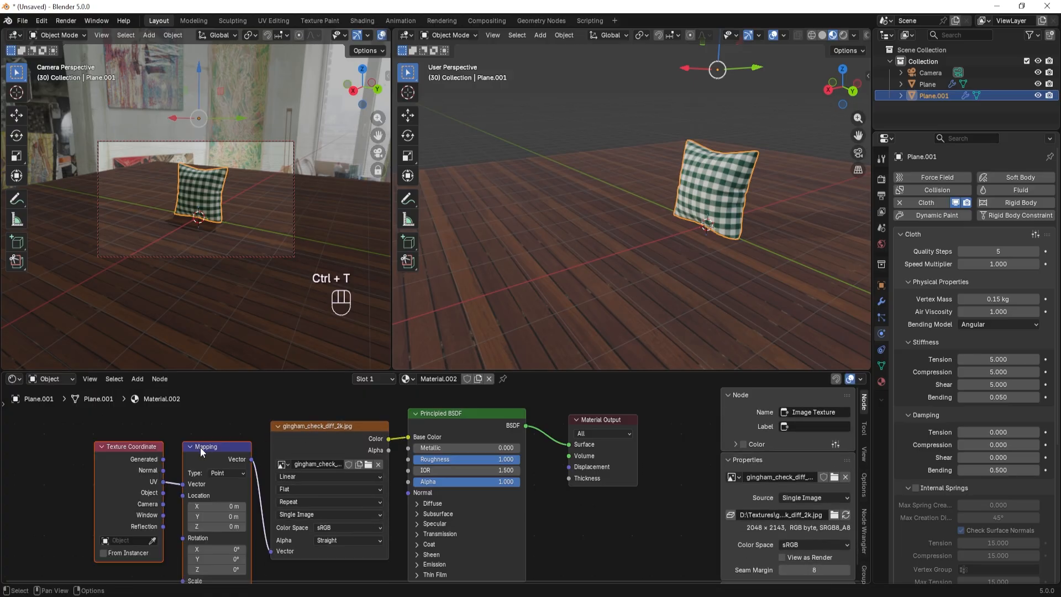
scroll(193, 540, "down", 2)
middle_click_drag(755, 217, 618, 297)
scroll(663, 204, "up", 3)
scroll(625, 213, "up", 3)
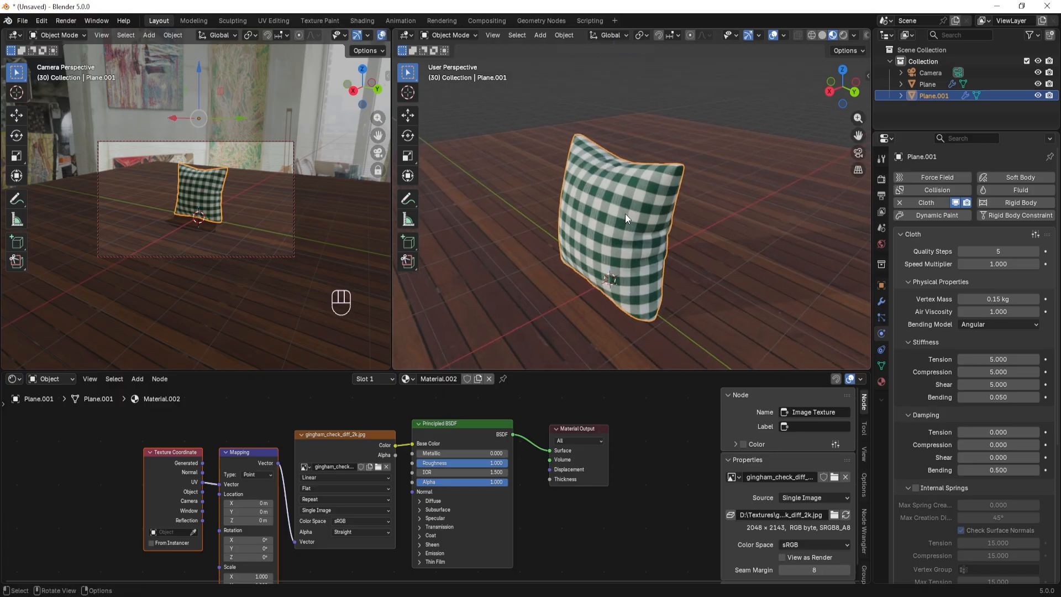
Step: Set the Mapping node's Scale to 3 on X, Y and Z for the gingham texture
scroll(624, 213, "up", 1)
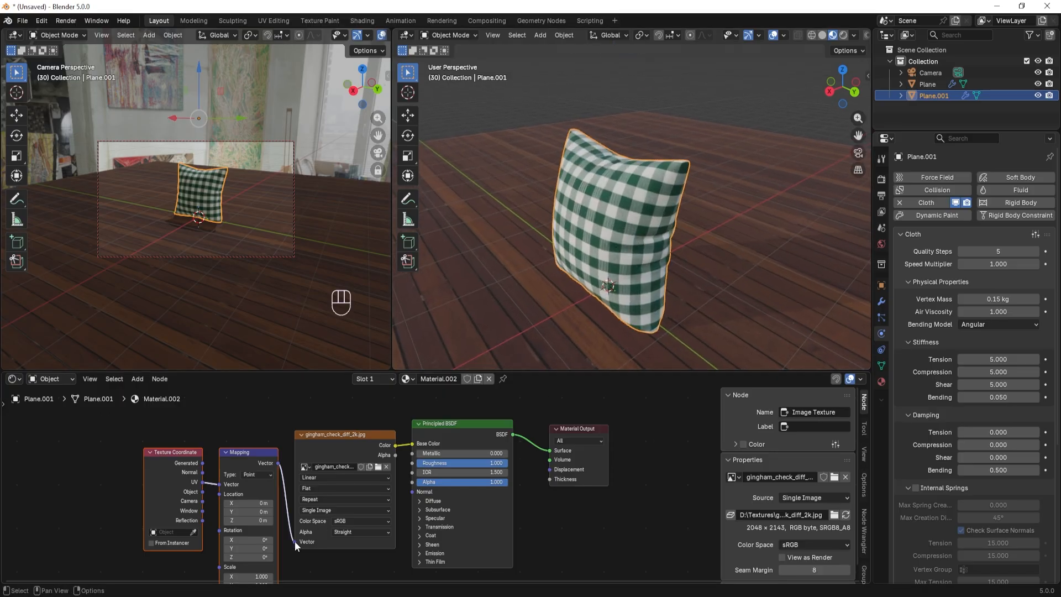
middle_click_drag(250, 583, 243, 506)
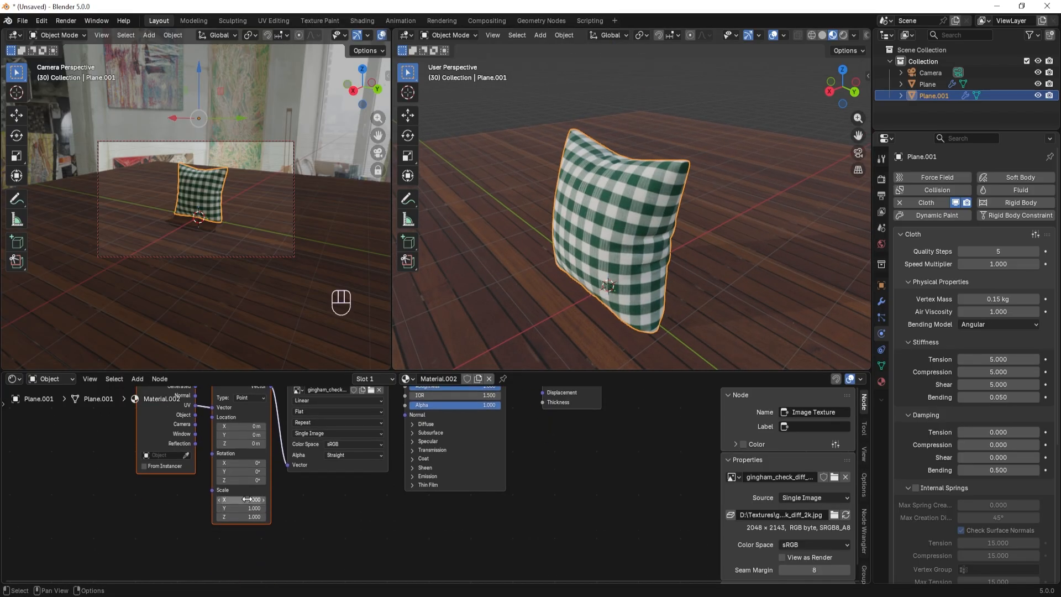
left_click_drag(250, 499, 249, 517)
type("3")
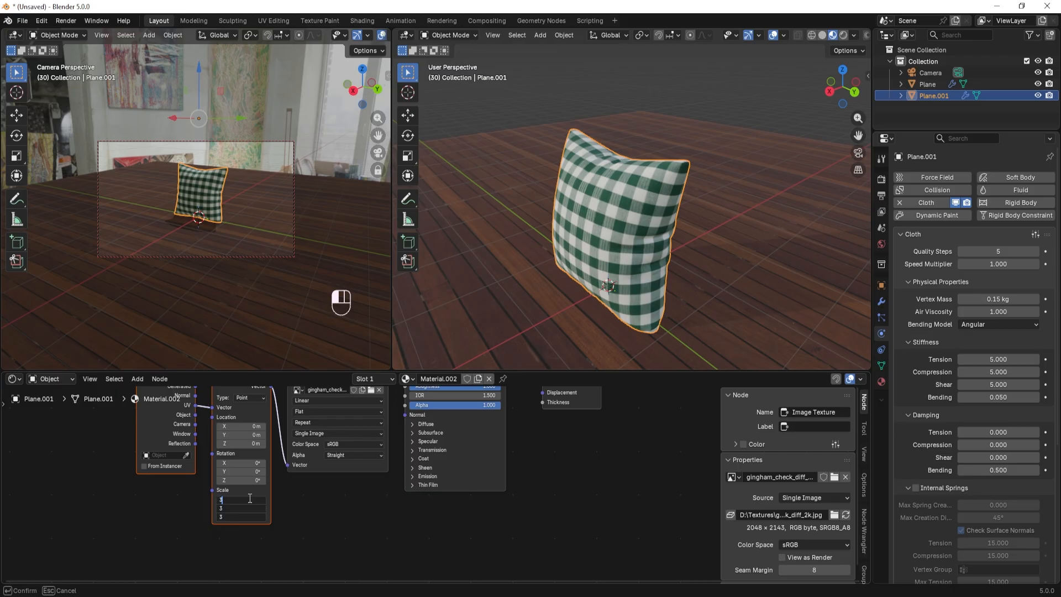
key("Return")
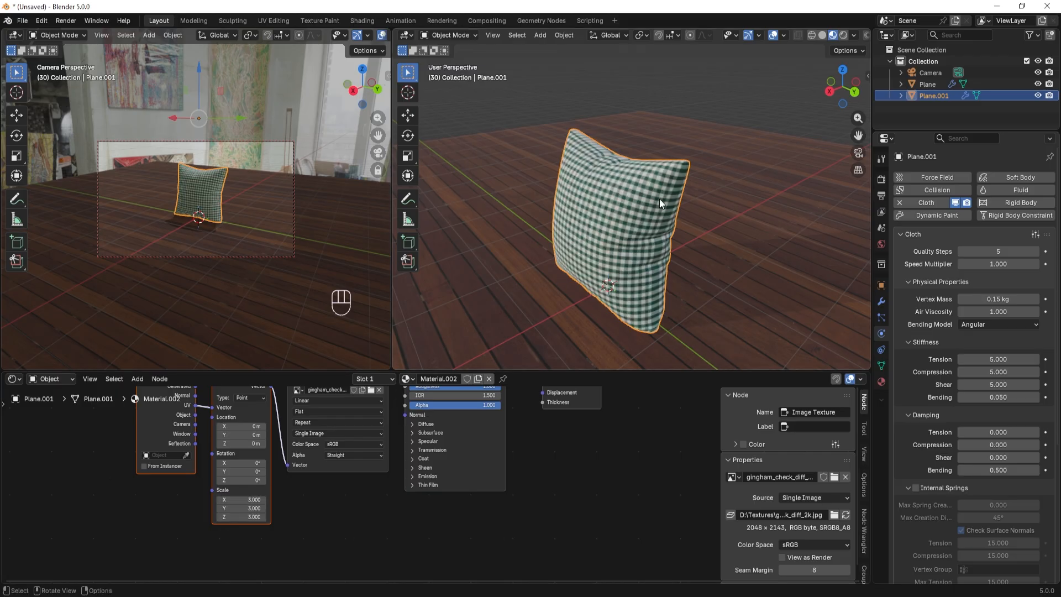
Step: Examine the rescaled gingham pattern up close along the pillow's edge from several angles
middle_click_drag(721, 211, 666, 221)
middle_click_drag(569, 202, 568, 201, "shift")
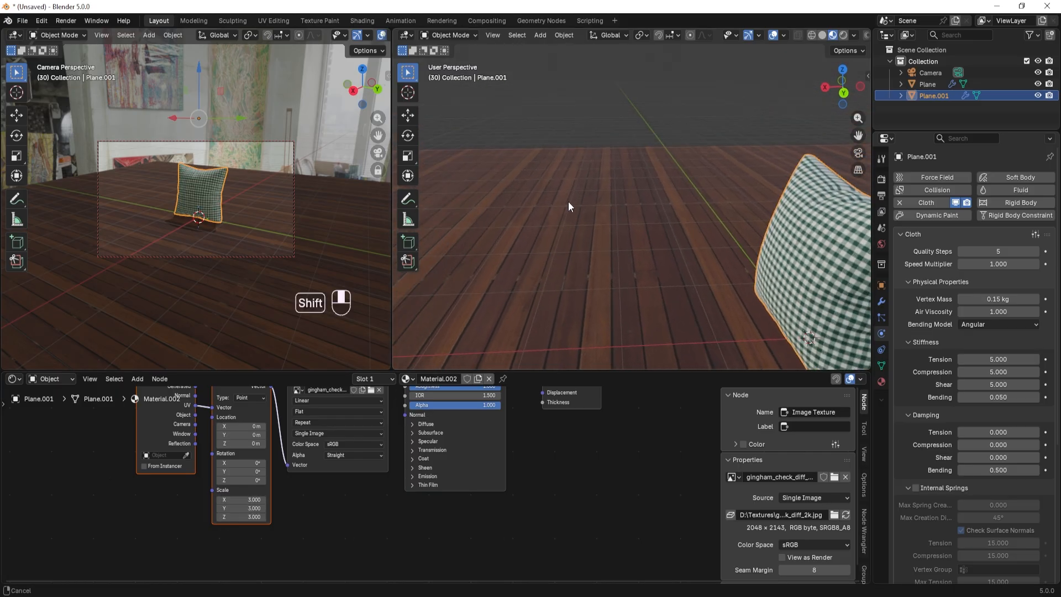
scroll(770, 235, "down", 5)
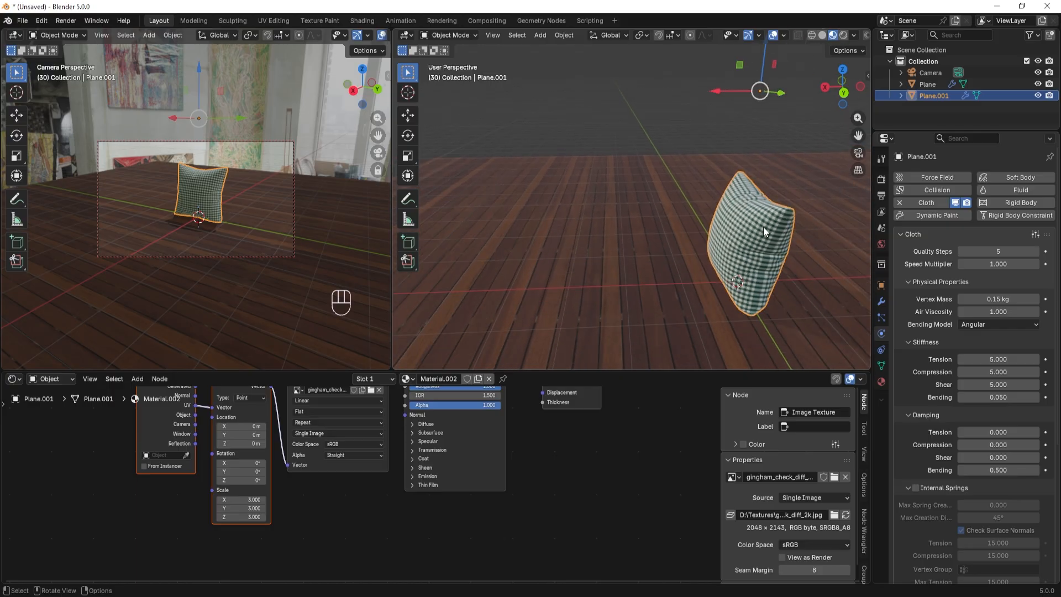
middle_click_drag(764, 227, 658, 210, "shift")
scroll(817, 199, "up", 4)
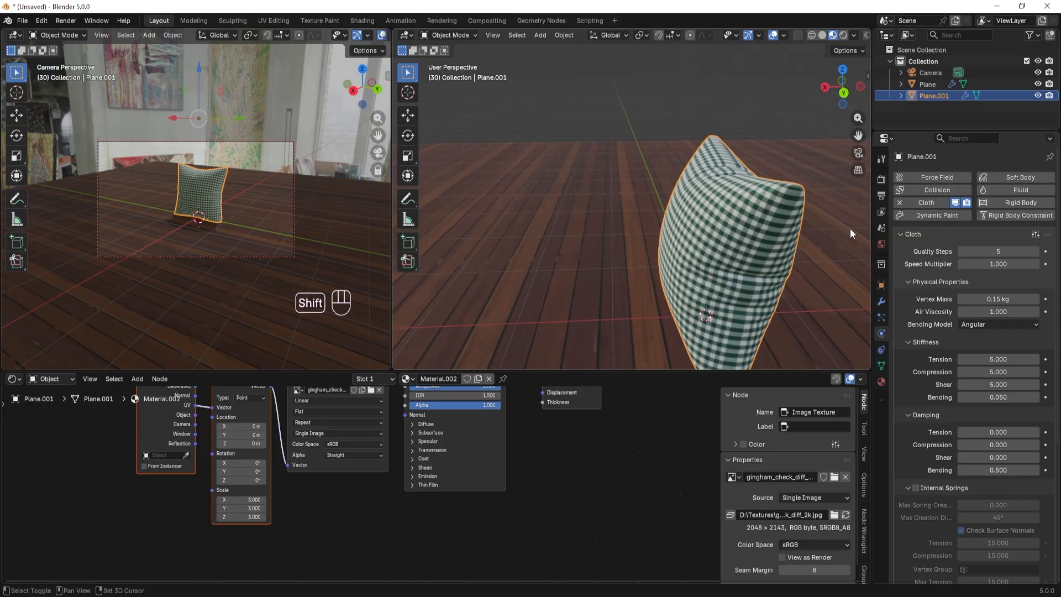
middle_click_drag(850, 234, 704, 194, "shift")
middle_click_drag(747, 234, 725, 217, "shift")
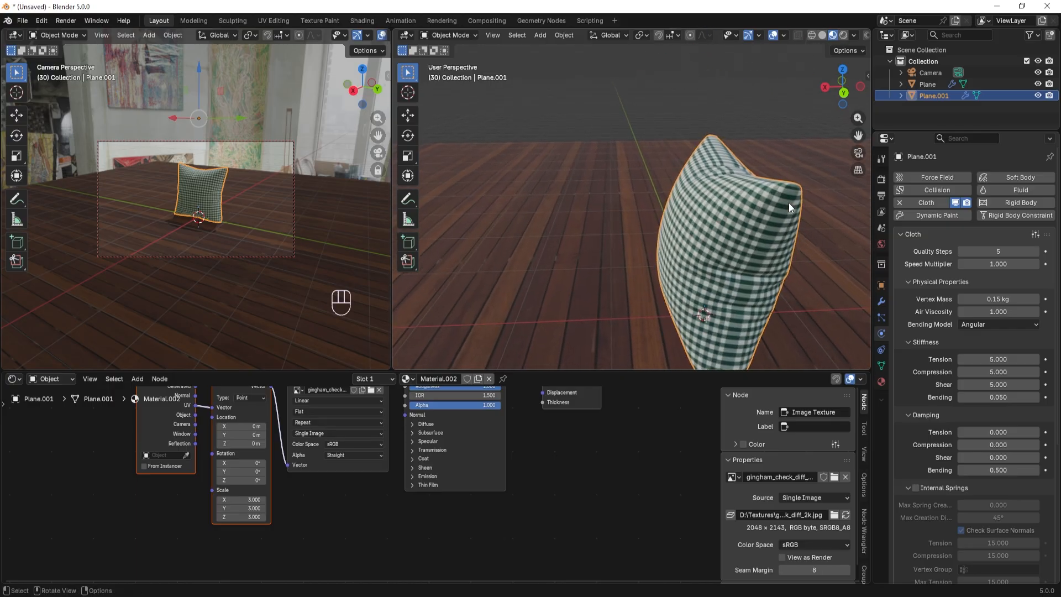
scroll(730, 247, "up", 5)
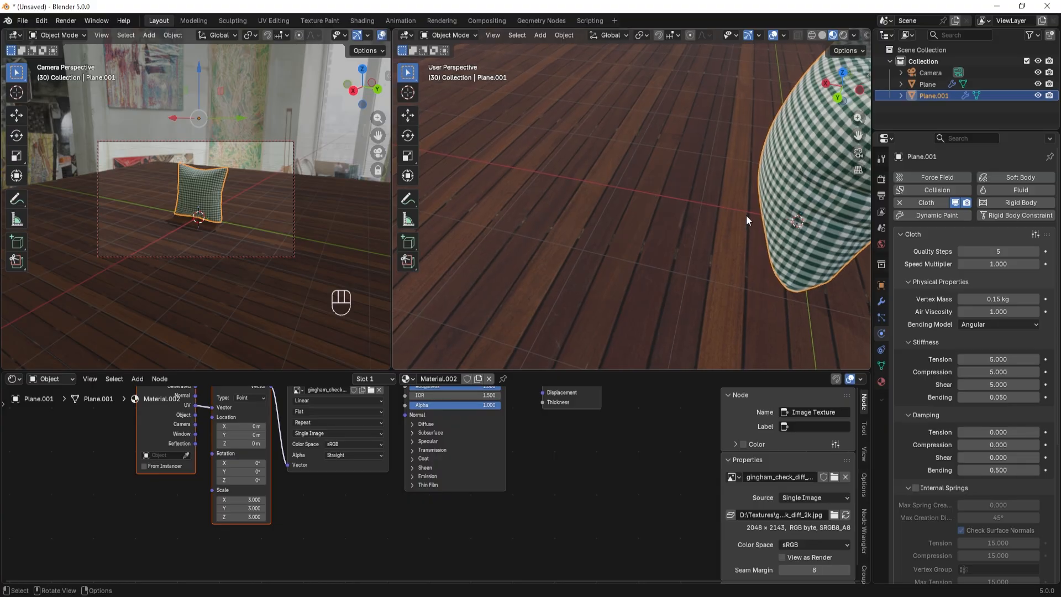
scroll(740, 209, "down", 2)
Step: Inspect the pillow's folds in Solid shading, then return the viewport to Material Preview
left_click(822, 35)
mouse_move(603, 154)
middle_mouse_down("shift")
mouse_move(568, 158)
mouse_move(850, 161)
middle_mouse_up("shift")
scroll(753, 121, "up", 4)
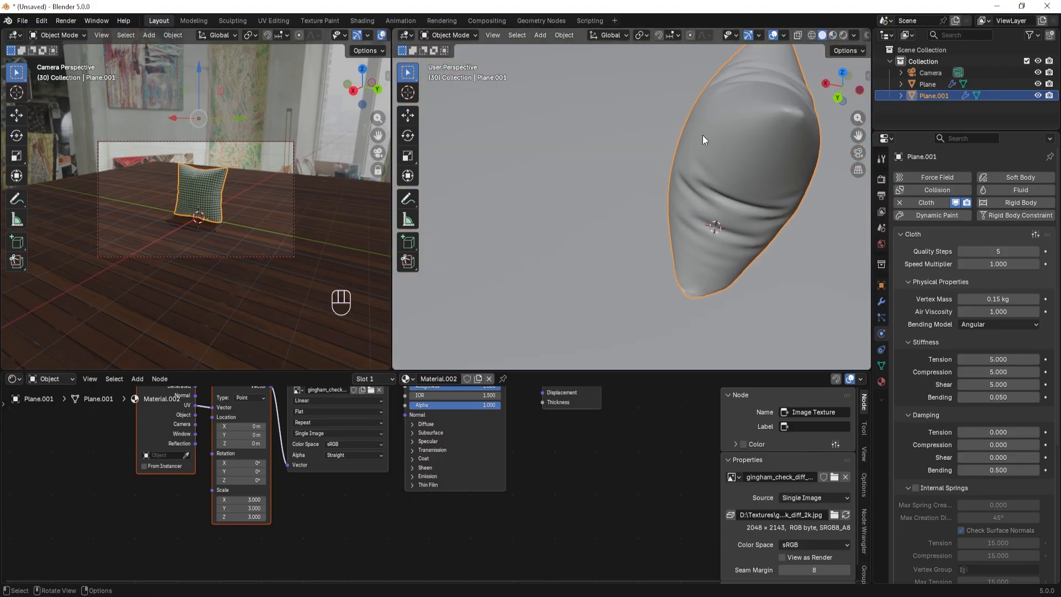
middle_click_drag(704, 139, 700, 142, "shift")
left_click(833, 35)
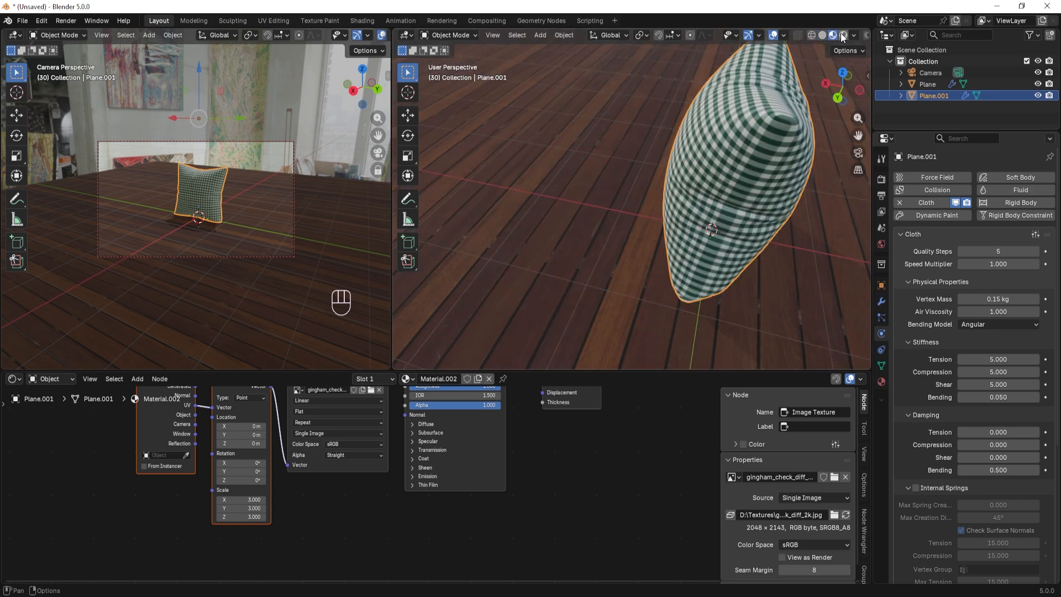
left_click(842, 35)
left_click(833, 35)
Step: Examine how the gingham checks run across the narrow side and corner of the pillow
scroll(698, 164, "down", 1)
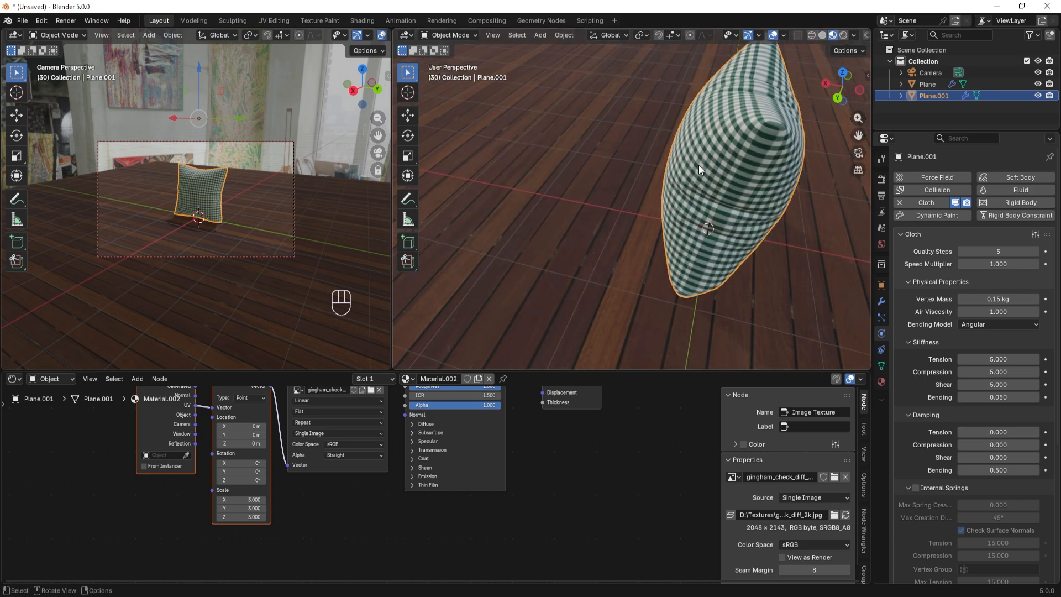
scroll(695, 168, "down", 4)
middle_click_drag(695, 167, 727, 173)
scroll(661, 197, "up", 5)
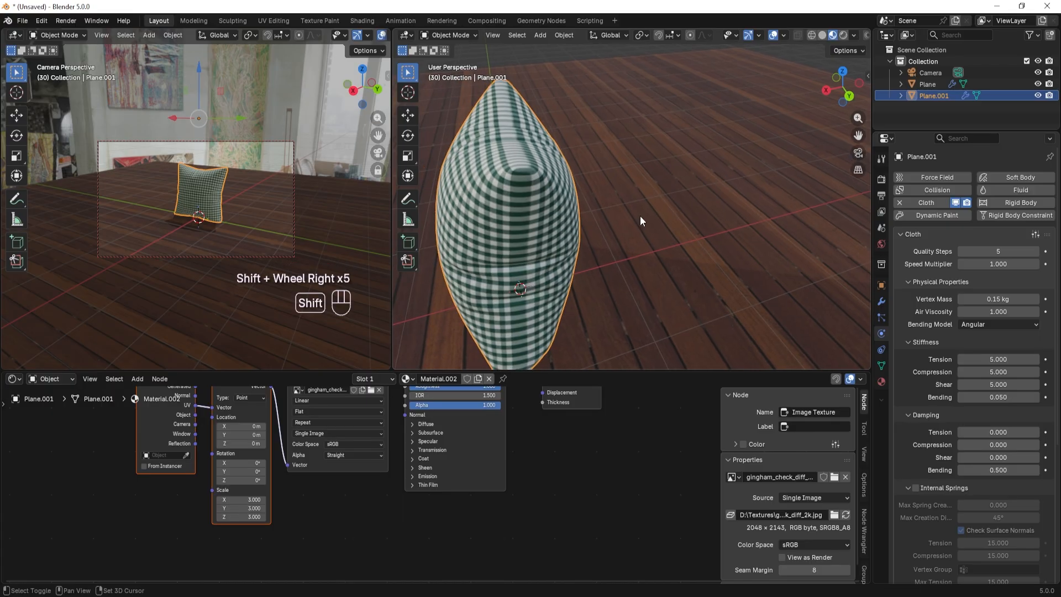
scroll(640, 216, "right", 2, "shift")
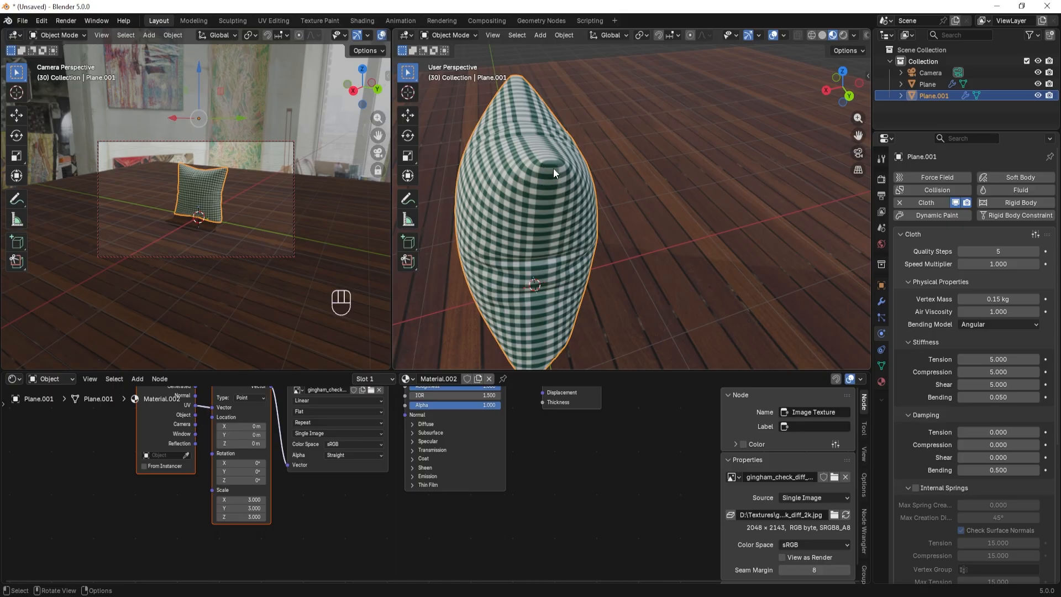
scroll(531, 191, "down", 3)
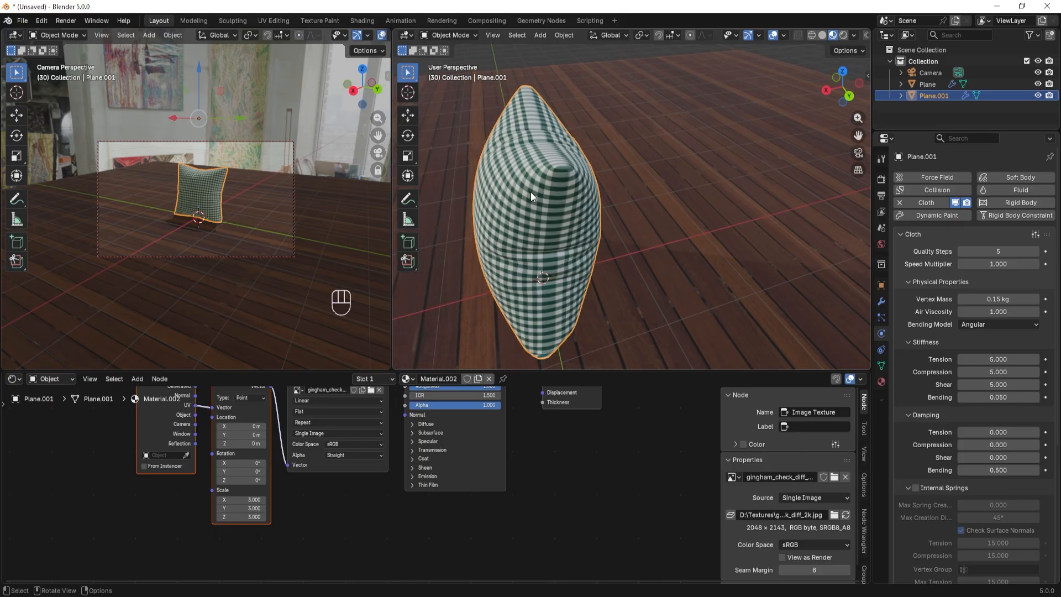
mouse_move(531, 191)
middle_mouse_down()
mouse_move(556, 192)
mouse_move(541, 182)
middle_mouse_up()
scroll(541, 230, "up", 4)
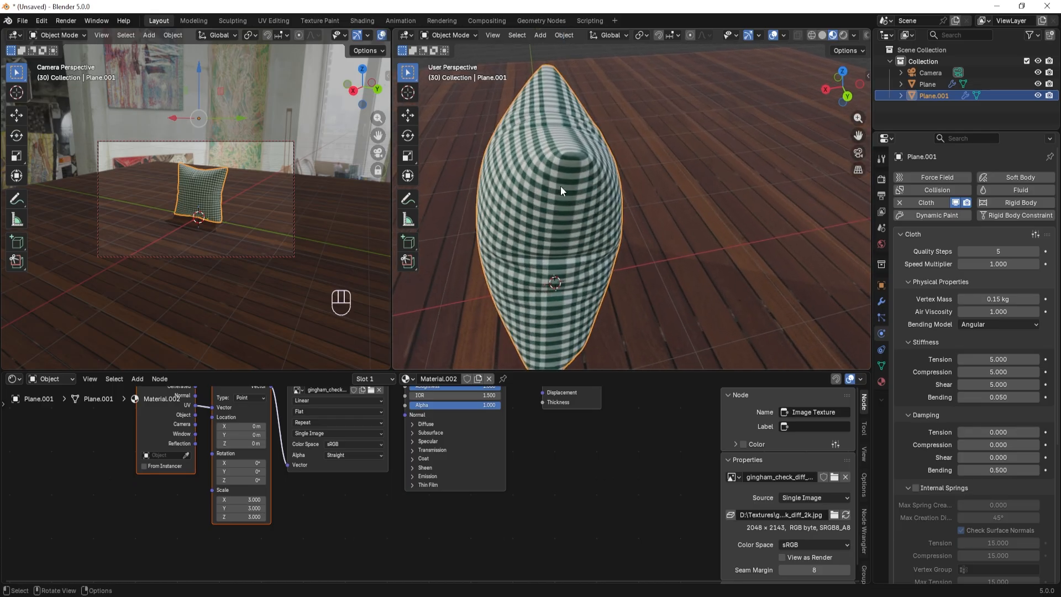
Step: Enter Edit Mode on the pillow and examine the texture stretching along the thin side strip of its mesh
key("Tab")
scroll(560, 186, "down", 6)
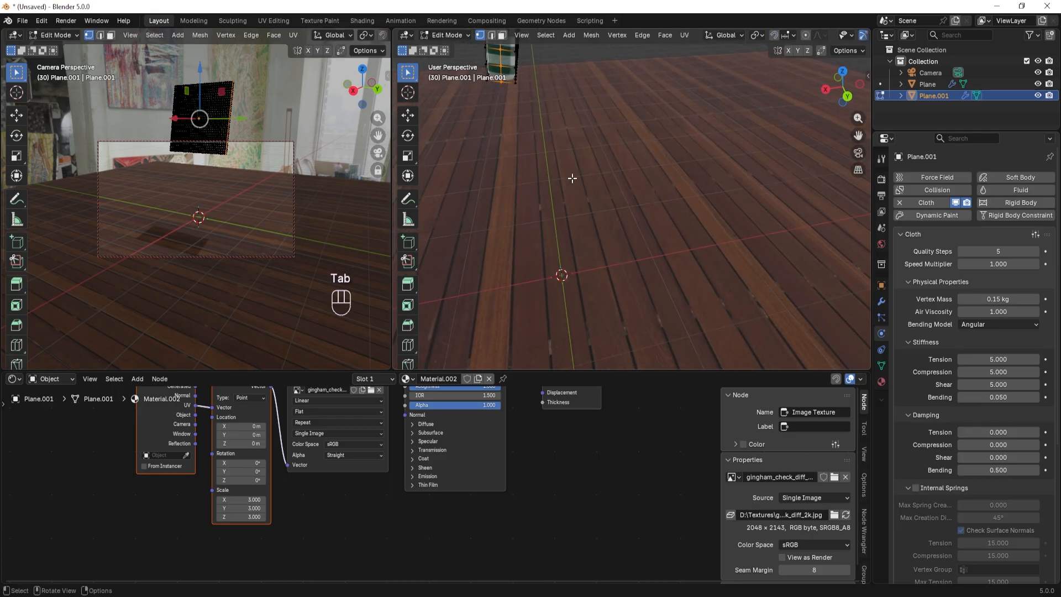
middle_click_drag(580, 157, 676, 140, "shift")
scroll(557, 219, "up", 4)
scroll(556, 218, "up", 2)
scroll(592, 188, "up", 4)
middle_click_drag(560, 190, 557, 182, "shift")
scroll(557, 181, "right", 4, "shift")
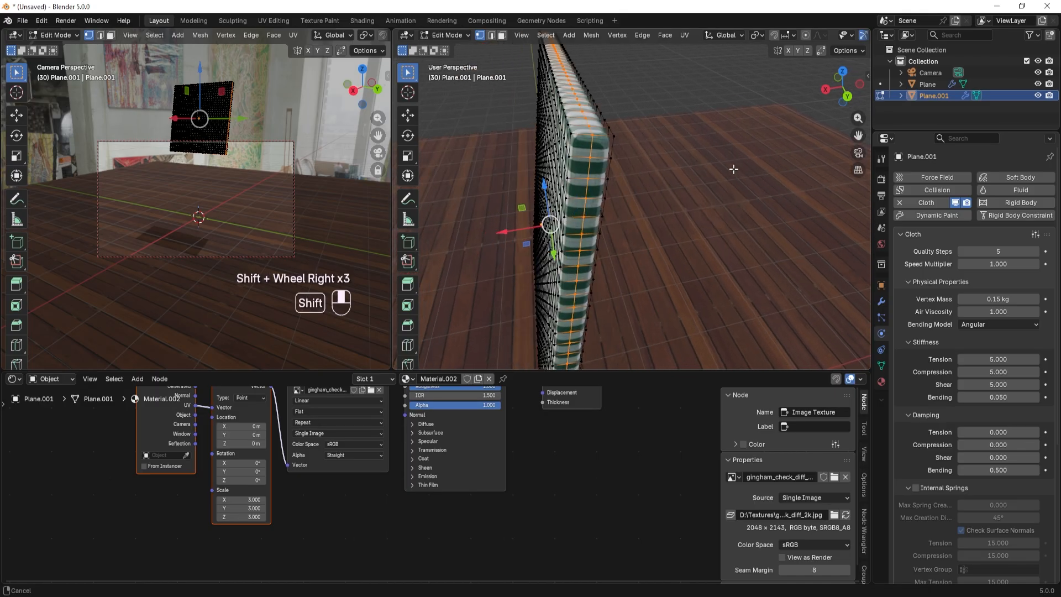
scroll(628, 191, "up", 3)
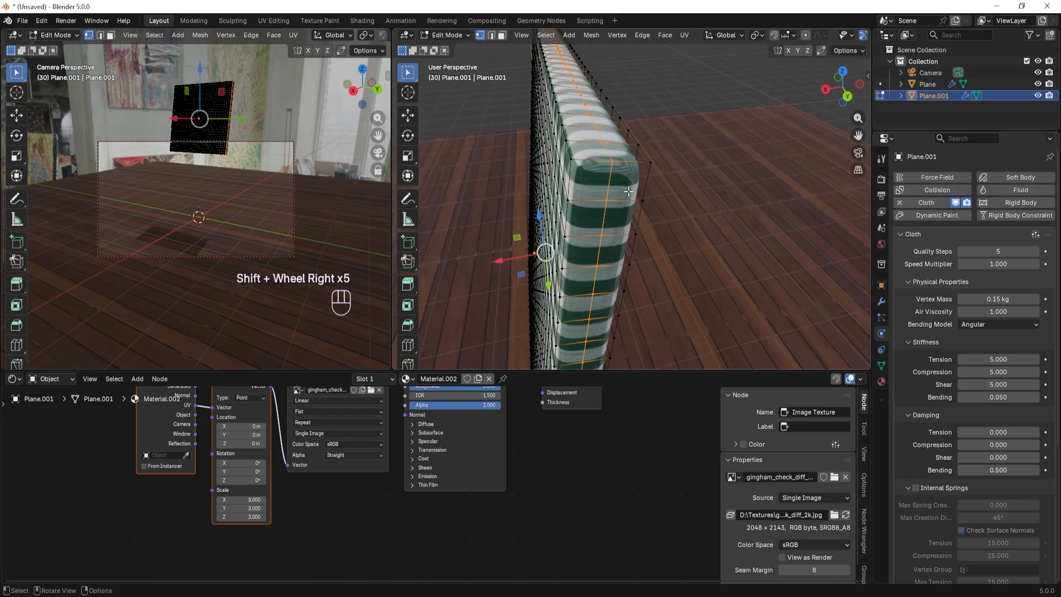
scroll(590, 176, "up", 2)
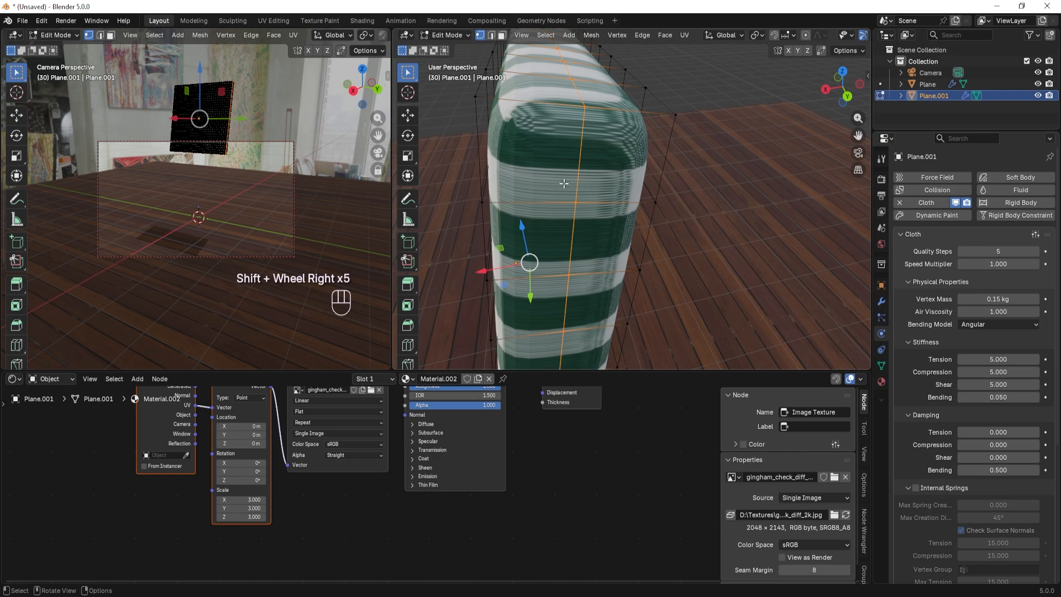
scroll(564, 162, "down", 4)
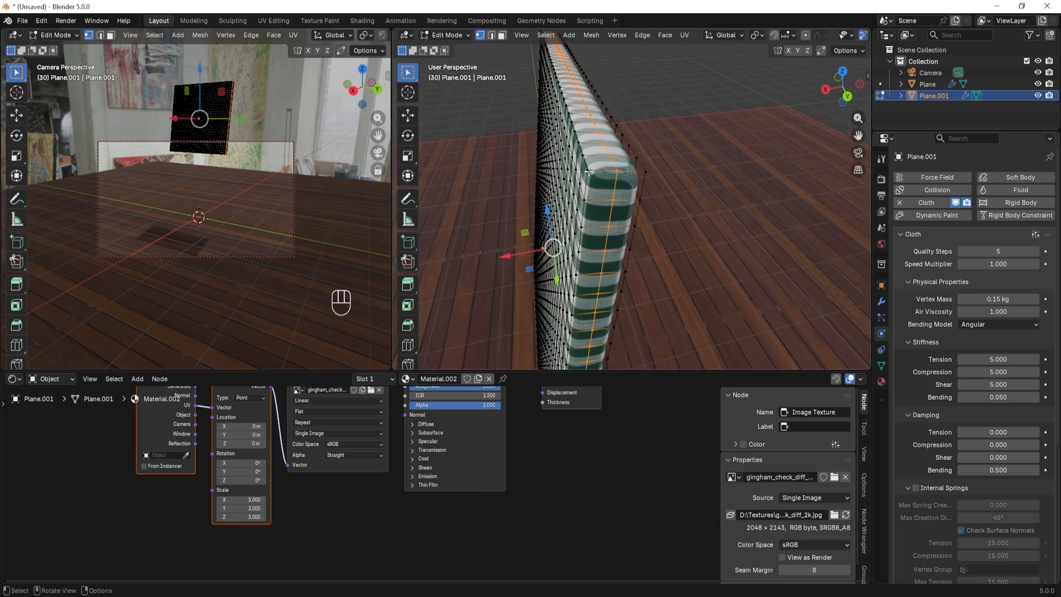
middle_click_drag(589, 171, 611, 181)
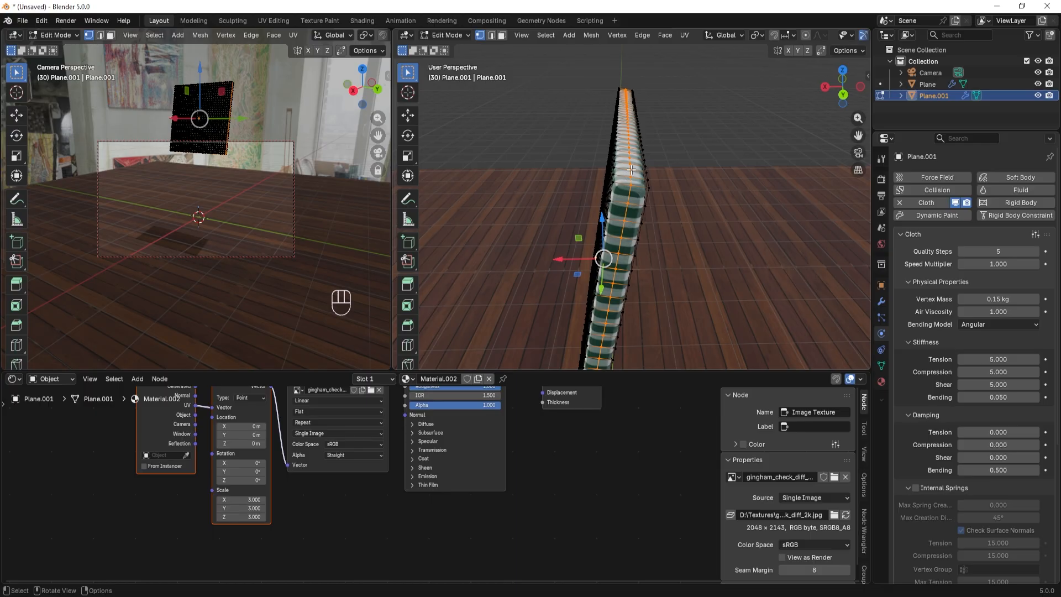
scroll(631, 169, "up", 1)
Step: Look through the UV mapping options for the selected side edge loop, including Mark Seam, and return to Object Mode
key("u")
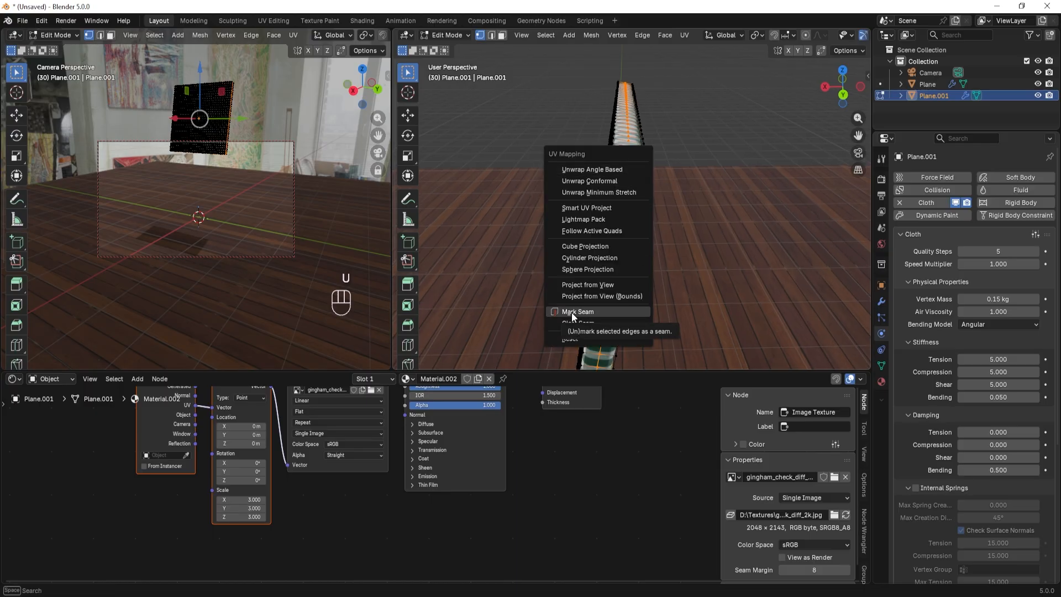
scroll(638, 226, "up", 1)
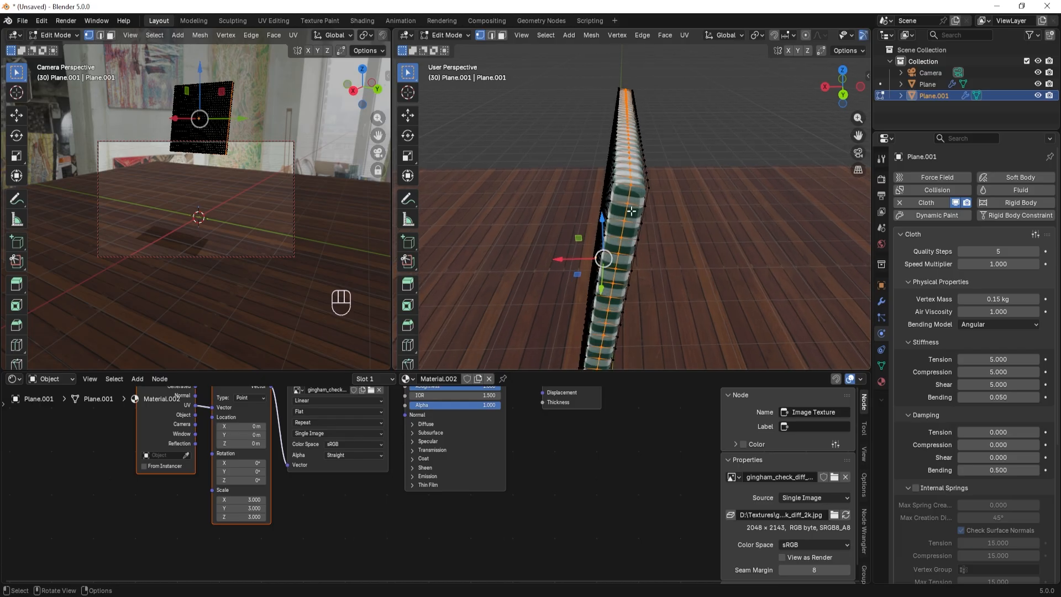
scroll(632, 269, "down", 6)
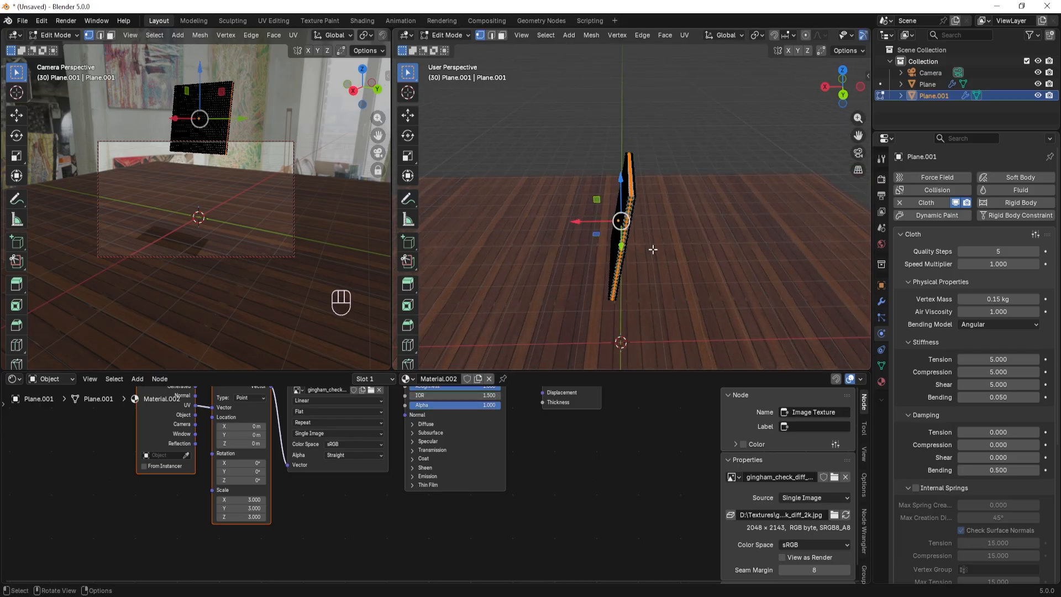
key("Tab")
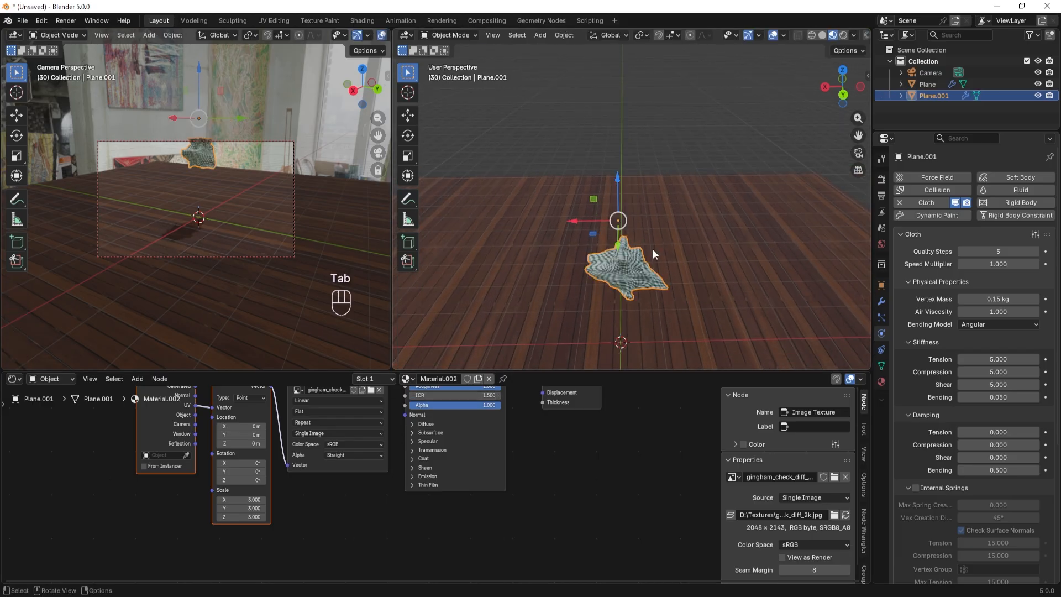
Step: Switch the shader editor area to the Timeline and advance the pillow's cloth simulation to frame 36
left_click(14, 379)
left_click(181, 422)
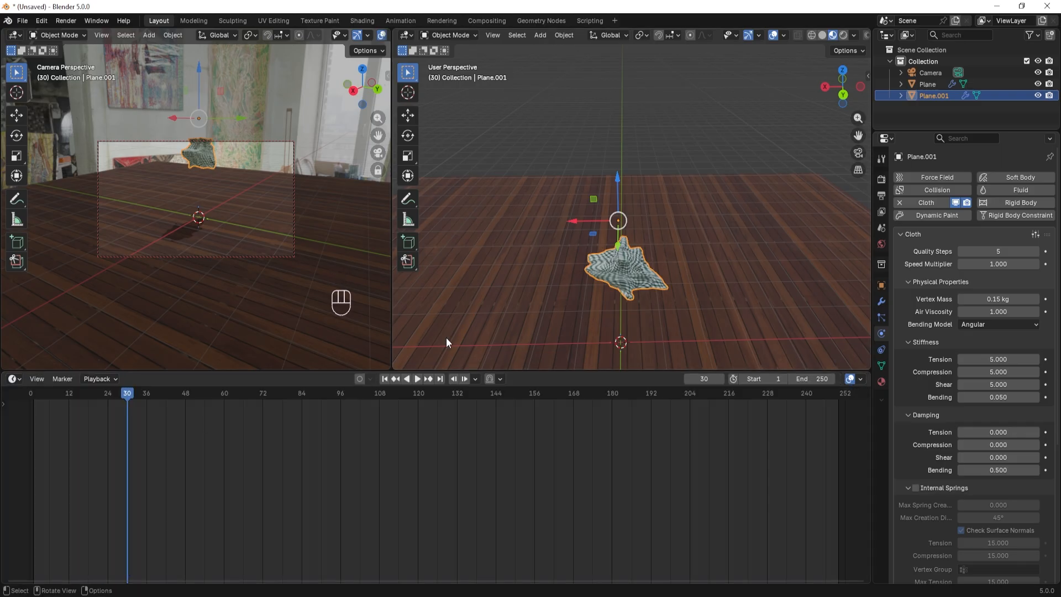
mouse_move(124, 394)
left_mouse_down()
mouse_move(34, 393)
mouse_move(124, 398)
left_mouse_up()
scroll(592, 292, "right", 5)
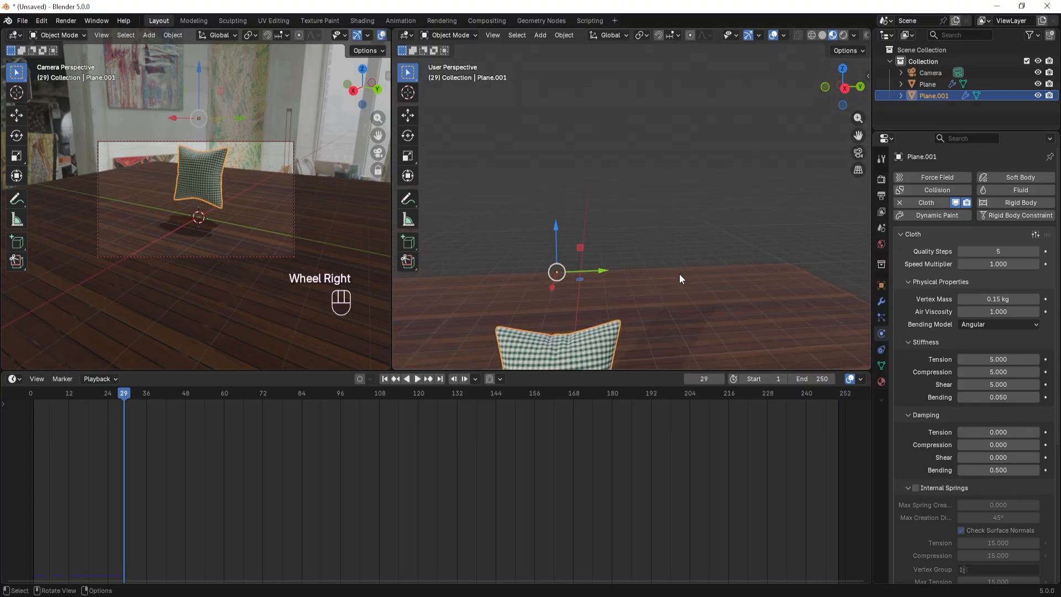
scroll(678, 274, "right", 8, "shift")
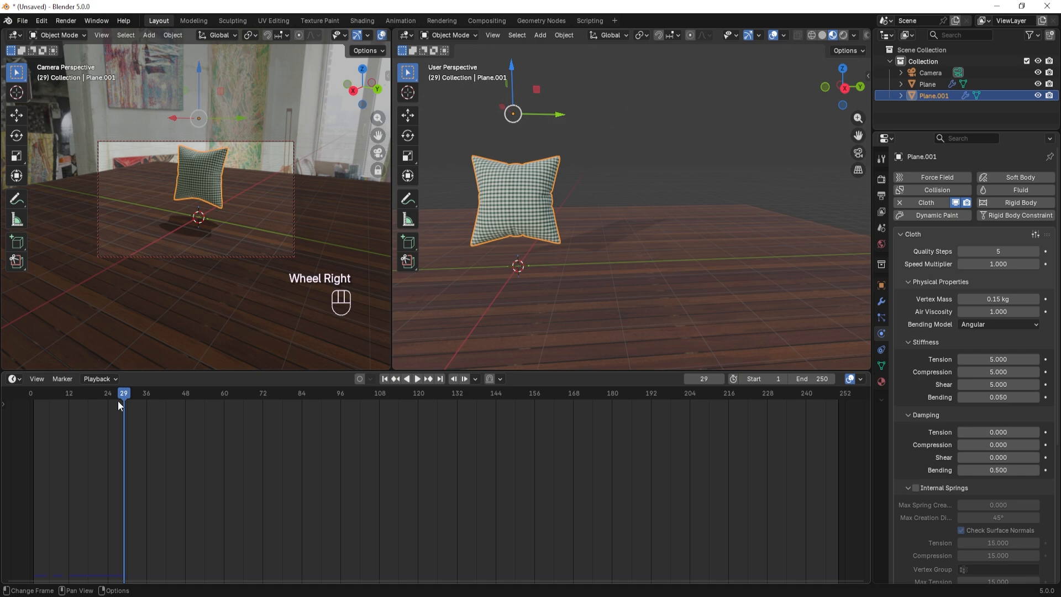
left_click_drag(119, 405, 147, 394)
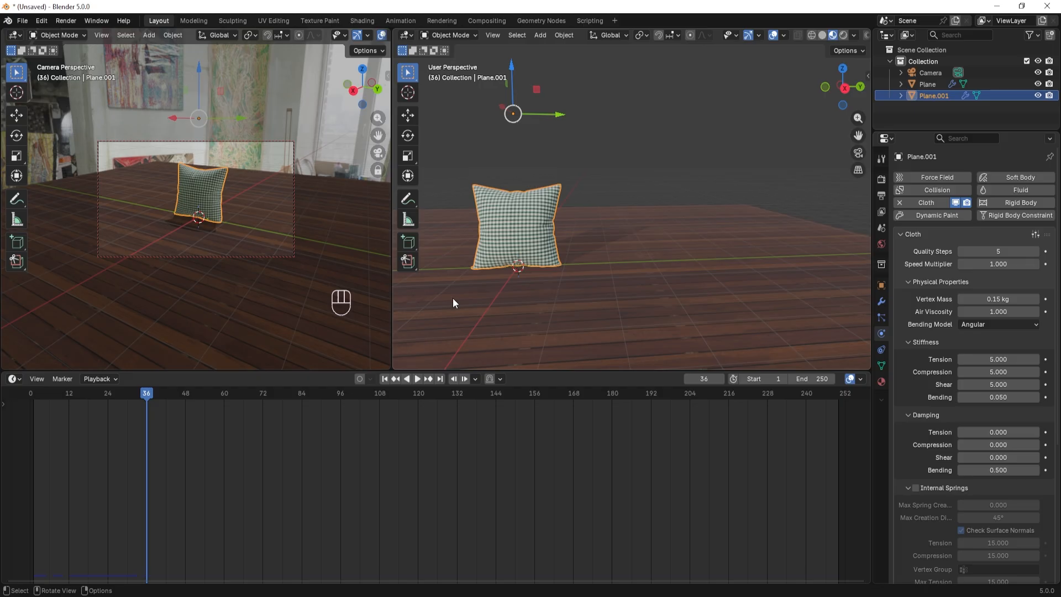
Step: Set the pillow's Subdivision modifier to viewport level 2 and display the pillow's modifier stack
middle_click_drag(452, 302, 810, 315)
scroll(715, 231, "up", 3)
middle_click_drag(718, 272, 724, 284)
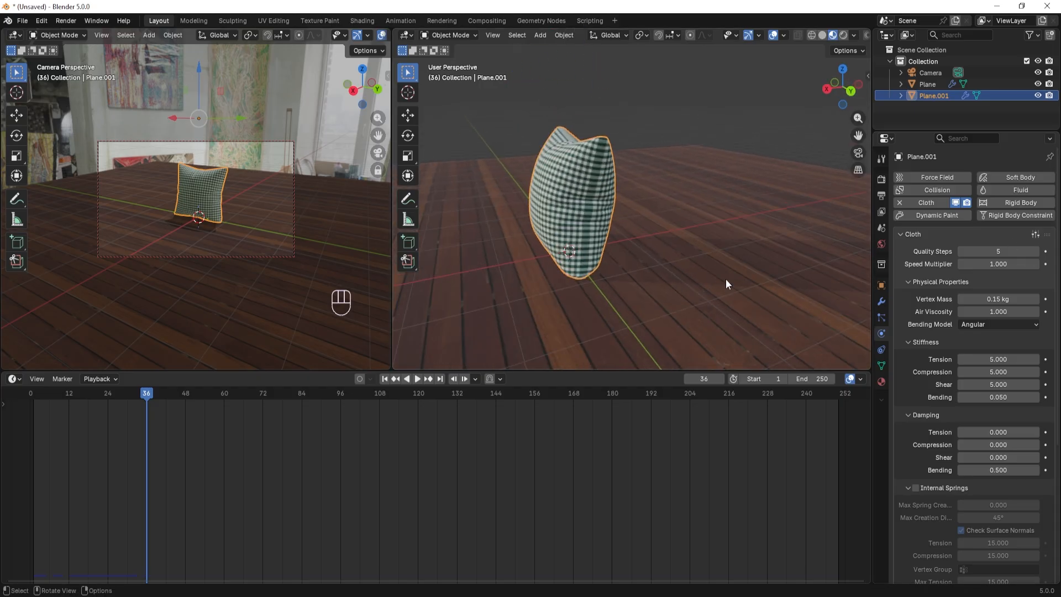
key("ctrl+2")
left_click(881, 301)
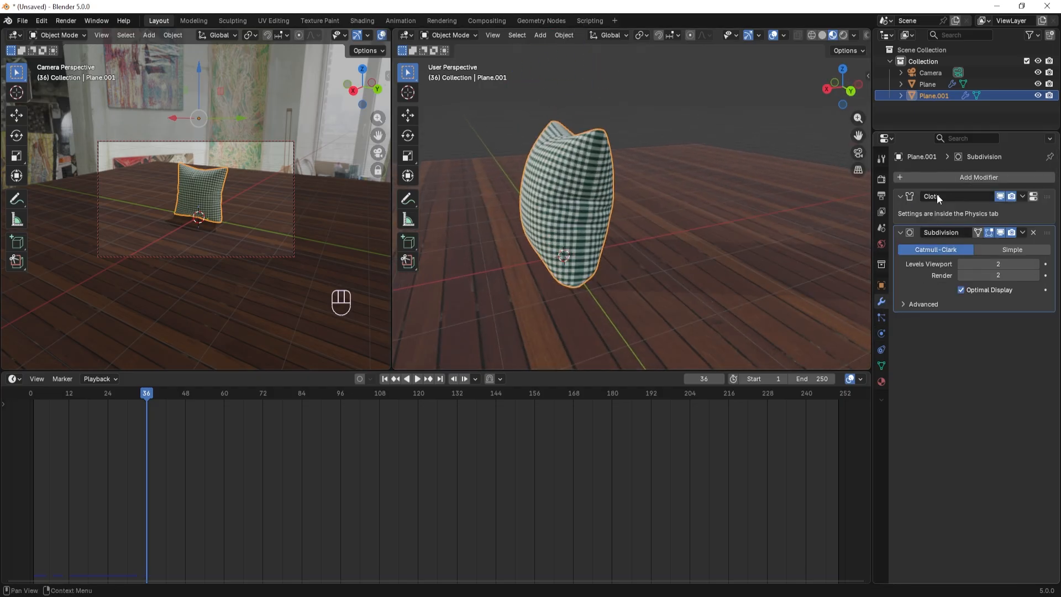
Step: Look at the Cloth modifier's apply options and close them
left_click(1023, 195)
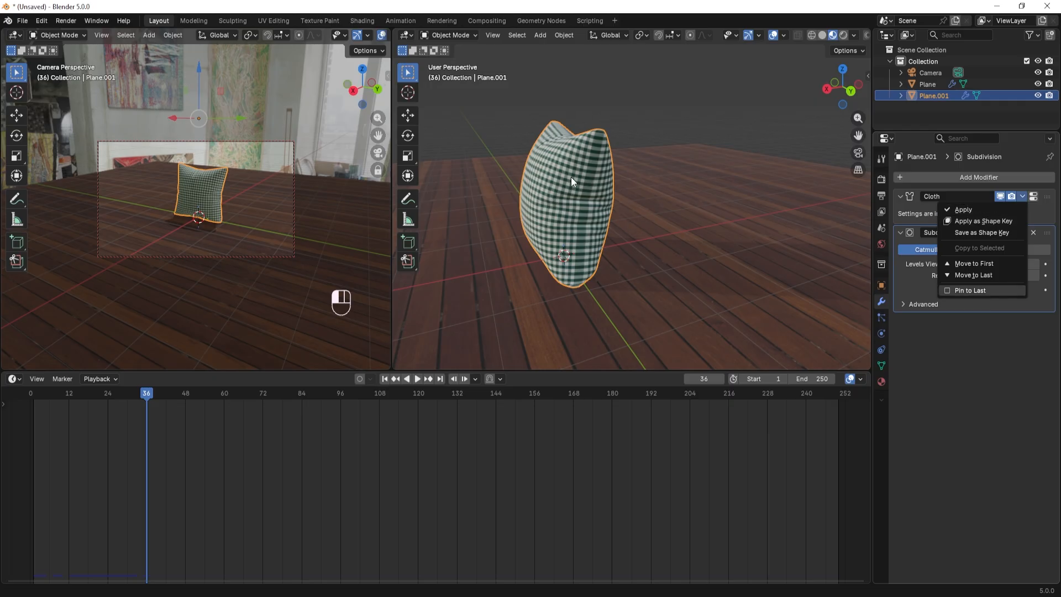
left_click(990, 391)
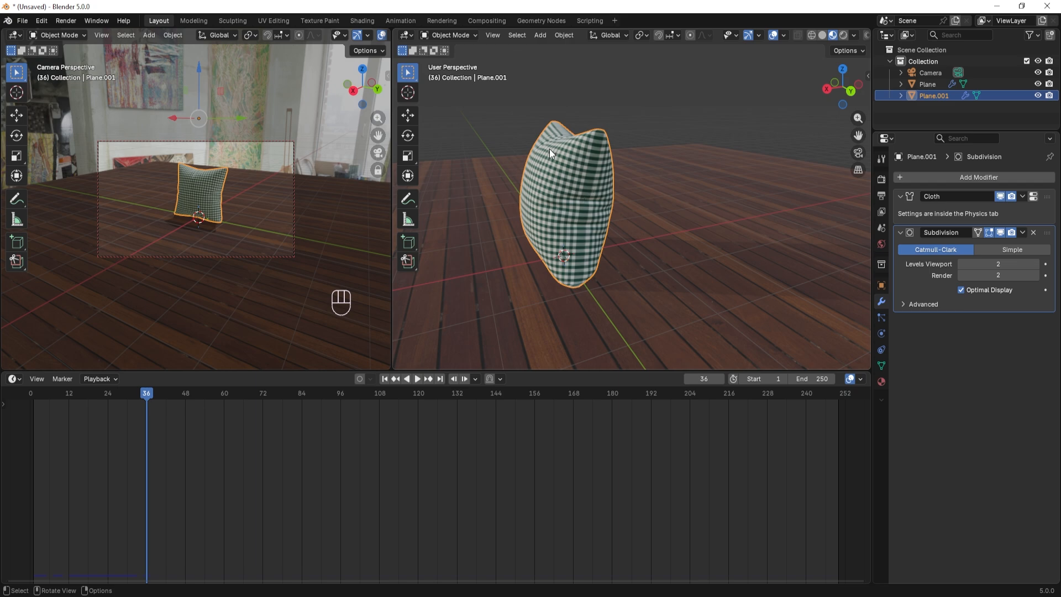
scroll(596, 291, "down", 2)
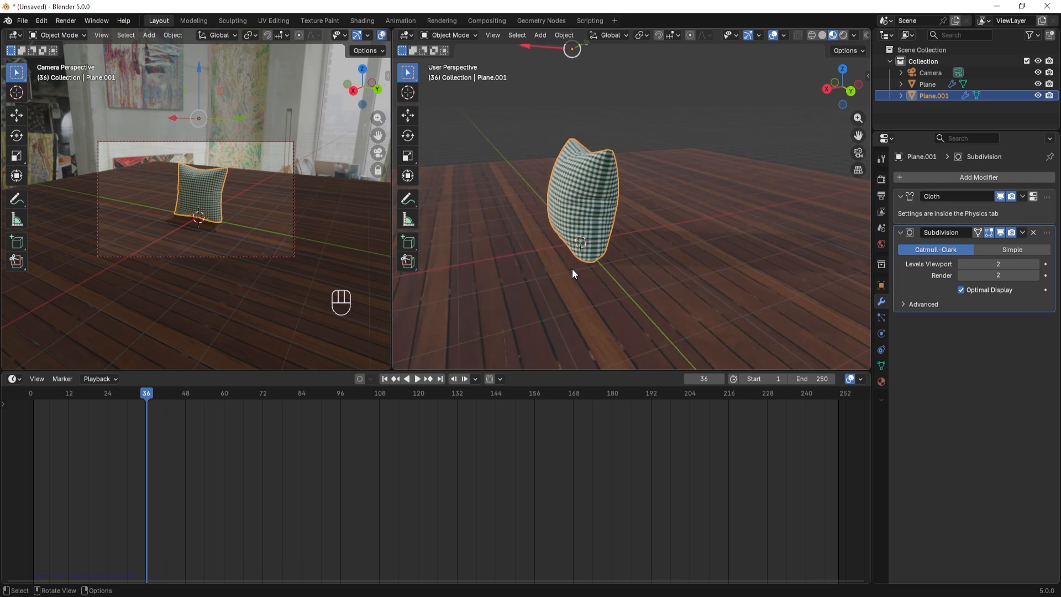
Step: Duplicate the pillow with an offset of about 0.82 m in X, -0.37 m in Y and -0.14 m in Z, and return to frame 1
scroll(571, 249, "up", 1)
scroll(569, 228, "down", 1)
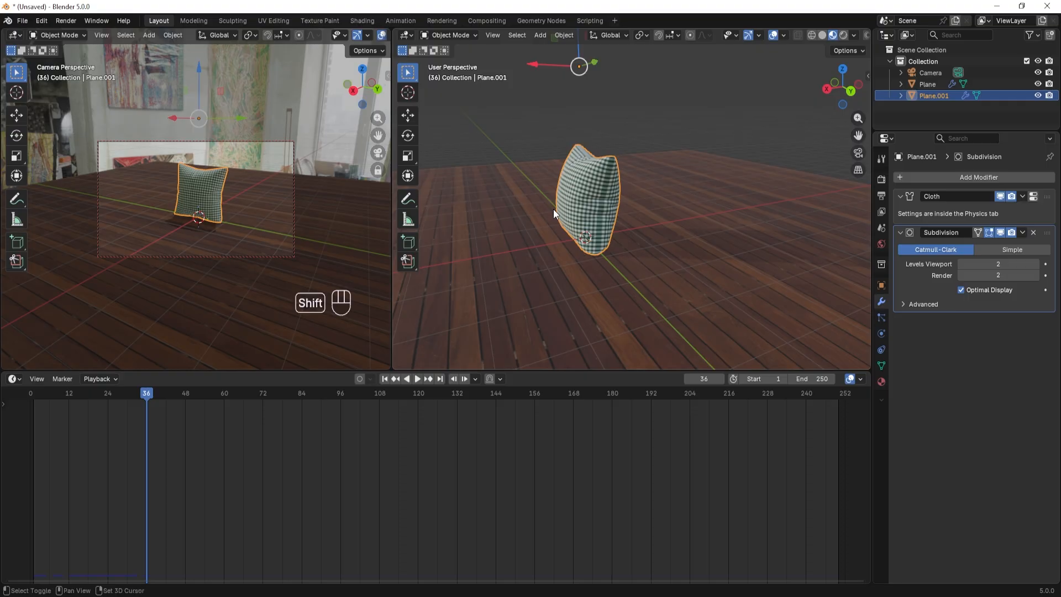
key("shift+d")
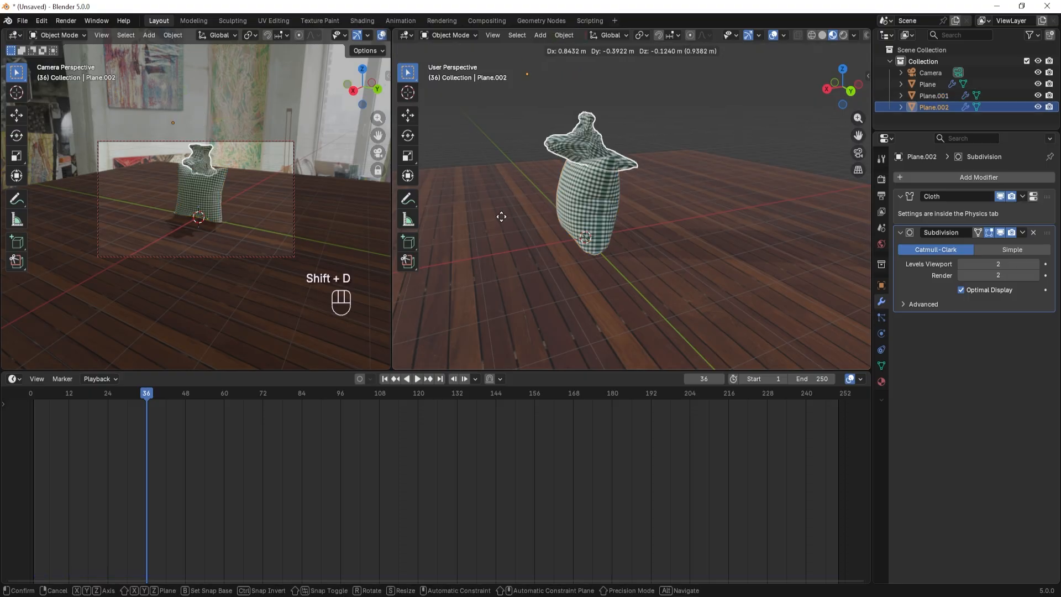
left_click(505, 222)
left_click_drag(131, 394, 34, 408)
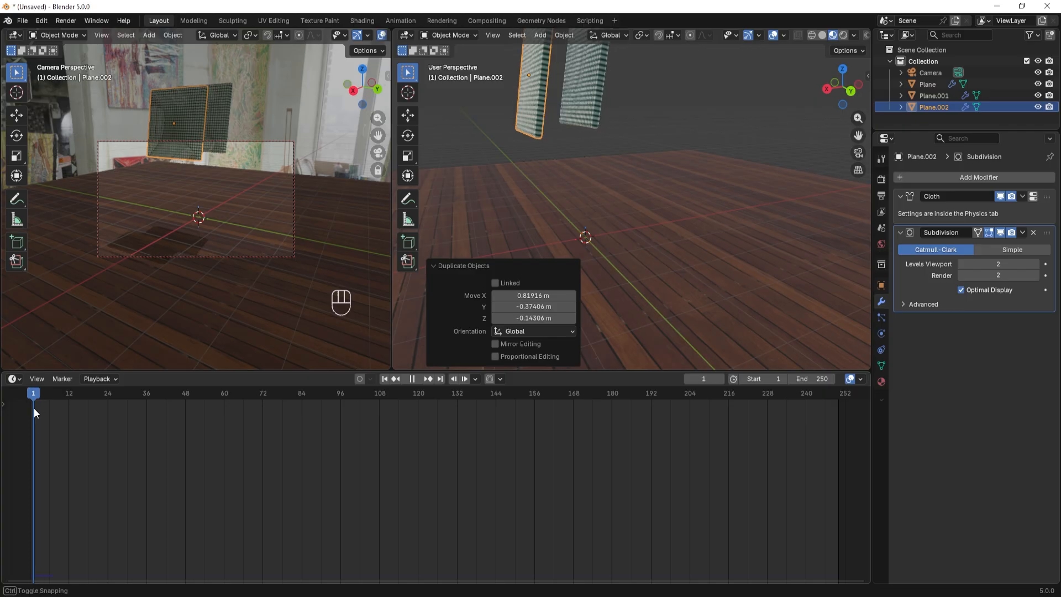
scroll(513, 267, "right", 5, "shift")
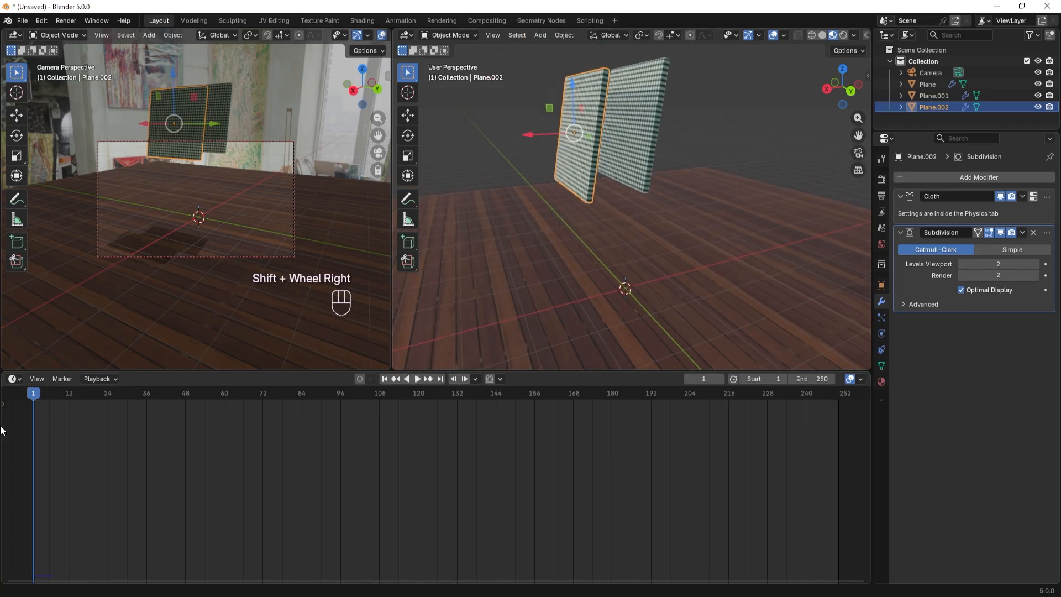
Step: Switch the timeline area to the Shader Editor, compare both pillows' material nodes and leave the duplicate pillow selected
left_click(13, 378)
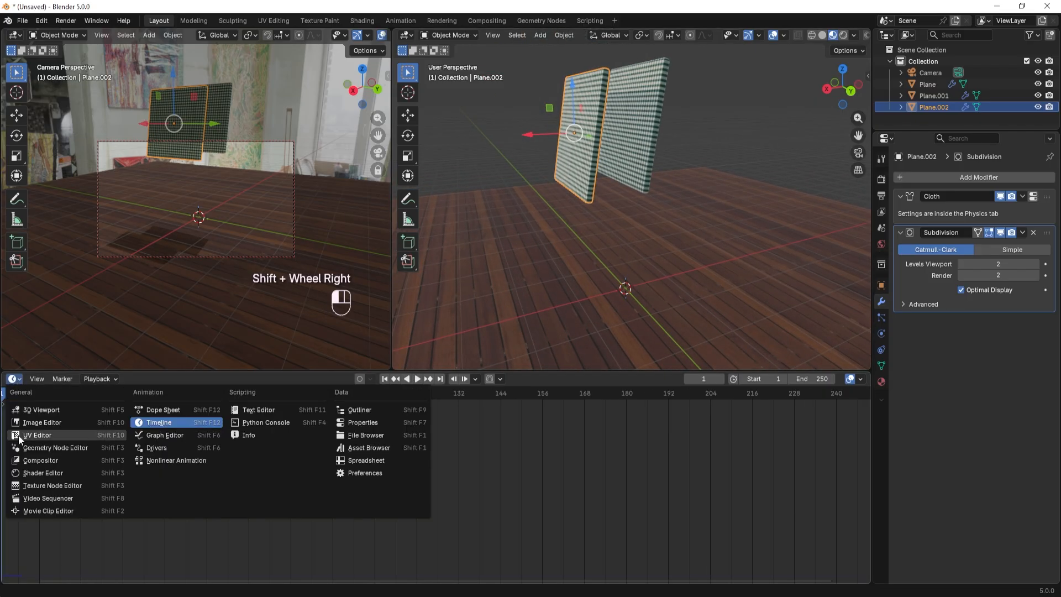
left_click(43, 473)
scroll(366, 467, "down", 5)
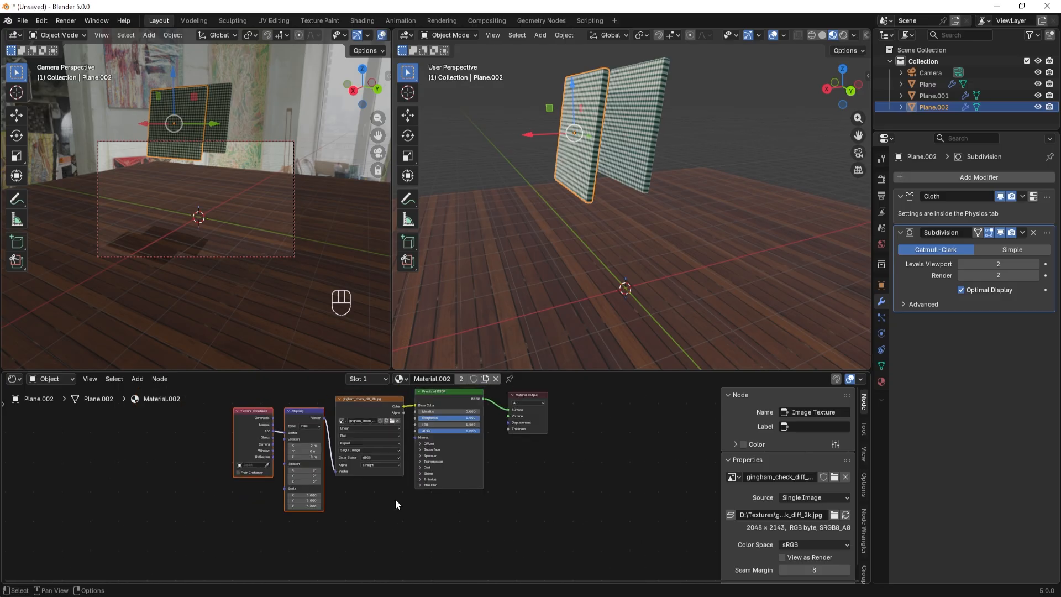
left_click(628, 144)
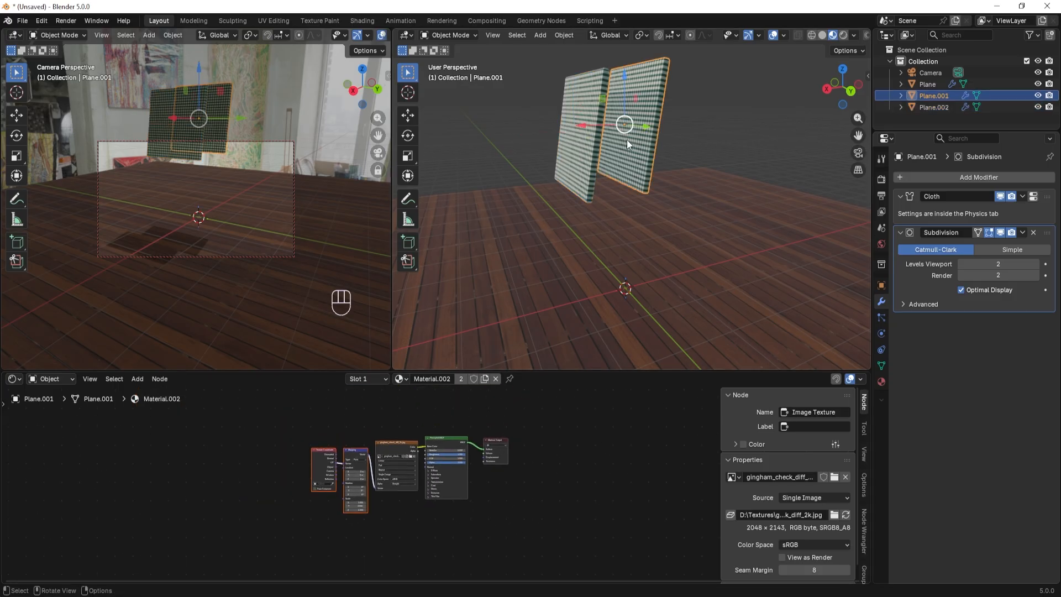
left_click(590, 160)
left_click(629, 132)
left_click(574, 153)
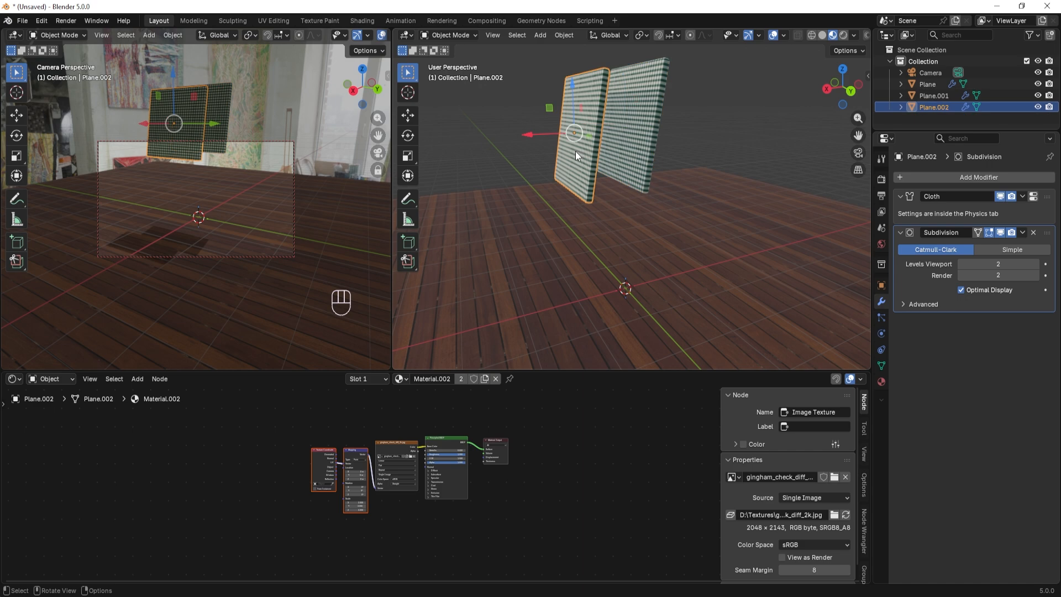
scroll(438, 425, "up", 5)
middle_click_drag(528, 458, 601, 525, "shift")
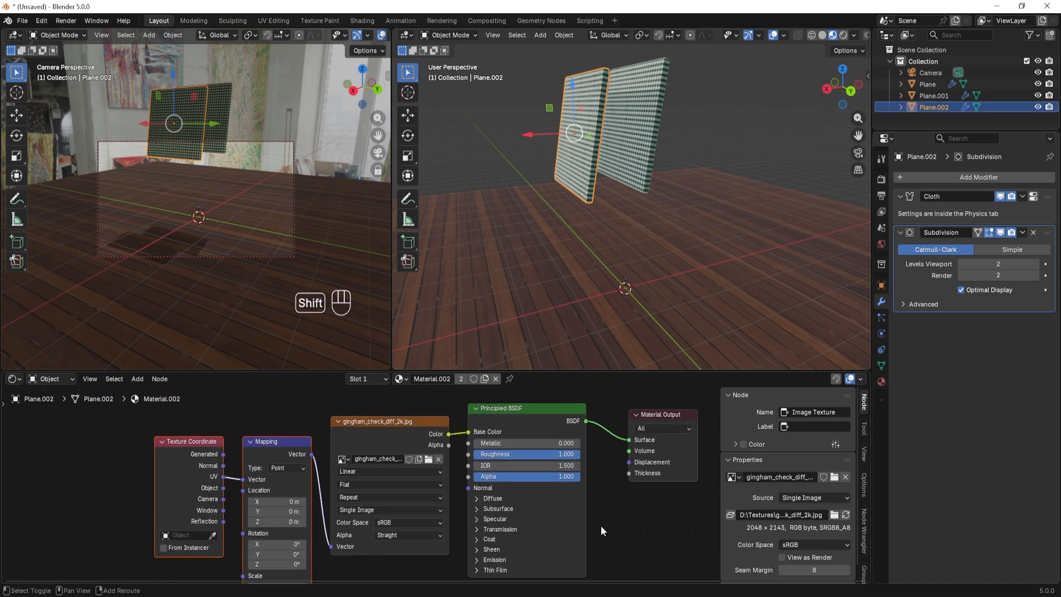
Step: Add a second material slot with a new material to the duplicate pillow and move its Principled BSDF node nearer the output
left_click(369, 379)
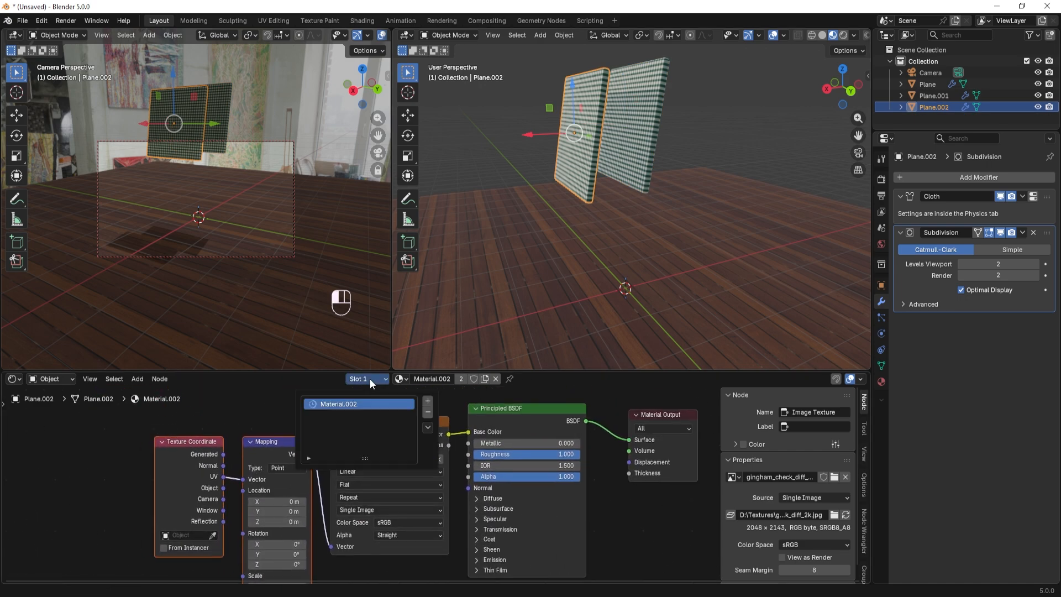
left_click(427, 401)
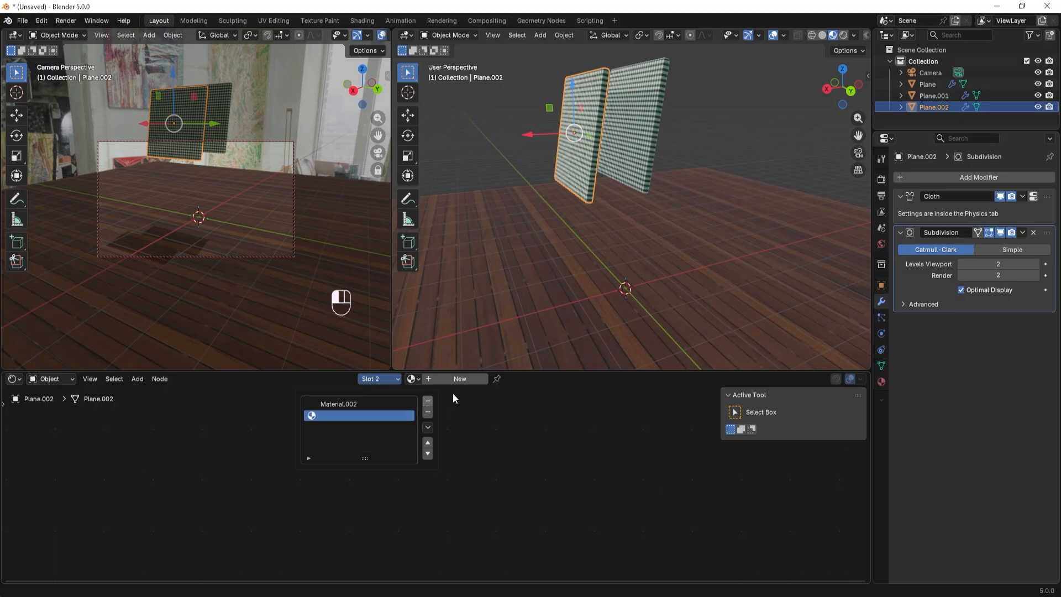
left_click(458, 378)
scroll(301, 486, "down", 2)
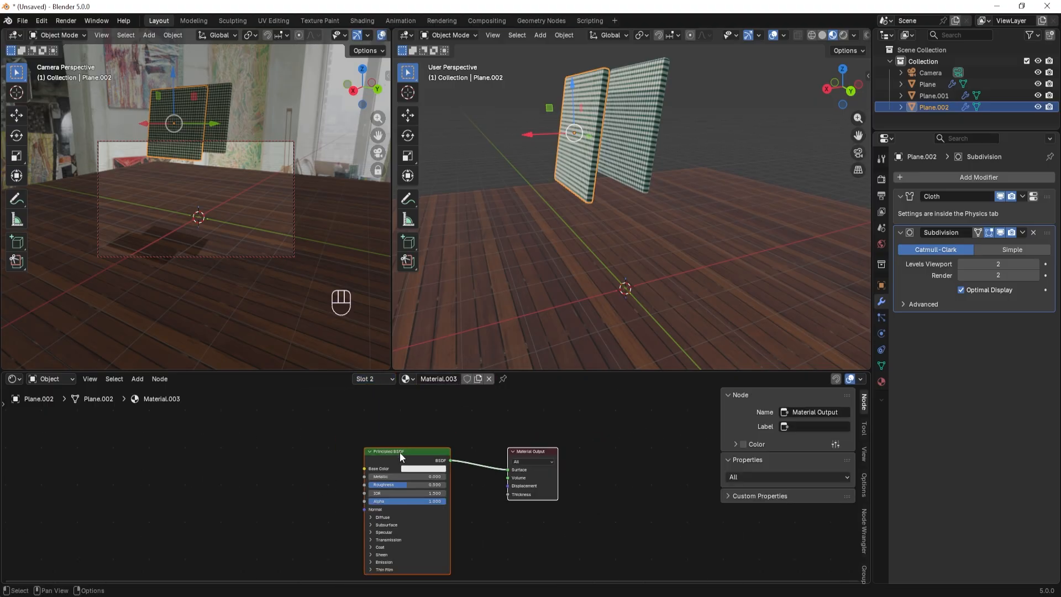
left_click_drag(400, 452, 434, 443)
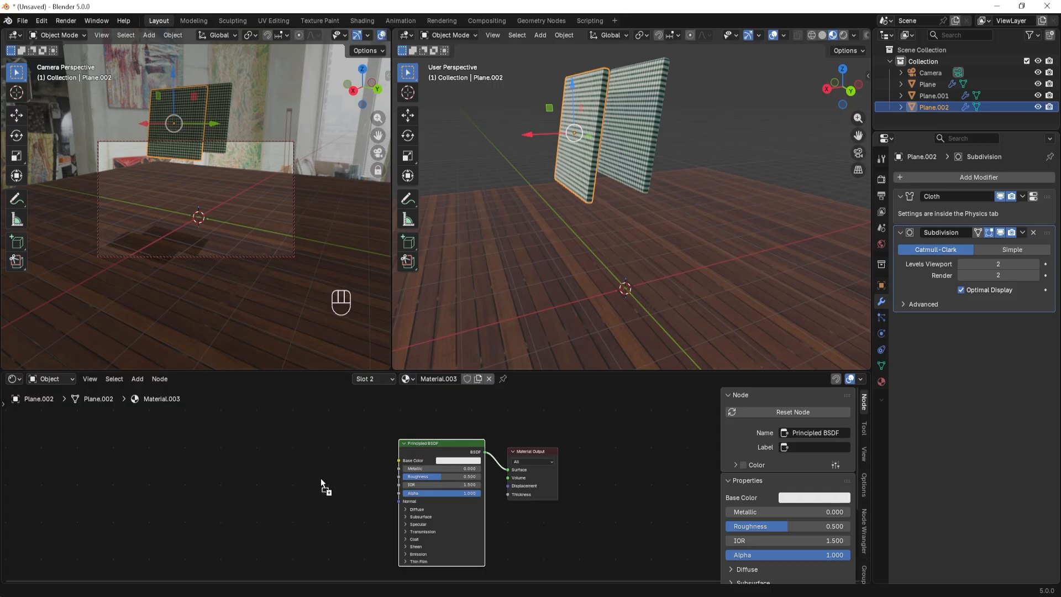
Step: Add the fabric_pattern_07_col_1_2k.png texture to the new material's Base Color, with Mapping and Texture Coordinate nodes attached
left_click_drag(288, 486, 396, 460)
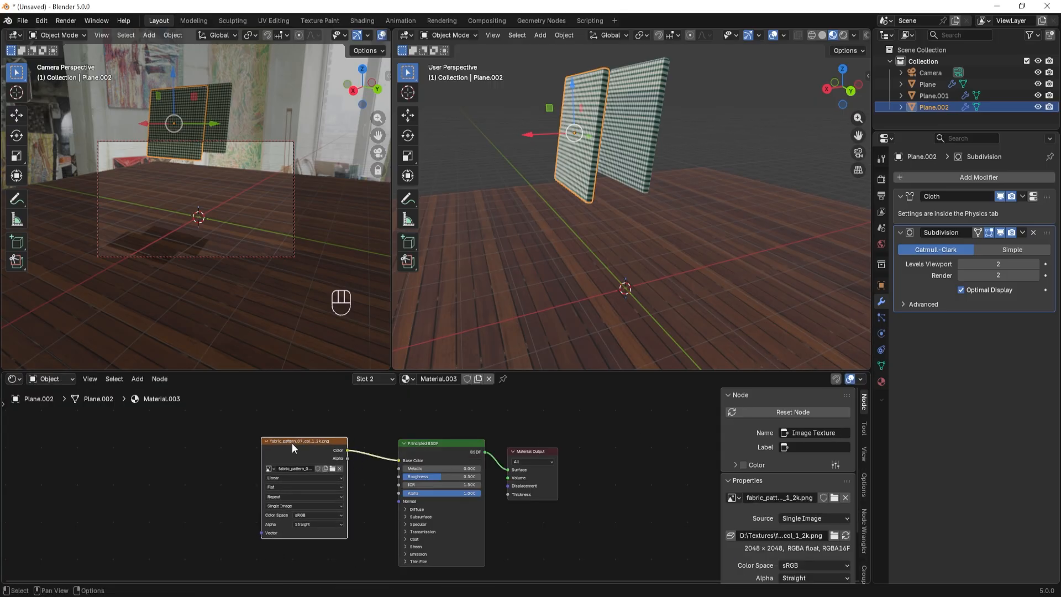
left_click_drag(292, 443, 315, 442)
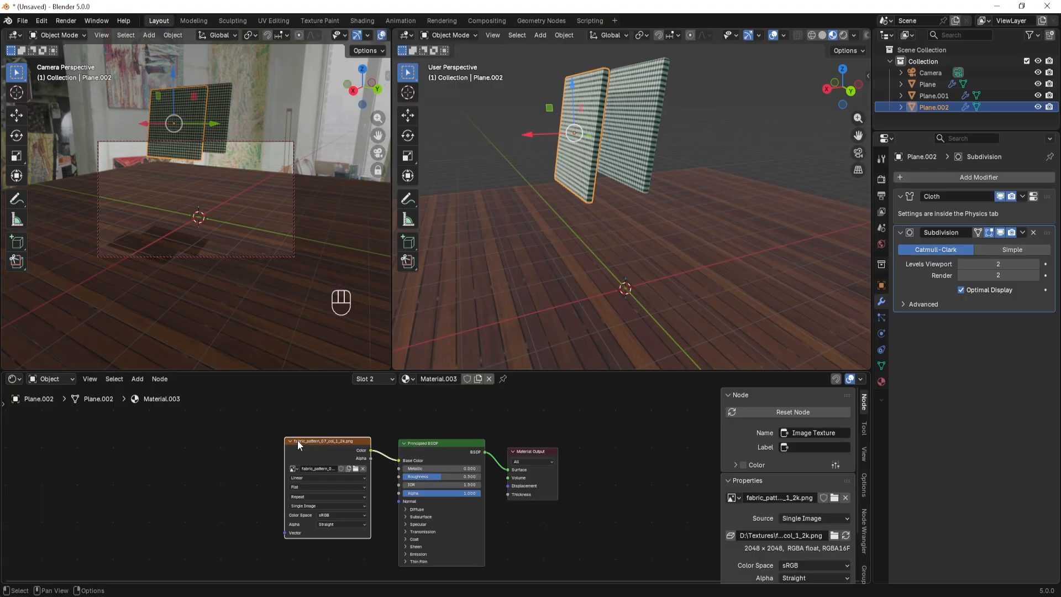
key("ctrl+t")
scroll(238, 516, "down", 2)
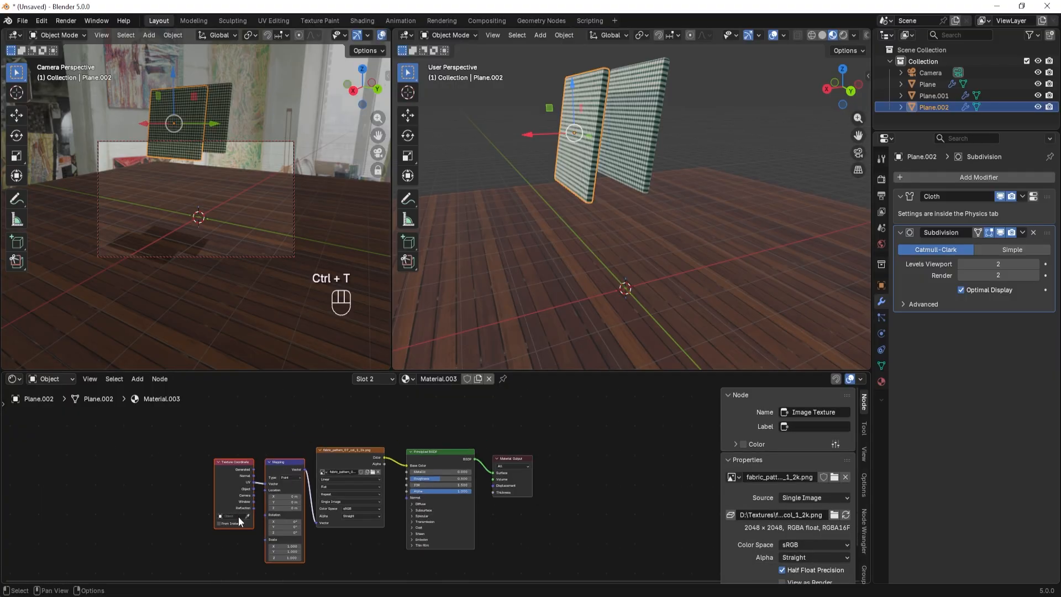
middle_click_drag(250, 547, 234, 497, "shift")
Step: Set the fabric texture's Mapping scale to 3 on all three axes
scroll(281, 531, "up", 4)
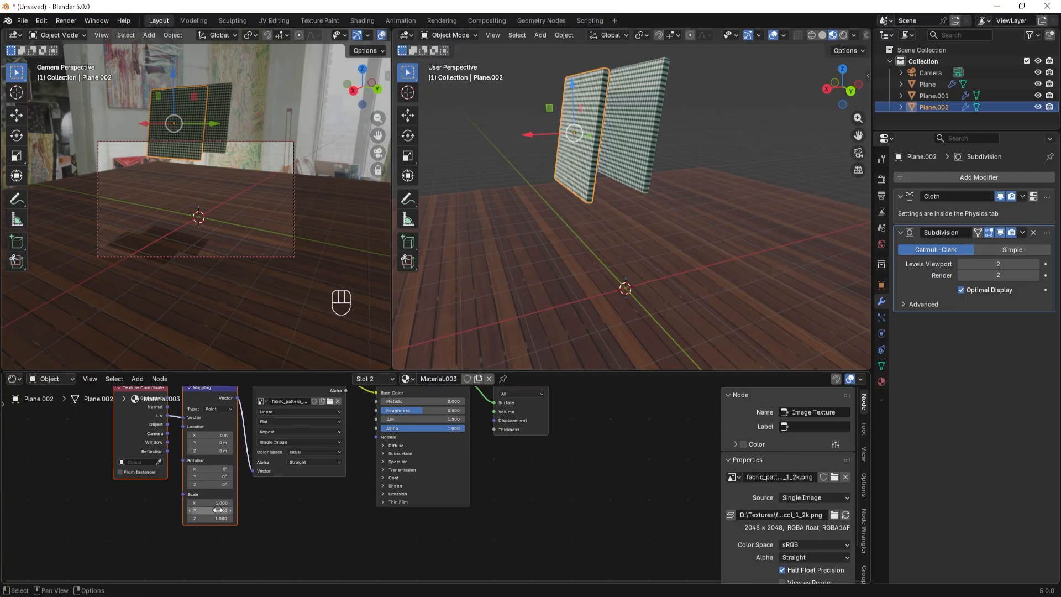
left_click_drag(220, 503, 217, 505)
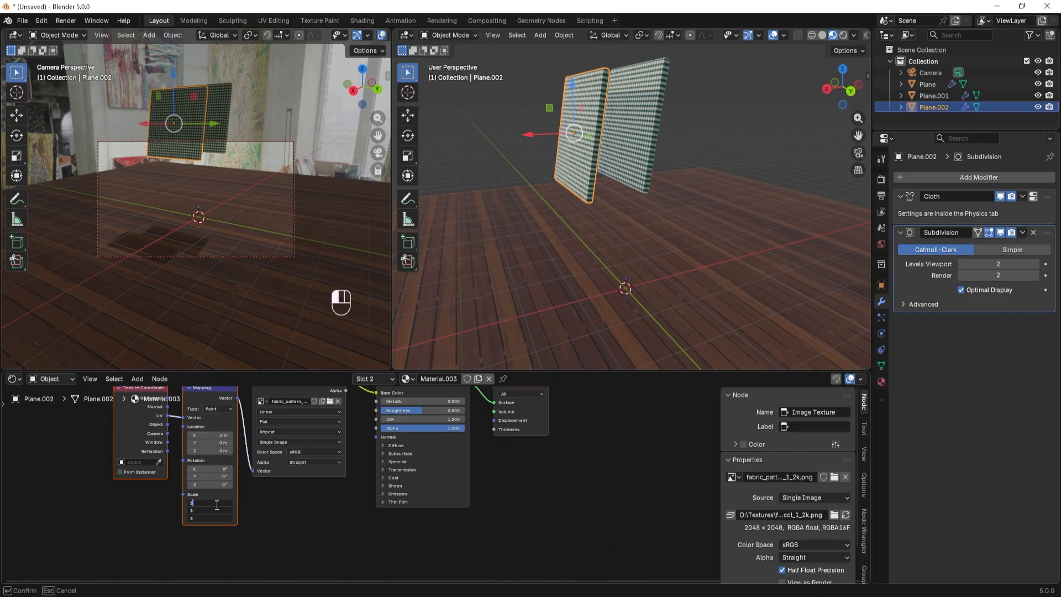
type("3")
key("Return")
middle_click_drag(528, 277, 542, 339, "shift")
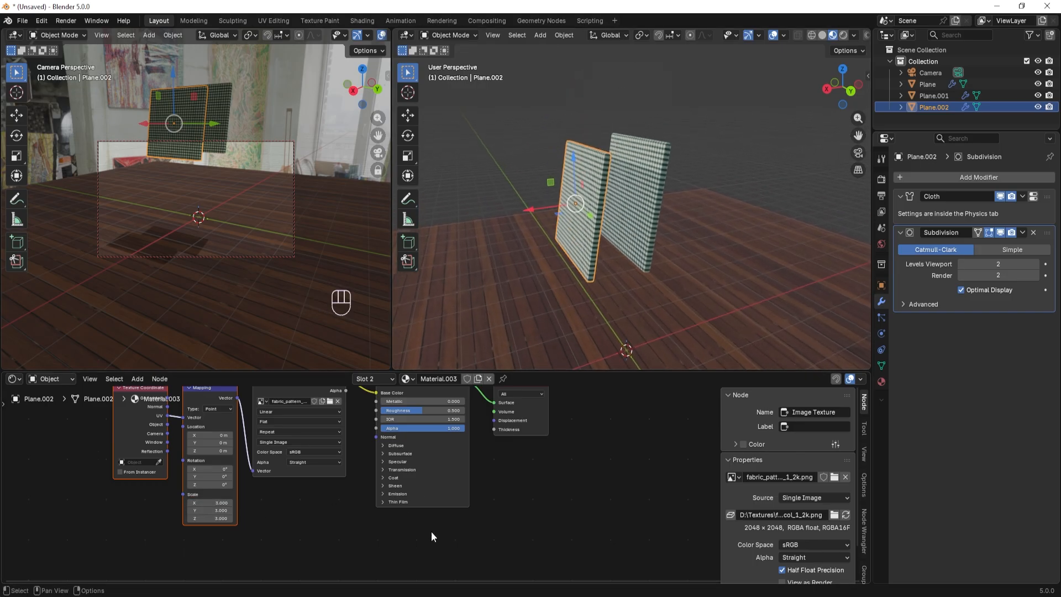
middle_click_drag(493, 518, 593, 572, "shift")
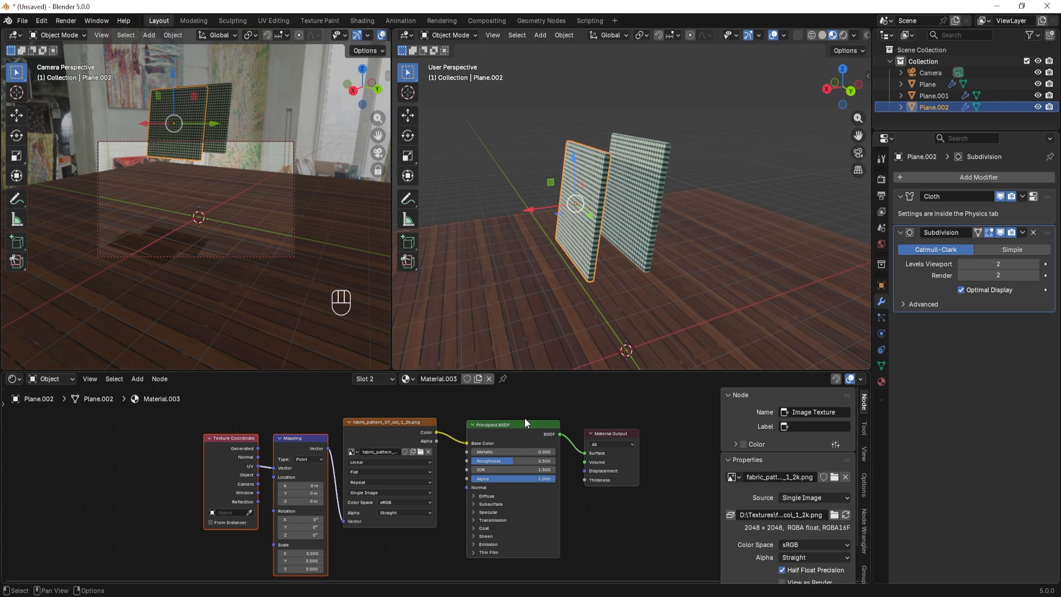
Step: Try unlinking the images from the texture nodes of Material.003 and Material.002, and undo the removal in Material.002
left_click(428, 452)
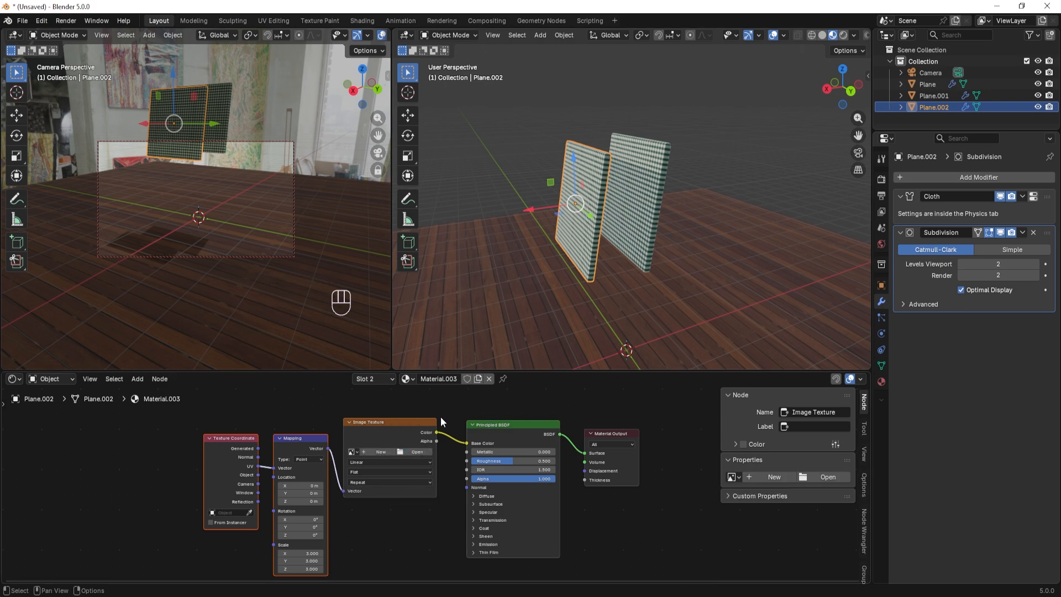
left_click(378, 379)
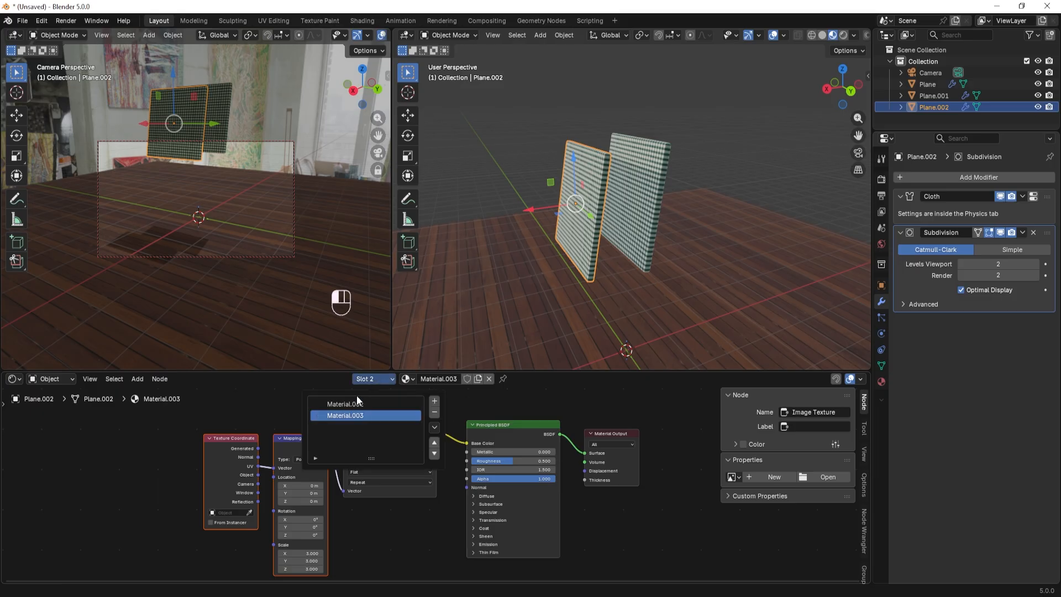
left_click(350, 404)
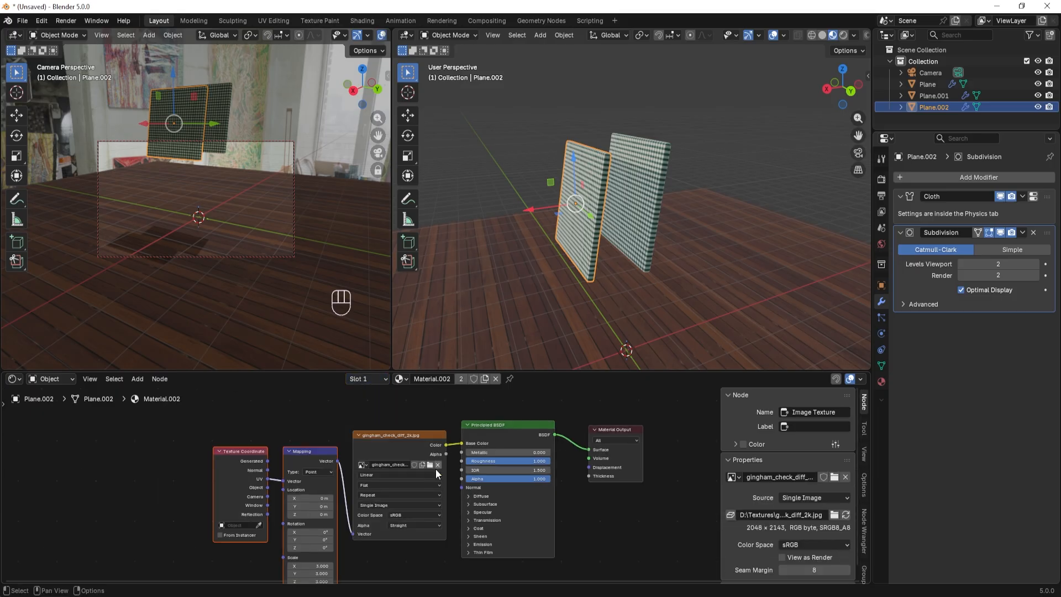
left_click(435, 466)
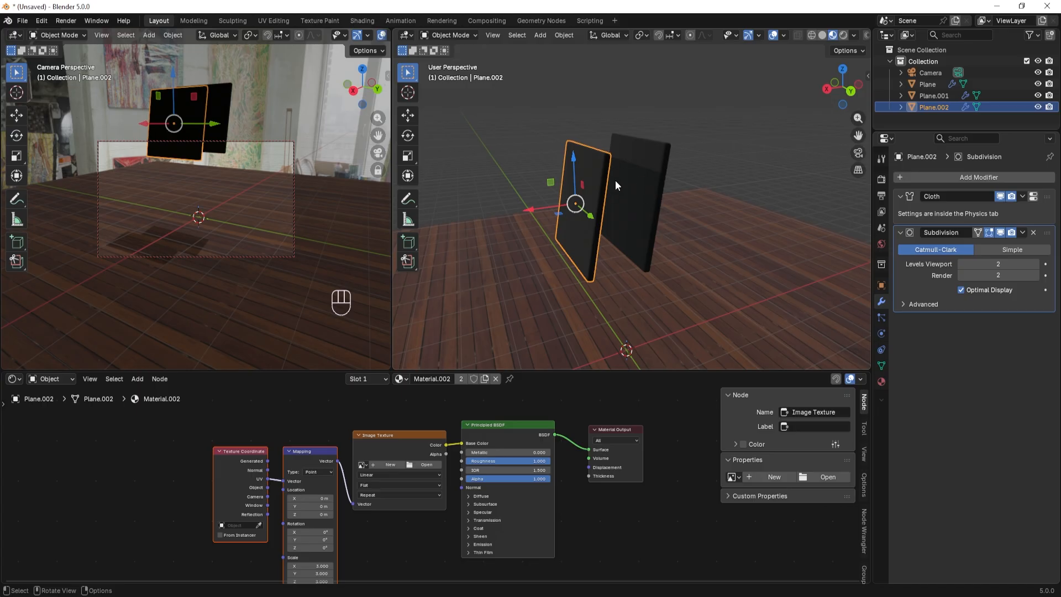
key("ctrl+z")
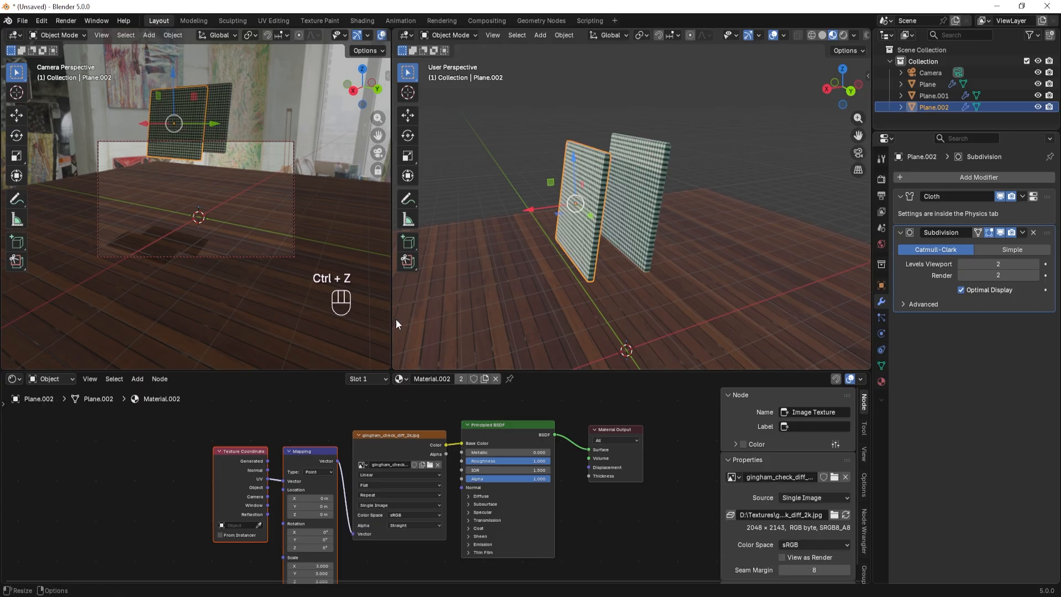
Step: Replace Material.003's empty Image Texture node with fabric_pattern_07_col_1_2k.png, linking its Color to Base Color and the Mapping output to its Vector
left_click(375, 380)
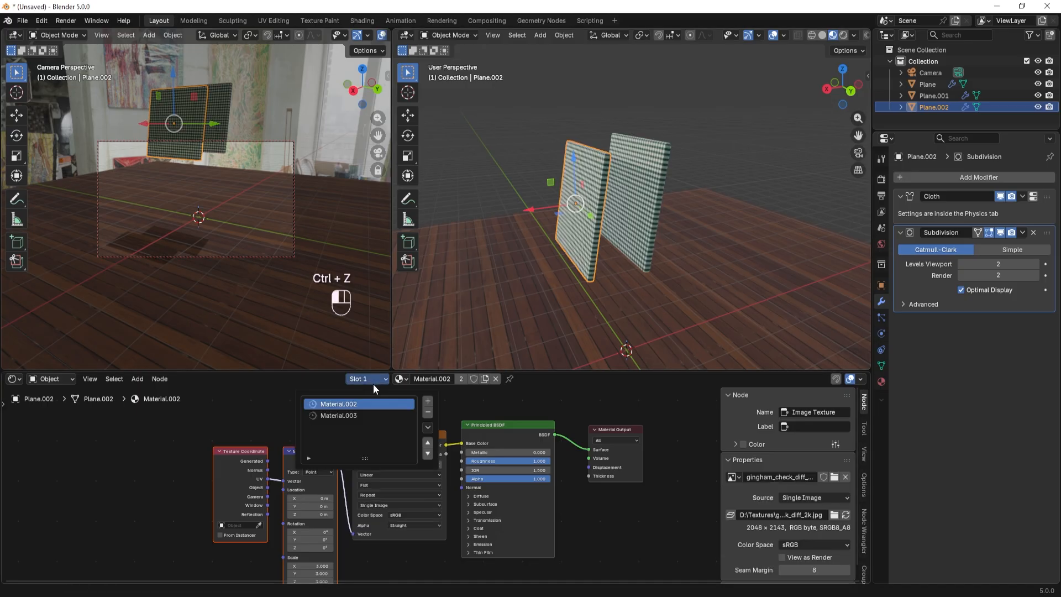
left_click(342, 417)
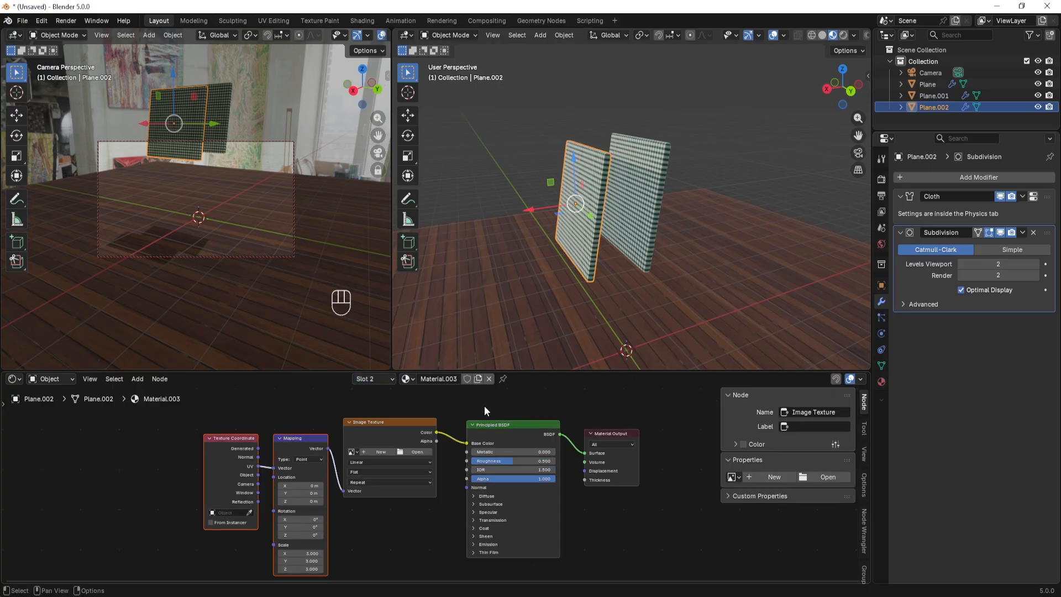
left_click(399, 423)
key("Delete")
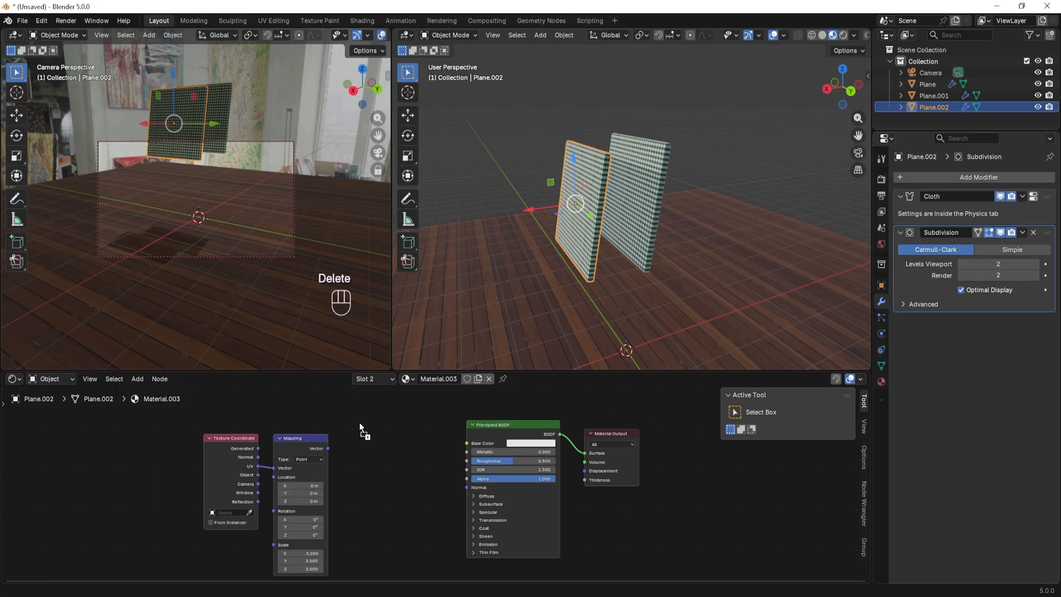
left_click_drag(359, 422, 371, 426)
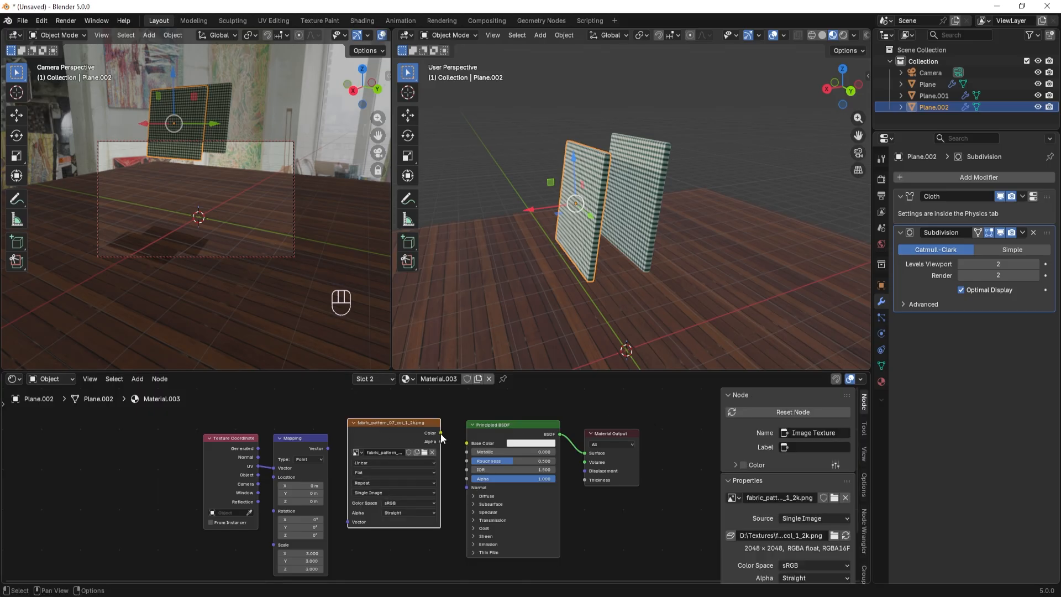
left_click_drag(440, 434, 466, 443)
left_click_drag(328, 448, 349, 525)
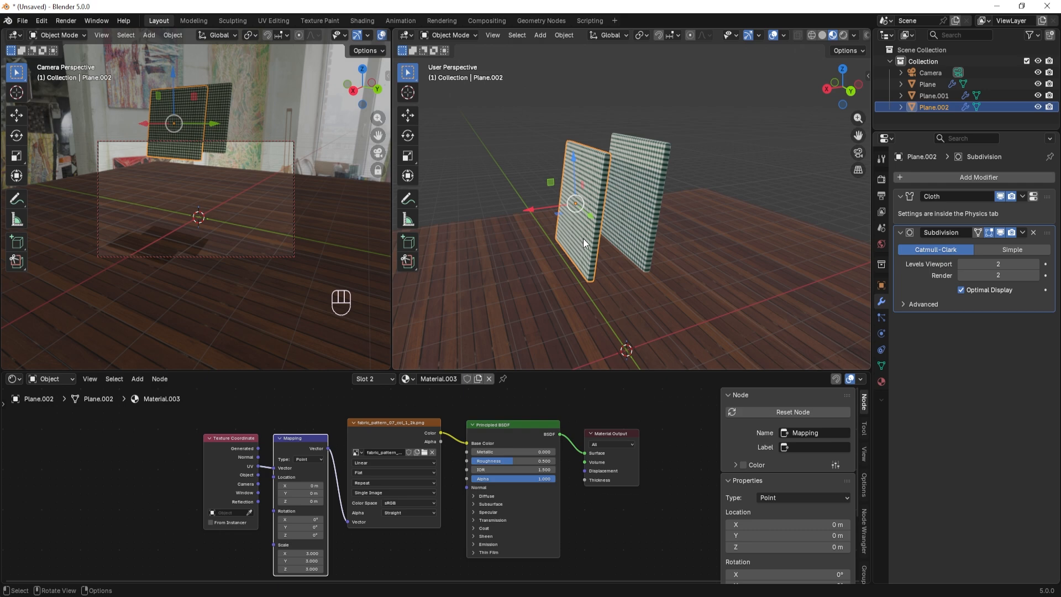
Step: Assign Material.003 to the duplicate pillow's entire mesh in Edit Mode
middle_click_drag(582, 239, 591, 240)
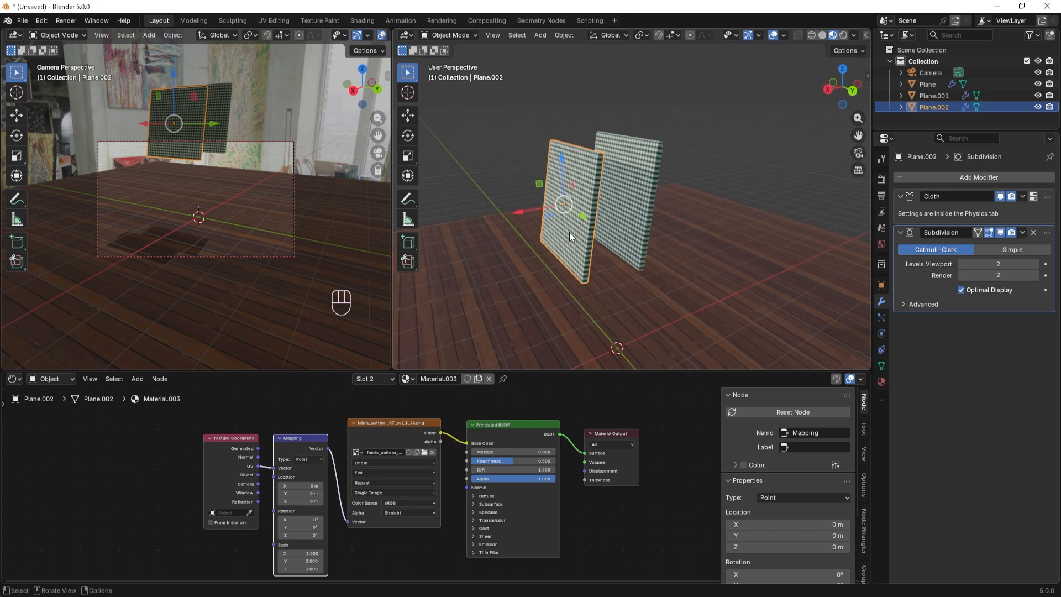
key("Tab")
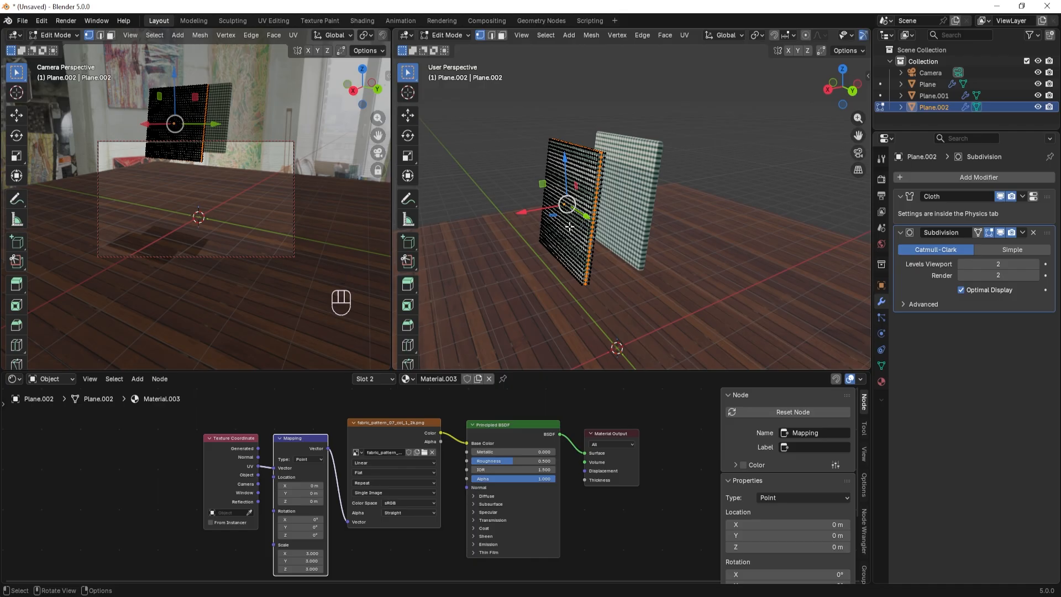
key("a")
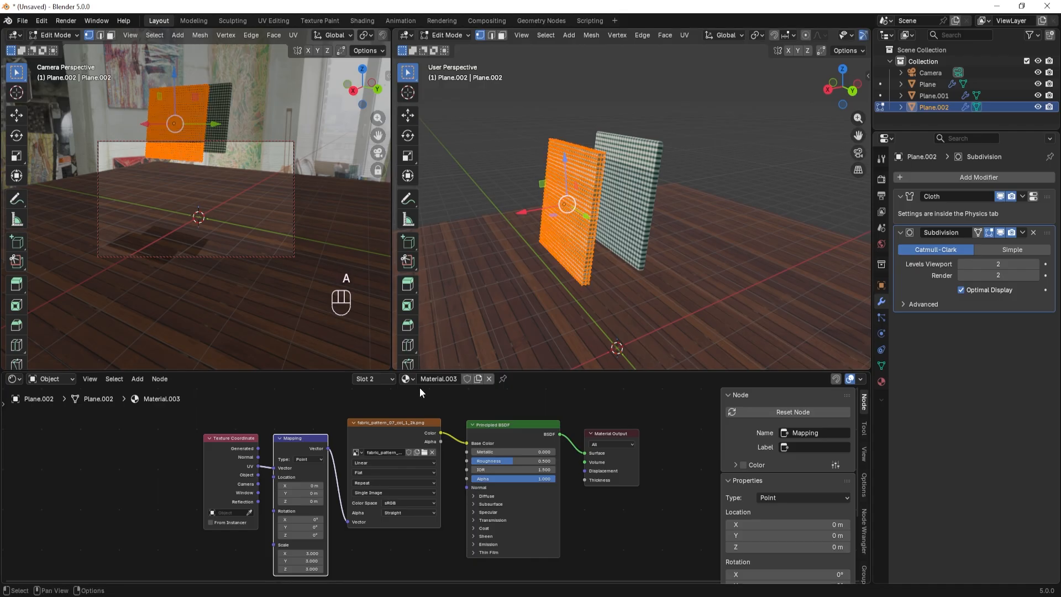
left_click(375, 379)
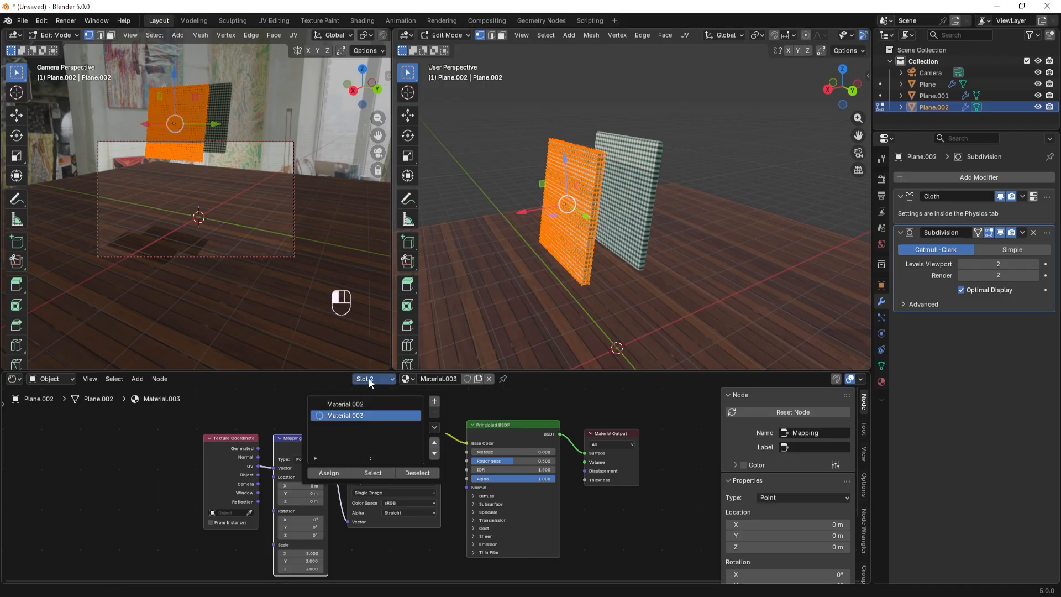
left_click(328, 473)
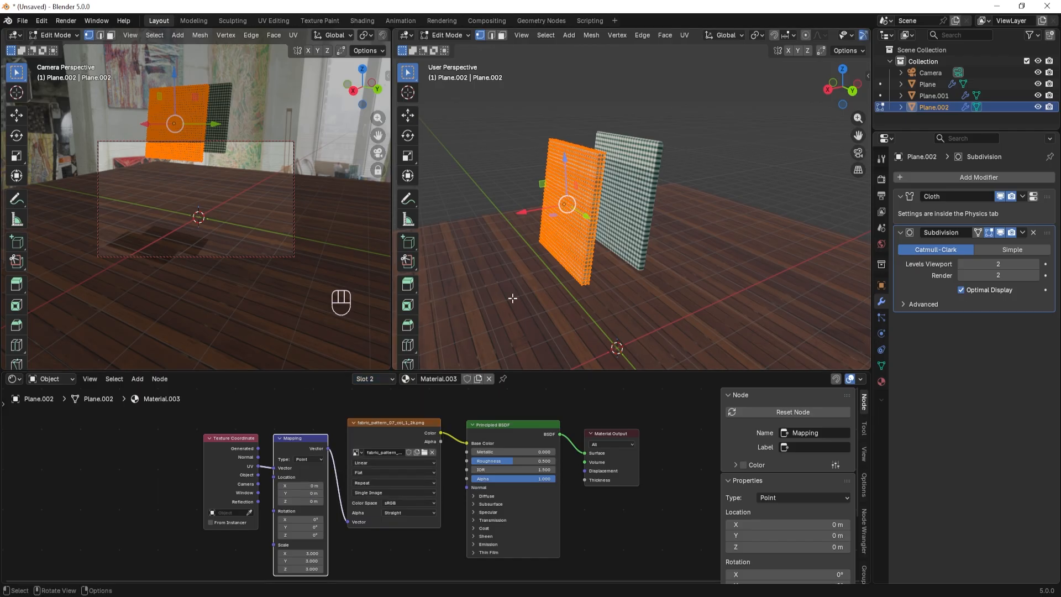
Step: Return the duplicate pillow to Object Mode and examine its fabric pattern beside the green pillow
key("Tab")
middle_click_drag(512, 297, 549, 198)
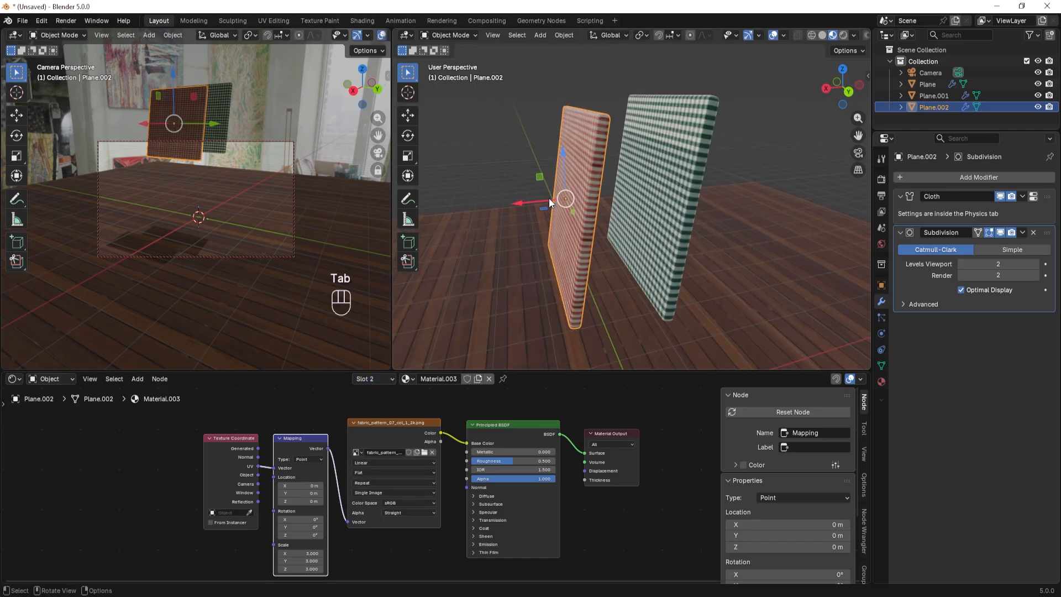
scroll(521, 261, "up", 2)
middle_click_drag(522, 261, 571, 257)
scroll(547, 258, "down", 1)
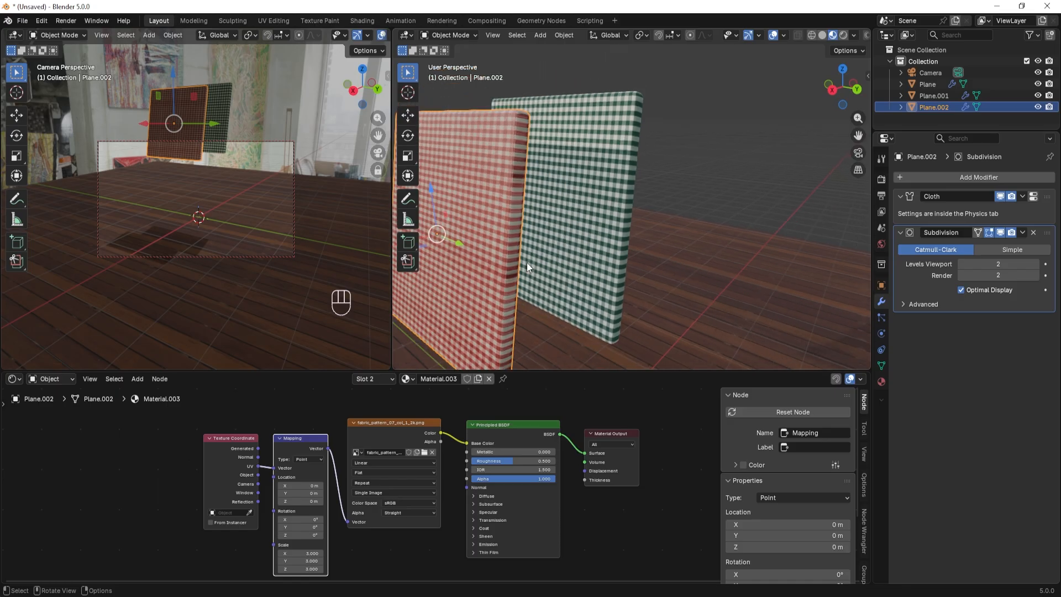
scroll(526, 263, "right", 2, "shift")
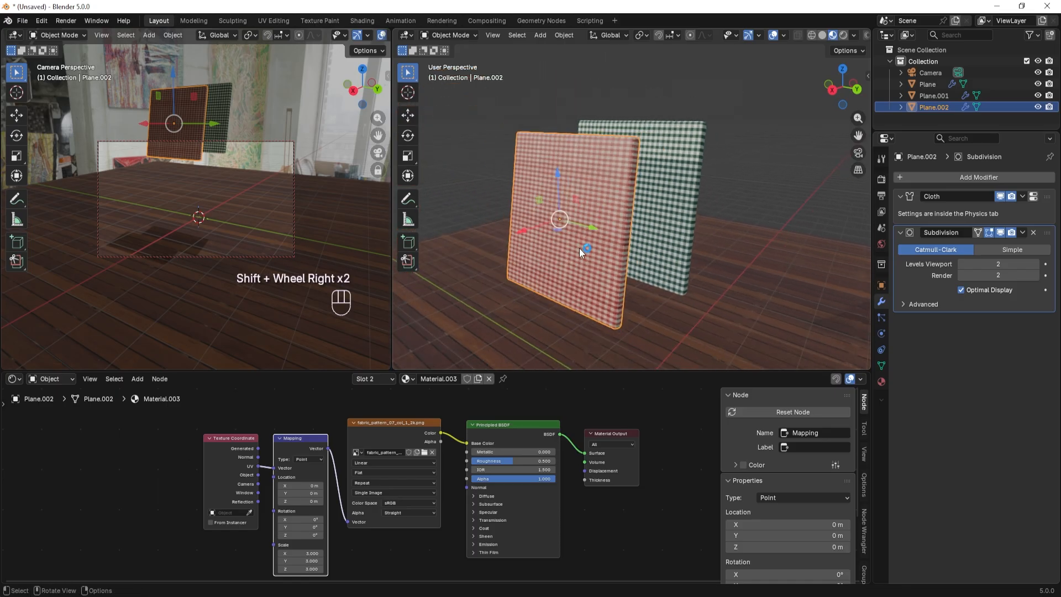
scroll(579, 248, "down", 1)
scroll(591, 243, "up", 2)
scroll(588, 220, "up", 1)
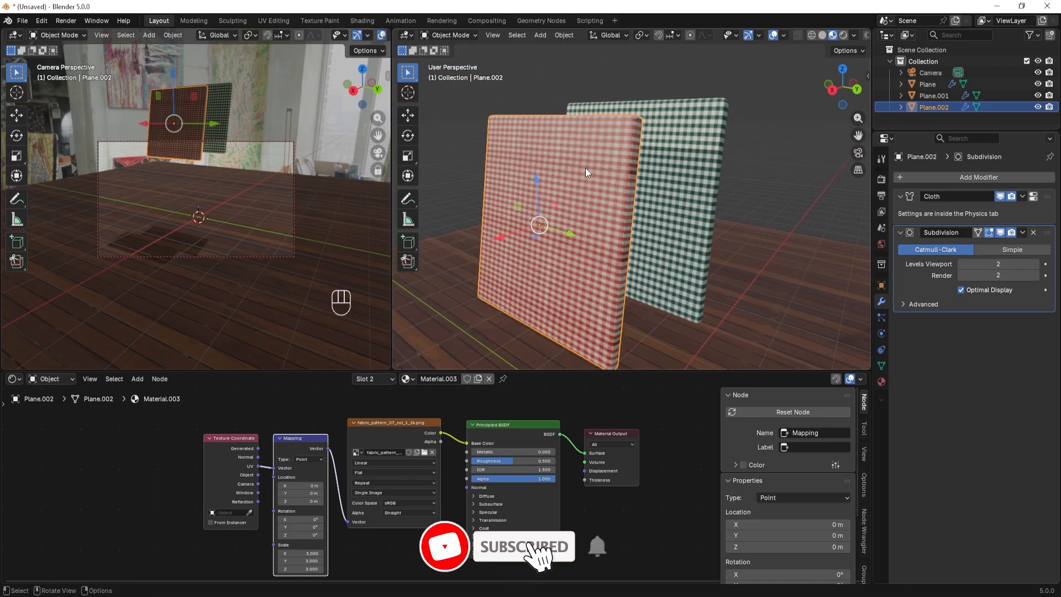
scroll(585, 182, "down", 2)
middle_click_drag(632, 261, 586, 263)
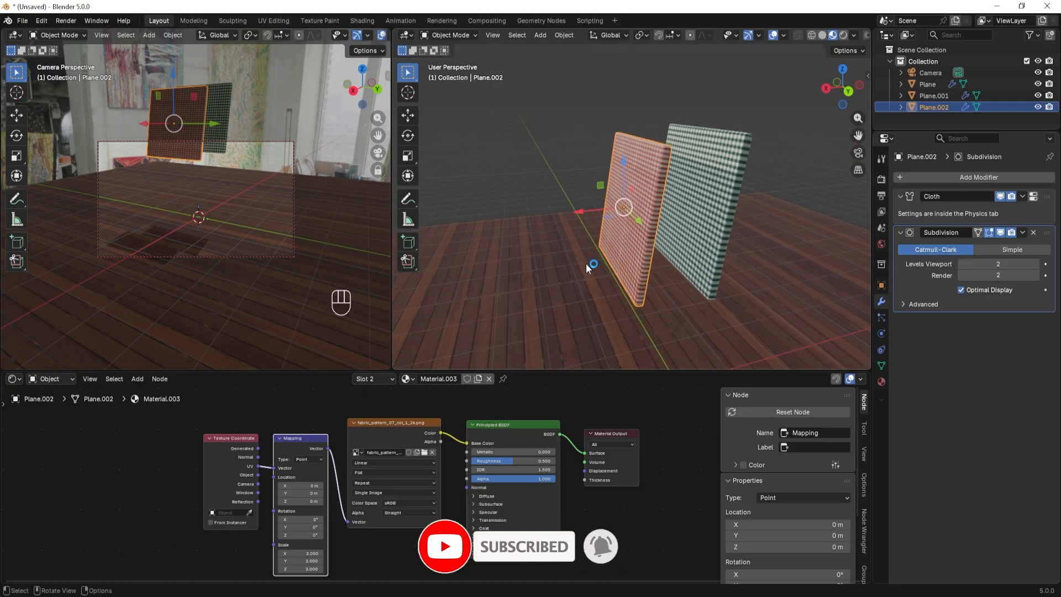
scroll(586, 263, "up", 2)
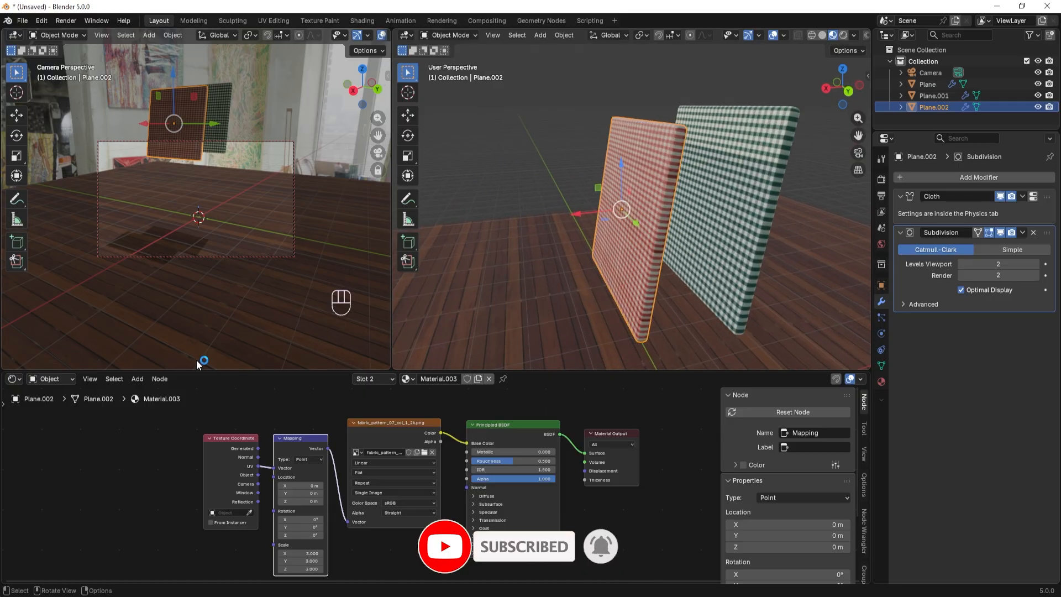
Step: Replace the Shader Editor with the Timeline, play the cloth simulation, and stop at frame 101
left_click(14, 380)
left_click(153, 420)
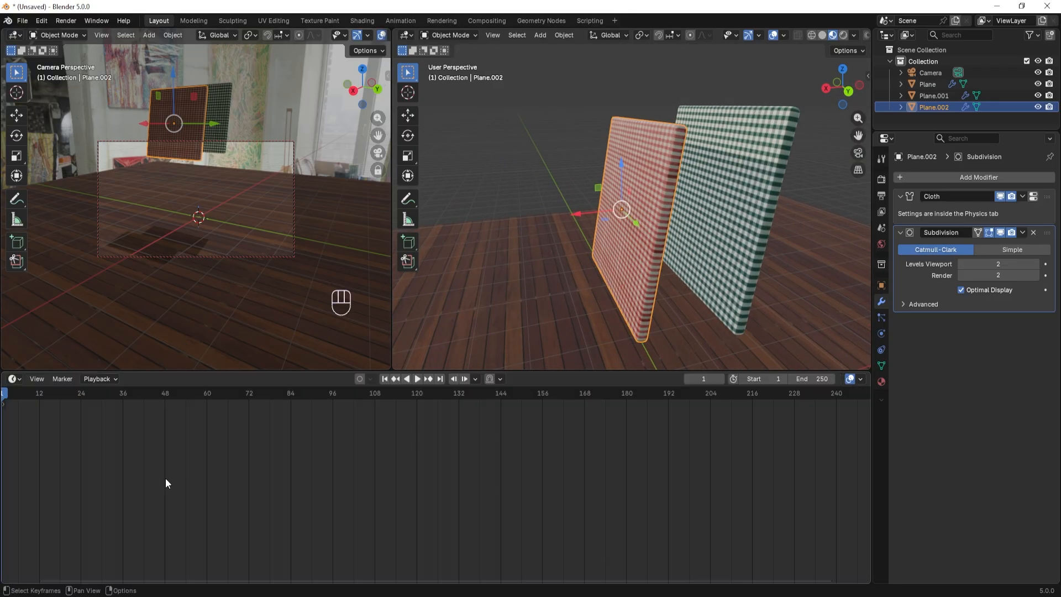
key("space")
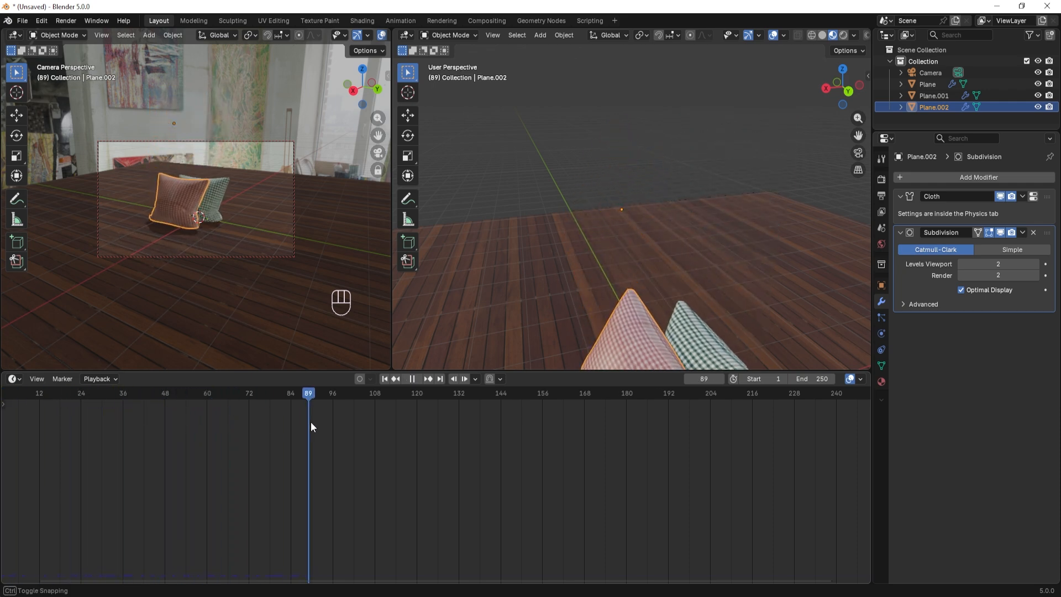
key("space")
scroll(668, 262, "right", 3, "shift")
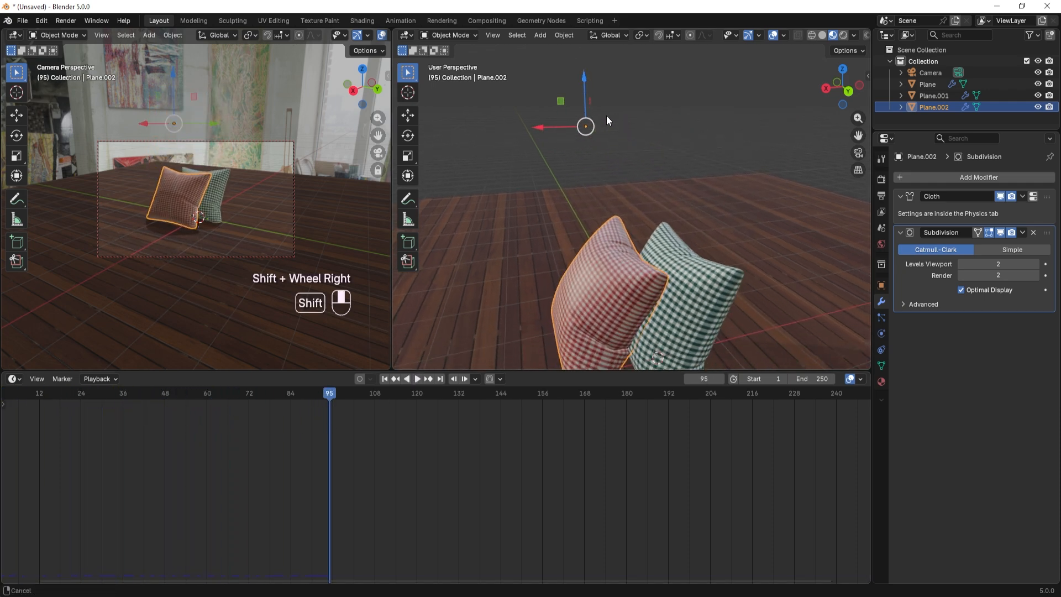
middle_click_drag(606, 116, 585, 33, "shift")
left_click_drag(320, 397, 350, 393)
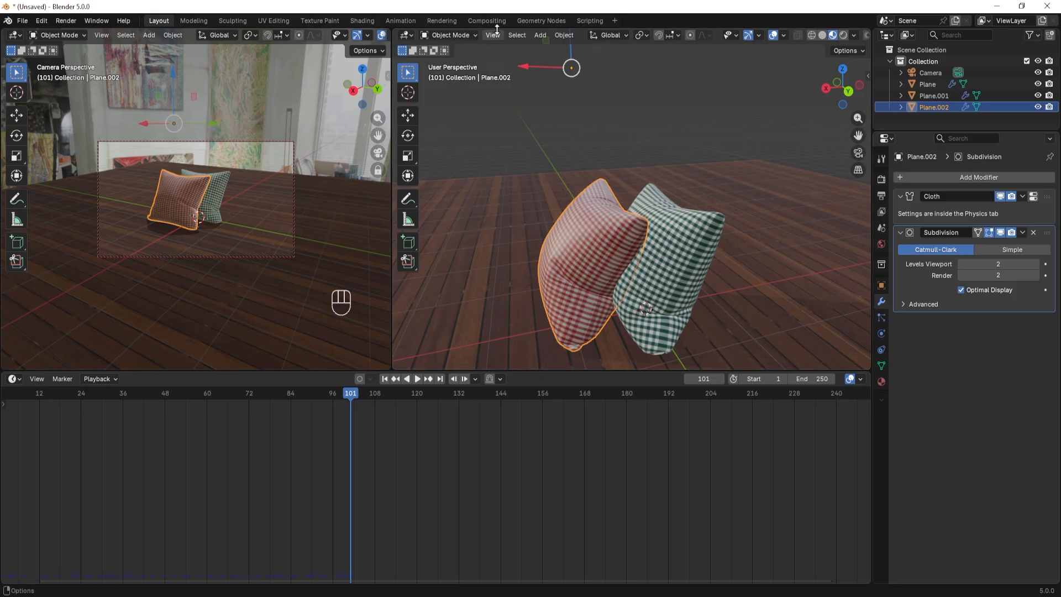
Step: Try to set the red pillow's origin to its geometry while its cloth simulation is still live
left_click(539, 35)
mouse_move(560, 36)
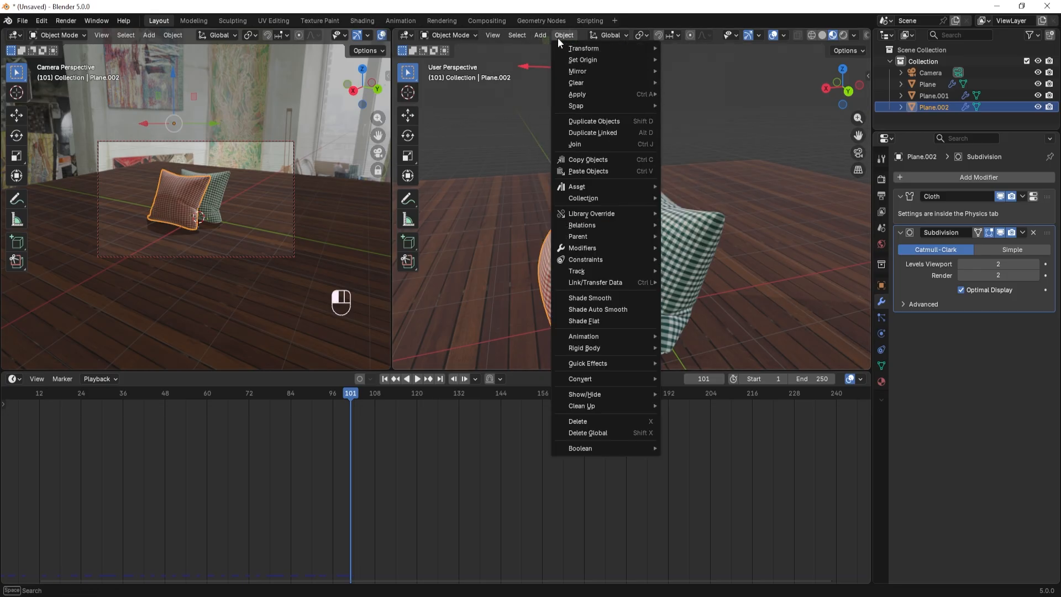
mouse_move(597, 59)
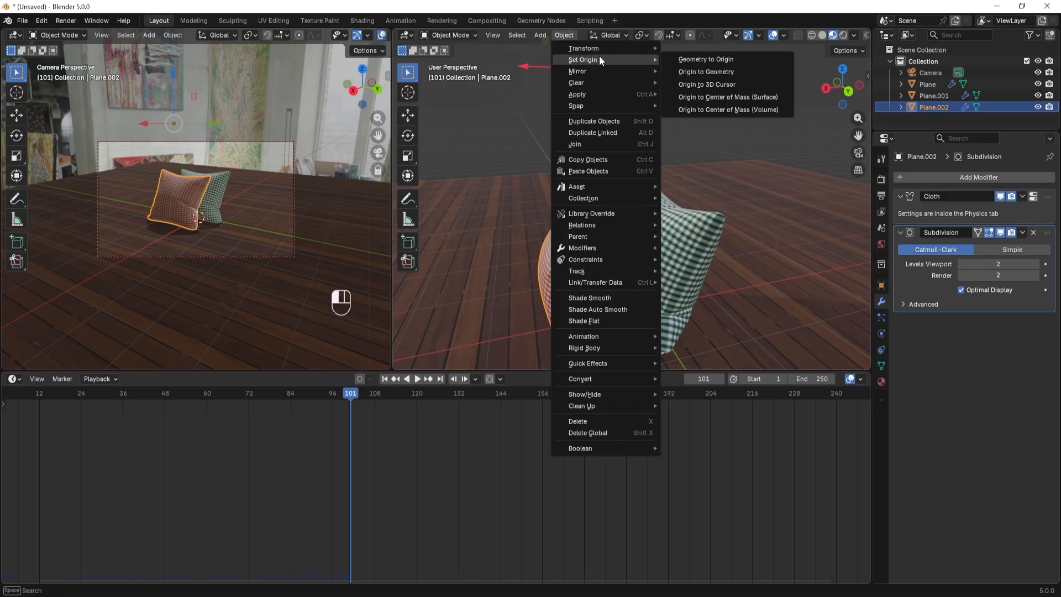
left_click(698, 74)
left_click(679, 240)
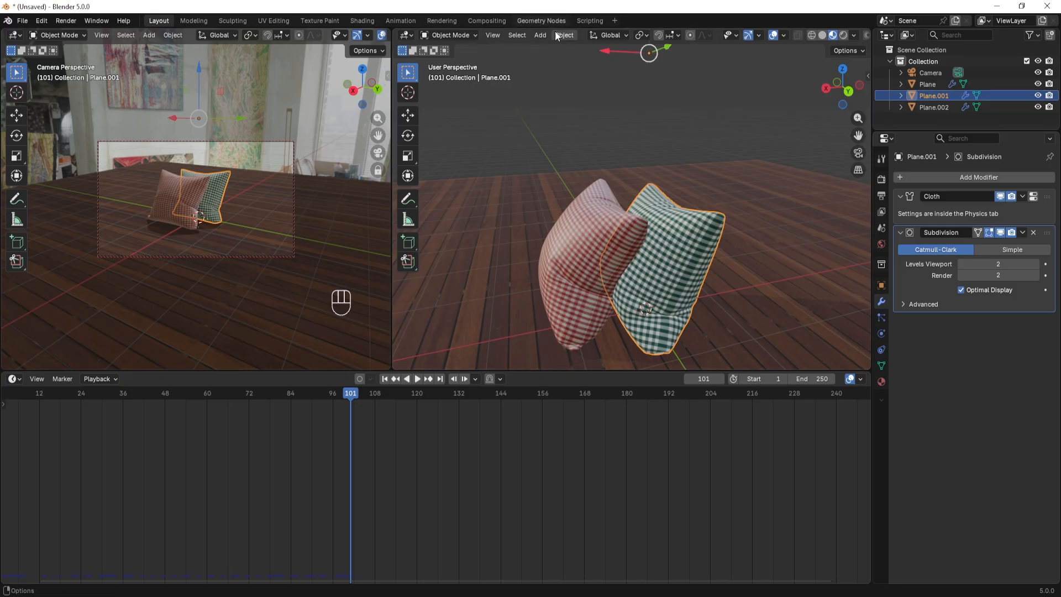
left_click(579, 271)
scroll(678, 268, "up", 4)
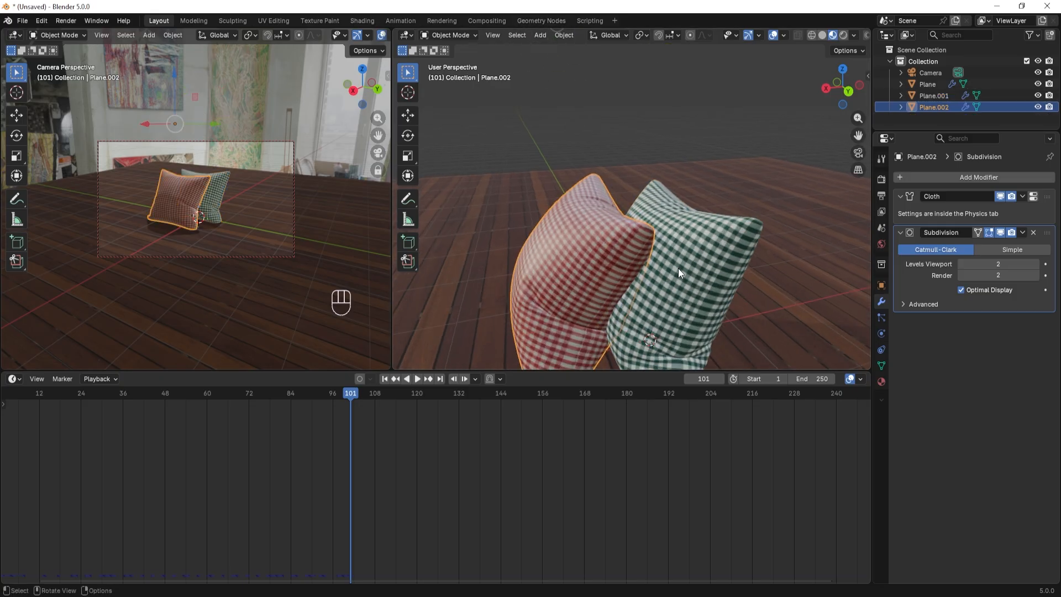
middle_click_drag(675, 267, 705, 247)
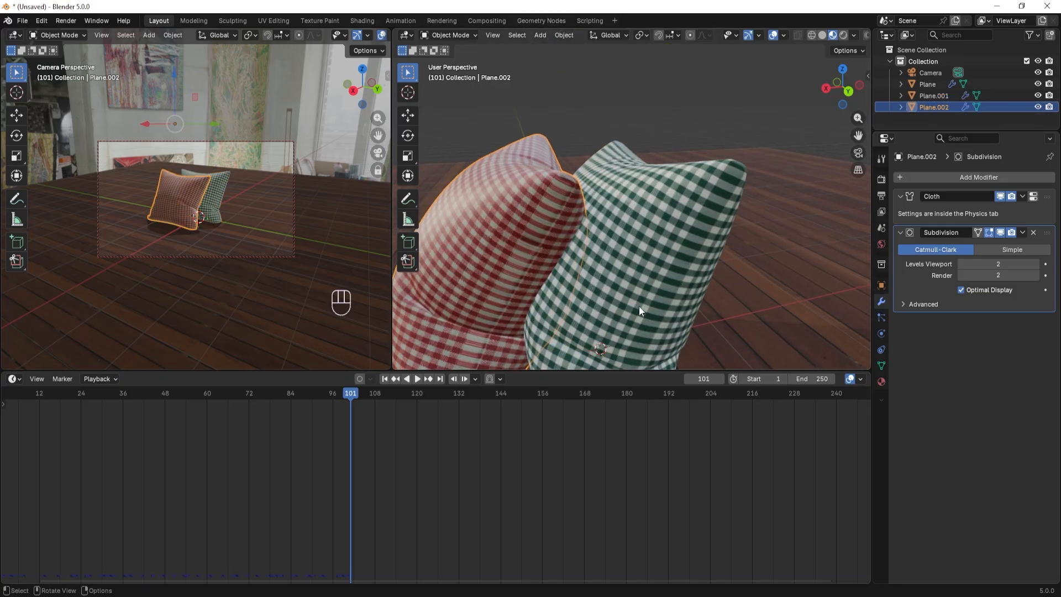
scroll(489, 251, "down", 5)
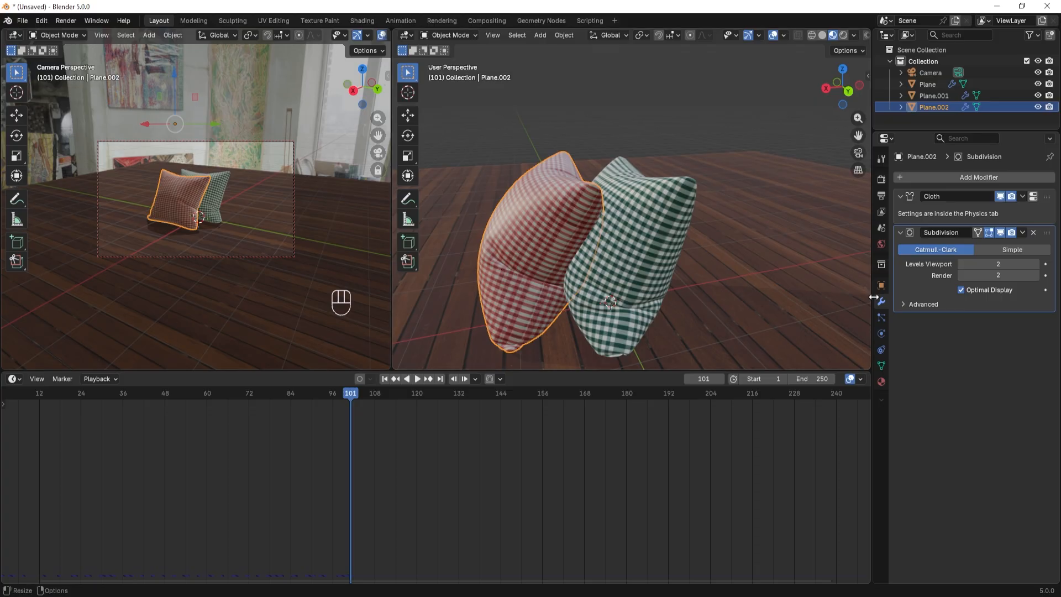
Step: Apply the Cloth modifier on the red and green pillows, and move the timeline to frame 40
left_click(1025, 193)
left_click(996, 206)
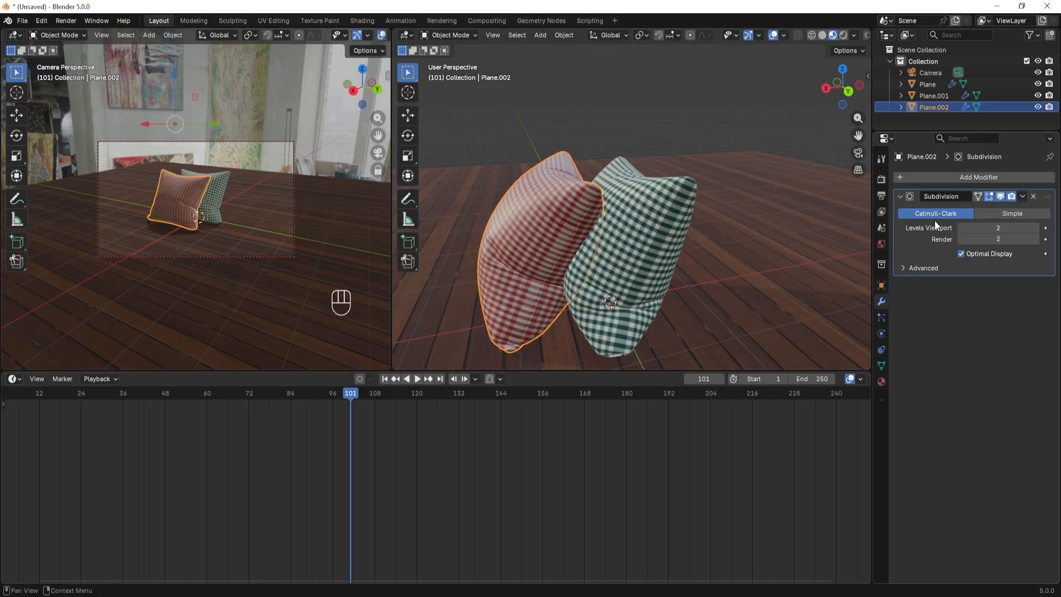
left_click(659, 210)
left_click(1022, 197)
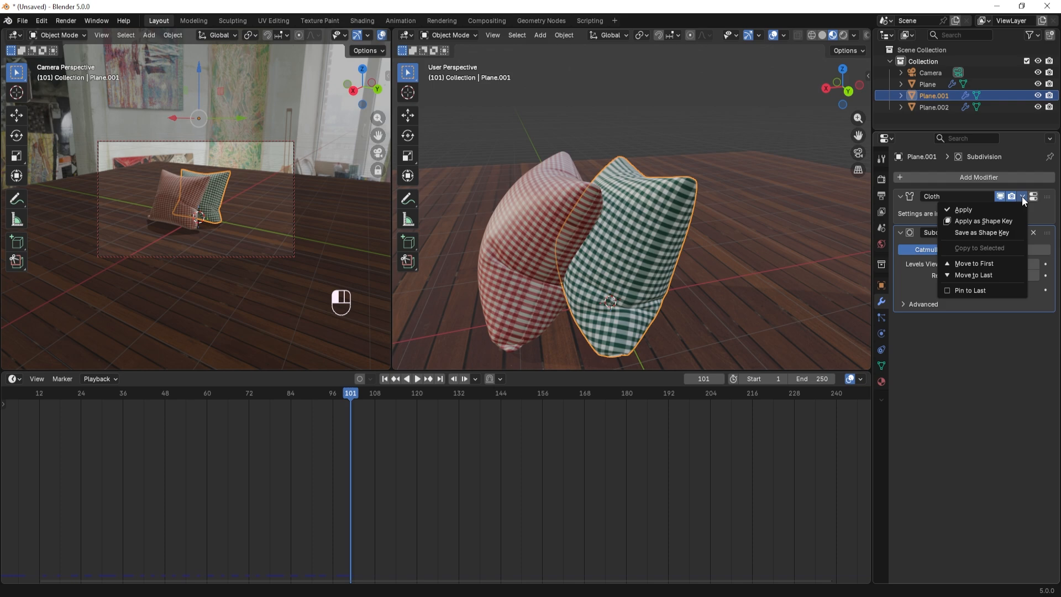
left_click(995, 210)
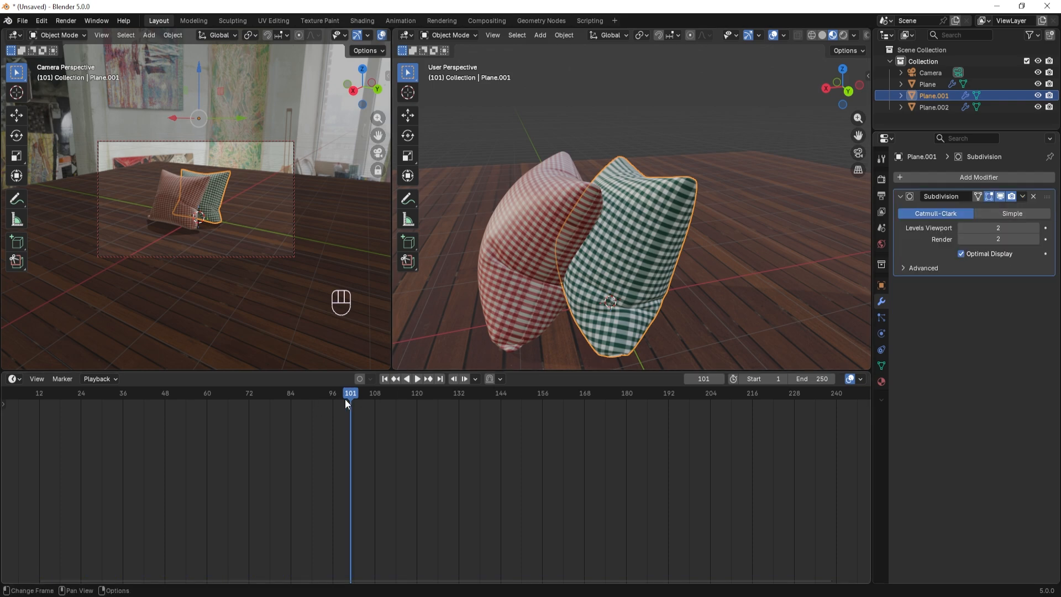
left_click_drag(347, 399, 138, 415)
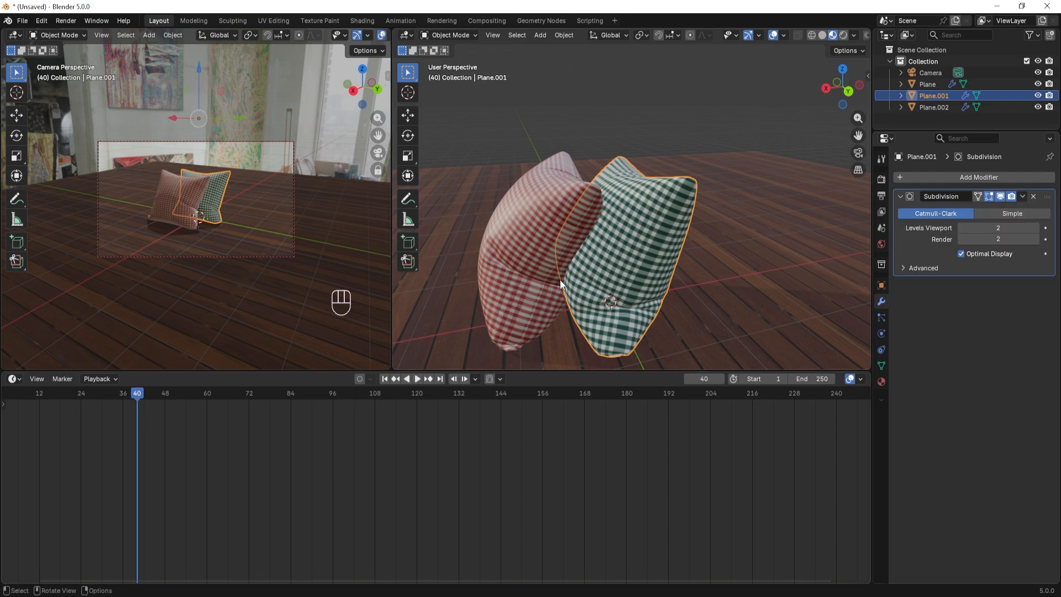
Step: Set the green pillow's origin to its geometry, and move it slightly sideways and about 0.45 m up along Z
scroll(620, 262, "down", 3)
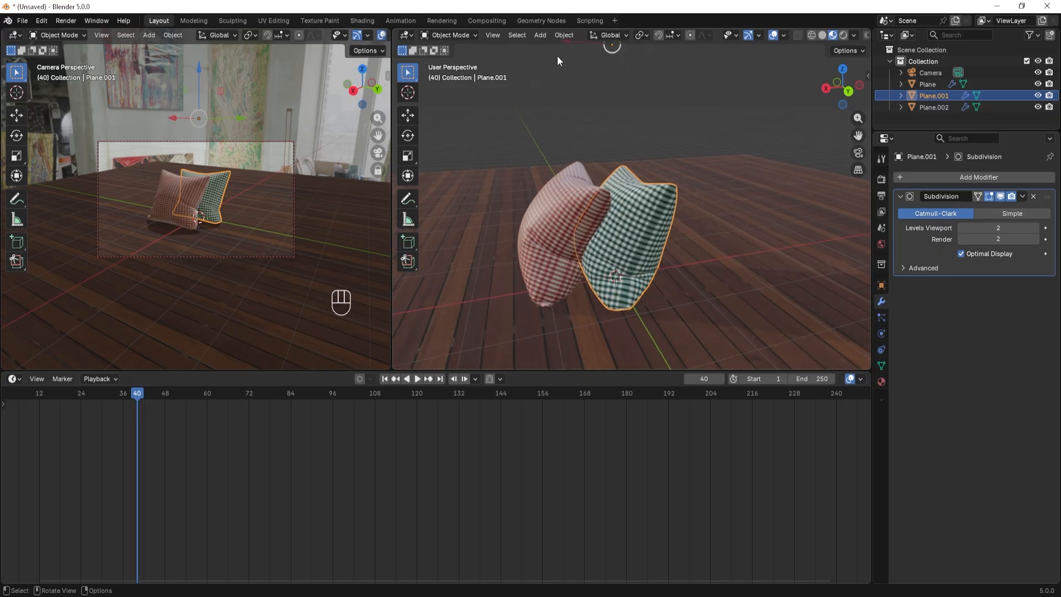
left_click(563, 35)
mouse_move(569, 58)
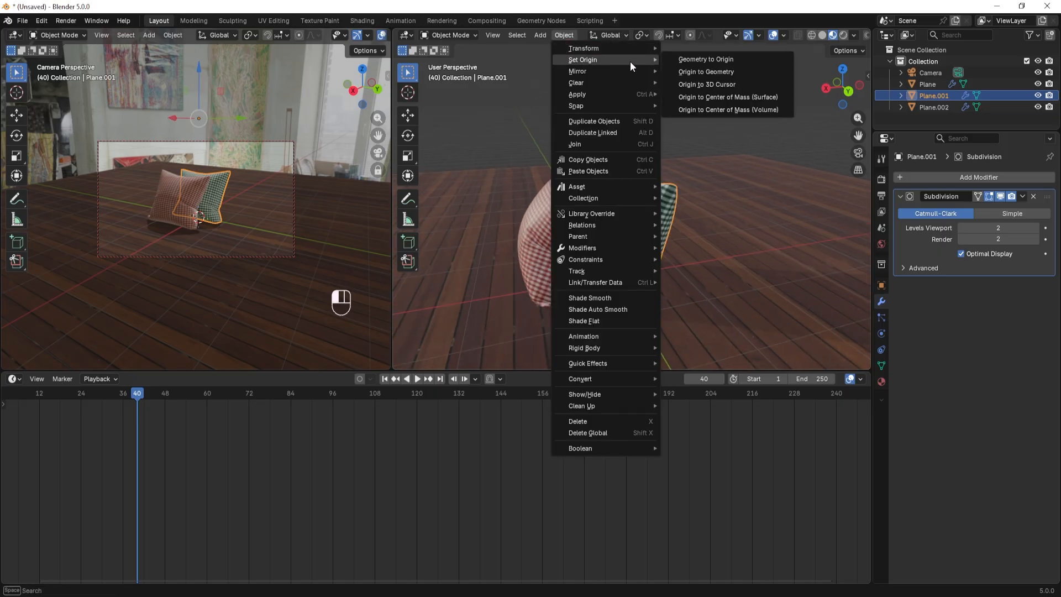
left_click(711, 73)
left_click_drag(596, 234, 616, 234)
left_click_drag(638, 191, 641, 150)
scroll(635, 184, "up", 2)
middle_click_drag(571, 226, 532, 233, "shift")
scroll(608, 180, "up", 3)
middle_click_drag(638, 204, 669, 172)
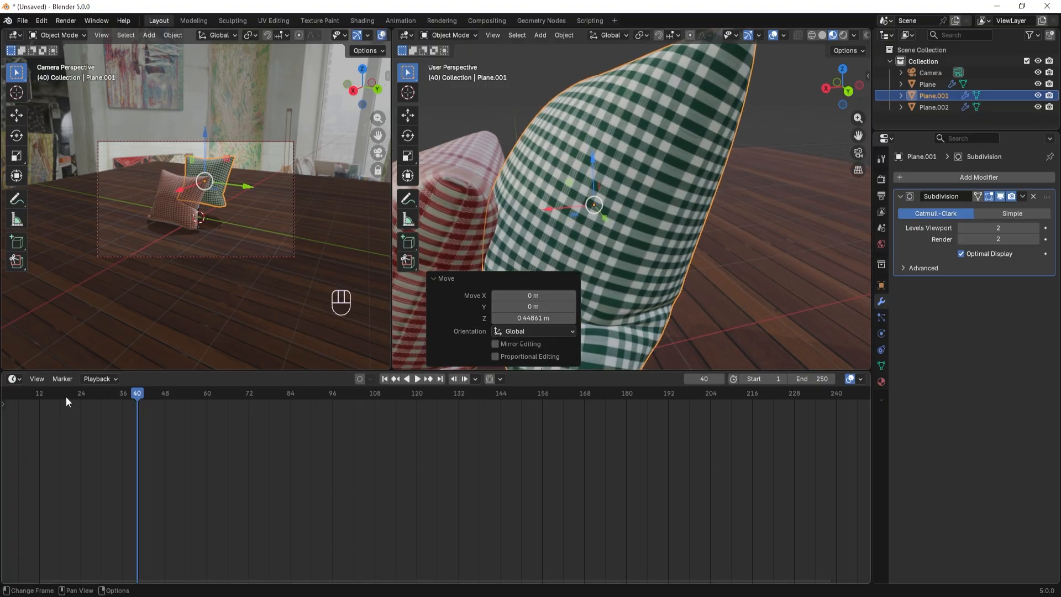
Step: Bring back the Shader Editor, and mark the edge loop around the green pillow's side as a seam in Edit Mode
left_click(14, 379)
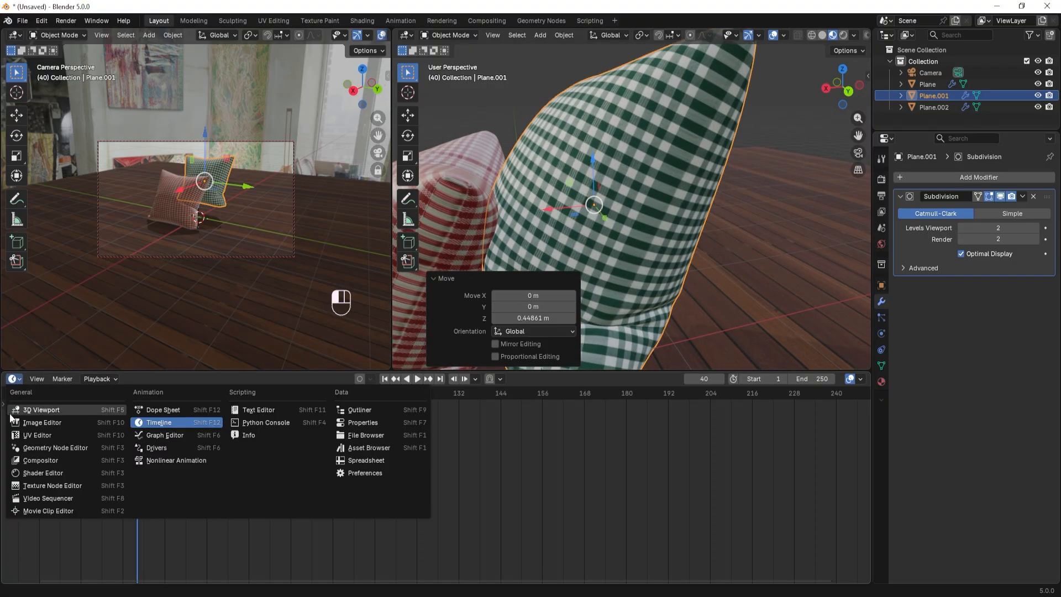
left_click(37, 473)
mouse_move(669, 223)
middle_mouse_down()
mouse_move(670, 243)
mouse_move(748, 205)
mouse_move(712, 204)
mouse_move(678, 178)
mouse_move(702, 190)
mouse_move(656, 232)
middle_mouse_up()
key("Tab")
scroll(701, 190, "down", 4)
scroll(656, 232, "up", 4)
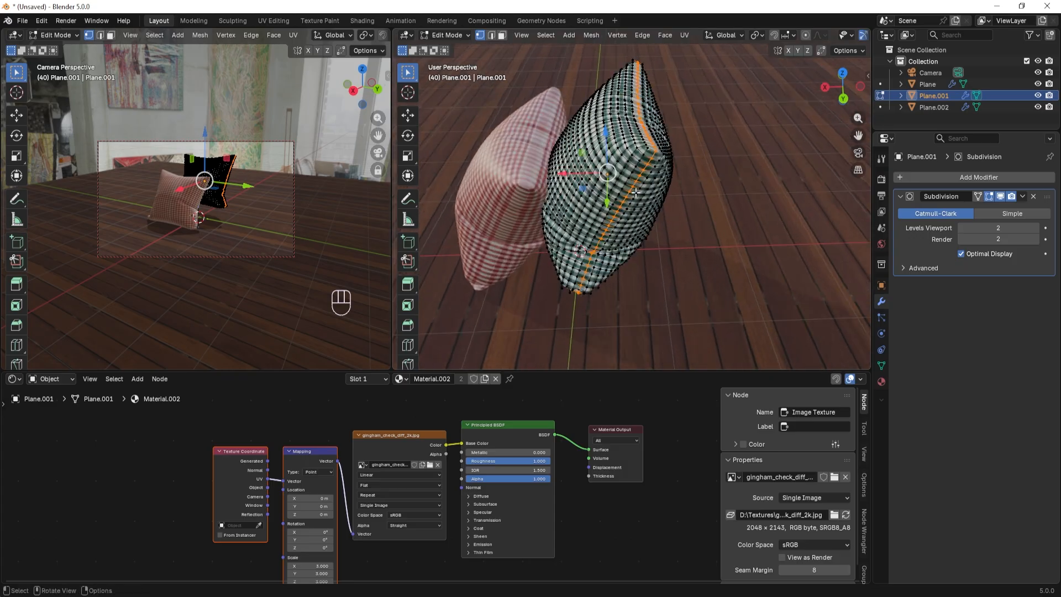
scroll(645, 156, "down", 1)
key("u")
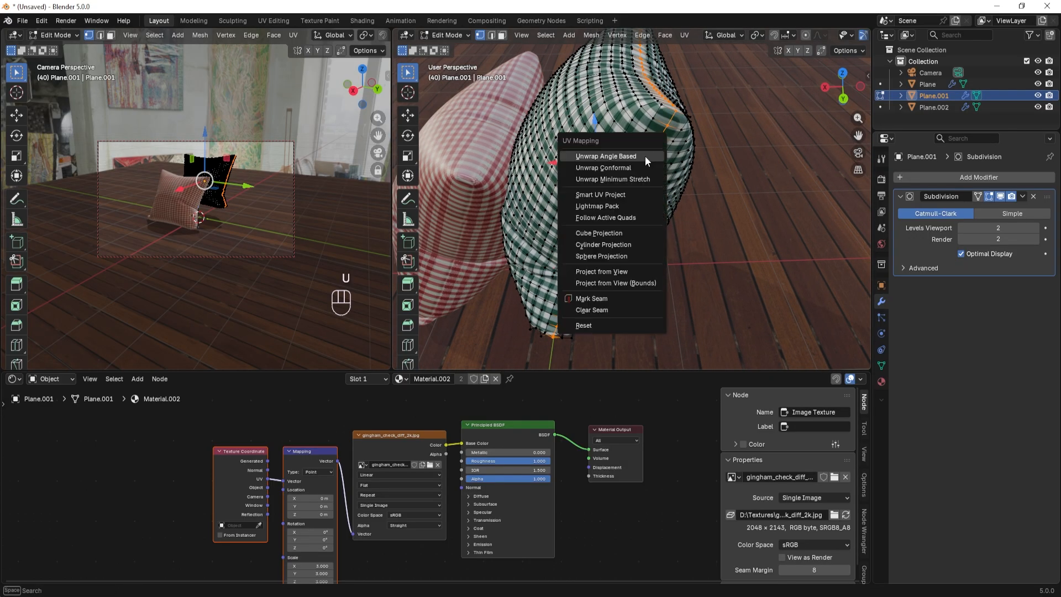
left_click(588, 296)
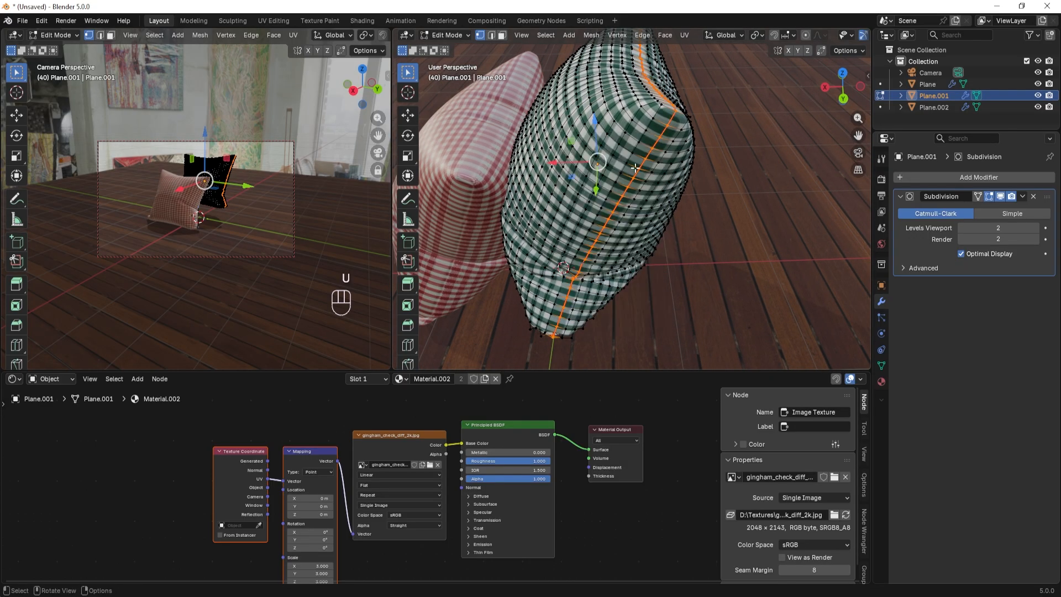
scroll(635, 171, "down", 2)
key("alt+a")
scroll(660, 194, "up", 2)
scroll(651, 184, "up", 1)
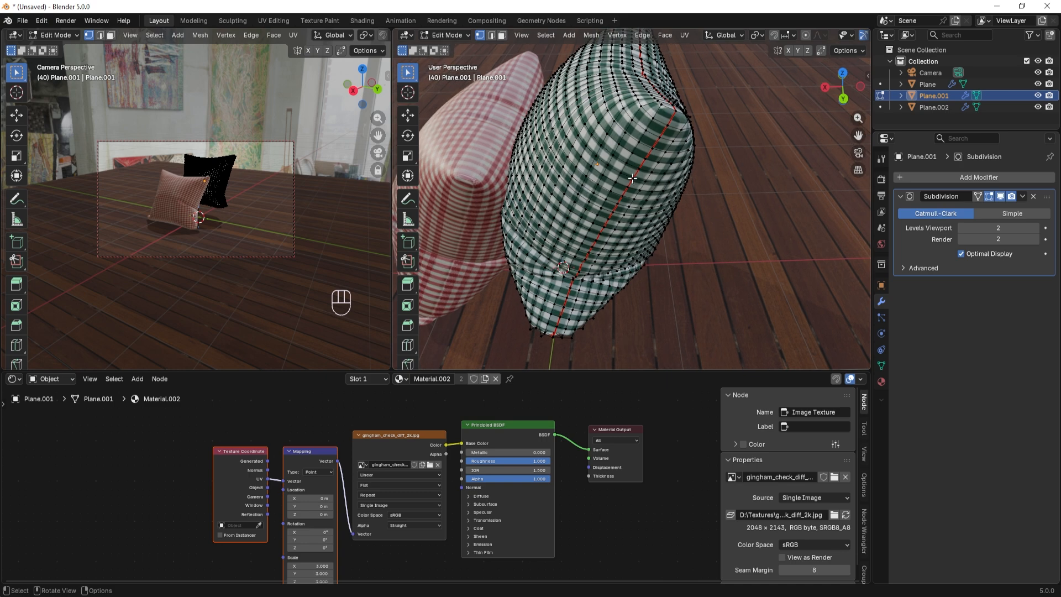
Step: Unwrap the green pillow's entire mesh with the Angle Based method
left_click(633, 177)
key("a")
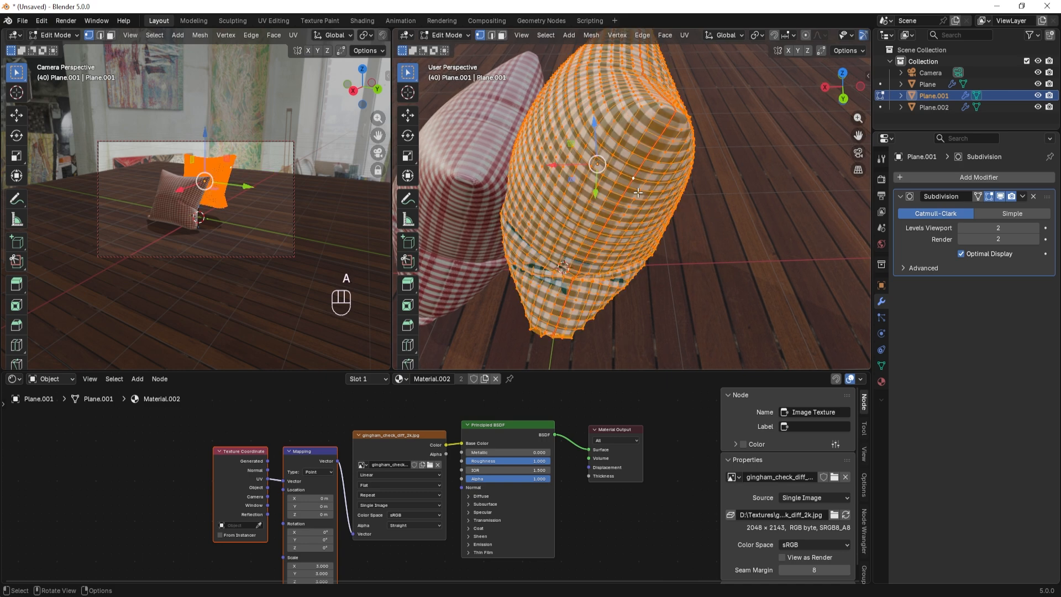
scroll(635, 191, "down", 2)
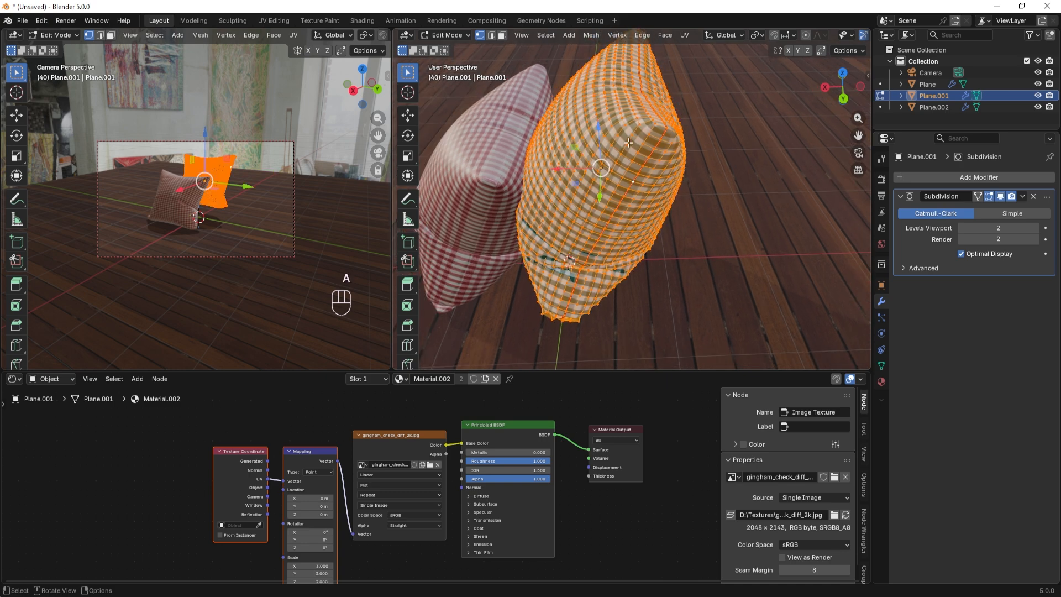
middle_click_drag(628, 143, 632, 155)
key("u")
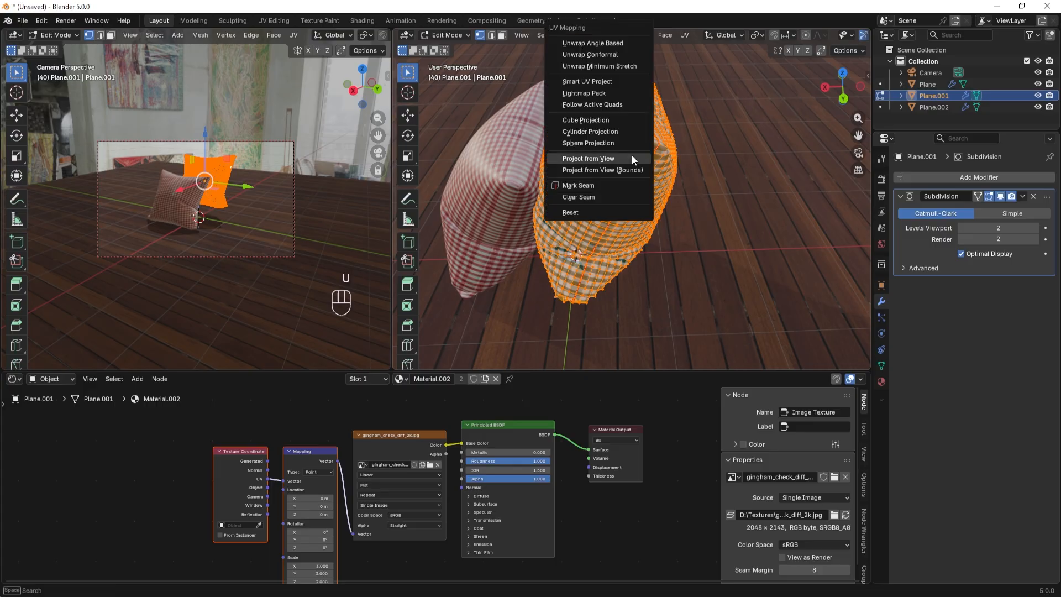
left_click(588, 43)
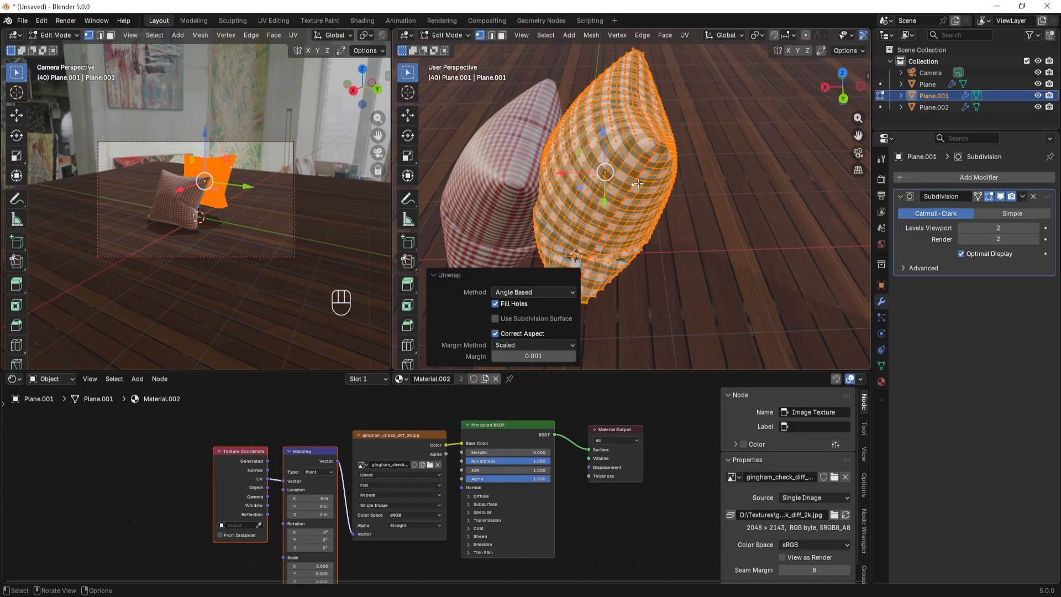
left_click(694, 239)
Step: Check the pattern along the green pillow's seam, return to Object Mode, and select the red pillow
scroll(699, 241, "up", 5)
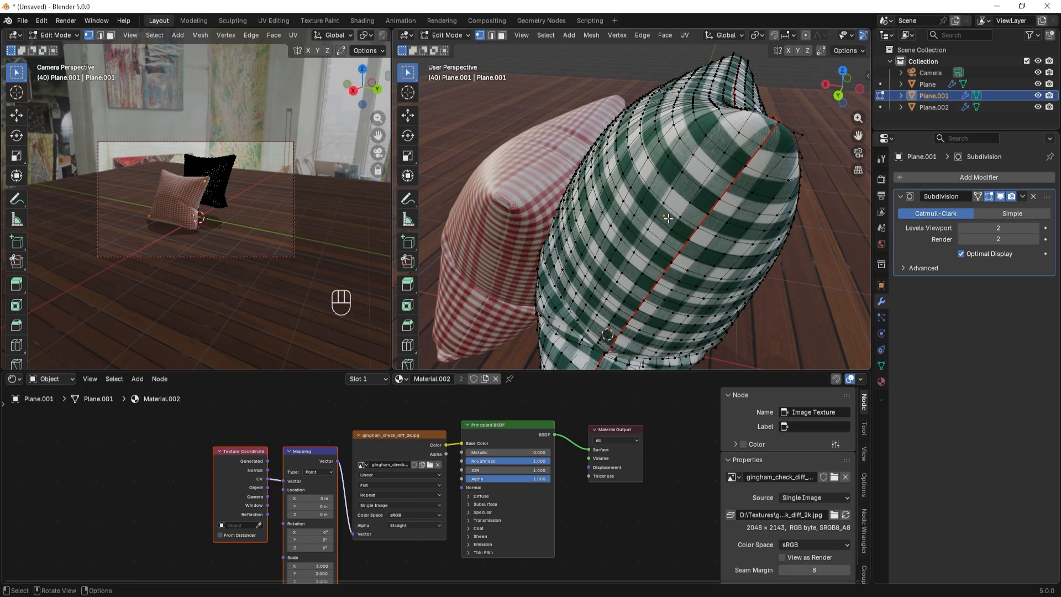
mouse_move(700, 243)
middle_mouse_down()
mouse_move(674, 254)
mouse_move(690, 247)
middle_mouse_up()
middle_click_drag(635, 270, 648, 223)
scroll(648, 222, "down", 5)
middle_click_drag(550, 232, 608, 208, "shift")
left_click(596, 211)
key("Tab")
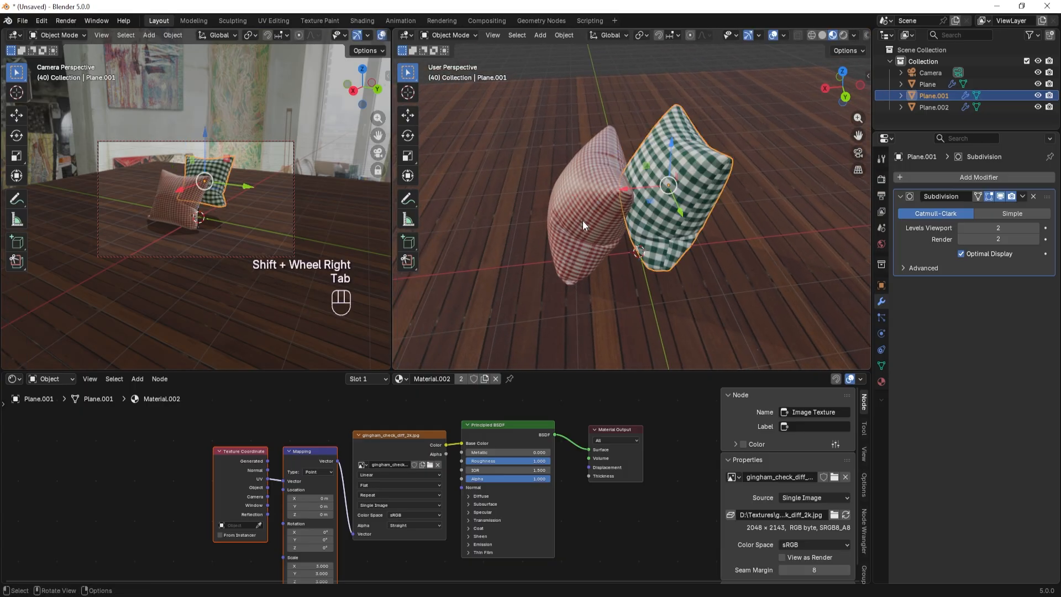
left_click(582, 221)
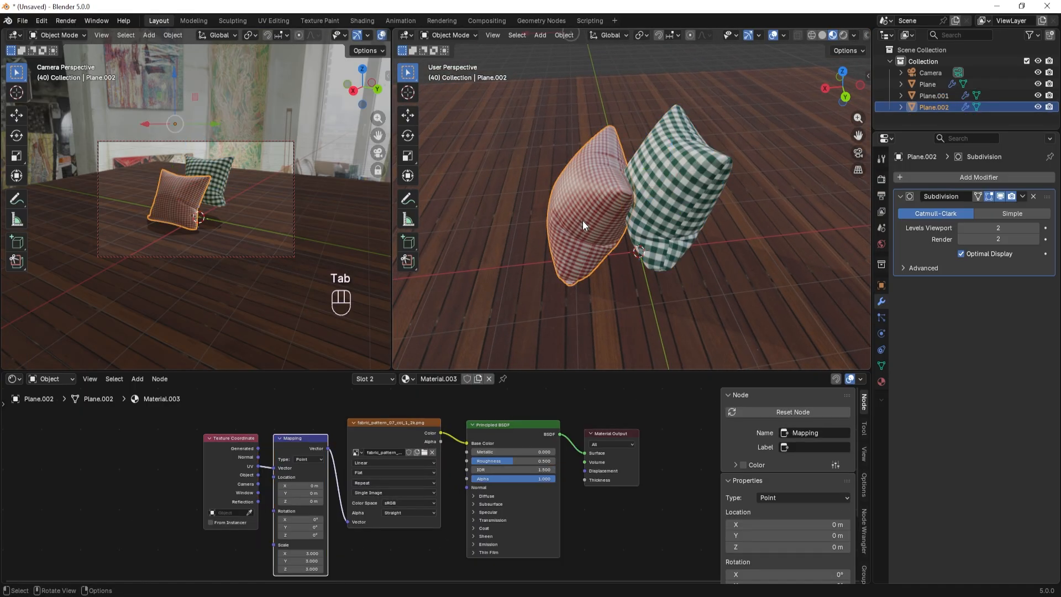
Step: Mark the edge loop around the red pillow's side as a seam in Edit Mode
key("Tab")
scroll(582, 220, "up", 5)
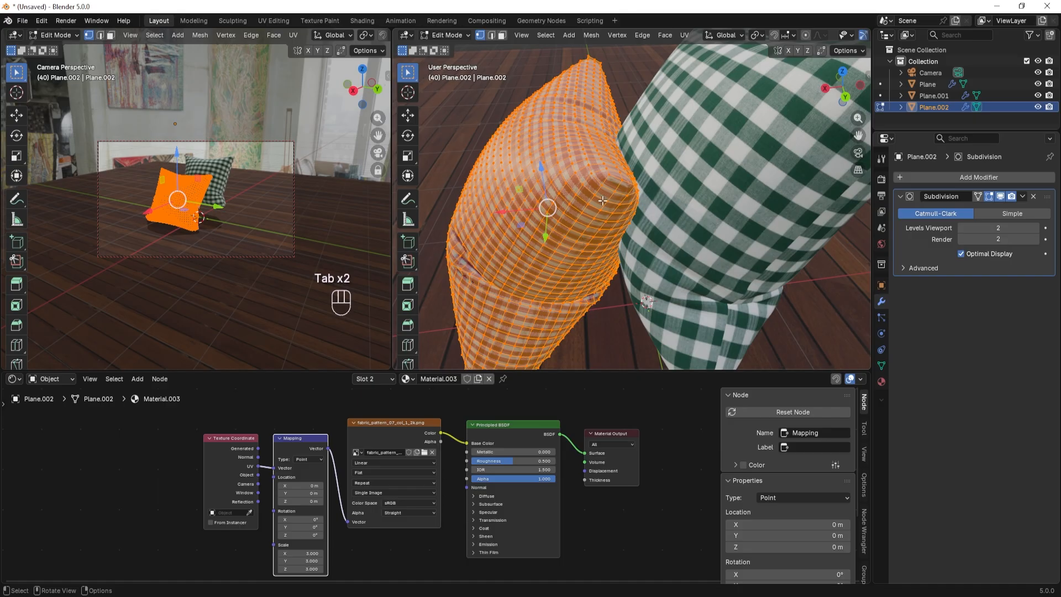
left_click(602, 201)
scroll(603, 201, "up", 1)
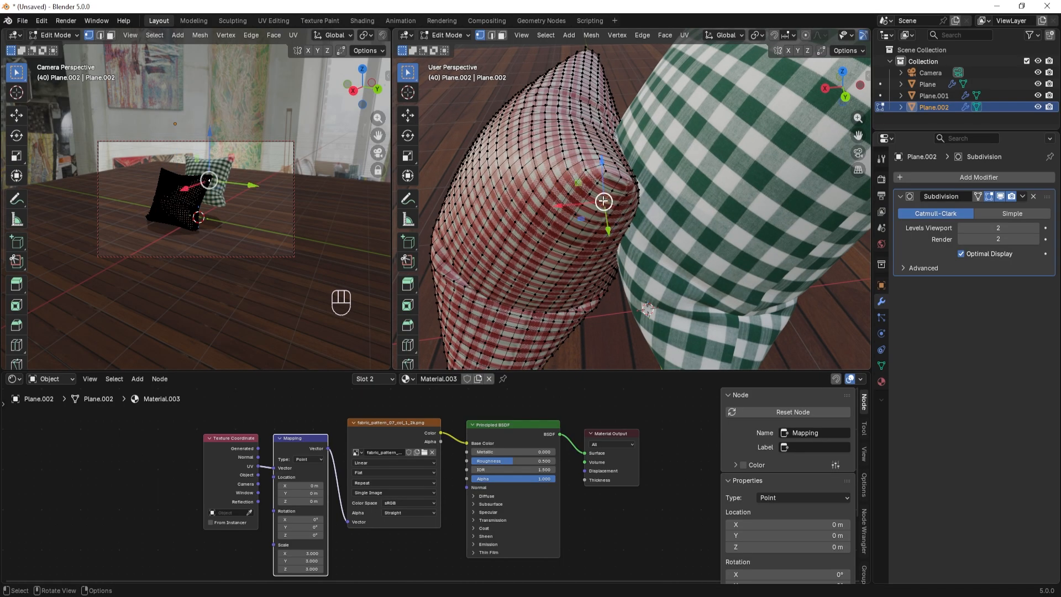
left_click(599, 220, "alt")
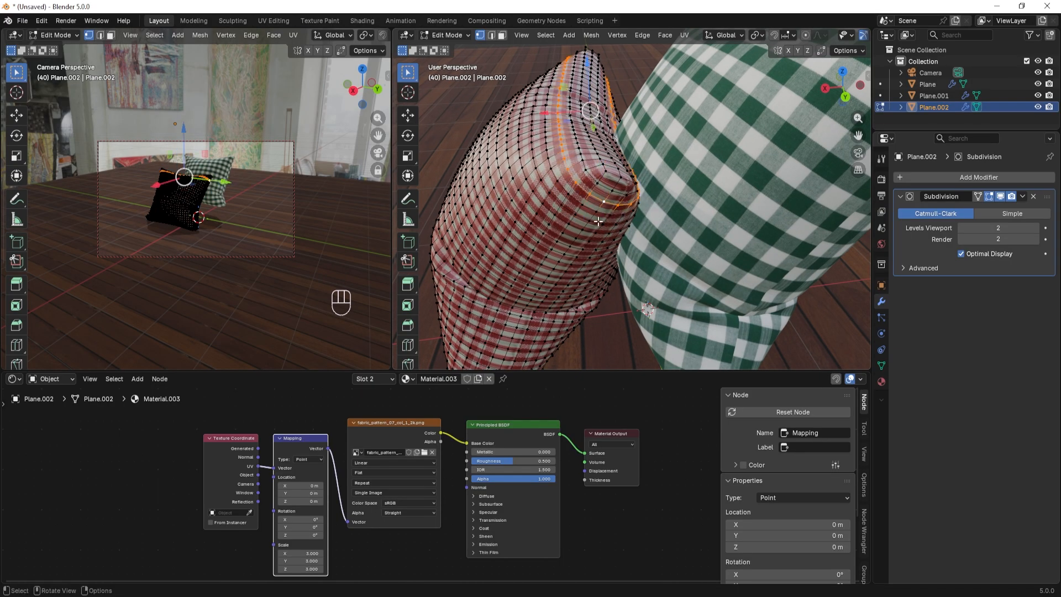
left_click(598, 212, "alt")
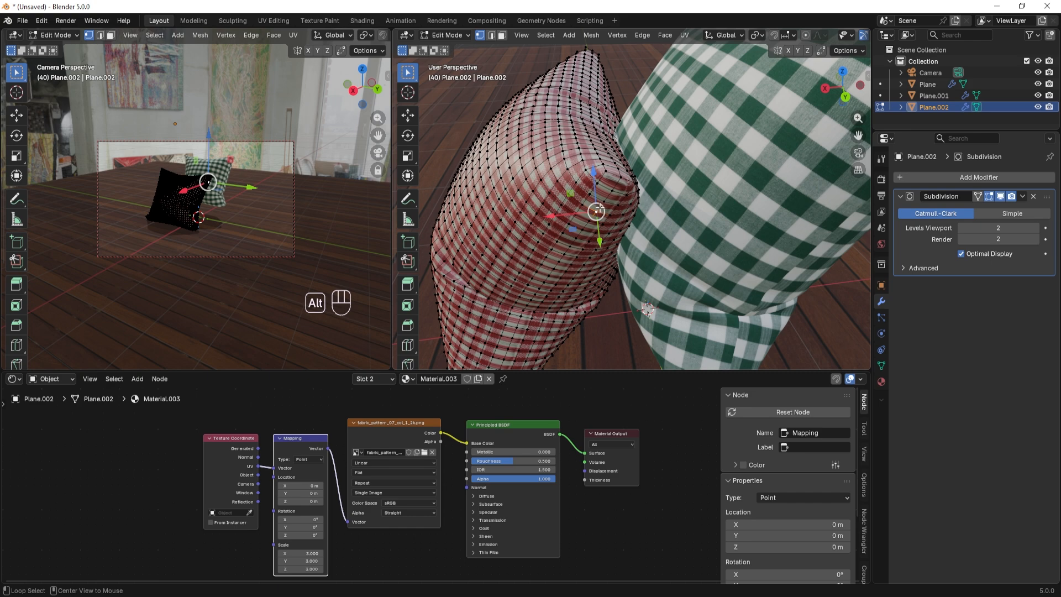
left_click(491, 35)
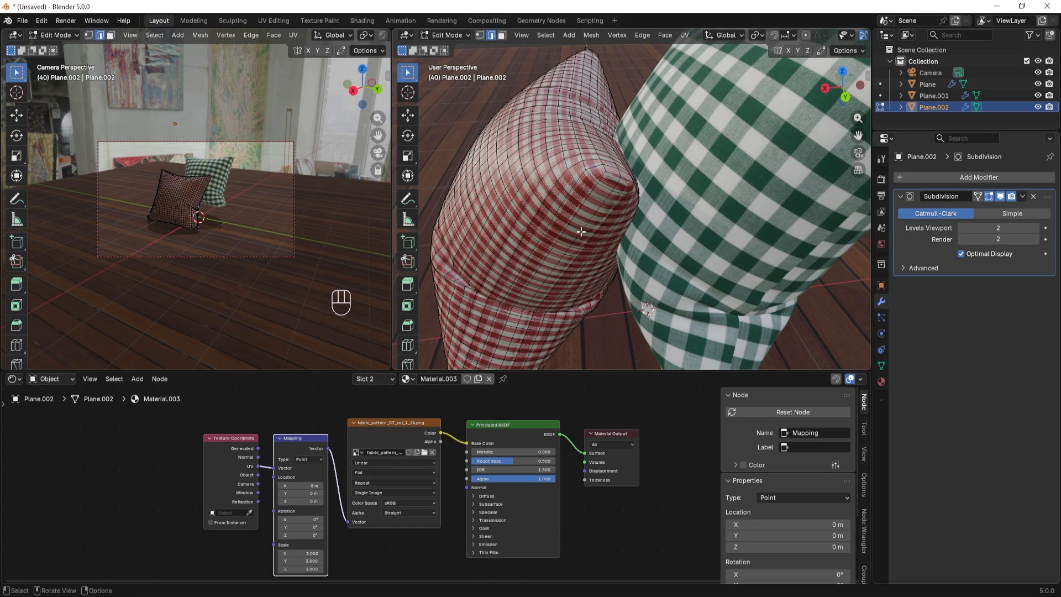
left_click(580, 230, "alt")
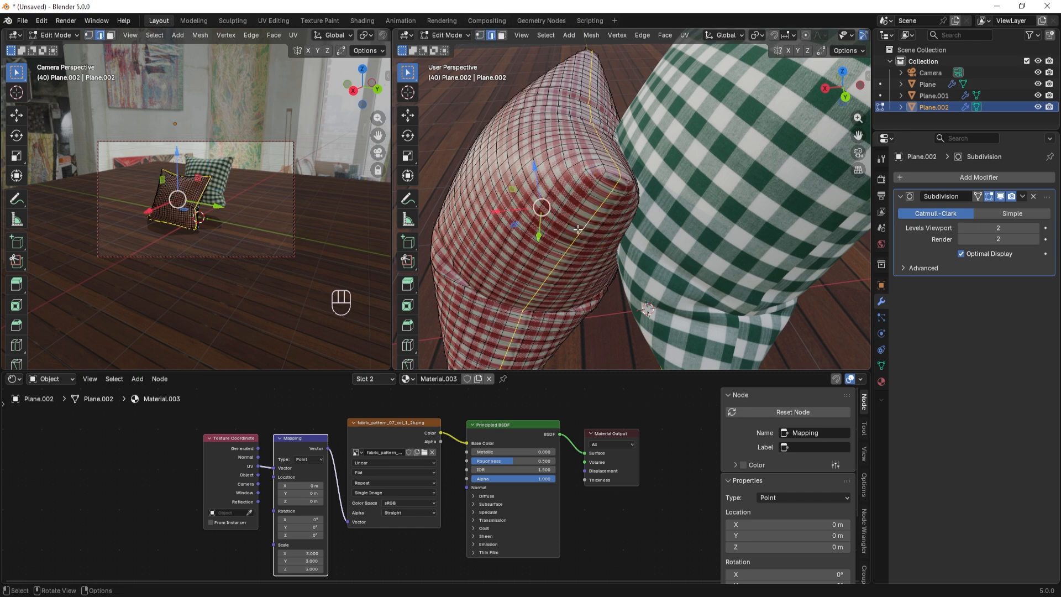
key("u")
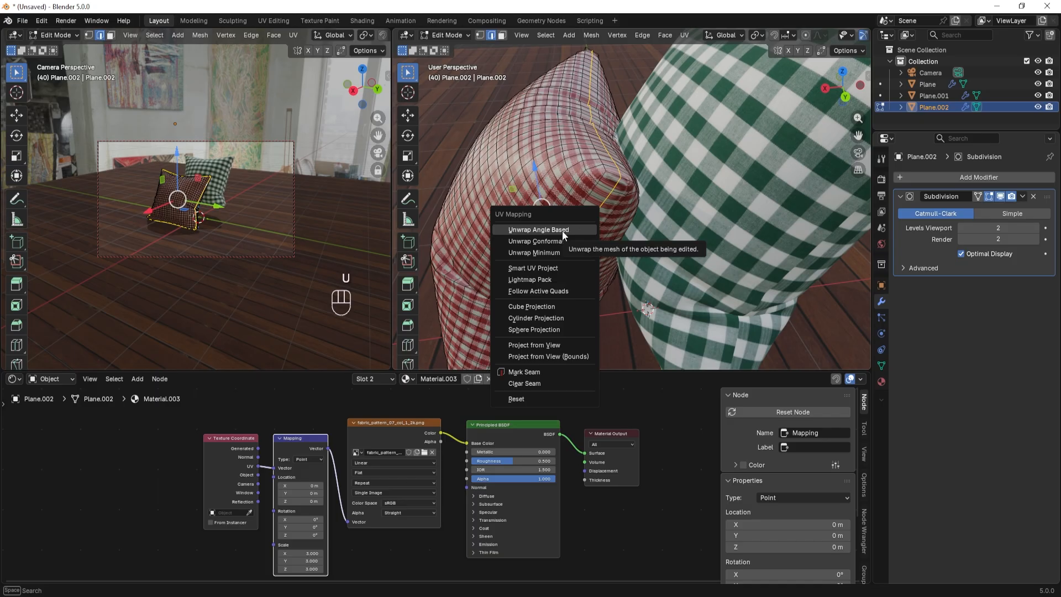
left_click(521, 372)
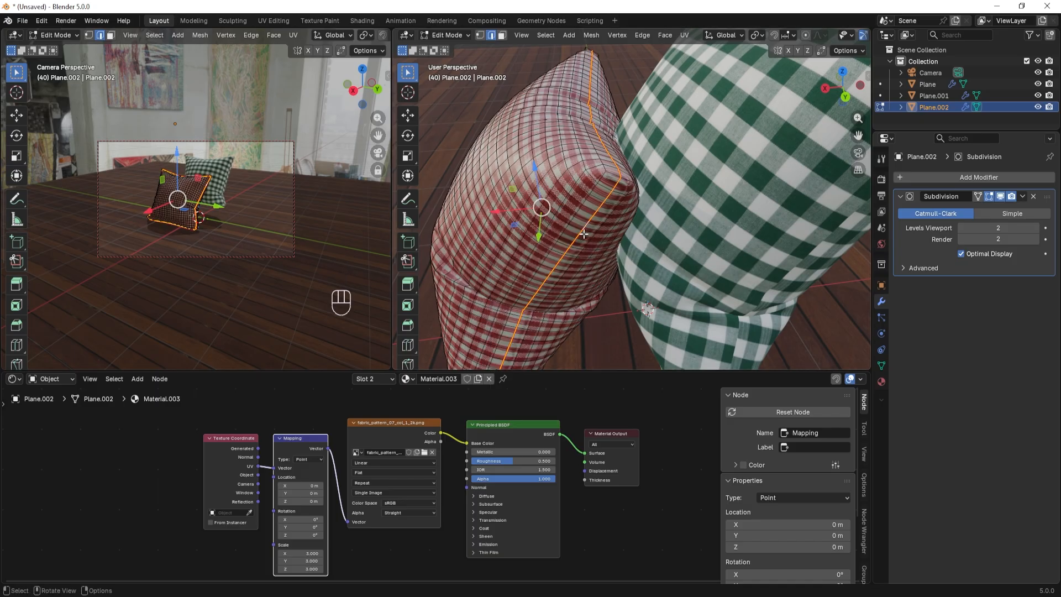
Step: Unwrap the red pillow's entire mesh with the Angle Based method, deselect everything and return to Object Mode
key("a")
key("u")
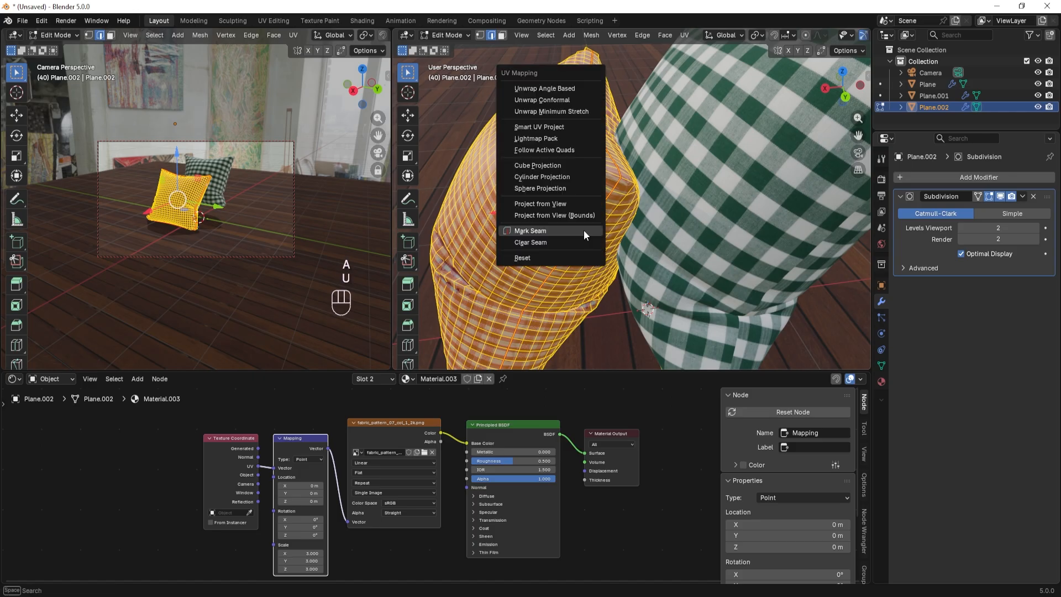
left_click(530, 88)
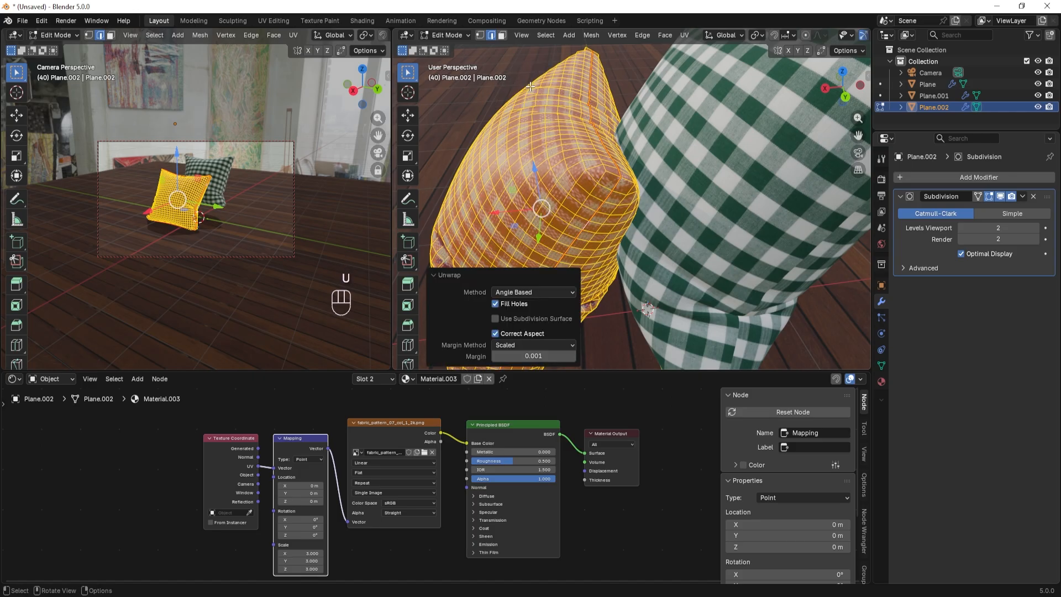
scroll(531, 175, "down", 2)
scroll(531, 175, "down", 2)
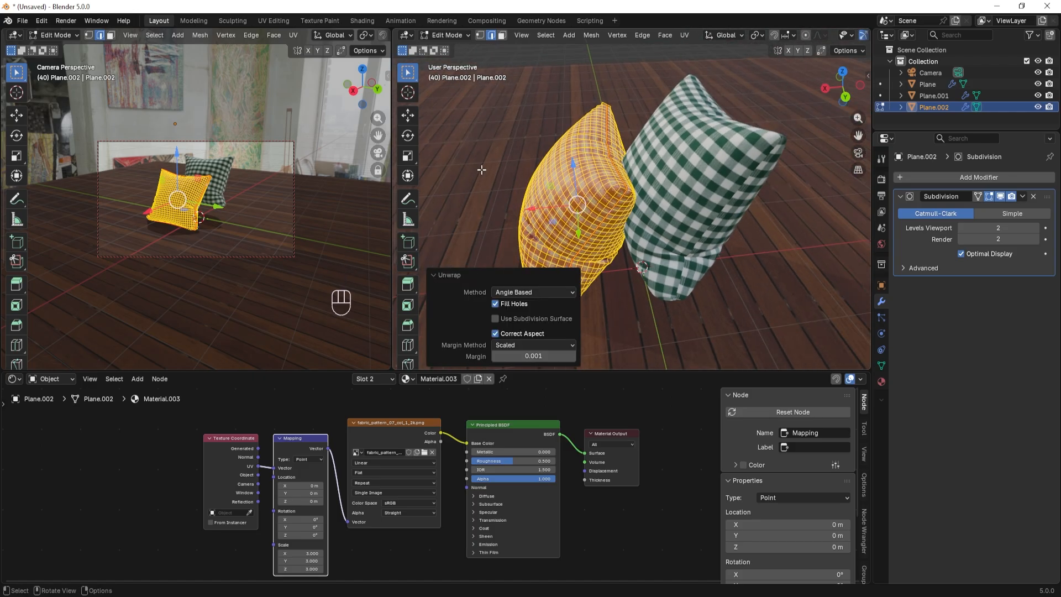
key("alt+a")
key("Tab")
scroll(531, 189, "down", 2)
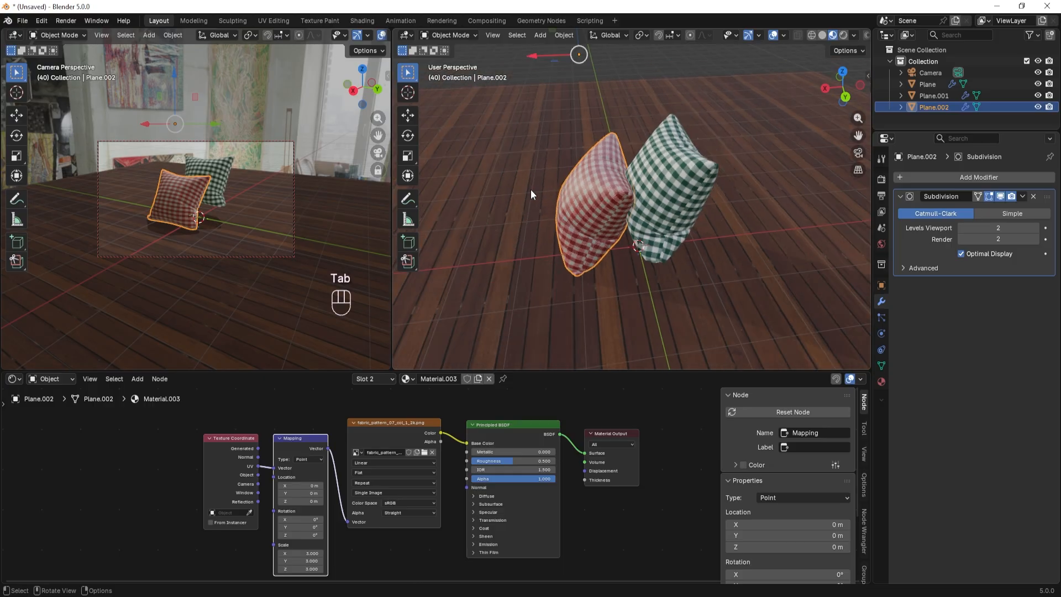
Step: Restore the camera view and set the red pillow's origin to its geometry
middle_click_drag(519, 258, 535, 249)
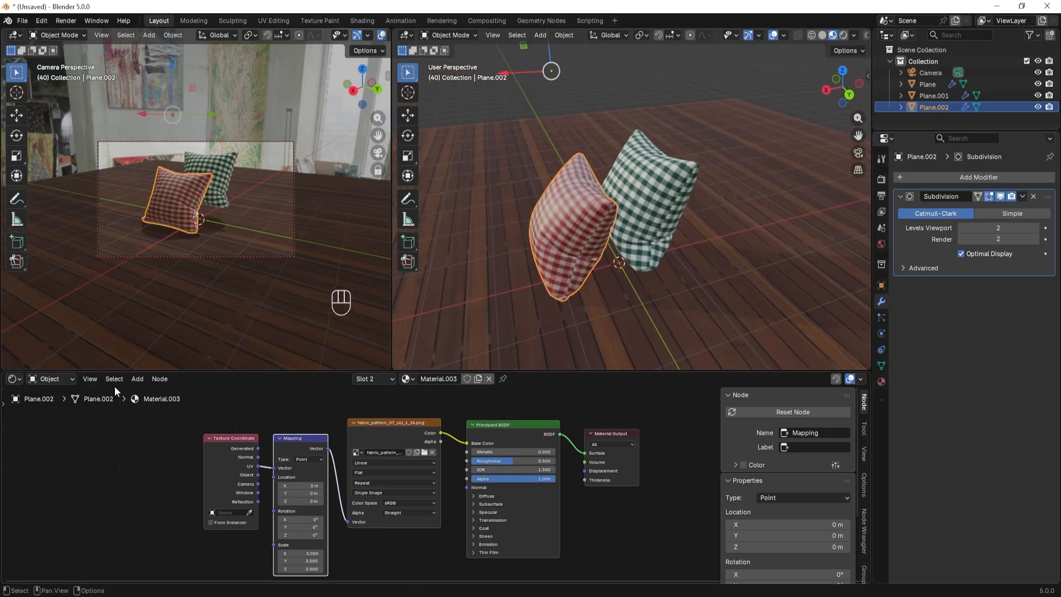
scroll(207, 229, "up", 4)
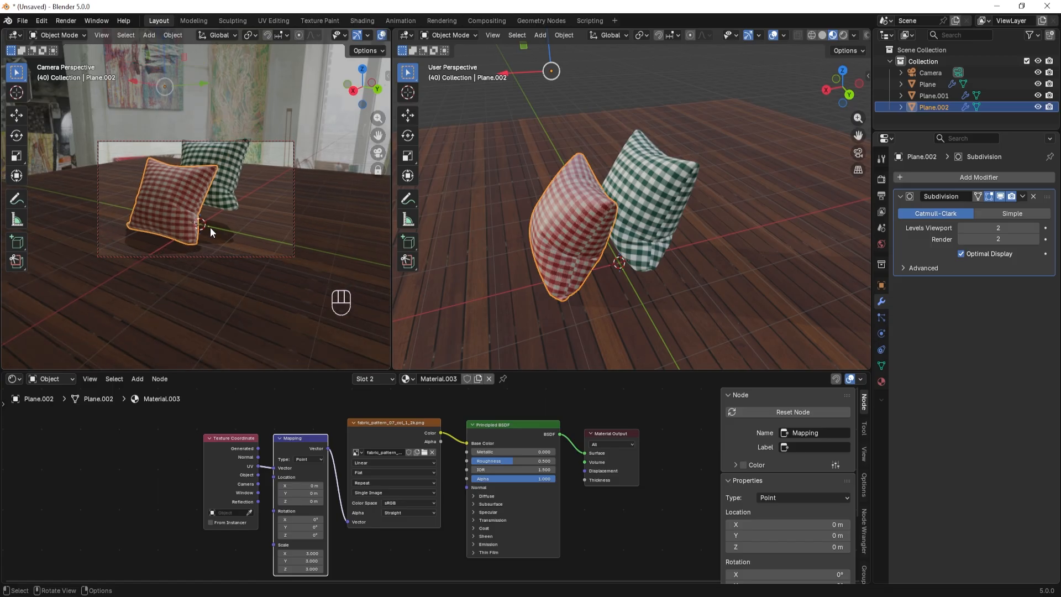
key("KP_0")
key("KP_0")
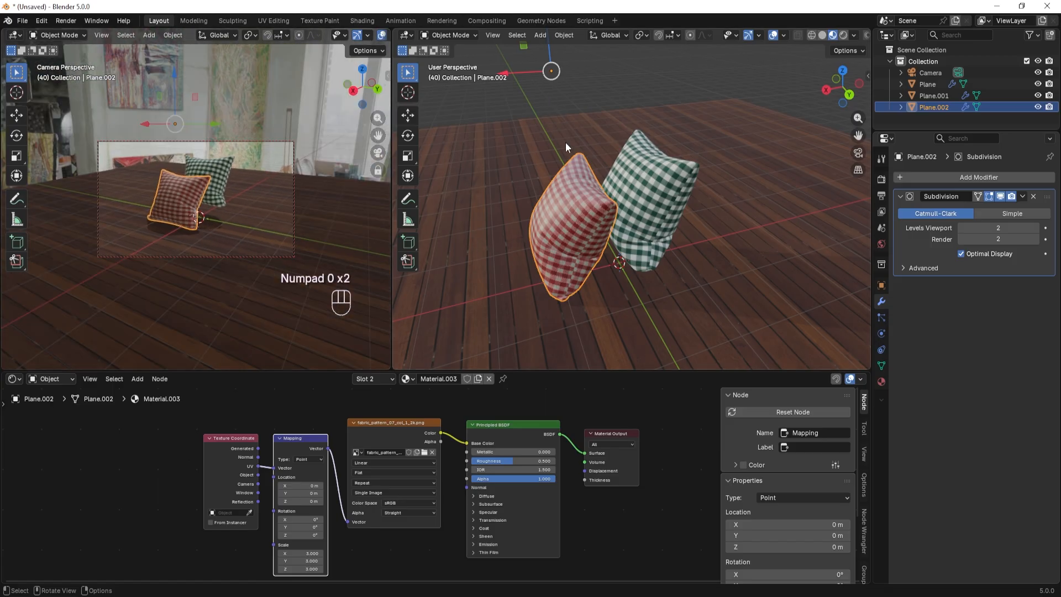
scroll(565, 141, "down", 1)
left_click(566, 34)
mouse_move(599, 59)
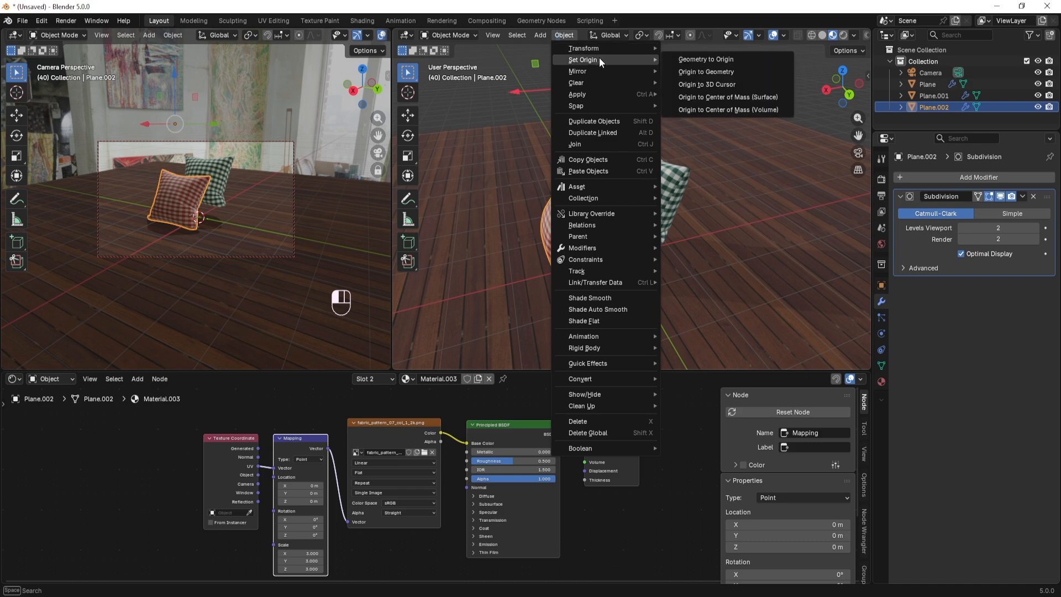
left_click(698, 71)
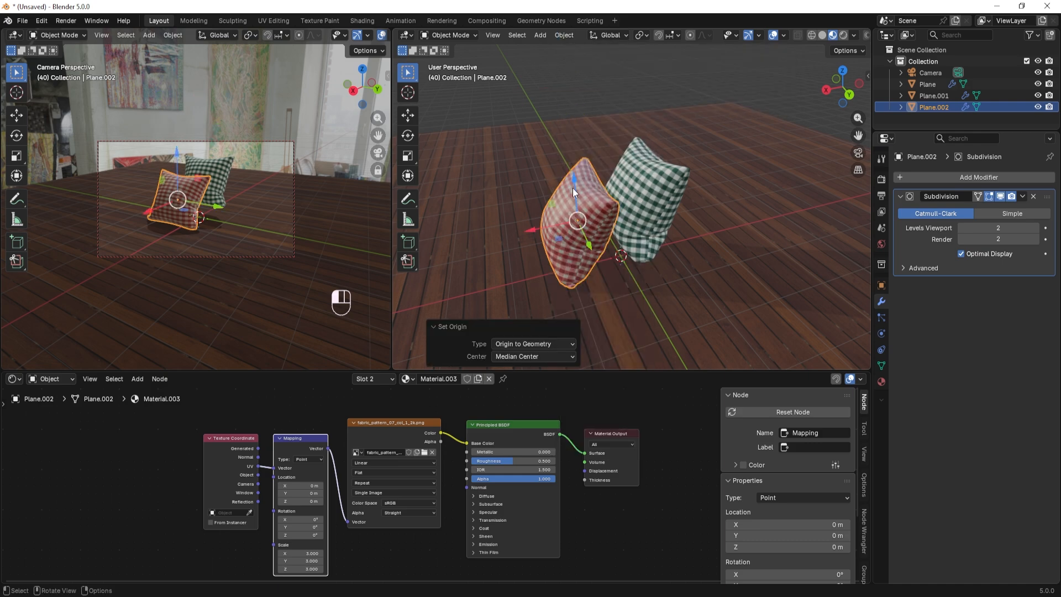
Step: Move the green pillow about 0.34 m along X and 0.1 m down, and raise the red pillow about 0.22 m along Z
left_click(646, 202)
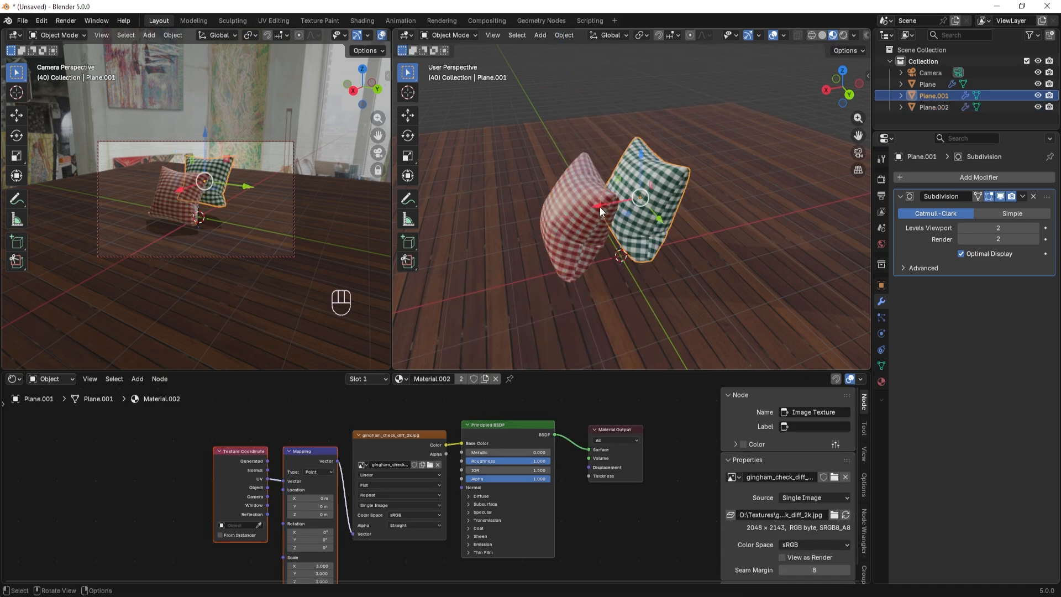
left_click_drag(599, 207, 584, 209)
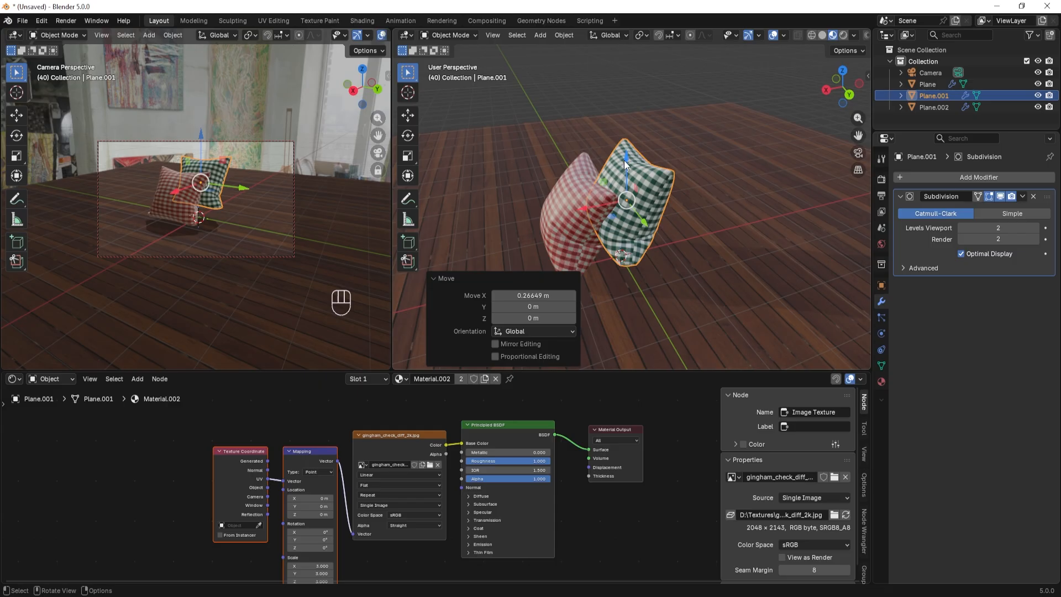
left_click_drag(625, 161, 623, 164)
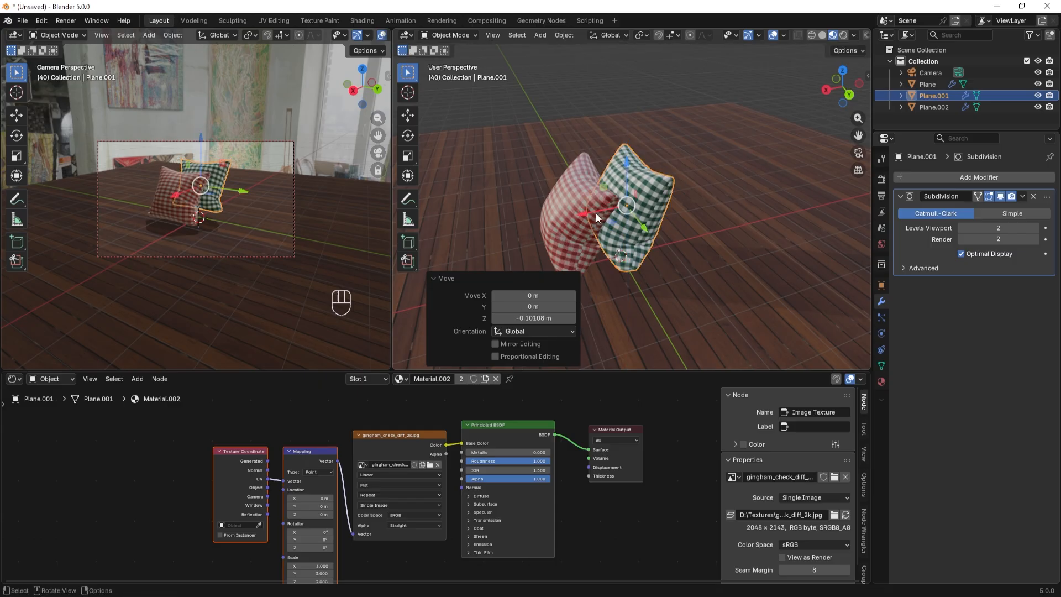
left_click_drag(596, 213, 578, 209)
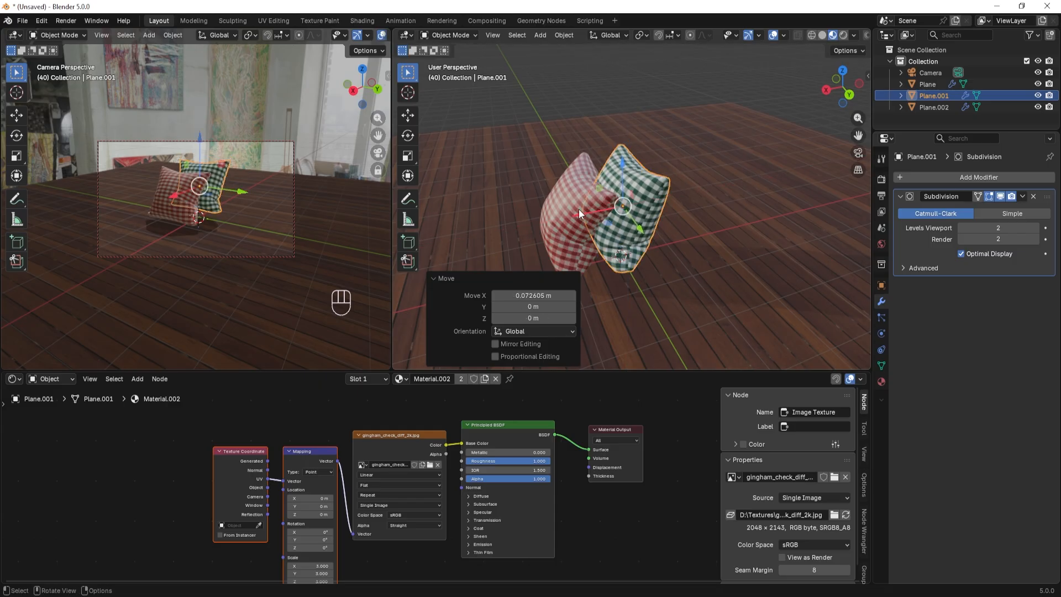
left_click(570, 178)
mouse_move(575, 170)
left_mouse_down()
mouse_move(575, 145)
mouse_move(575, 159)
left_mouse_up()
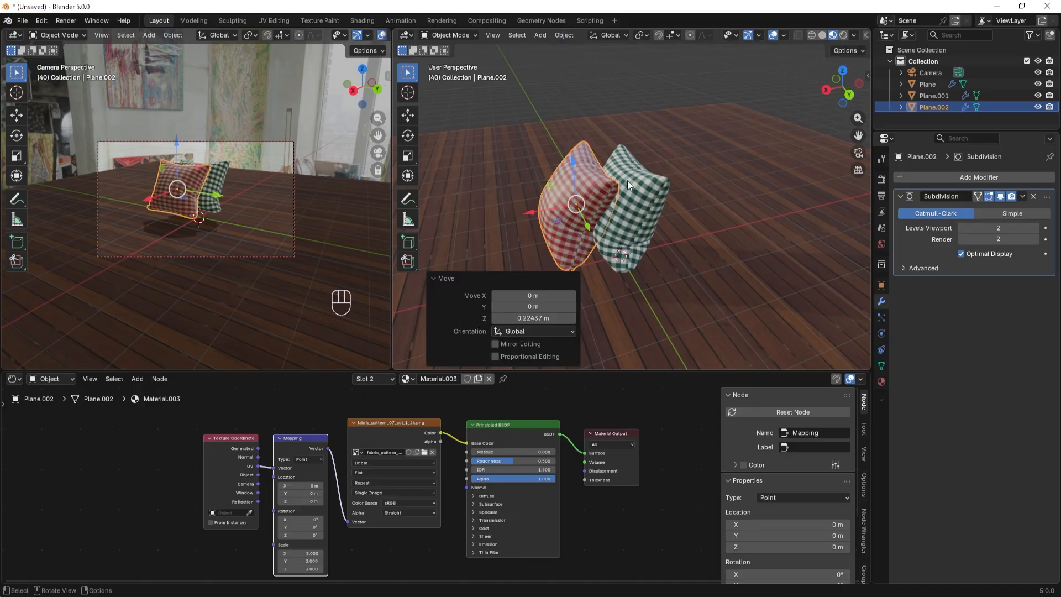
Step: Rotate the green pillow about -13° around the global Y axis
left_click(632, 200)
left_click(407, 137)
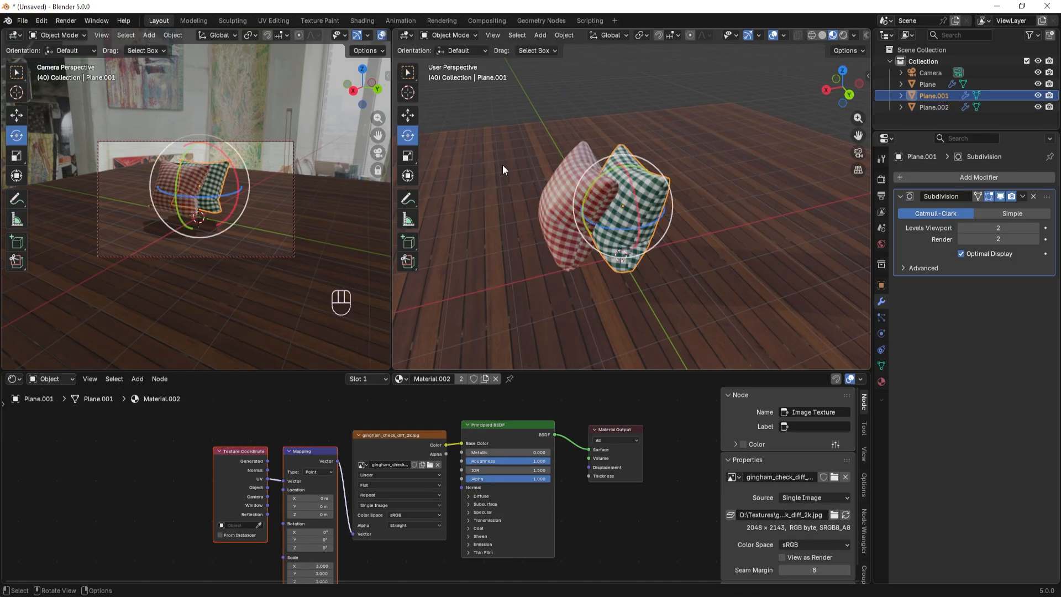
left_click_drag(642, 174, 655, 183)
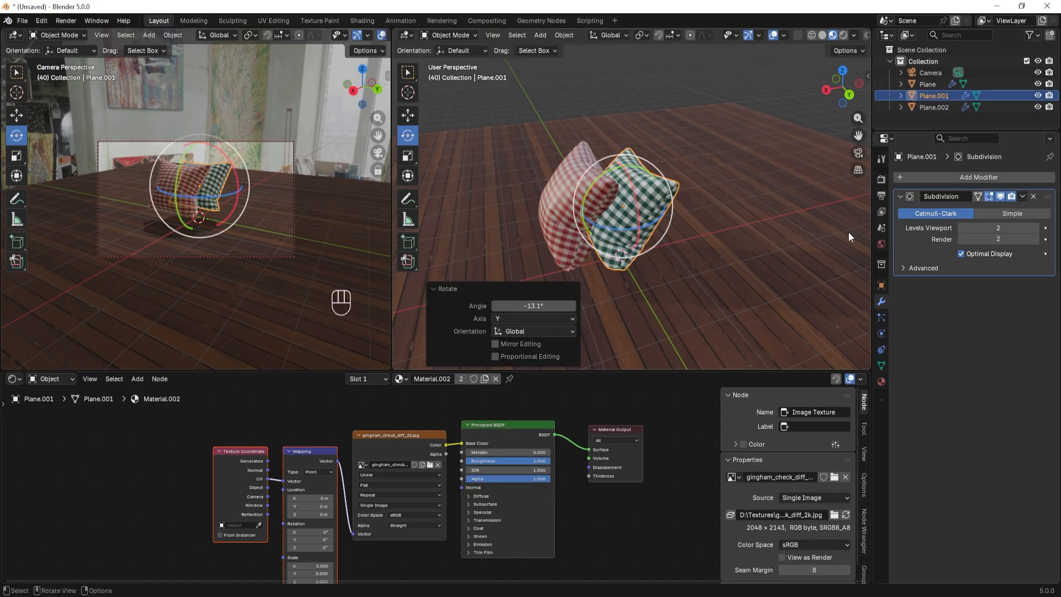
Step: Switch the render engine to Cycles and set its device to GPU Compute
left_click(877, 185)
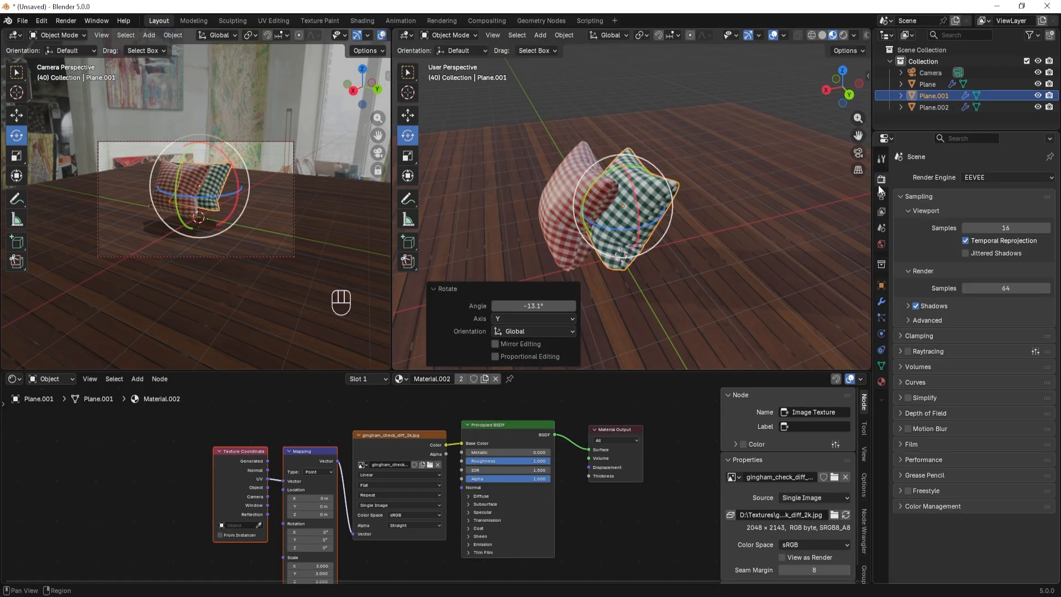
left_click(999, 178)
left_click(987, 216)
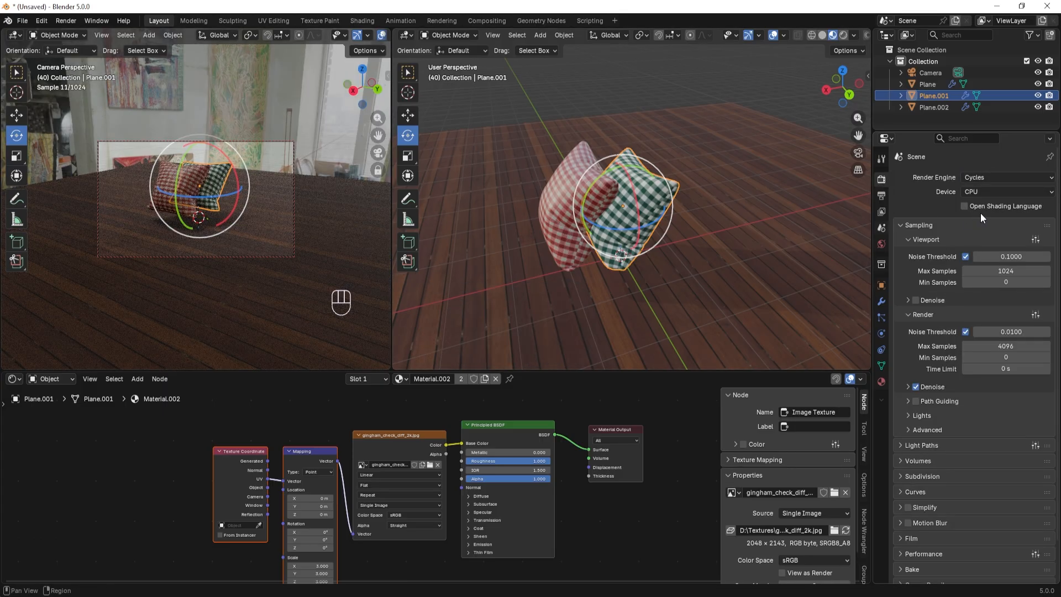
left_click(986, 190)
left_click(986, 217)
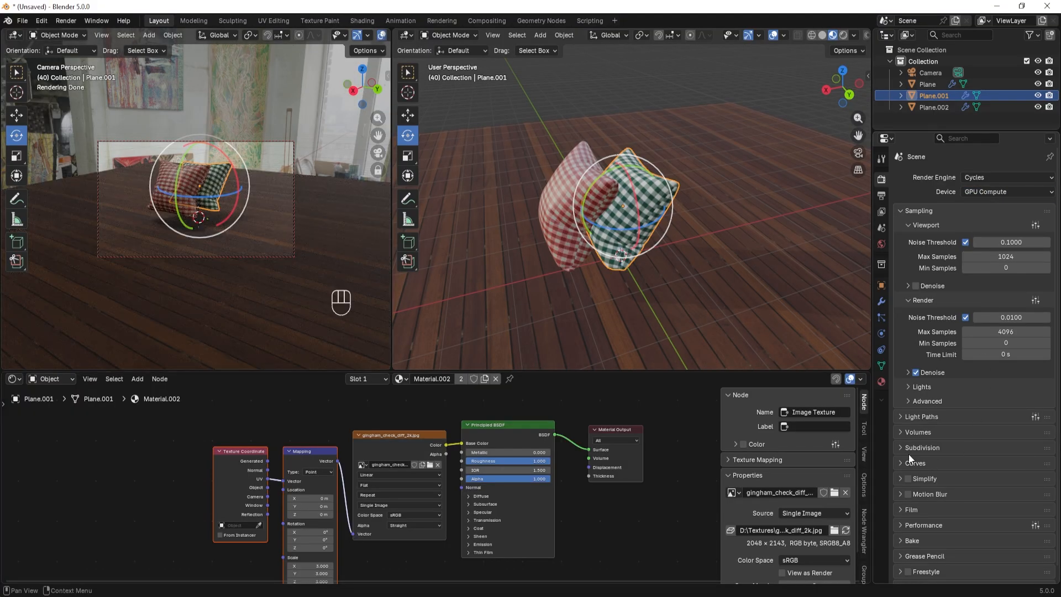
Step: Review the output settings, and set the color management view to Filmic with the Medium High Contrast look
left_click(881, 195)
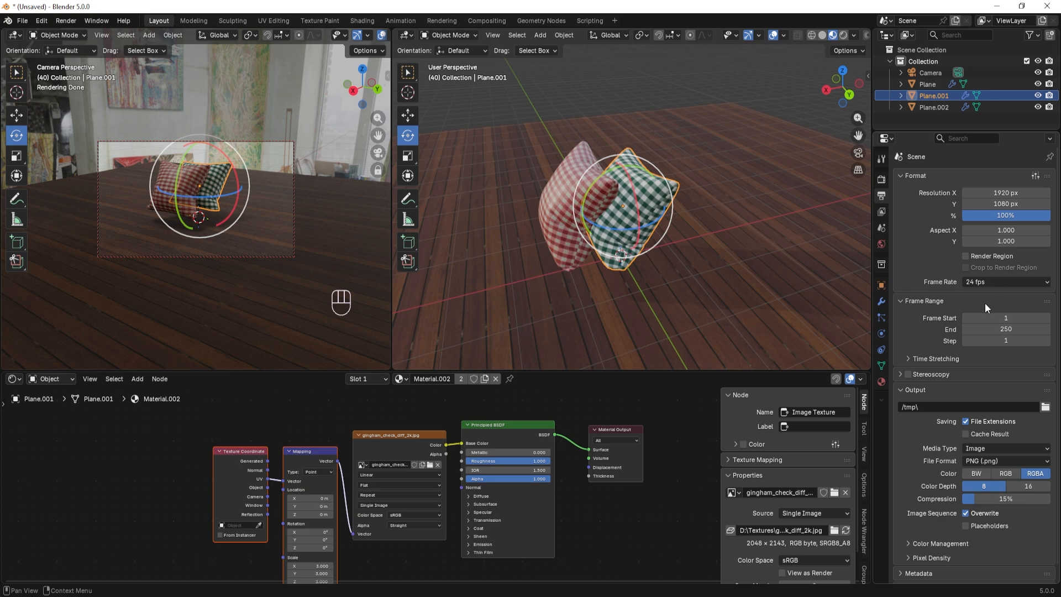
scroll(996, 426, "down", 1)
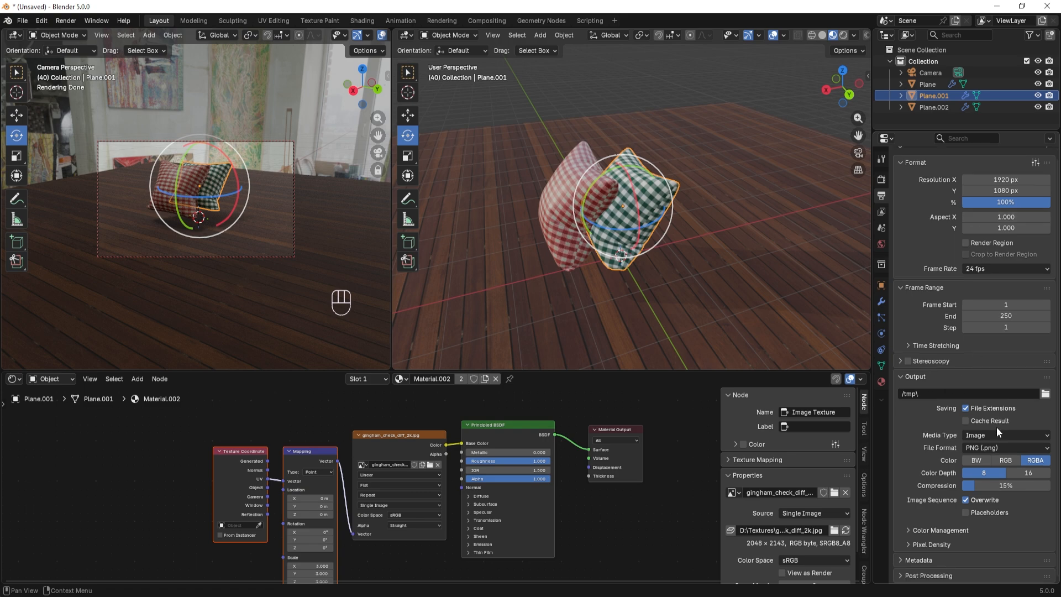
left_click(886, 178)
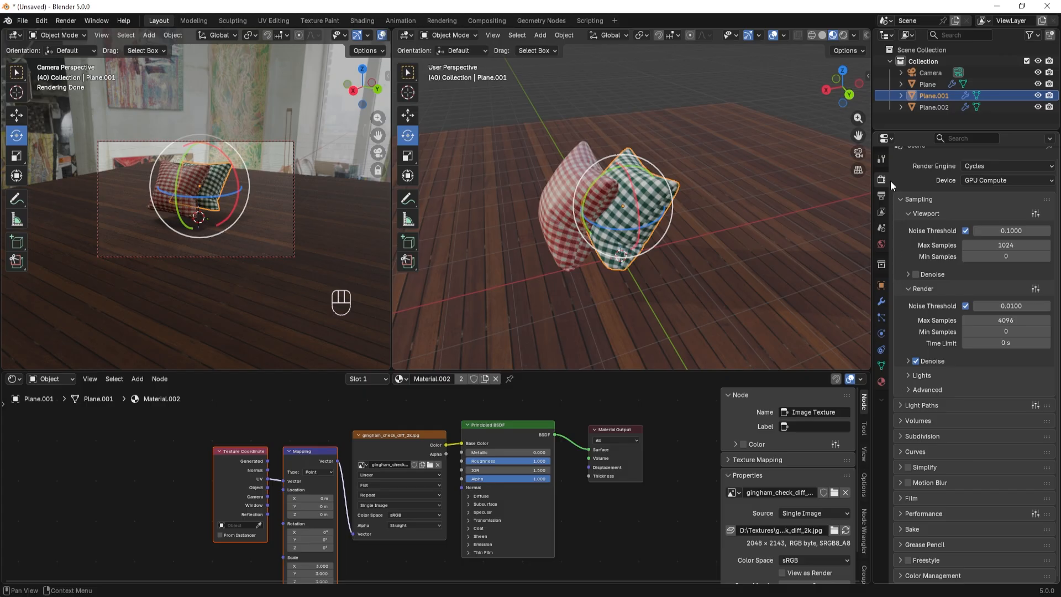
left_click(904, 575)
scroll(937, 523, "down", 6)
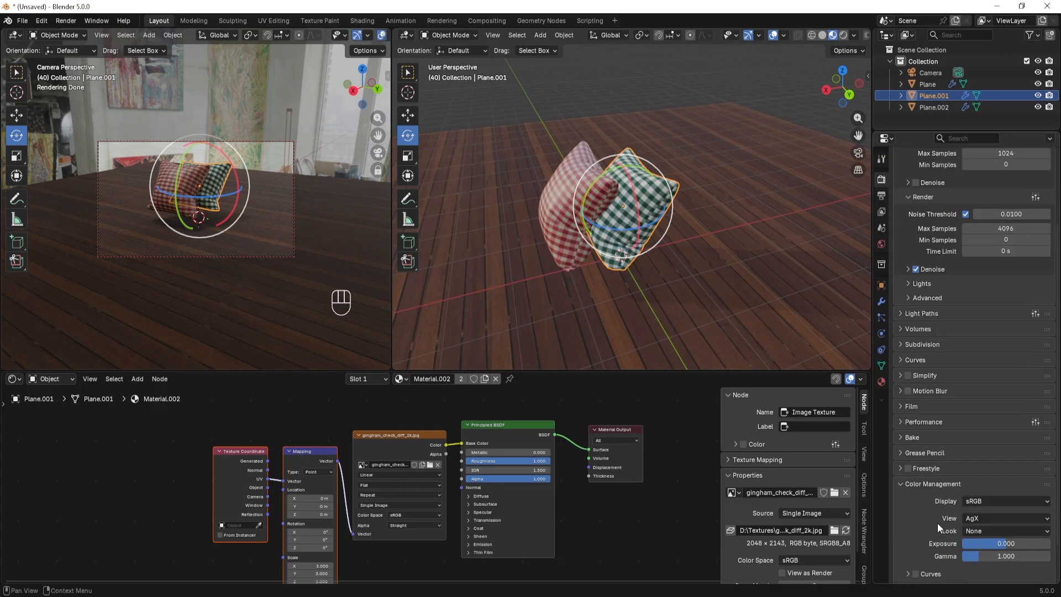
left_click(980, 476)
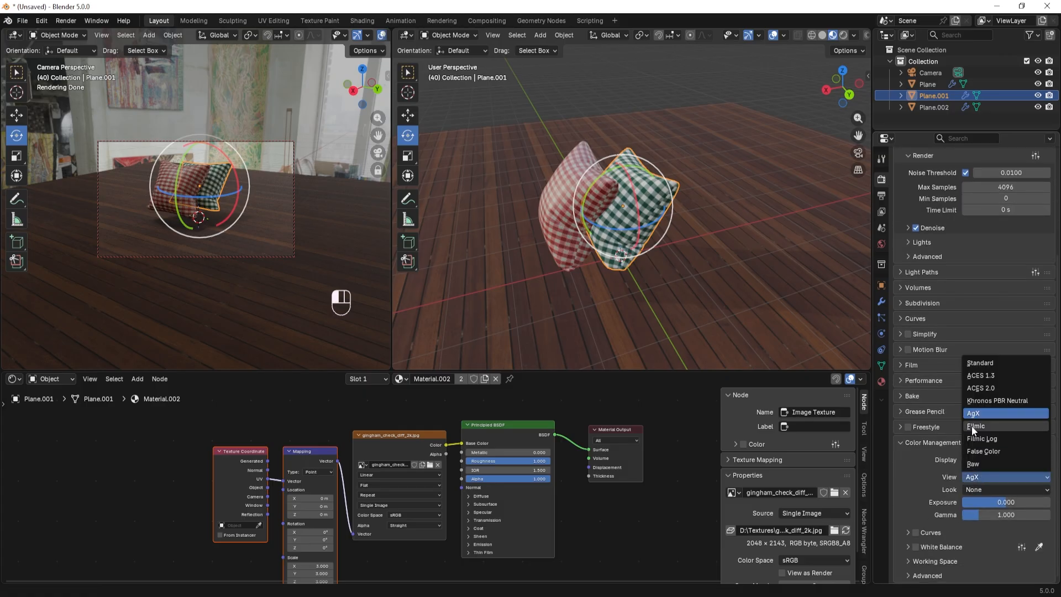
left_click(983, 425)
left_click(973, 489)
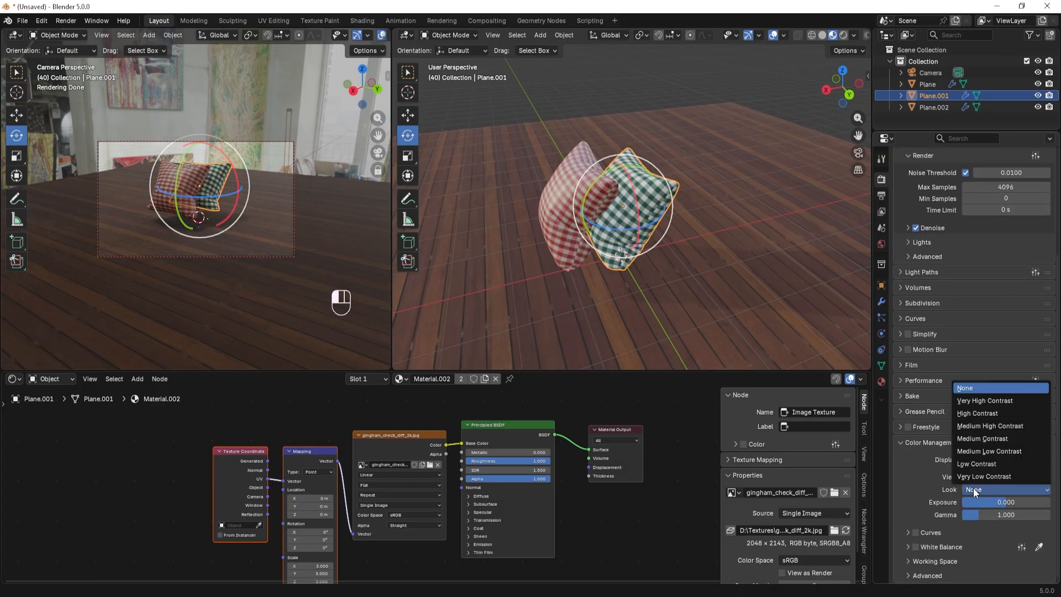
left_click(986, 425)
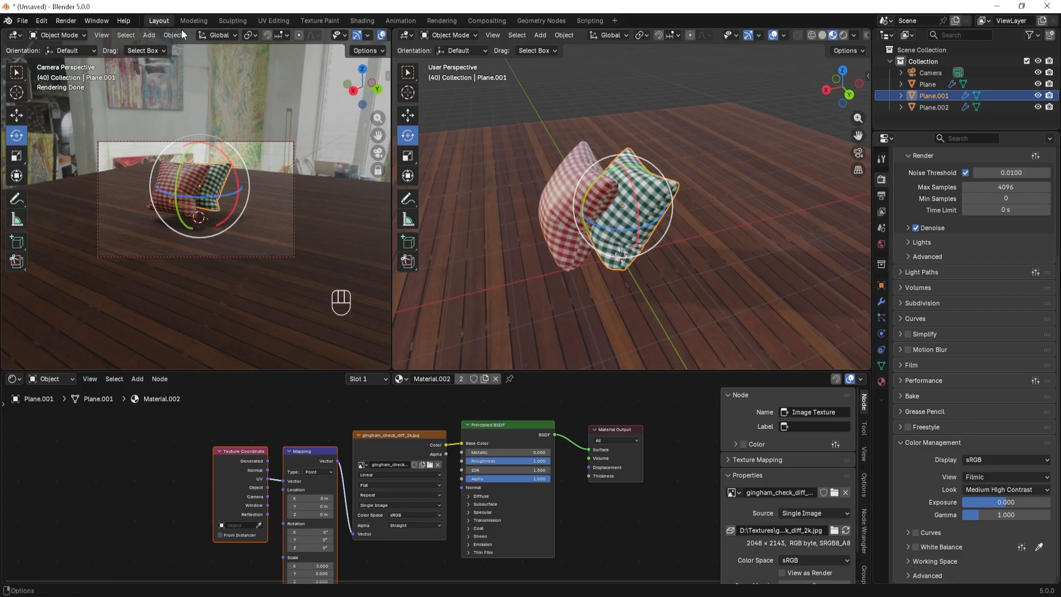
Step: Deselect all objects, render the camera image of both pillows, and close the render window after viewing it
left_click(254, 267)
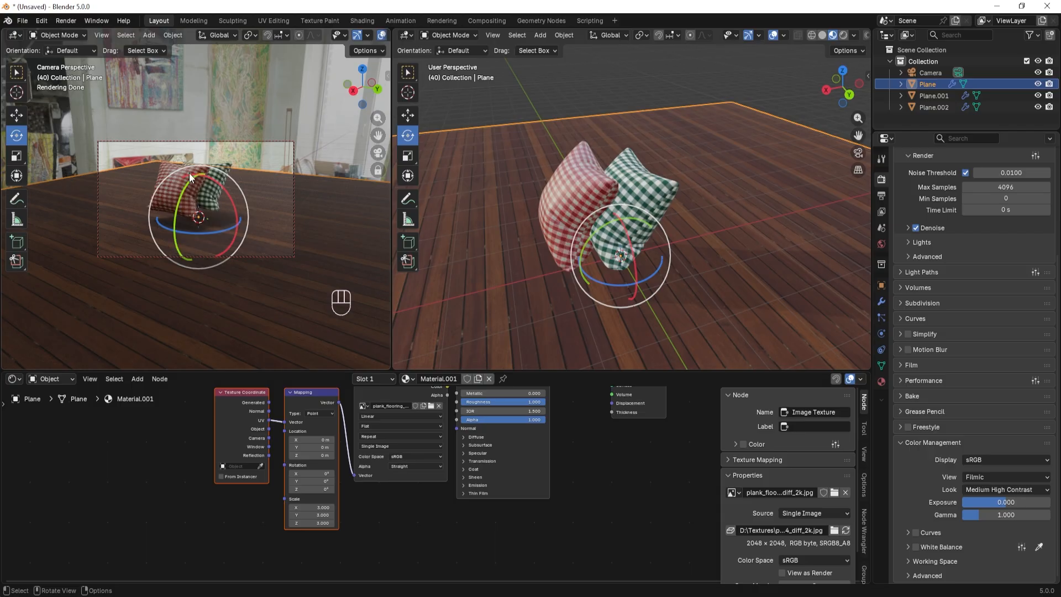
left_click(178, 102)
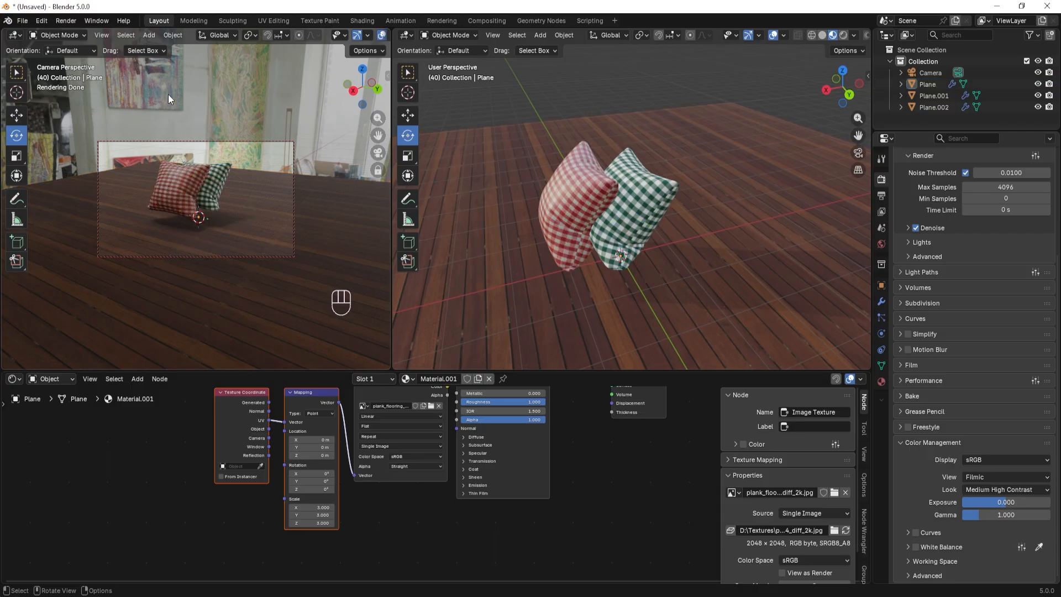
left_click(67, 21)
left_click(88, 35)
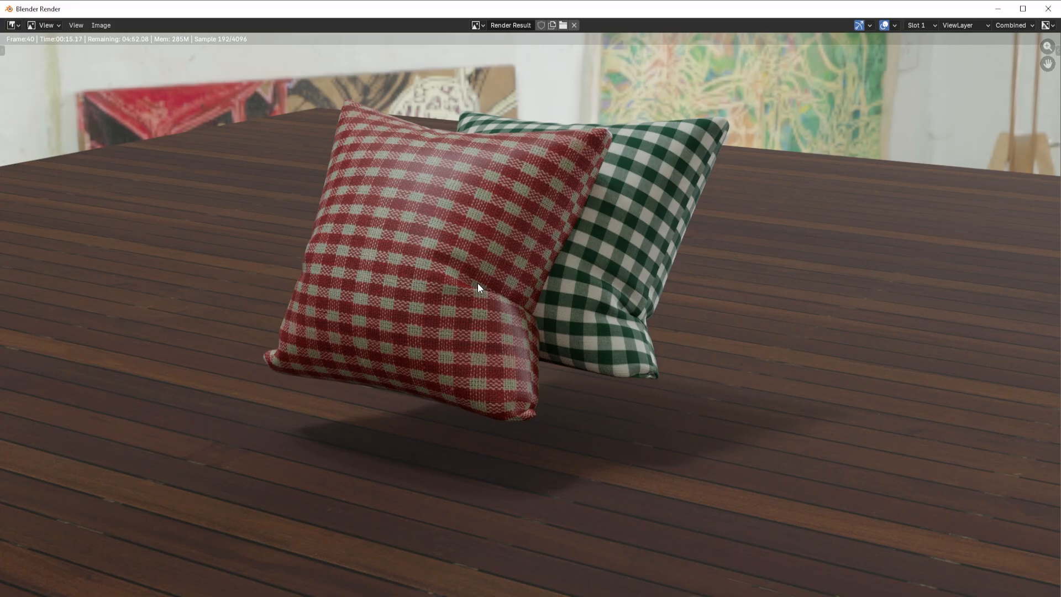
left_click(1042, 14)
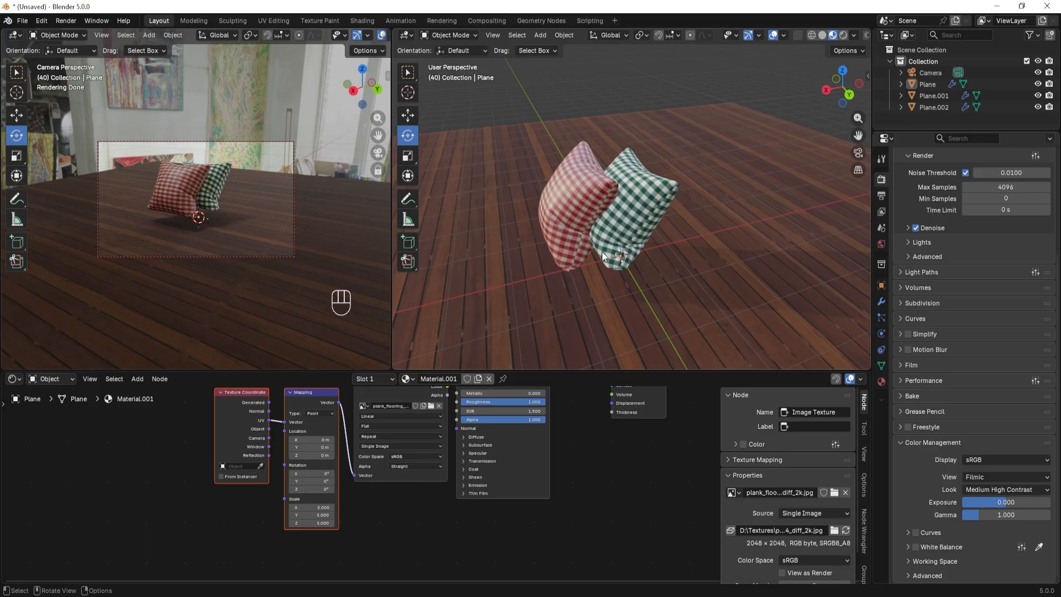
middle_click_drag(648, 245, 533, 280)
scroll(554, 293, "up", 3)
scroll(627, 253, "right", 5, "shift")
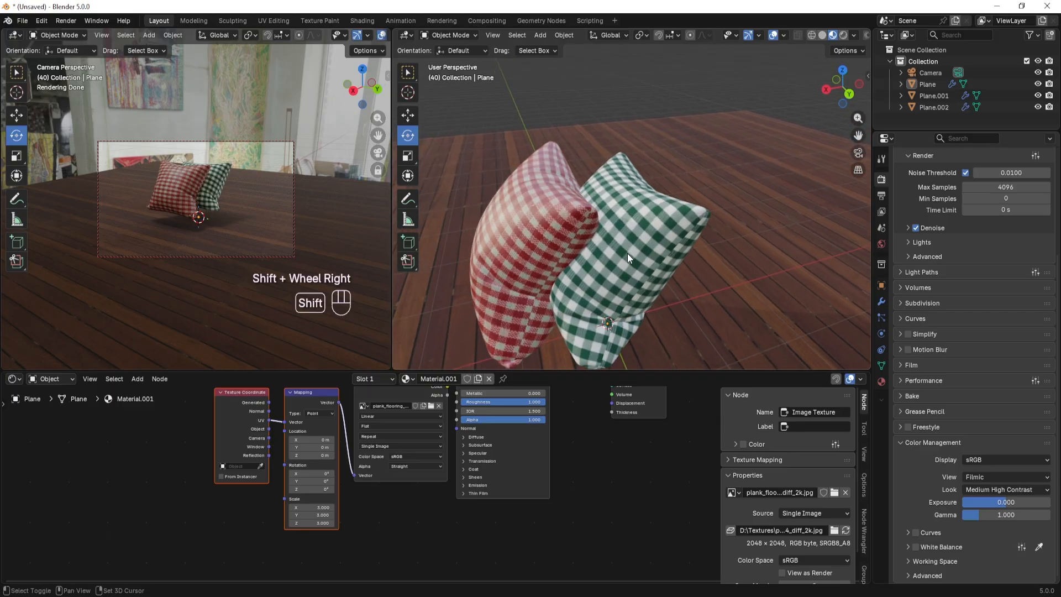